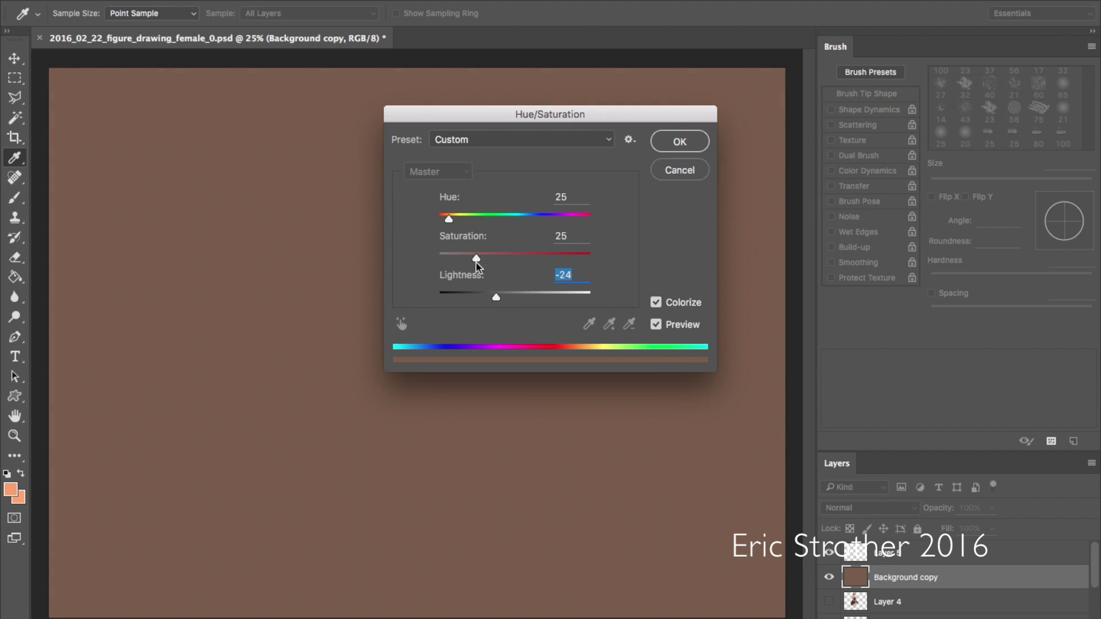
# - Colorize the background copy with Hue 191, Saturation 4 and Lightness -30 for a dark blue-grey
pyautogui.moveTo(449, 218); pyautogui.dragTo(538, 226)
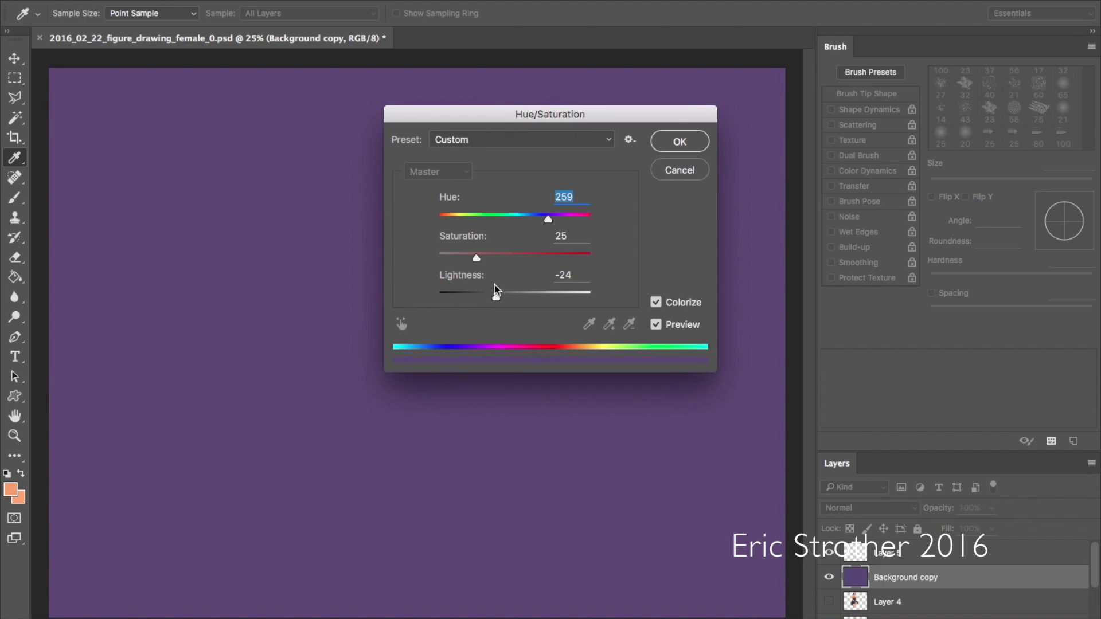
pyautogui.click(458, 258)
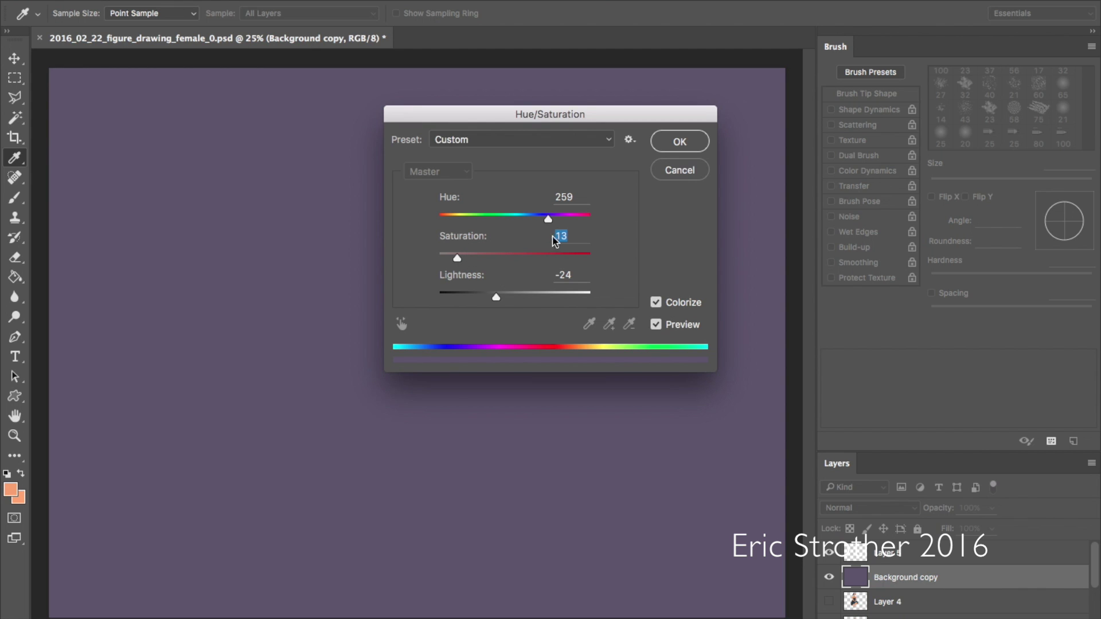
pyautogui.moveTo(541, 224); pyautogui.dragTo(517, 219)
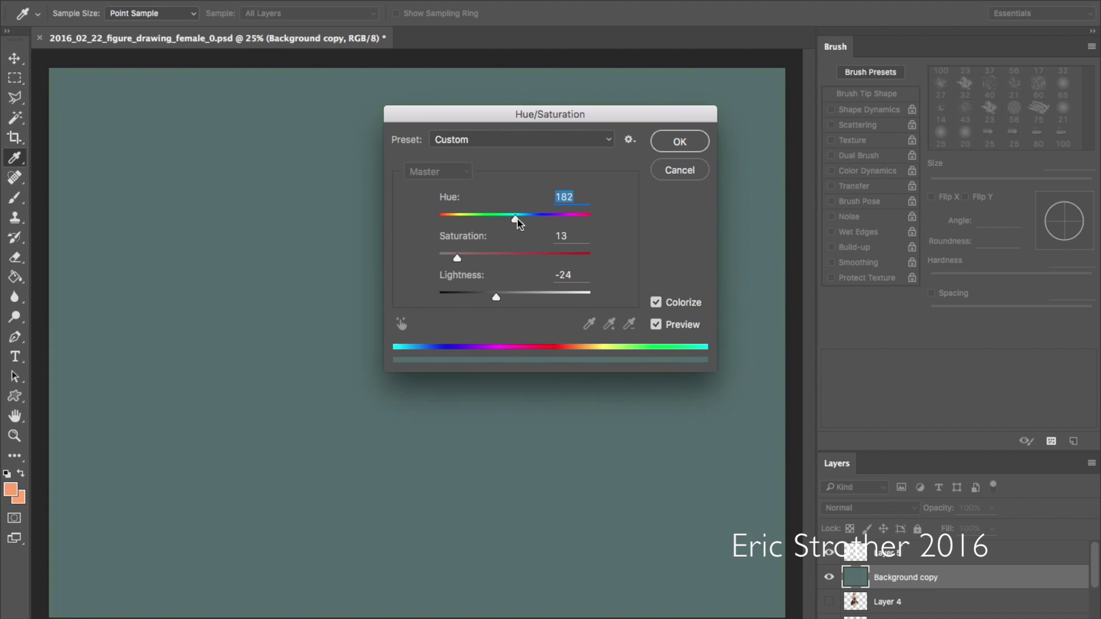
pyautogui.moveTo(463, 262); pyautogui.dragTo(443, 257)
pyautogui.moveTo(495, 297); pyautogui.dragTo(487, 300)
# - Apply the colorize adjustment, then ready a large soft brush on Layer 5
pyautogui.click(666, 144)
pyautogui.press('b')
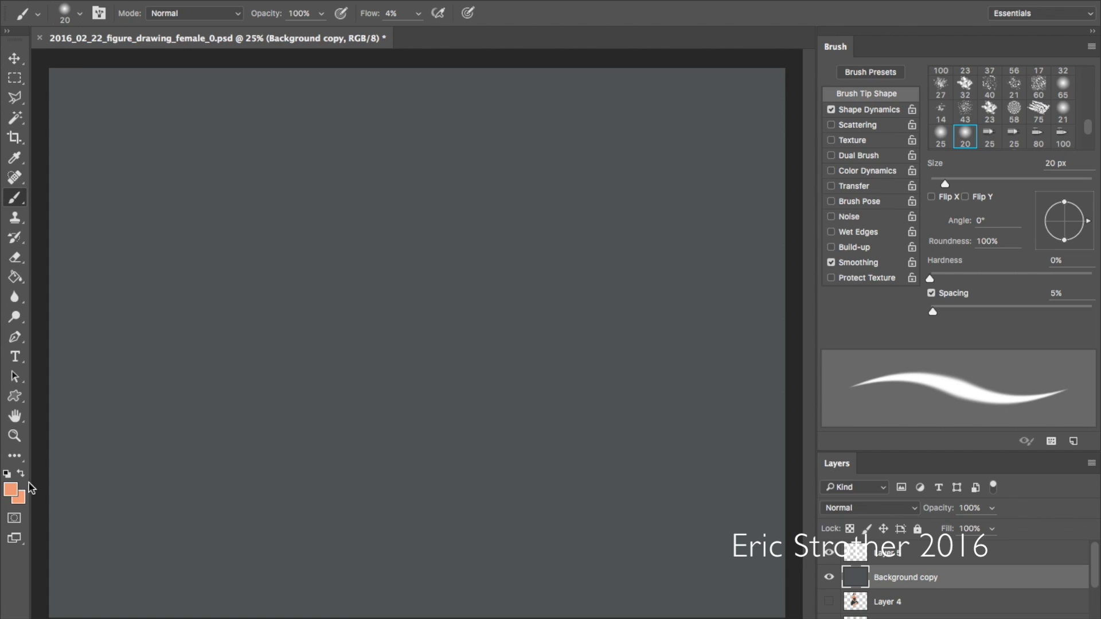
pyautogui.press(']')
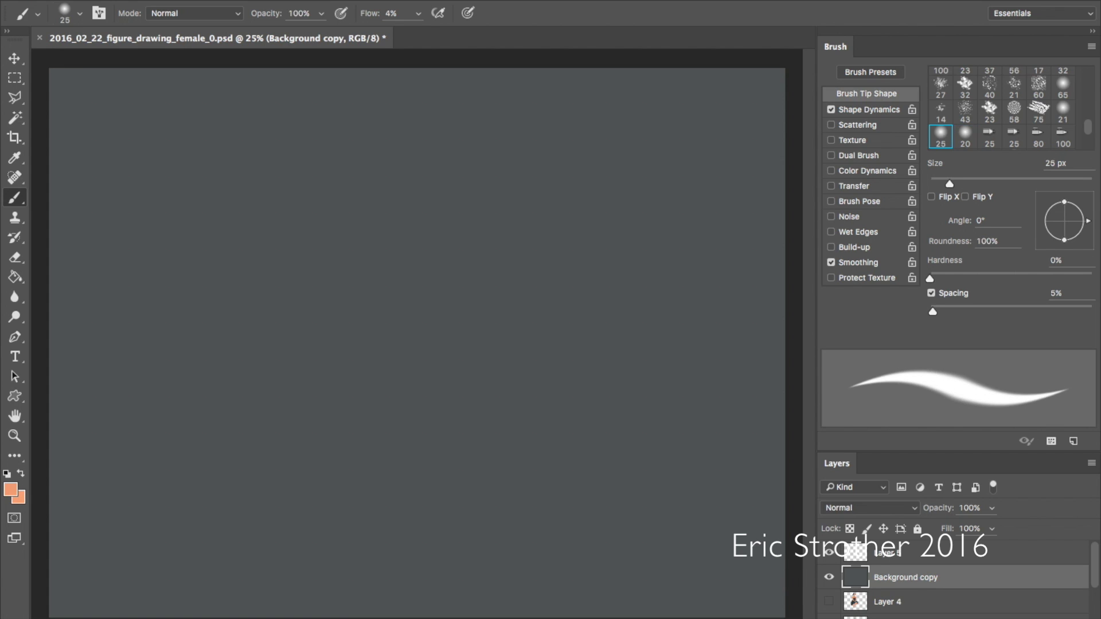
pyautogui.press(']')
pyautogui.press(']')
pyautogui.press(']')
pyautogui.press(']')
pyautogui.press(']')
pyautogui.press(']')
pyautogui.press(']')
pyautogui.press(']')
pyautogui.press(']')
pyautogui.press(']')
pyautogui.press(']')
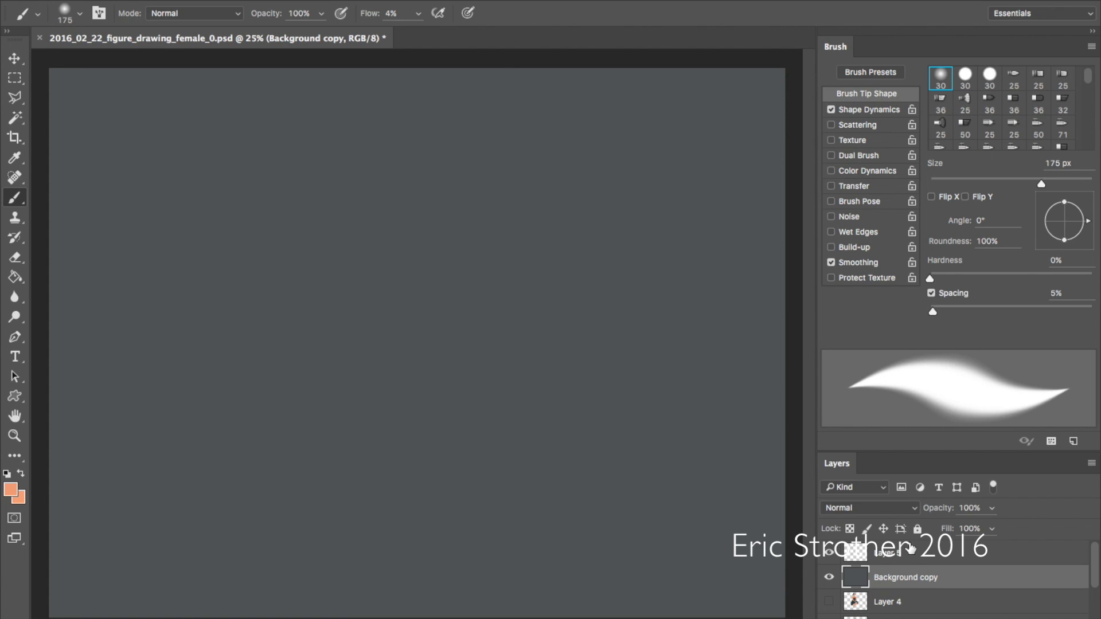
pyautogui.click(914, 553)
# - Paint the peach figure mass with a 700 px brush, darker edges and a central shadow
pyautogui.moveTo(318, 345)
pyautogui.mouseDown()
pyautogui.moveTo(262, 379)
pyautogui.moveTo(262, 355)
pyautogui.moveTo(350, 288)
pyautogui.moveTo(292, 341)
pyautogui.moveTo(316, 282)
pyautogui.moveTo(341, 323)
pyautogui.moveTo(387, 334)
pyautogui.moveTo(375, 288)
pyautogui.moveTo(465, 334)
pyautogui.moveTo(334, 344)
pyautogui.moveTo(398, 379)
pyautogui.moveTo(406, 362)
pyautogui.moveTo(279, 363)
pyautogui.moveTo(260, 402)
pyautogui.moveTo(357, 355)
pyautogui.moveTo(337, 318)
pyautogui.moveTo(387, 295)
pyautogui.moveTo(403, 341)
pyautogui.moveTo(391, 313)
pyautogui.moveTo(372, 335)
pyautogui.moveTo(362, 307)
pyautogui.moveTo(403, 314)
pyautogui.moveTo(469, 353)
pyautogui.moveTo(470, 339)
pyautogui.moveTo(496, 360)
pyautogui.moveTo(476, 367)
pyautogui.moveTo(473, 395)
pyautogui.moveTo(432, 396)
pyautogui.moveTo(442, 417)
pyautogui.moveTo(425, 407)
pyautogui.moveTo(438, 458)
pyautogui.moveTo(509, 385)
pyautogui.moveTo(493, 361)
pyautogui.moveTo(591, 349)
pyautogui.moveTo(501, 334)
pyautogui.moveTo(426, 286)
pyautogui.moveTo(341, 262)
pyautogui.moveTo(413, 304)
pyautogui.moveTo(353, 282)
pyautogui.moveTo(309, 302)
pyautogui.moveTo(279, 359)
pyautogui.moveTo(281, 379)
pyautogui.moveTo(249, 390)
pyautogui.moveTo(262, 409)
pyautogui.moveTo(290, 376)
pyautogui.mouseUp()
pyautogui.press(']')
pyautogui.press(']')
pyautogui.press(']')
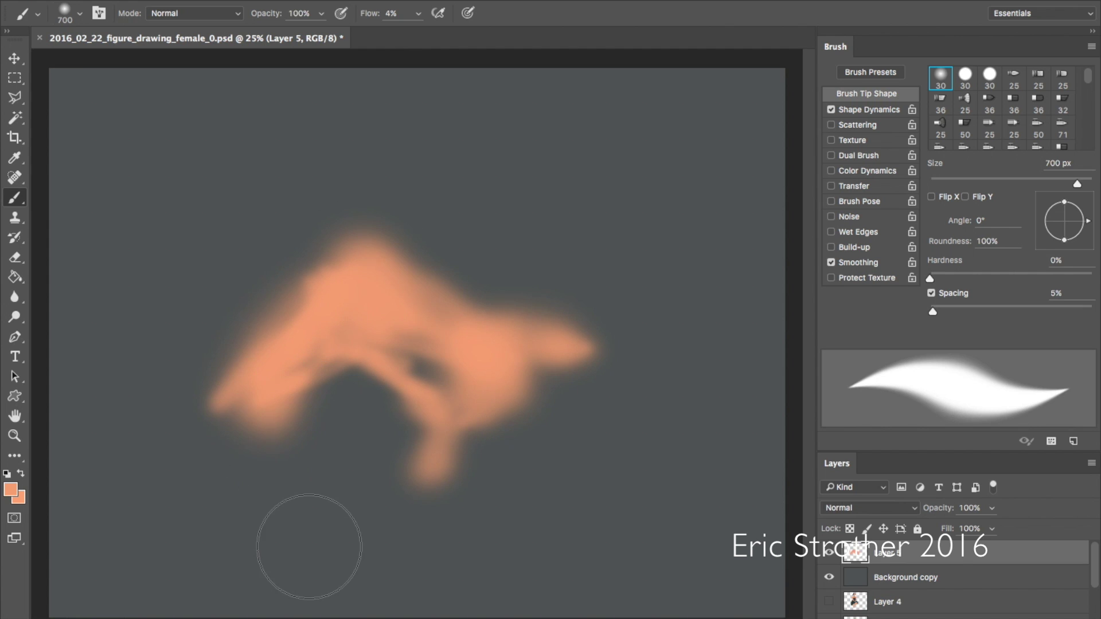
pyautogui.moveTo(245, 369)
pyautogui.mouseDown()
pyautogui.moveTo(238, 418)
pyautogui.moveTo(247, 335)
pyautogui.mouseUp()
pyautogui.moveTo(297, 266)
pyautogui.mouseDown()
pyautogui.moveTo(406, 250)
pyautogui.moveTo(485, 330)
pyautogui.moveTo(547, 325)
pyautogui.moveTo(491, 318)
pyautogui.mouseUp()
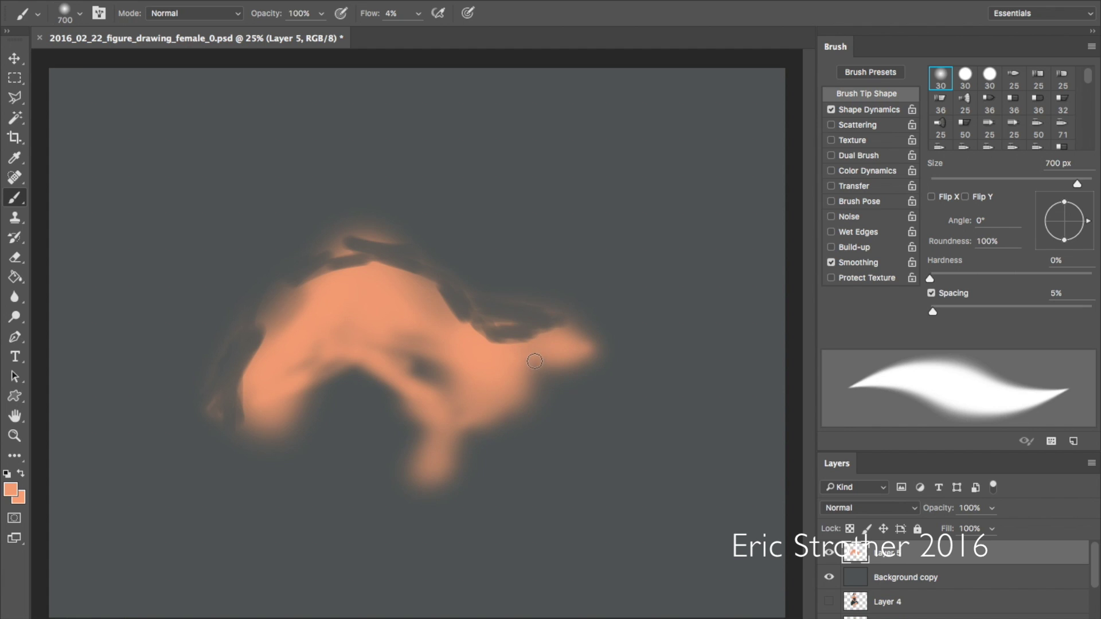
pyautogui.moveTo(566, 366); pyautogui.dragTo(598, 356)
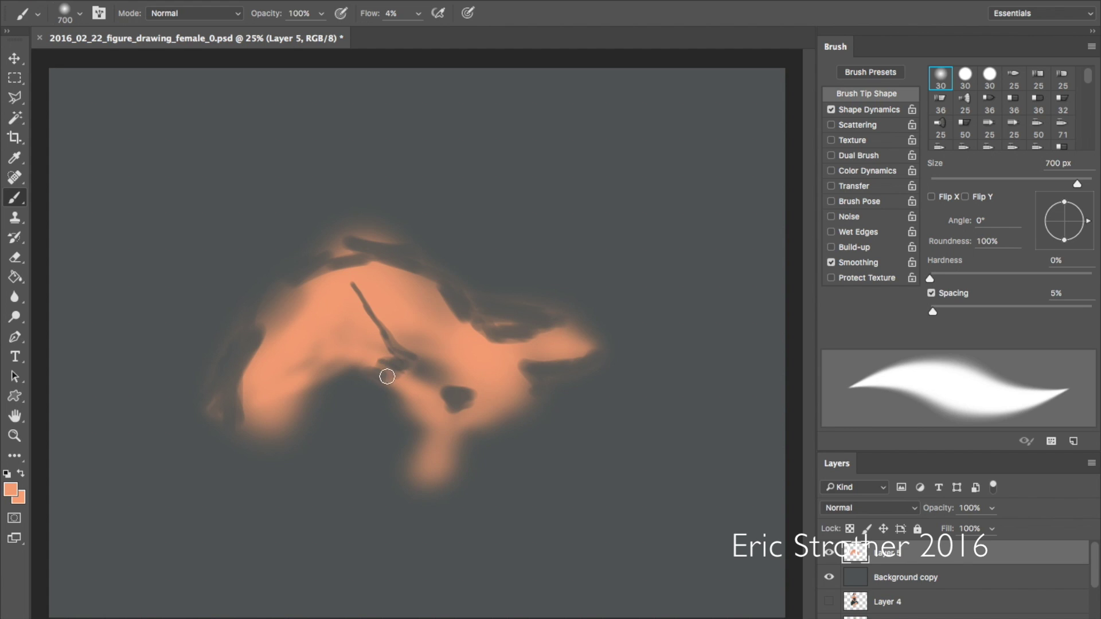
pyautogui.moveTo(414, 413); pyautogui.dragTo(416, 417)
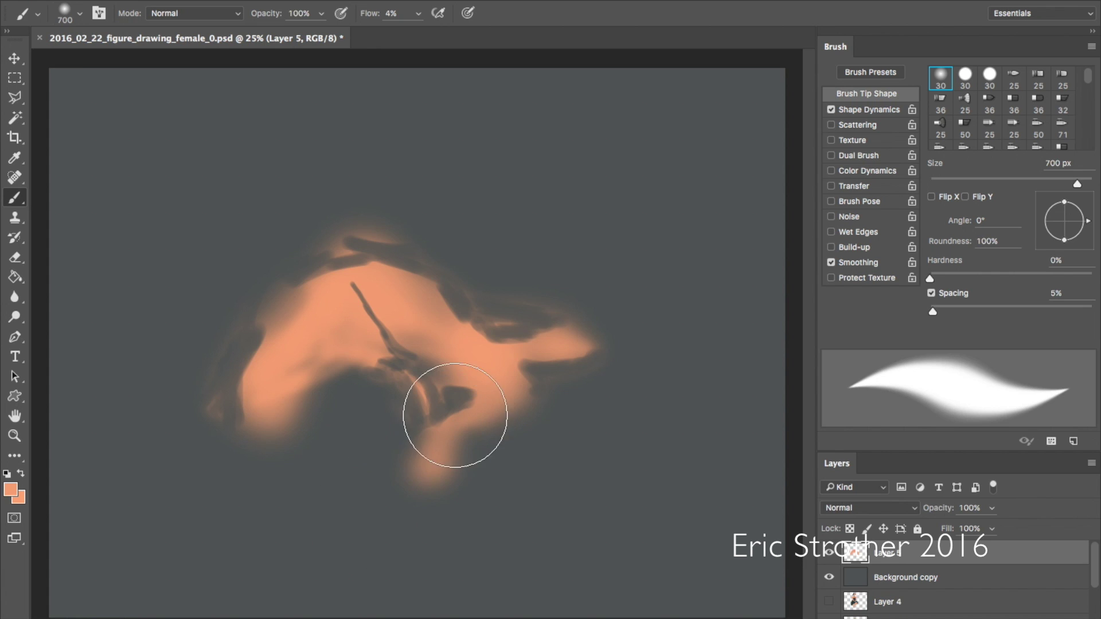
pyautogui.moveTo(434, 455)
pyautogui.mouseDown()
pyautogui.moveTo(442, 462)
pyautogui.moveTo(502, 406)
pyautogui.moveTo(425, 455)
pyautogui.mouseUp()
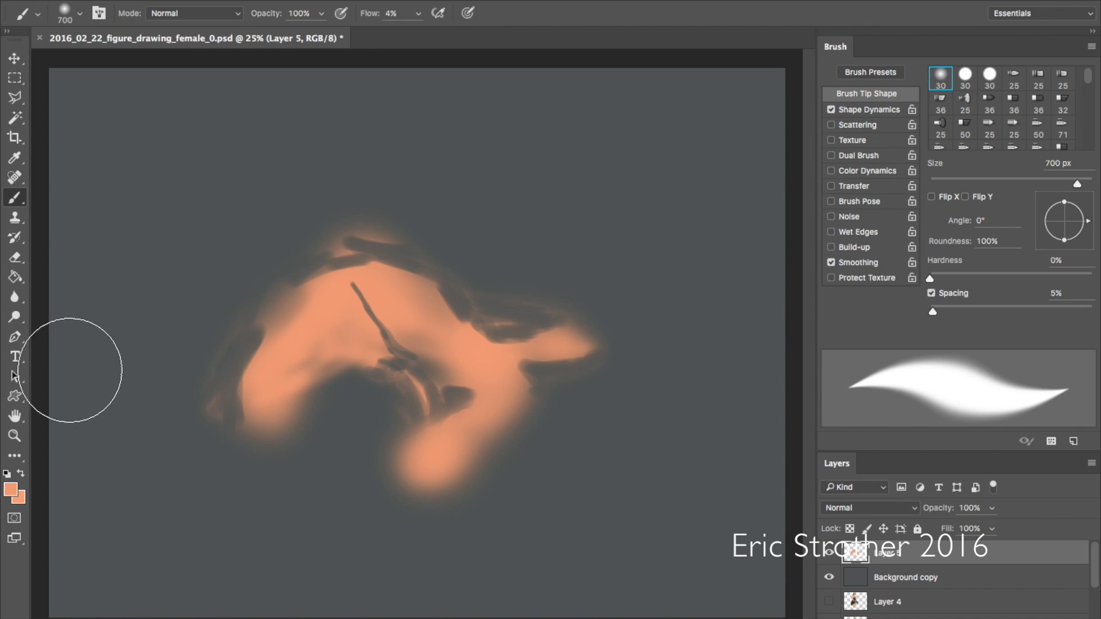
# - Set the brush mode to Behind and choose a deep saturated blue
pyautogui.click(232, 15)
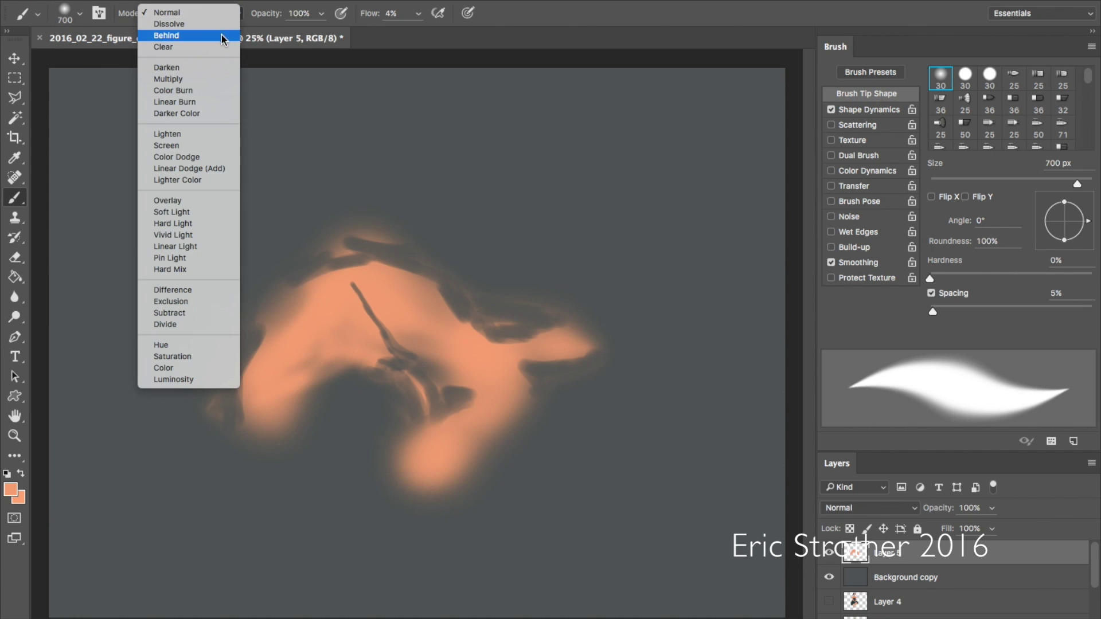
pyautogui.click(225, 35)
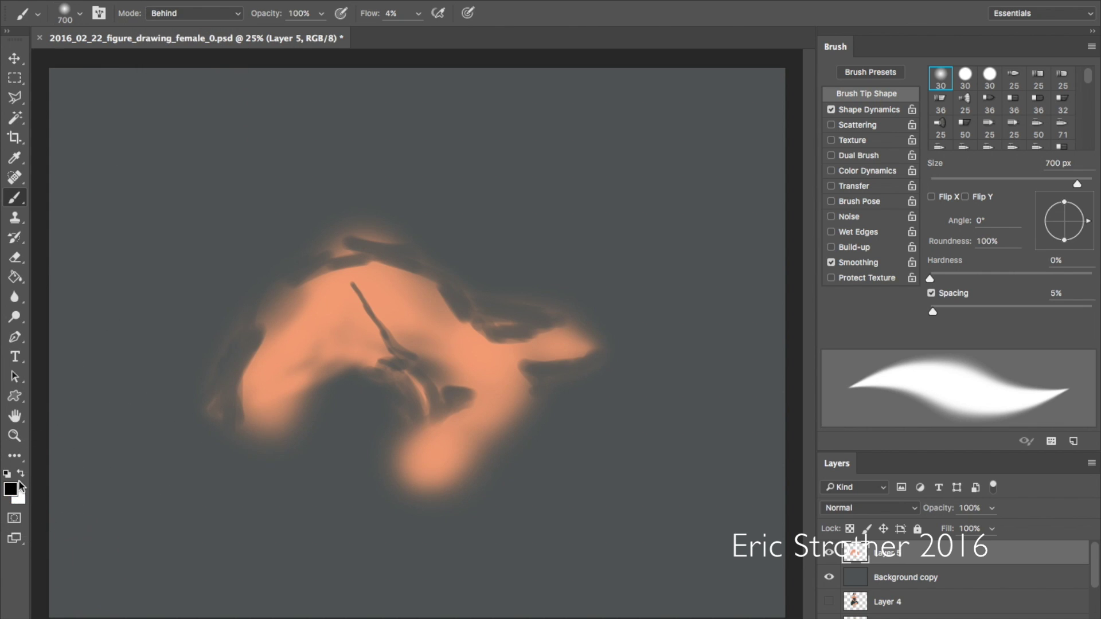
pyautogui.click(11, 489)
pyautogui.click(563, 247)
pyautogui.moveTo(515, 302); pyautogui.dragTo(473, 261)
pyautogui.moveTo(669, 150); pyautogui.dragTo(251, 122)
pyautogui.moveTo(150, 226); pyautogui.dragTo(154, 222)
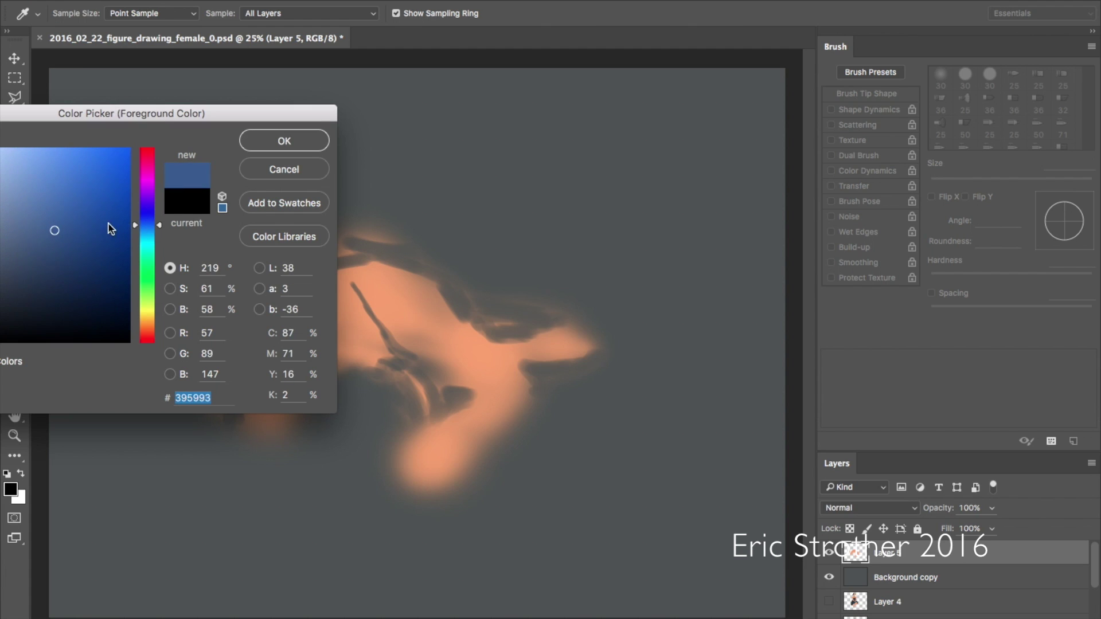
pyautogui.click(85, 244)
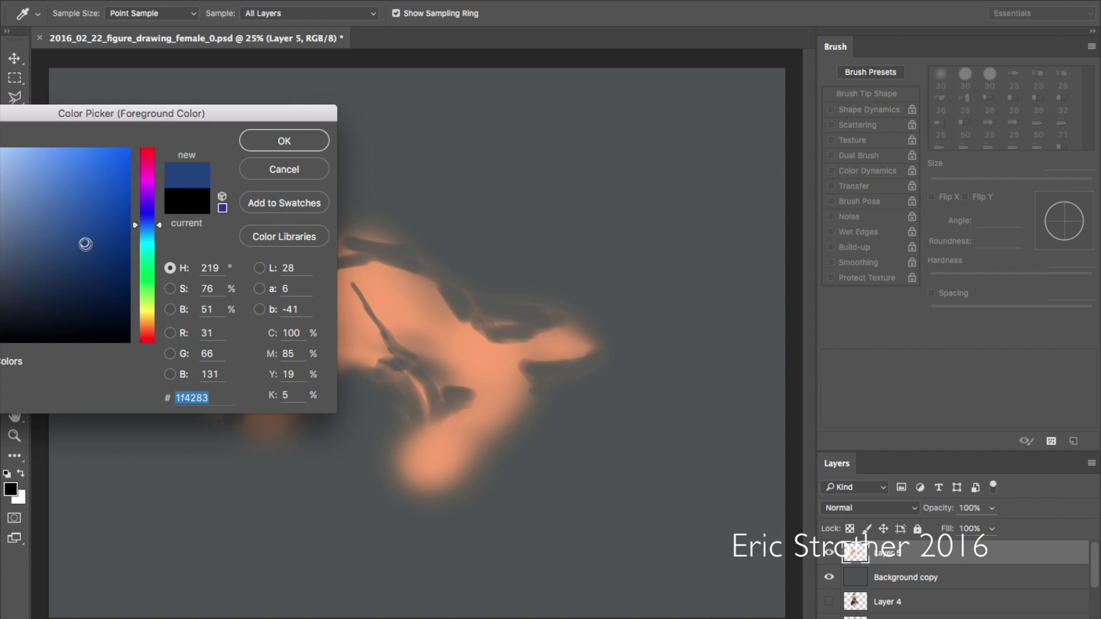
pyautogui.click(274, 140)
# - Paint blue behind the figure's upper shoulder and along its top edge
pyautogui.press('b')
pyautogui.moveTo(315, 265)
pyautogui.mouseDown()
pyautogui.moveTo(302, 258)
pyautogui.moveTo(322, 219)
pyautogui.moveTo(341, 255)
pyautogui.moveTo(221, 369)
pyautogui.moveTo(246, 361)
pyautogui.moveTo(216, 346)
pyautogui.moveTo(234, 349)
pyautogui.moveTo(270, 248)
pyautogui.moveTo(243, 287)
pyautogui.moveTo(213, 188)
pyautogui.mouseUp()
pyautogui.moveTo(313, 201)
pyautogui.mouseDown()
pyautogui.moveTo(439, 257)
pyautogui.moveTo(400, 221)
pyautogui.moveTo(374, 206)
pyautogui.moveTo(459, 290)
pyautogui.moveTo(426, 213)
pyautogui.moveTo(382, 195)
pyautogui.moveTo(495, 314)
pyautogui.moveTo(416, 252)
pyautogui.mouseUp()
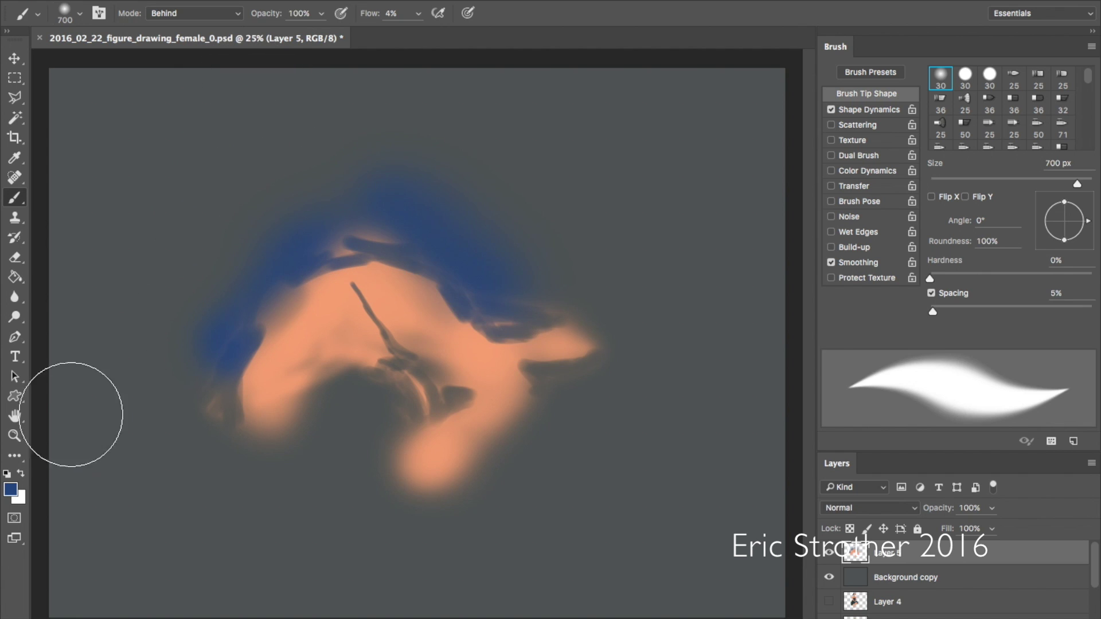
# - Switch to a darker navy and return the brush mode to Normal
pyautogui.click(11, 489)
pyautogui.click(486, 308)
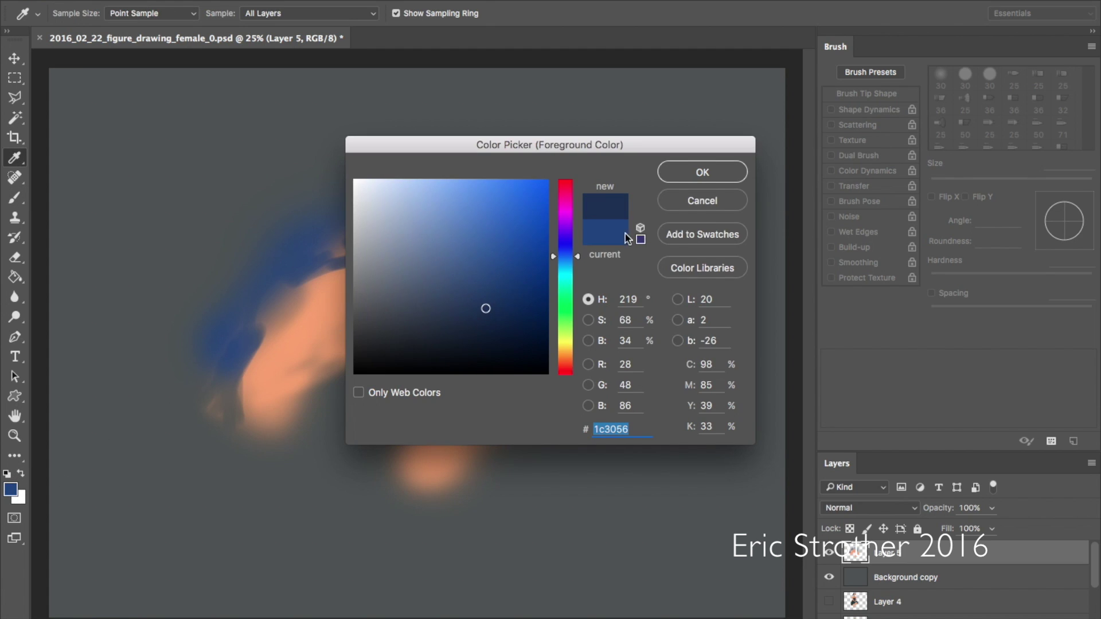
pyautogui.click(710, 170)
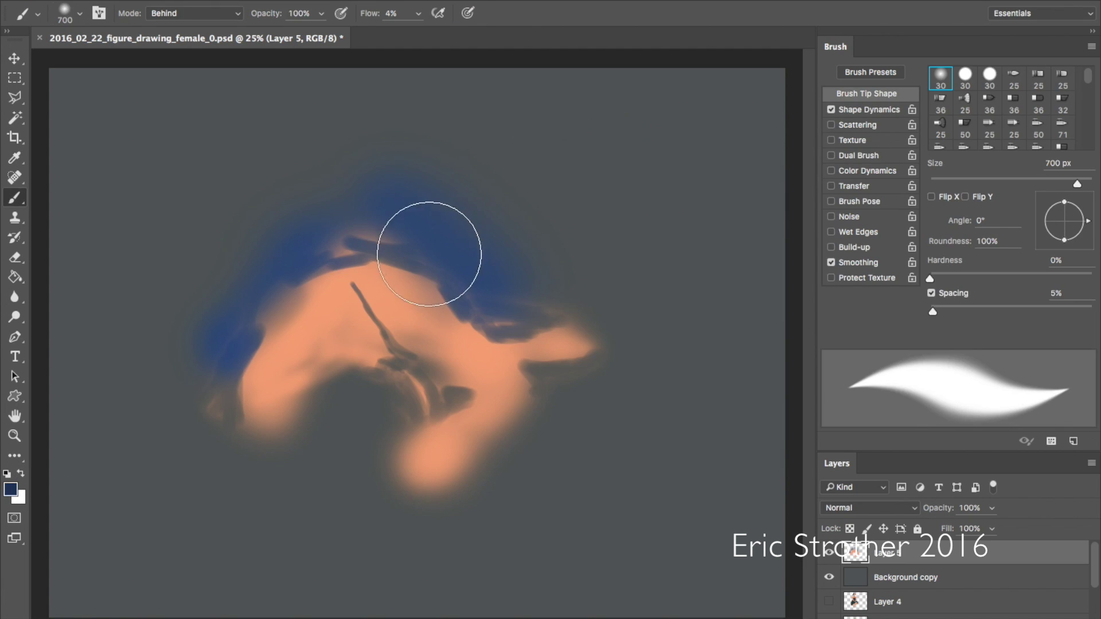
pyautogui.click(236, 19)
pyautogui.click(166, 5)
# - With a 250 px brush, paint darker navy over the drapery and its lower-left edge
pyautogui.press('[')
pyautogui.press('[')
pyautogui.press('[')
pyautogui.press('[')
pyautogui.press('[')
pyautogui.moveTo(430, 238)
pyautogui.mouseDown()
pyautogui.moveTo(439, 261)
pyautogui.moveTo(422, 196)
pyautogui.moveTo(442, 253)
pyautogui.moveTo(417, 216)
pyautogui.moveTo(484, 319)
pyautogui.moveTo(522, 322)
pyautogui.moveTo(511, 295)
pyautogui.moveTo(368, 170)
pyautogui.moveTo(268, 215)
pyautogui.moveTo(397, 193)
pyautogui.moveTo(268, 244)
pyautogui.moveTo(243, 266)
pyautogui.mouseUp()
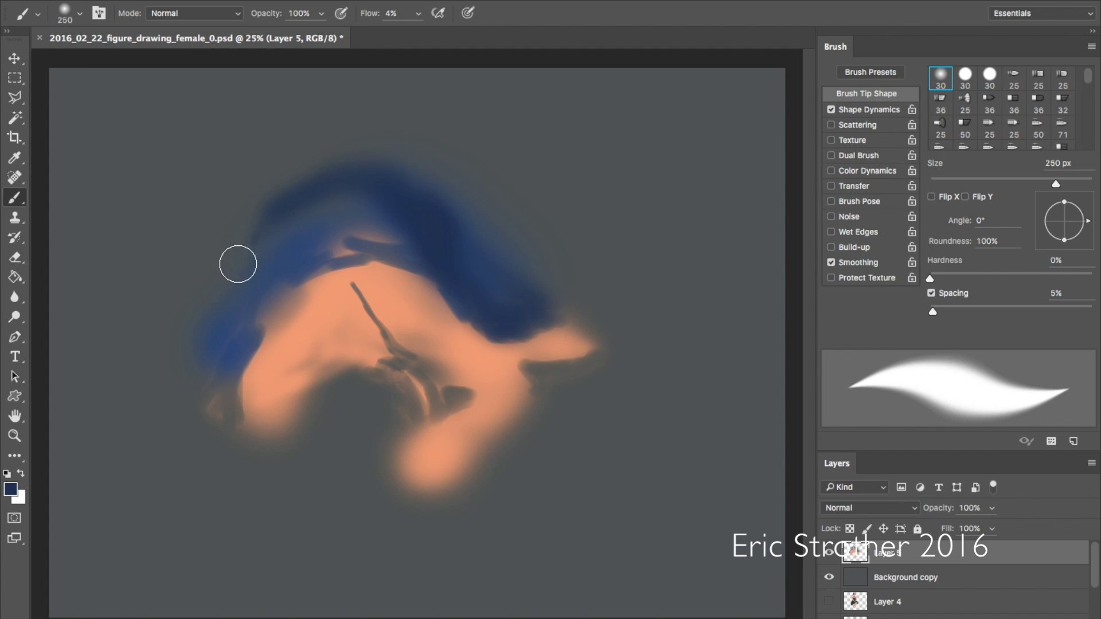
pyautogui.moveTo(297, 193)
pyautogui.mouseDown()
pyautogui.moveTo(268, 210)
pyautogui.moveTo(378, 194)
pyautogui.moveTo(310, 185)
pyautogui.moveTo(228, 315)
pyautogui.moveTo(219, 281)
pyautogui.moveTo(259, 243)
pyautogui.moveTo(230, 248)
pyautogui.moveTo(220, 354)
pyautogui.moveTo(202, 328)
pyautogui.moveTo(157, 353)
pyautogui.moveTo(160, 329)
pyautogui.moveTo(156, 370)
pyautogui.moveTo(190, 366)
pyautogui.moveTo(220, 332)
pyautogui.moveTo(224, 351)
pyautogui.moveTo(183, 344)
pyautogui.moveTo(199, 332)
pyautogui.moveTo(178, 285)
pyautogui.mouseUp()
pyautogui.moveTo(161, 330)
pyautogui.mouseDown()
pyautogui.moveTo(178, 368)
pyautogui.moveTo(163, 374)
pyautogui.moveTo(231, 347)
pyautogui.moveTo(219, 332)
pyautogui.moveTo(233, 280)
pyautogui.moveTo(272, 221)
pyautogui.moveTo(214, 356)
pyautogui.moveTo(227, 276)
pyautogui.moveTo(216, 358)
pyautogui.moveTo(274, 227)
pyautogui.moveTo(214, 342)
pyautogui.moveTo(242, 263)
pyautogui.moveTo(263, 263)
pyautogui.moveTo(229, 331)
pyautogui.mouseUp()
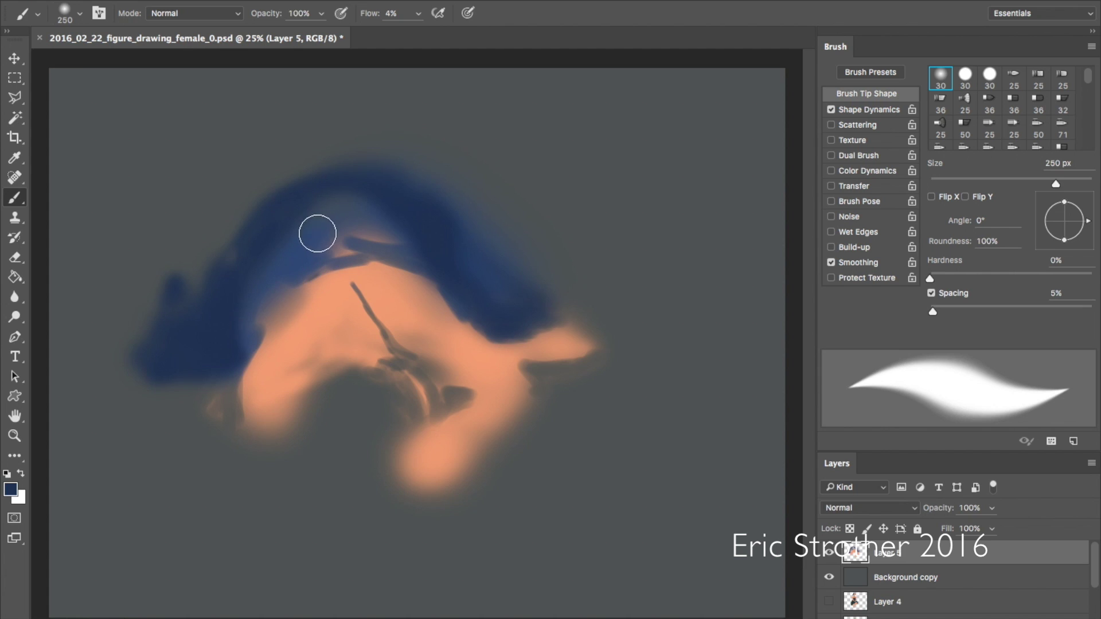
# - Pick an even darker navy and darken the drapery's left side and fold lines
pyautogui.click(10, 489)
pyautogui.click(509, 326)
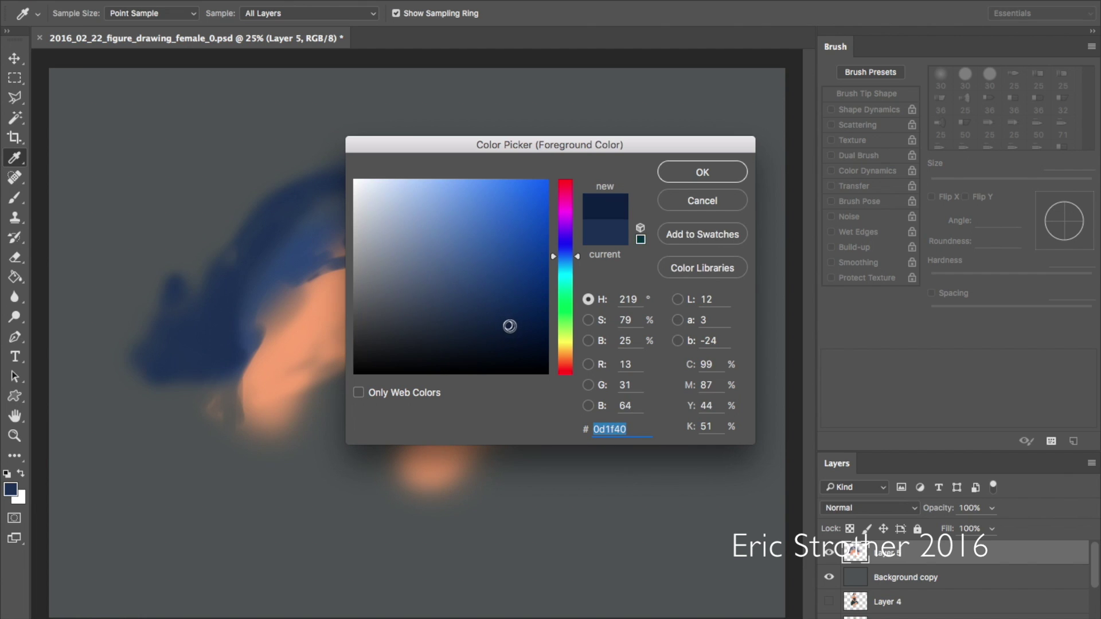
pyautogui.click(672, 176)
pyautogui.moveTo(410, 218)
pyautogui.mouseDown()
pyautogui.moveTo(442, 269)
pyautogui.moveTo(428, 274)
pyautogui.moveTo(470, 315)
pyautogui.moveTo(533, 338)
pyautogui.moveTo(470, 294)
pyautogui.moveTo(453, 254)
pyautogui.moveTo(459, 278)
pyautogui.moveTo(546, 318)
pyautogui.moveTo(437, 264)
pyautogui.moveTo(548, 315)
pyautogui.moveTo(445, 233)
pyautogui.moveTo(453, 218)
pyautogui.moveTo(498, 240)
pyautogui.moveTo(429, 224)
pyautogui.moveTo(499, 248)
pyautogui.moveTo(422, 214)
pyautogui.moveTo(402, 191)
pyautogui.moveTo(344, 181)
pyautogui.moveTo(302, 223)
pyautogui.moveTo(268, 226)
pyautogui.mouseUp()
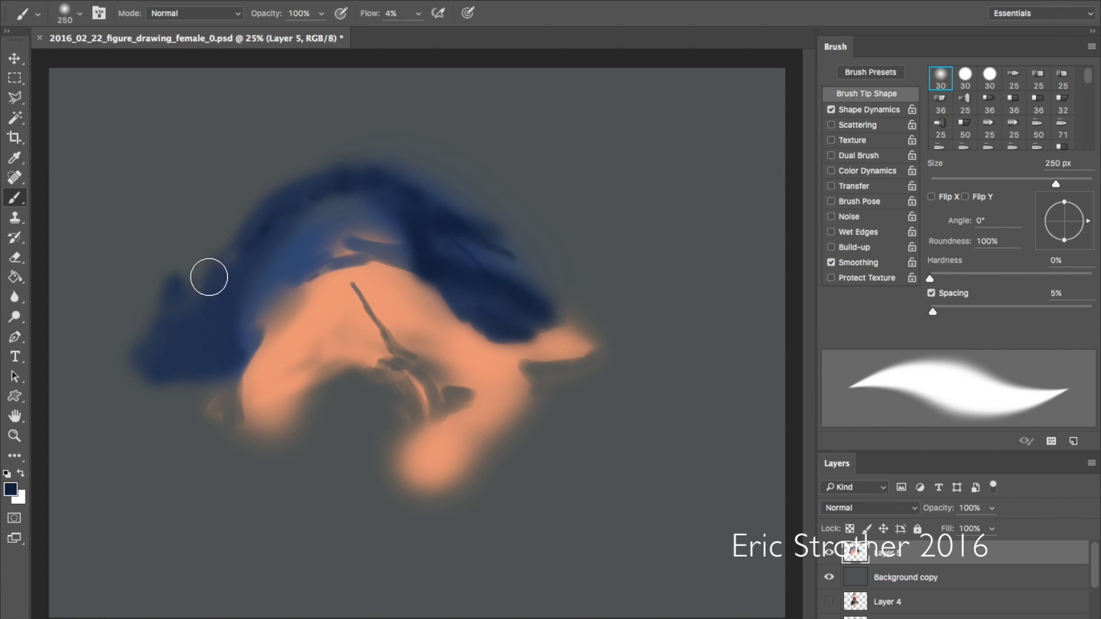
pyautogui.moveTo(215, 277)
pyautogui.mouseDown()
pyautogui.moveTo(224, 327)
pyautogui.moveTo(211, 347)
pyautogui.moveTo(154, 364)
pyautogui.moveTo(224, 376)
pyautogui.moveTo(167, 368)
pyautogui.moveTo(234, 344)
pyautogui.moveTo(226, 334)
pyautogui.mouseUp()
pyautogui.moveTo(184, 376)
pyautogui.mouseDown()
pyautogui.moveTo(228, 340)
pyautogui.moveTo(227, 359)
pyautogui.moveTo(163, 364)
pyautogui.moveTo(215, 376)
pyautogui.moveTo(219, 357)
pyautogui.moveTo(205, 344)
pyautogui.moveTo(215, 320)
pyautogui.moveTo(223, 337)
pyautogui.moveTo(261, 241)
pyautogui.moveTo(229, 309)
pyautogui.moveTo(224, 392)
pyautogui.mouseUp()
pyautogui.moveTo(486, 313)
pyautogui.mouseDown()
pyautogui.moveTo(528, 321)
pyautogui.moveTo(344, 191)
pyautogui.moveTo(308, 270)
pyautogui.mouseUp()
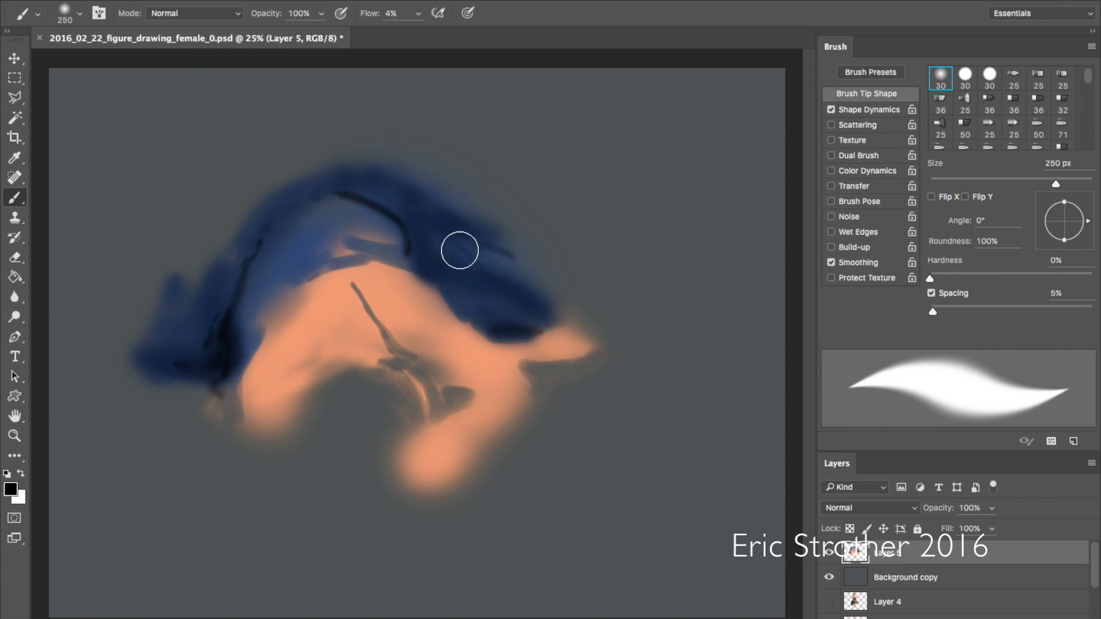
# - Sample navies from the drapery to cover light streaks and soften its inner band and top
pyautogui.keyDown('alt'); pyautogui.click(440, 255); pyautogui.keyUp('alt')
pyautogui.moveTo(270, 241)
pyautogui.mouseDown()
pyautogui.moveTo(316, 222)
pyautogui.moveTo(270, 260)
pyautogui.moveTo(294, 222)
pyautogui.moveTo(341, 219)
pyautogui.moveTo(386, 242)
pyautogui.moveTo(285, 244)
pyautogui.moveTo(270, 260)
pyautogui.moveTo(410, 229)
pyautogui.moveTo(273, 251)
pyautogui.moveTo(249, 339)
pyautogui.moveTo(259, 282)
pyautogui.moveTo(248, 314)
pyautogui.moveTo(303, 296)
pyautogui.moveTo(259, 318)
pyautogui.moveTo(372, 260)
pyautogui.moveTo(255, 340)
pyautogui.moveTo(404, 235)
pyautogui.mouseUp()
pyautogui.keyDown('alt'); pyautogui.click(492, 246); pyautogui.keyUp('alt')
pyautogui.moveTo(272, 273)
pyautogui.mouseDown()
pyautogui.moveTo(284, 253)
pyautogui.moveTo(345, 245)
pyautogui.mouseUp()
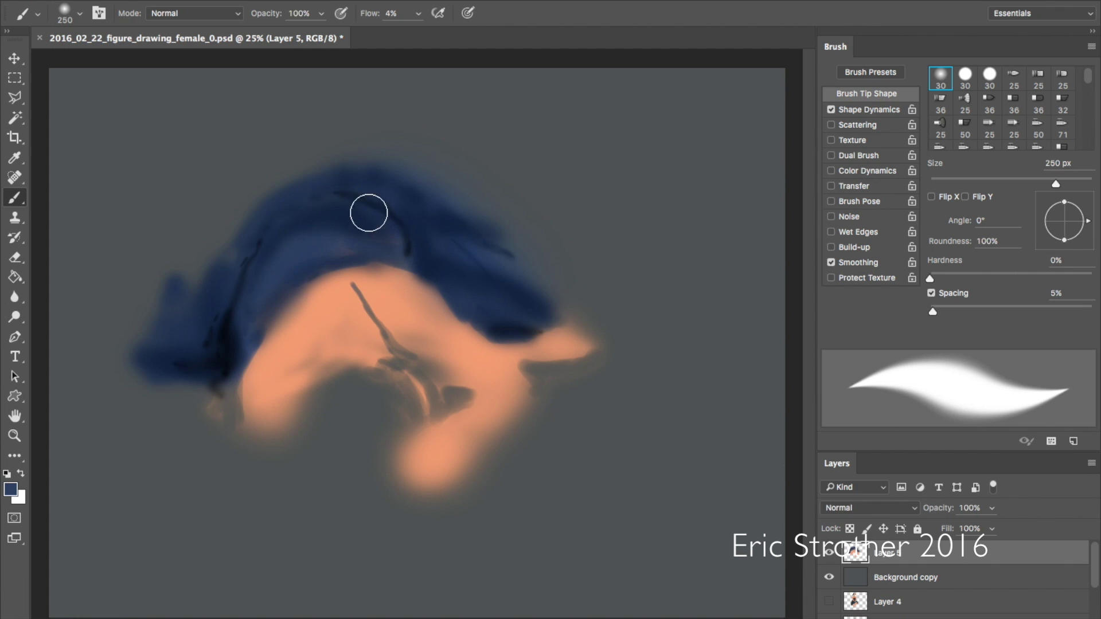
pyautogui.moveTo(356, 197)
pyautogui.mouseDown()
pyautogui.moveTo(384, 227)
pyautogui.moveTo(350, 198)
pyautogui.moveTo(279, 258)
pyautogui.mouseUp()
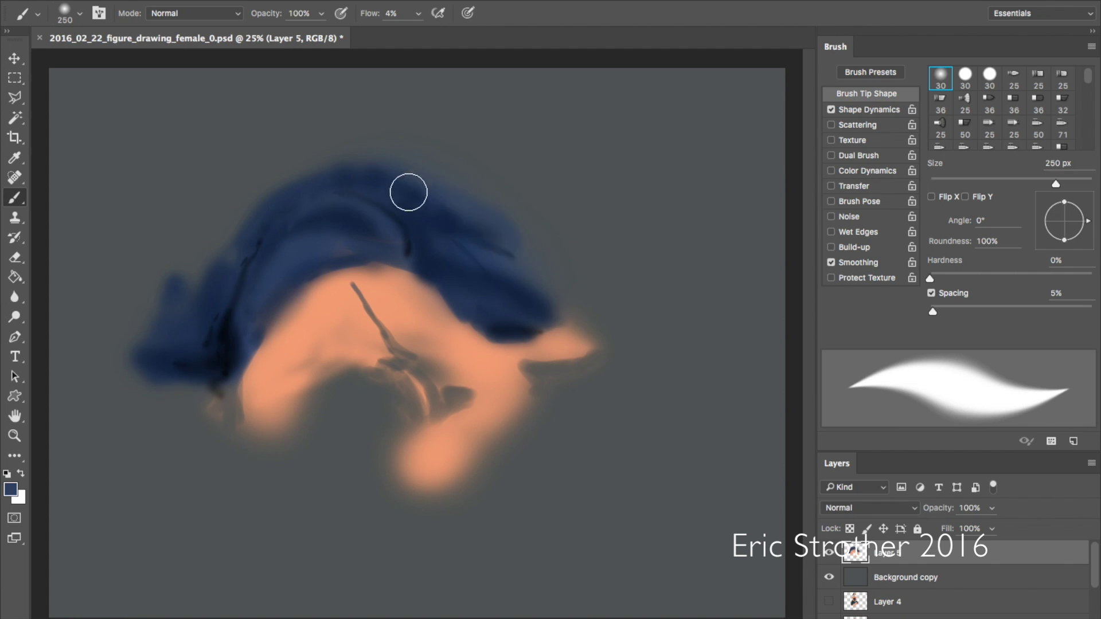
# - Choose brown and paint a brown patch at the lower end of the peach back
pyautogui.click(12, 489)
pyautogui.click(563, 355)
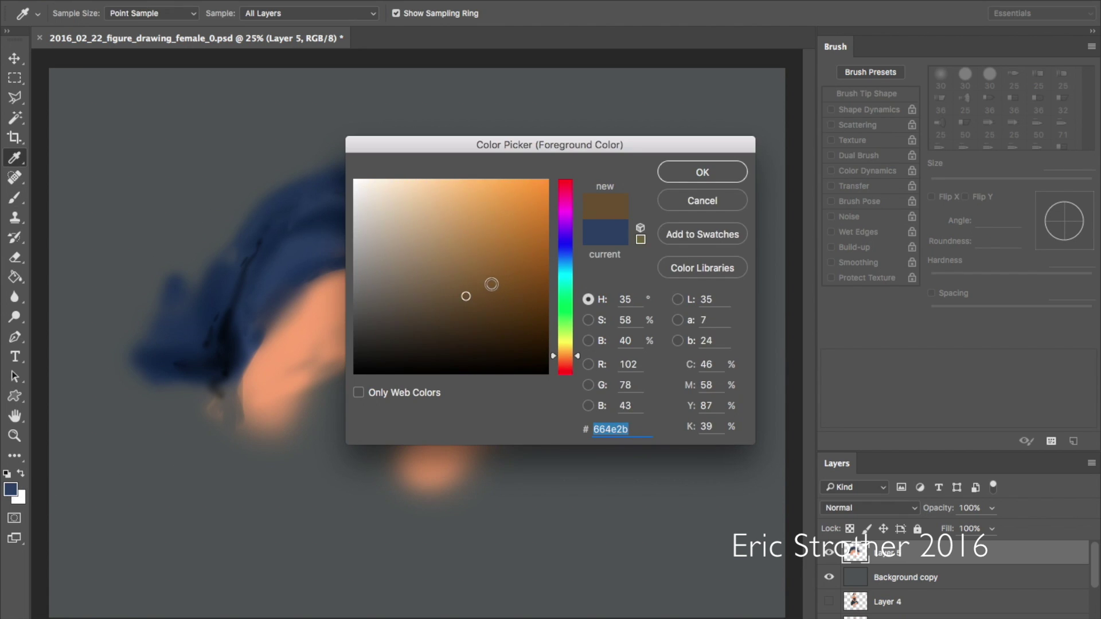
pyautogui.click(702, 173)
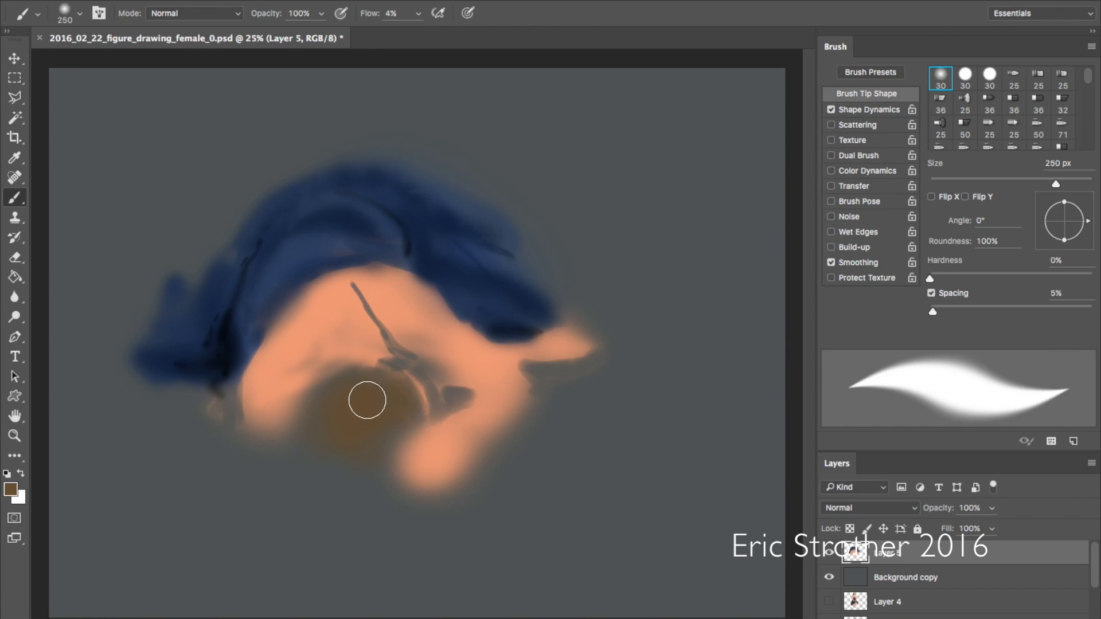
pyautogui.moveTo(394, 444)
pyautogui.mouseDown()
pyautogui.moveTo(367, 468)
pyautogui.moveTo(337, 437)
pyautogui.moveTo(305, 430)
pyautogui.moveTo(301, 412)
pyautogui.moveTo(287, 410)
pyautogui.moveTo(286, 436)
pyautogui.moveTo(301, 401)
pyautogui.moveTo(314, 423)
pyautogui.moveTo(311, 391)
pyautogui.moveTo(397, 392)
pyautogui.moveTo(316, 410)
pyautogui.mouseUp()
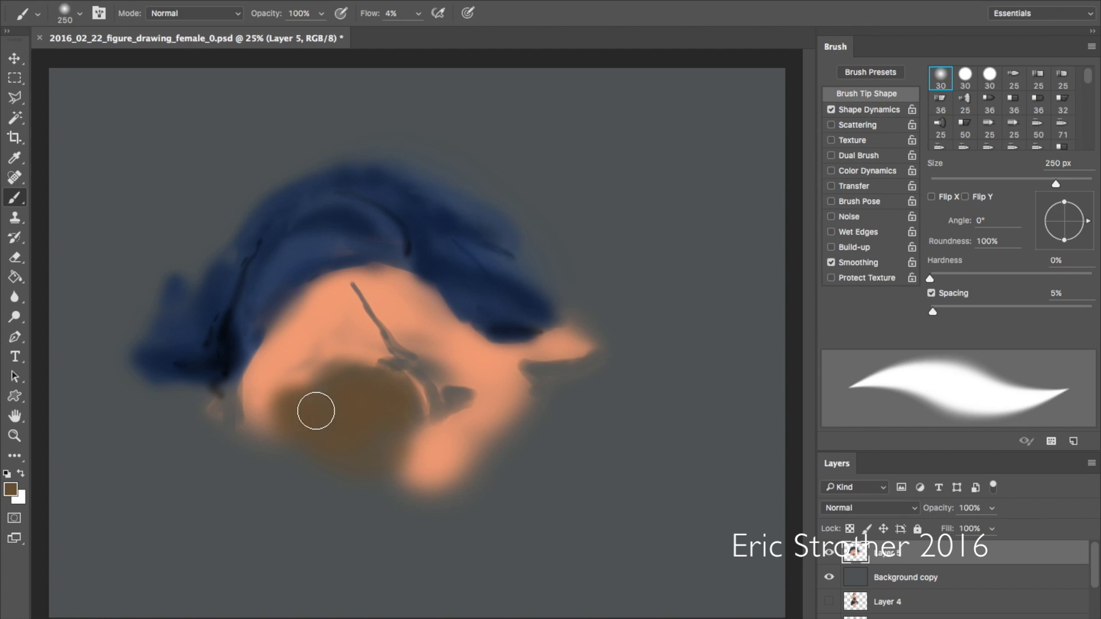
pyautogui.moveTo(403, 437)
pyautogui.mouseDown()
pyautogui.moveTo(376, 460)
pyautogui.moveTo(324, 466)
pyautogui.mouseUp()
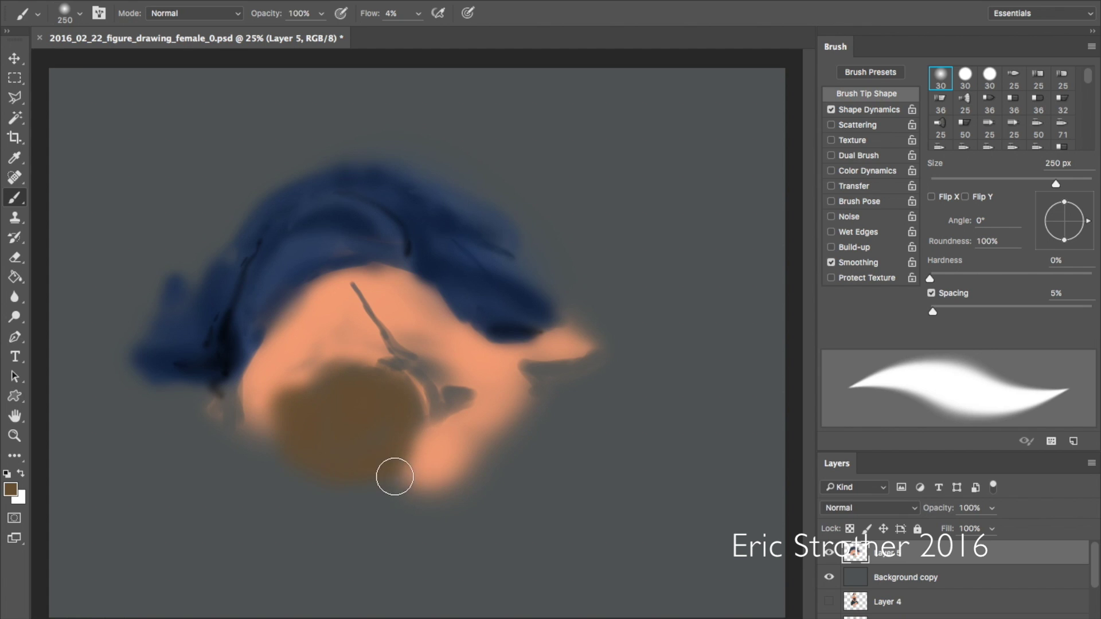
# - Switch to dark brown #382103 and paint the hair mass over the head
pyautogui.click(10, 489)
pyautogui.click(529, 258)
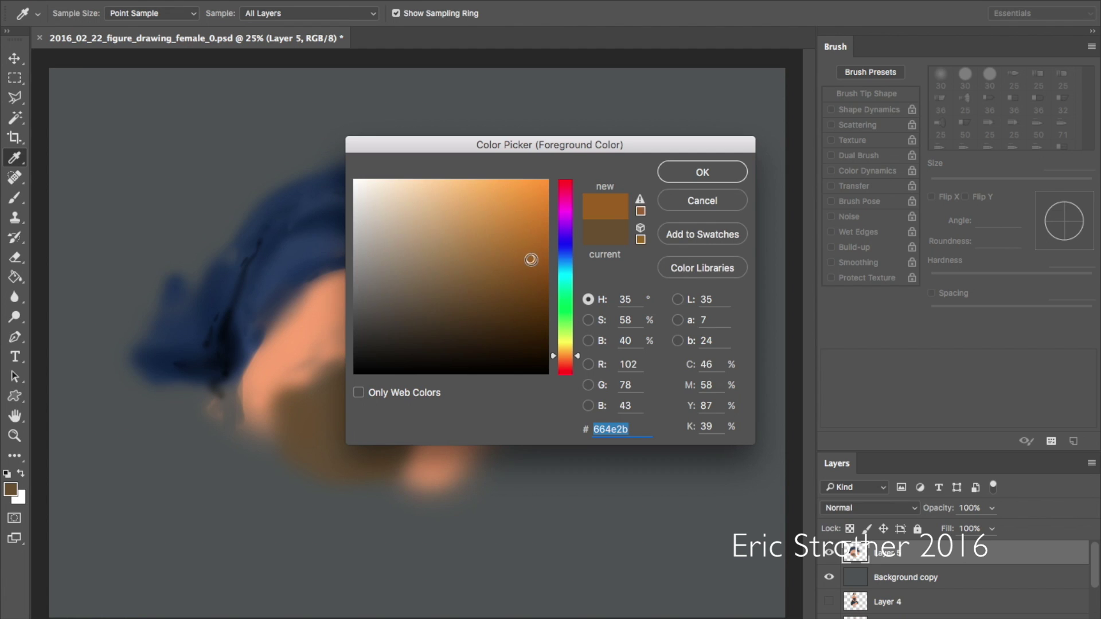
pyautogui.click(534, 303)
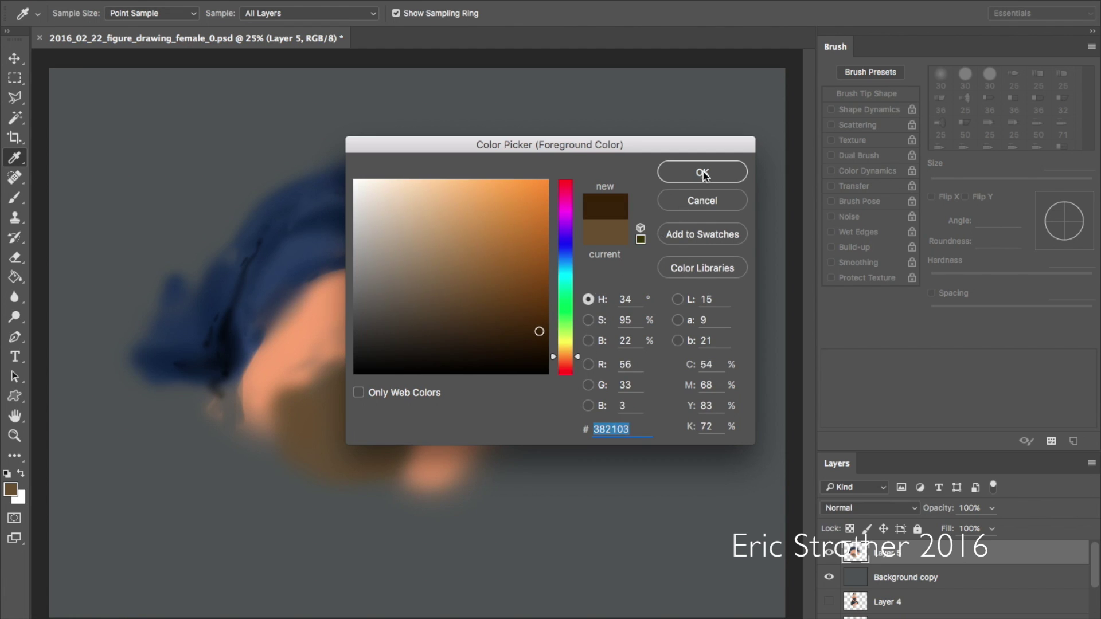
pyautogui.click(701, 172)
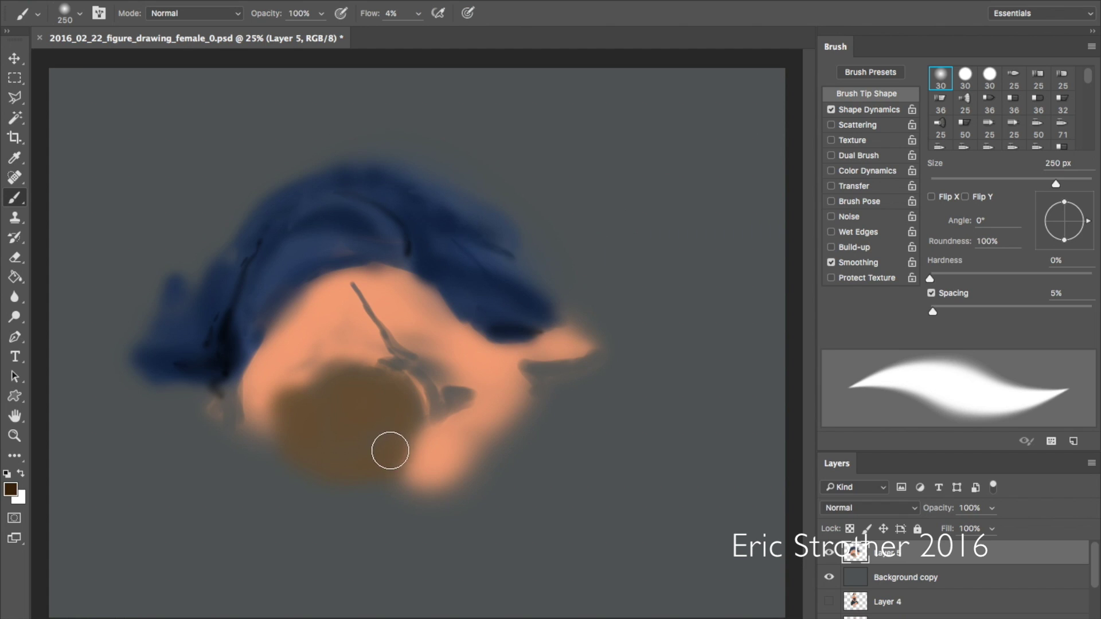
pyautogui.moveTo(390, 450)
pyautogui.mouseDown()
pyautogui.moveTo(407, 429)
pyautogui.moveTo(394, 461)
pyautogui.moveTo(405, 422)
pyautogui.moveTo(372, 404)
pyautogui.moveTo(293, 415)
pyautogui.moveTo(308, 407)
pyautogui.moveTo(318, 442)
pyautogui.moveTo(309, 388)
pyautogui.moveTo(320, 457)
pyautogui.moveTo(315, 395)
pyautogui.moveTo(345, 386)
pyautogui.moveTo(339, 449)
pyautogui.moveTo(344, 377)
pyautogui.moveTo(334, 390)
pyautogui.moveTo(365, 380)
pyautogui.moveTo(354, 408)
pyautogui.moveTo(378, 383)
pyautogui.moveTo(350, 399)
pyautogui.moveTo(337, 459)
pyautogui.moveTo(308, 468)
pyautogui.moveTo(365, 482)
pyautogui.moveTo(378, 470)
pyautogui.moveTo(314, 463)
pyautogui.moveTo(289, 447)
pyautogui.moveTo(279, 408)
pyautogui.moveTo(267, 425)
pyautogui.moveTo(298, 456)
pyautogui.mouseUp()
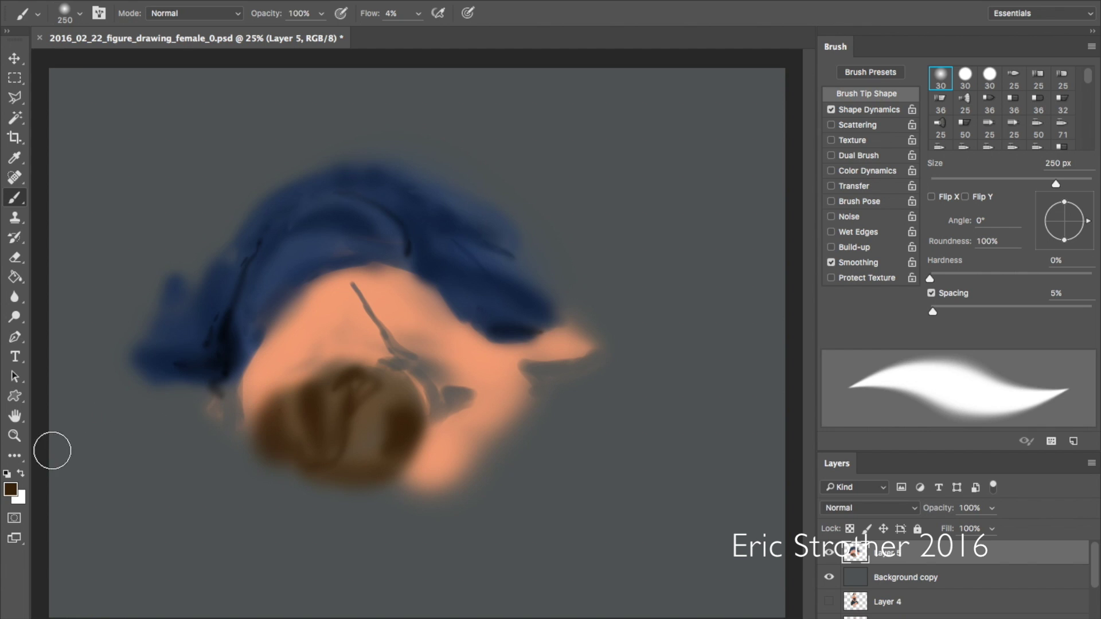
# - Paint light orange #f1a748 highlight strands across the hair with a 70 px brush
pyautogui.click(10, 488)
pyautogui.click(490, 190)
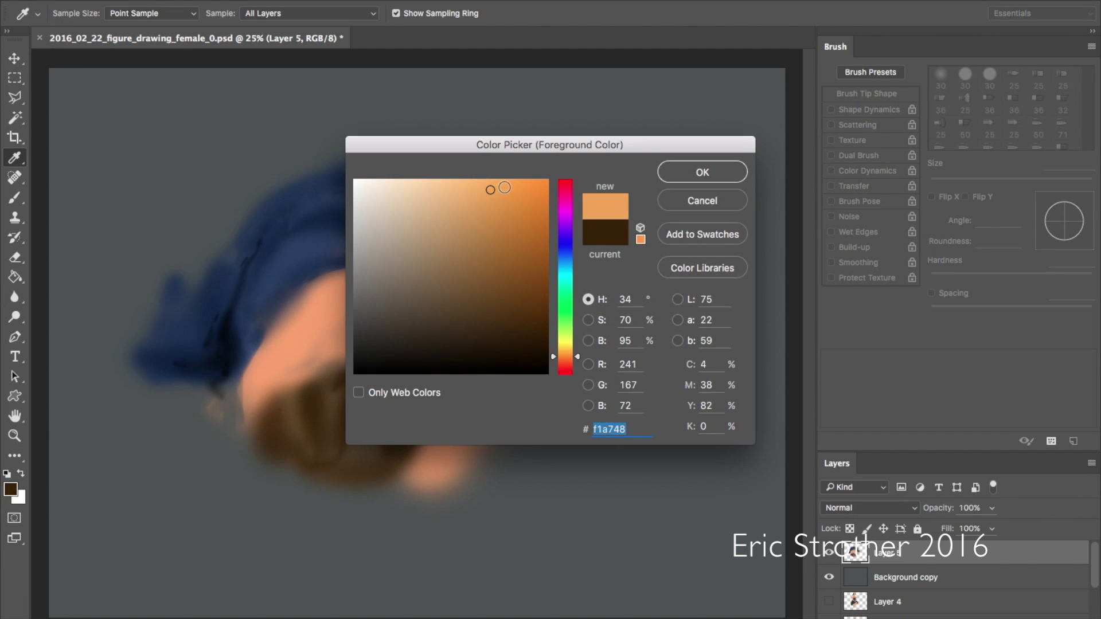
pyautogui.click(682, 173)
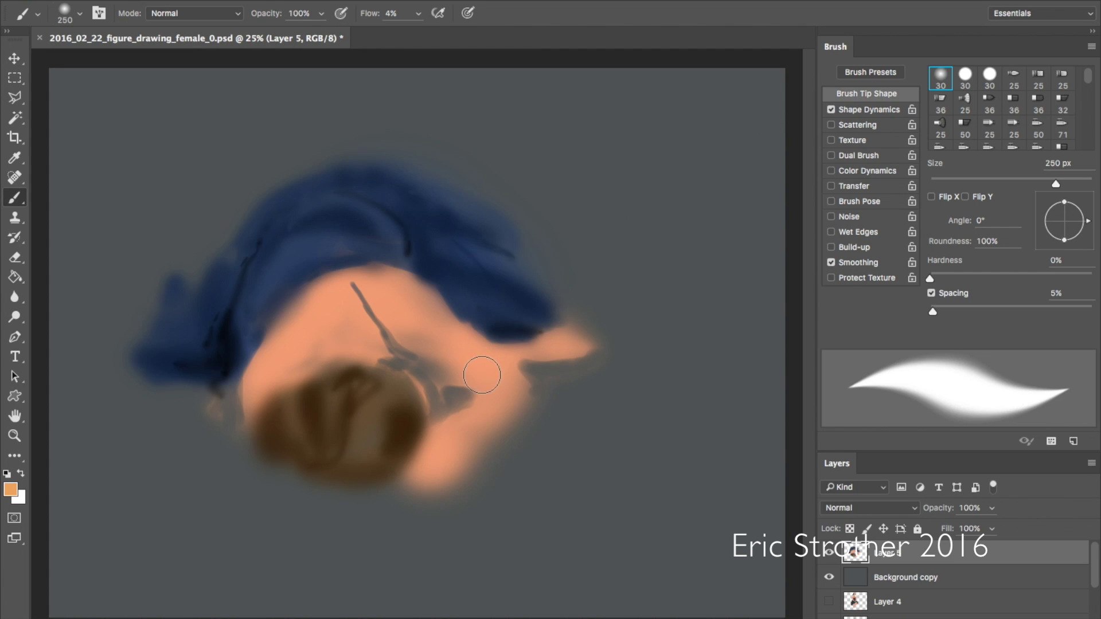
pyautogui.press('[')
pyautogui.press('[')
pyautogui.press('[')
pyautogui.press('[')
pyautogui.press('[')
pyautogui.press('[')
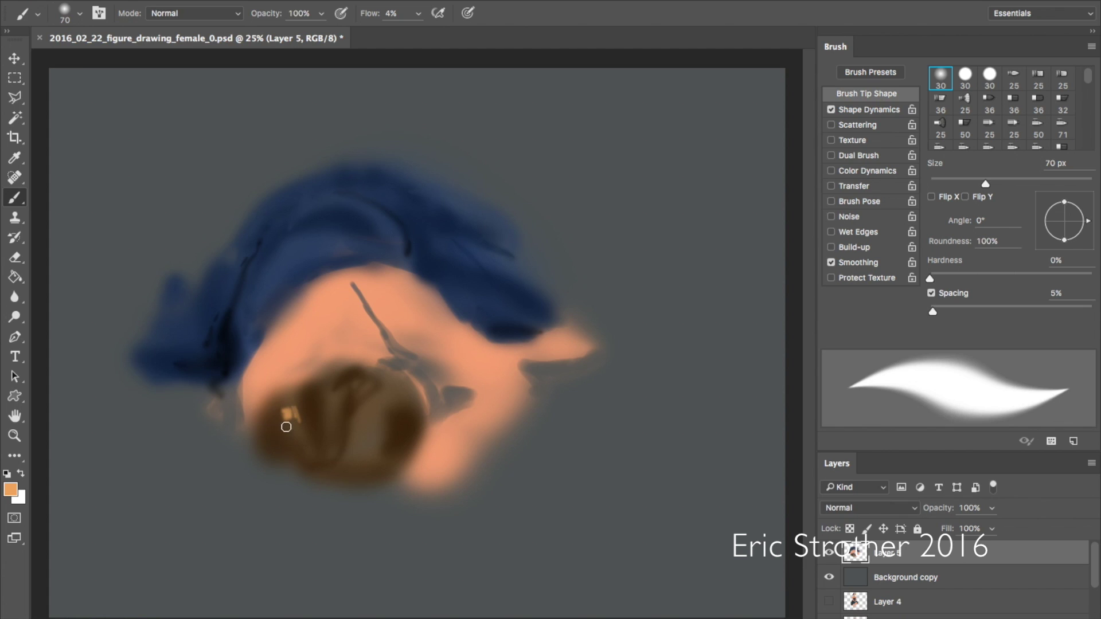
pyautogui.moveTo(285, 399)
pyautogui.mouseDown()
pyautogui.moveTo(302, 434)
pyautogui.moveTo(295, 441)
pyautogui.mouseUp()
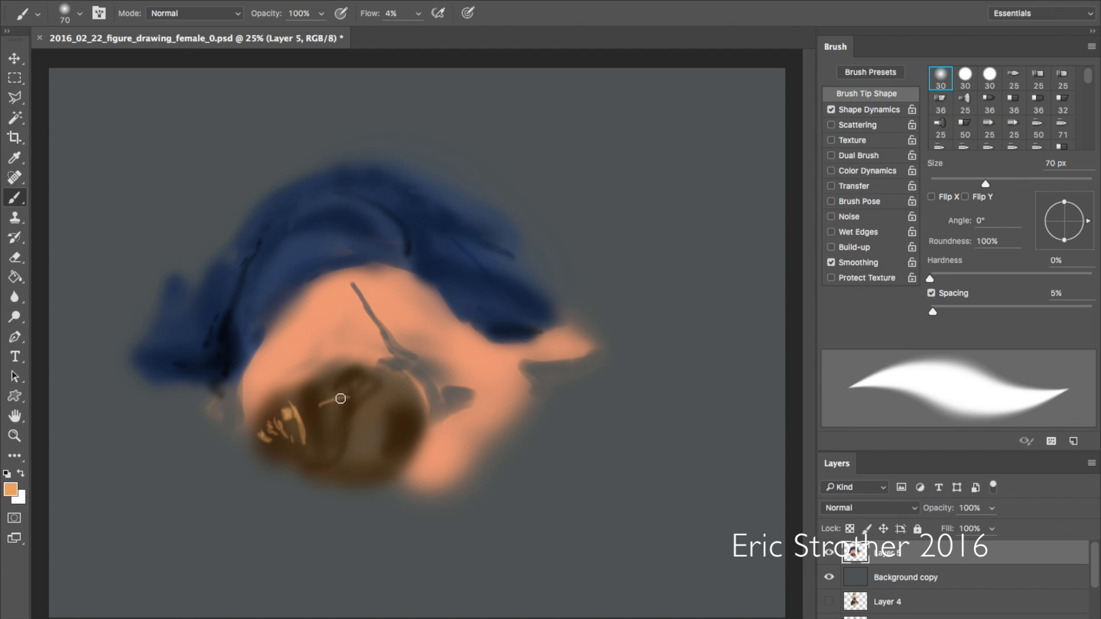
pyautogui.moveTo(363, 392); pyautogui.dragTo(399, 405)
pyautogui.moveTo(373, 385)
pyautogui.mouseDown()
pyautogui.moveTo(393, 401)
pyautogui.moveTo(399, 389)
pyautogui.mouseUp()
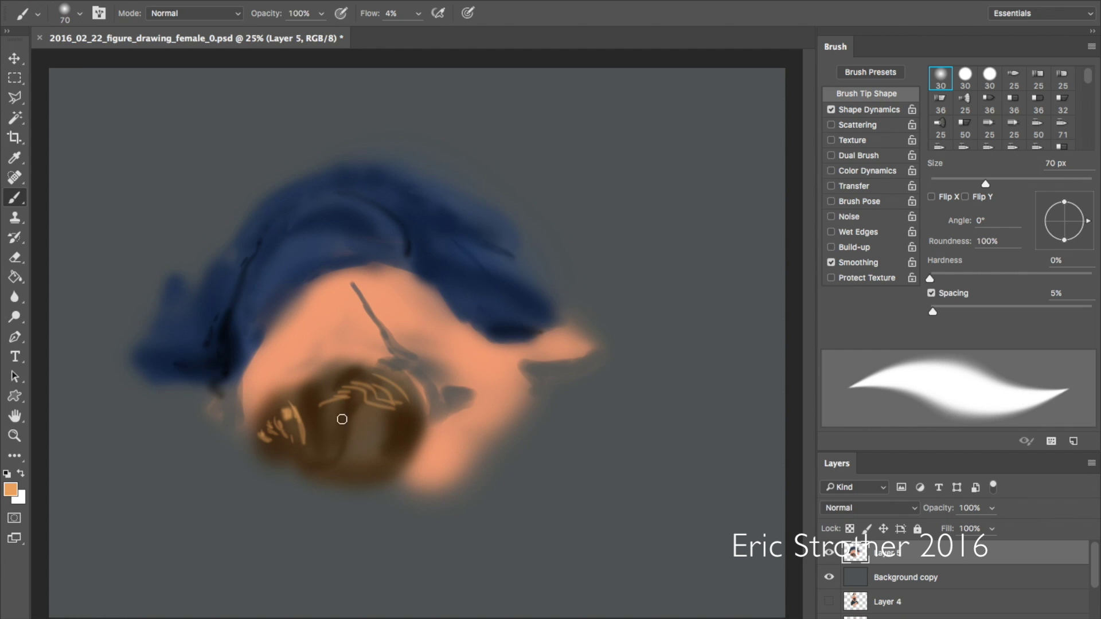
pyautogui.moveTo(351, 431)
pyautogui.mouseDown()
pyautogui.moveTo(392, 444)
pyautogui.moveTo(372, 420)
pyautogui.moveTo(400, 429)
pyautogui.mouseUp()
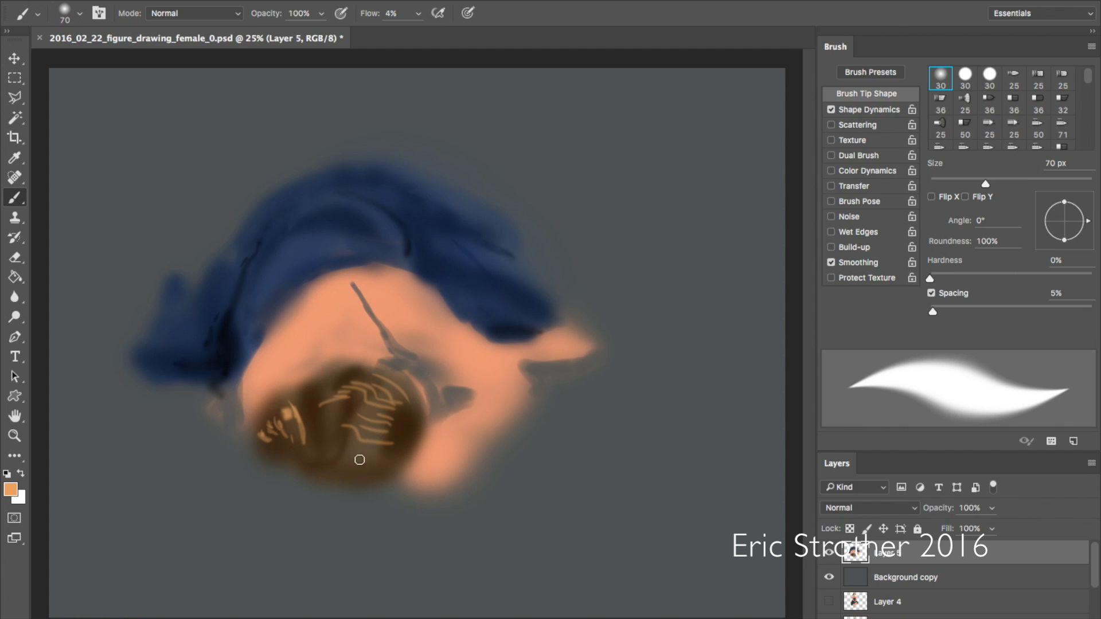
pyautogui.moveTo(344, 445); pyautogui.dragTo(383, 465)
pyautogui.moveTo(301, 414); pyautogui.dragTo(310, 446)
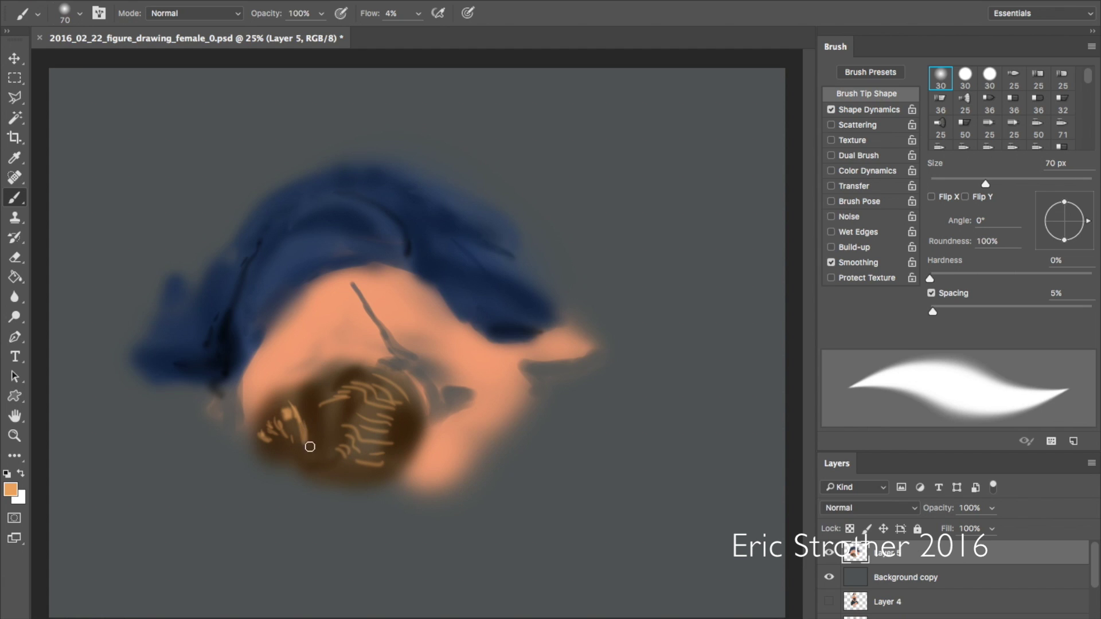
# - Sample dark browns and near-black to shade the hair's top, left, right and lower edges
pyautogui.keyDown('alt'); pyautogui.click(346, 371); pyautogui.keyUp('alt')
pyautogui.moveTo(328, 366)
pyautogui.mouseDown()
pyautogui.moveTo(376, 369)
pyautogui.moveTo(342, 342)
pyautogui.moveTo(344, 357)
pyautogui.moveTo(330, 358)
pyautogui.moveTo(371, 367)
pyautogui.mouseUp()
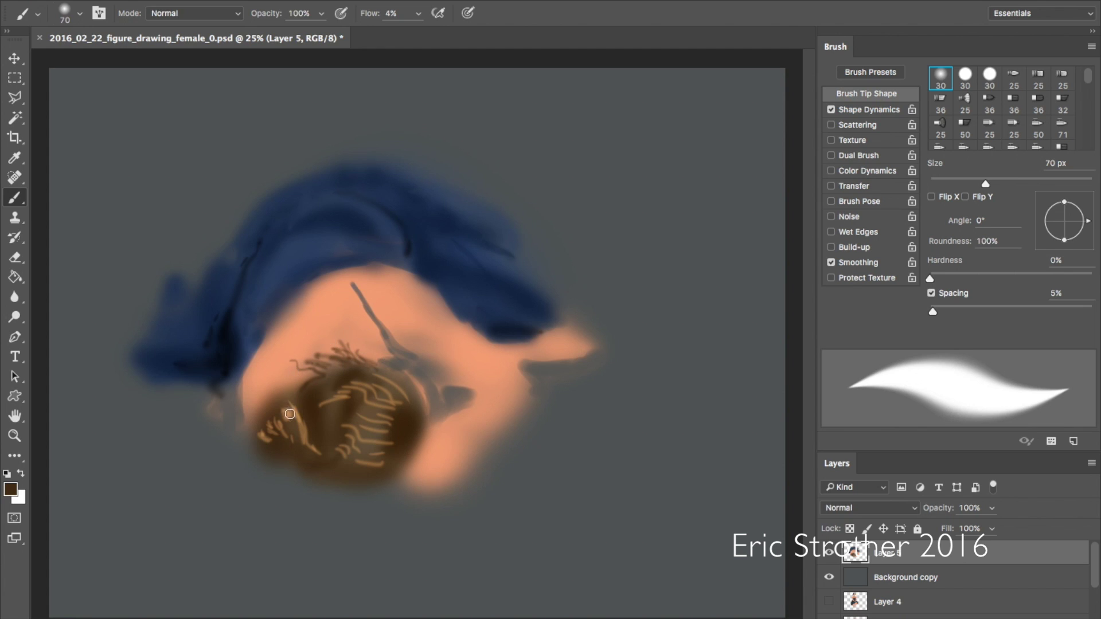
pyautogui.moveTo(295, 398); pyautogui.dragTo(302, 384)
pyautogui.moveTo(268, 413)
pyautogui.mouseDown()
pyautogui.moveTo(288, 402)
pyautogui.moveTo(276, 396)
pyautogui.moveTo(284, 427)
pyautogui.mouseUp()
pyautogui.keyDown('alt'); pyautogui.click(240, 366); pyautogui.keyUp('alt')
pyautogui.moveTo(309, 411)
pyautogui.mouseDown()
pyautogui.moveTo(316, 438)
pyautogui.moveTo(298, 407)
pyautogui.moveTo(319, 439)
pyautogui.moveTo(320, 416)
pyautogui.mouseUp()
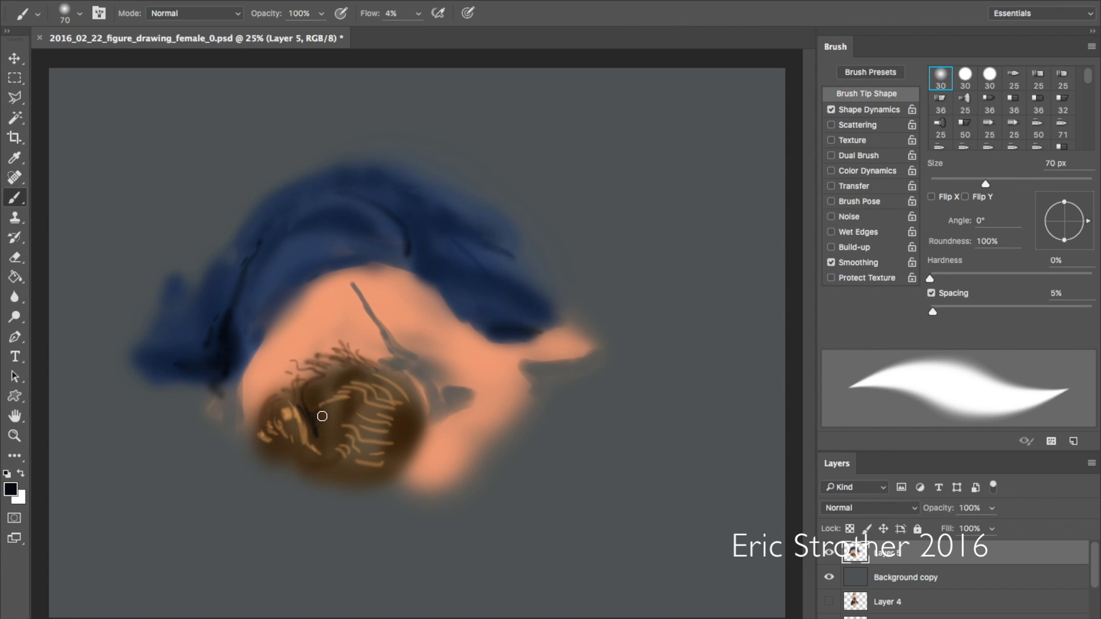
pyautogui.moveTo(367, 462); pyautogui.dragTo(392, 456)
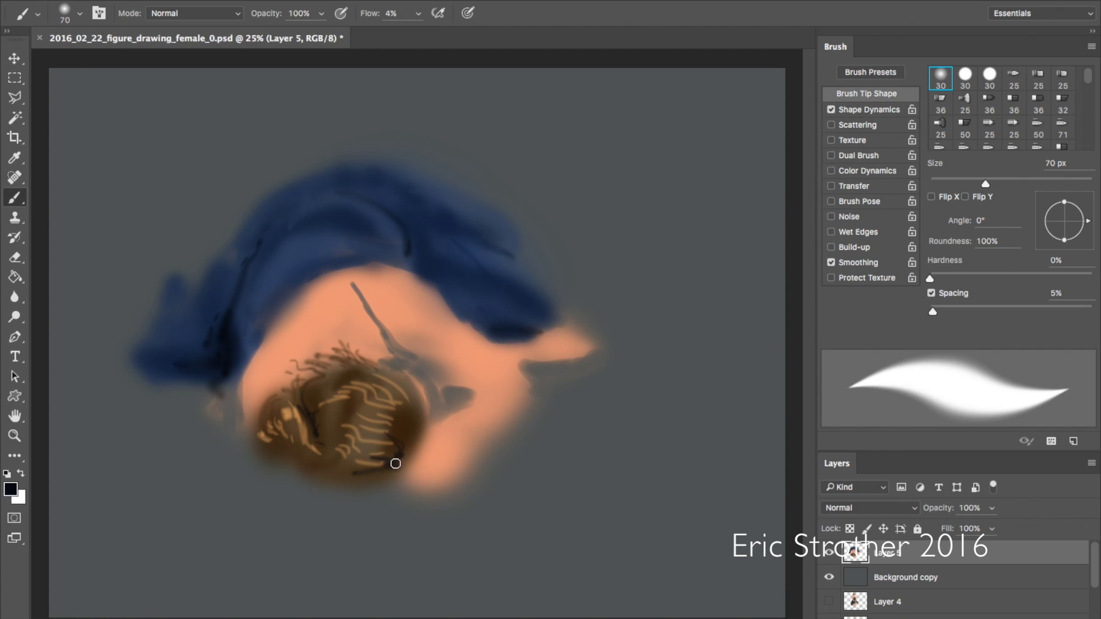
pyautogui.moveTo(407, 424)
pyautogui.mouseDown()
pyautogui.moveTo(378, 405)
pyautogui.moveTo(395, 399)
pyautogui.moveTo(414, 419)
pyautogui.moveTo(390, 392)
pyautogui.moveTo(375, 413)
pyautogui.moveTo(400, 425)
pyautogui.mouseUp()
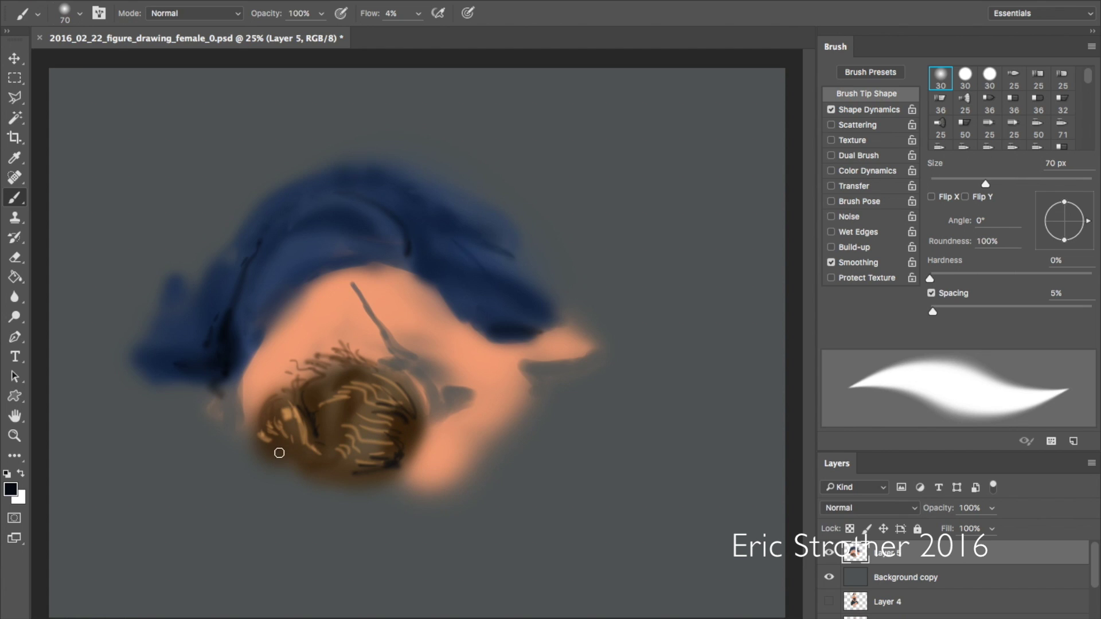
pyautogui.moveTo(304, 461); pyautogui.dragTo(308, 469)
# - Darken the middle and lower-left of the hair and retouch the upper strands
pyautogui.keyDown('alt'); pyautogui.click(356, 404); pyautogui.keyUp('alt')
pyautogui.moveTo(343, 414)
pyautogui.mouseDown()
pyautogui.moveTo(385, 441)
pyautogui.moveTo(329, 415)
pyautogui.moveTo(354, 403)
pyautogui.moveTo(406, 433)
pyautogui.moveTo(352, 456)
pyautogui.moveTo(340, 452)
pyautogui.moveTo(378, 441)
pyautogui.moveTo(355, 427)
pyautogui.moveTo(395, 433)
pyautogui.moveTo(339, 417)
pyautogui.moveTo(357, 462)
pyautogui.mouseUp()
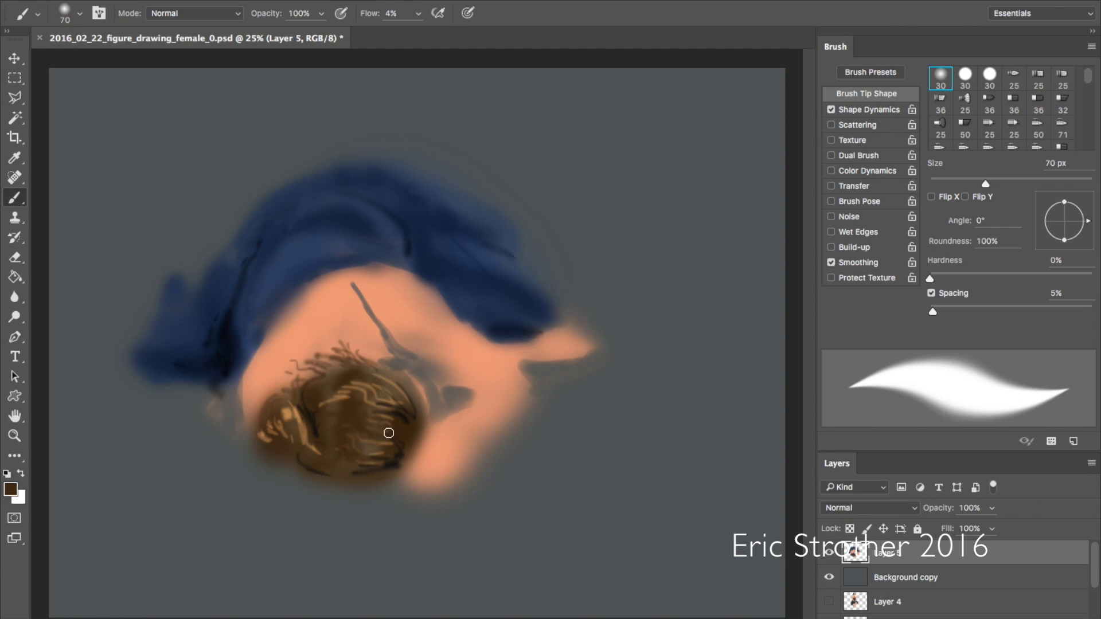
pyautogui.moveTo(378, 399)
pyautogui.mouseDown()
pyautogui.moveTo(355, 394)
pyautogui.moveTo(366, 387)
pyautogui.moveTo(329, 402)
pyautogui.moveTo(380, 384)
pyautogui.moveTo(352, 374)
pyautogui.moveTo(411, 417)
pyautogui.moveTo(359, 412)
pyautogui.mouseUp()
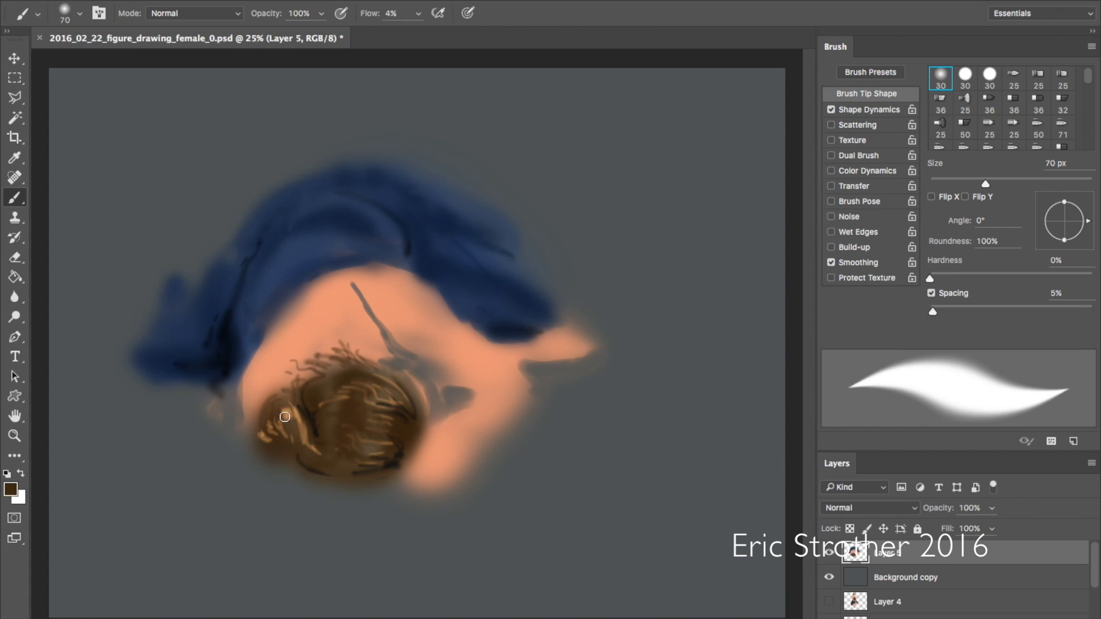
pyautogui.keyDown('alt'); pyautogui.click(307, 417); pyautogui.keyUp('alt')
pyautogui.moveTo(270, 447)
pyautogui.mouseDown()
pyautogui.moveTo(288, 432)
pyautogui.moveTo(290, 451)
pyautogui.moveTo(291, 422)
pyautogui.moveTo(300, 448)
pyautogui.mouseUp()
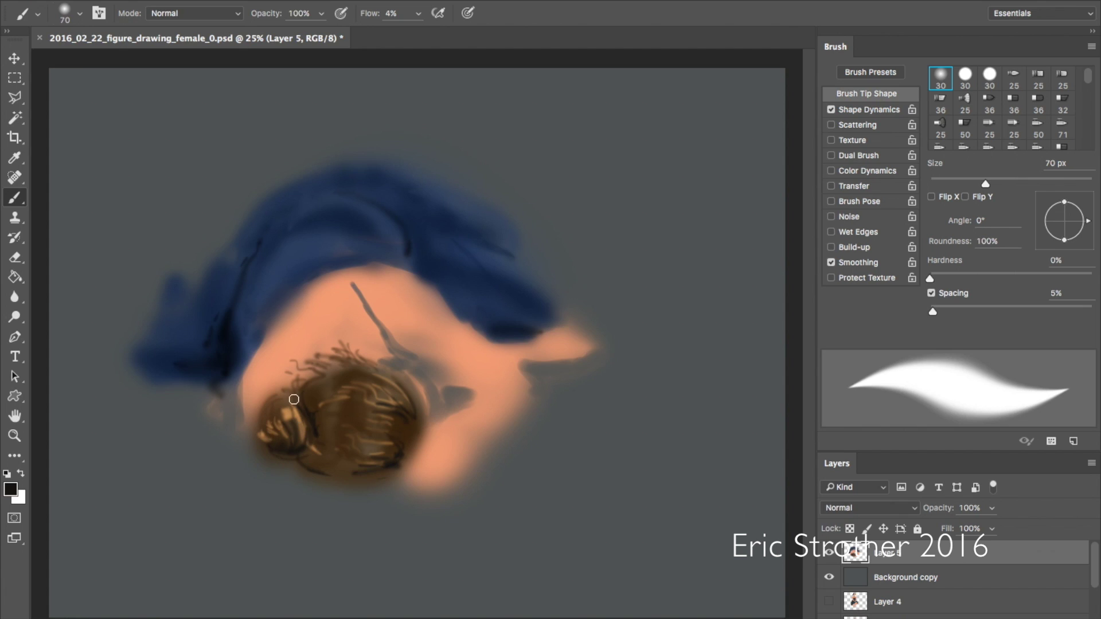
pyautogui.moveTo(270, 408)
pyautogui.mouseDown()
pyautogui.moveTo(281, 401)
pyautogui.moveTo(268, 443)
pyautogui.mouseUp()
# - Resample hair browns and darken the upper-left, top and bottom edges of the bun
pyautogui.keyDown('alt'); pyautogui.click(410, 425); pyautogui.keyUp('alt')
pyautogui.moveTo(268, 412)
pyautogui.mouseDown()
pyautogui.moveTo(283, 404)
pyautogui.moveTo(266, 408)
pyautogui.moveTo(301, 414)
pyautogui.mouseUp()
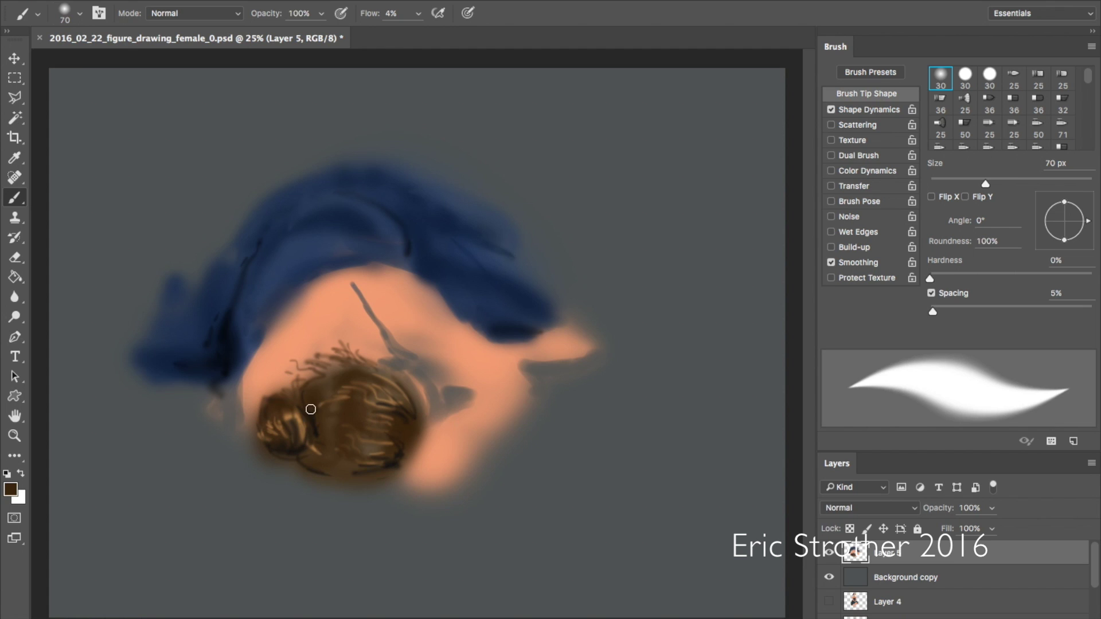
pyautogui.keyDown('alt'); pyautogui.click(393, 412); pyautogui.keyUp('alt')
pyautogui.keyDown('alt'); pyautogui.click(309, 412); pyautogui.keyUp('alt')
pyautogui.moveTo(331, 398)
pyautogui.mouseDown()
pyautogui.moveTo(327, 374)
pyautogui.moveTo(344, 362)
pyautogui.moveTo(371, 369)
pyautogui.mouseUp()
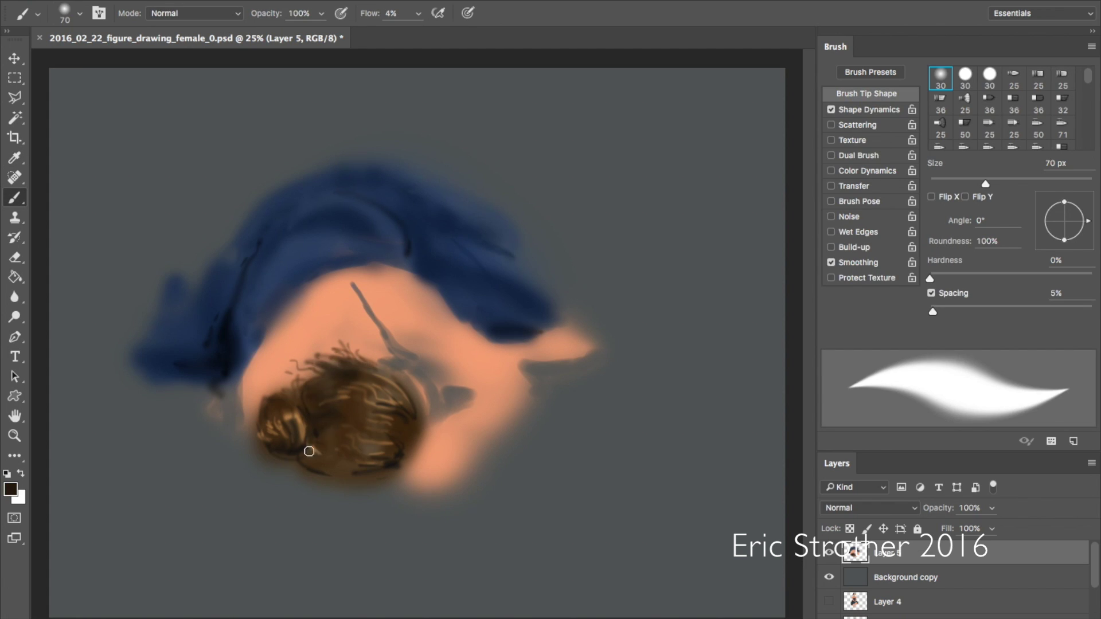
pyautogui.moveTo(308, 452)
pyautogui.mouseDown()
pyautogui.moveTo(307, 469)
pyautogui.moveTo(365, 472)
pyautogui.mouseUp()
pyautogui.moveTo(299, 464); pyautogui.dragTo(380, 474)
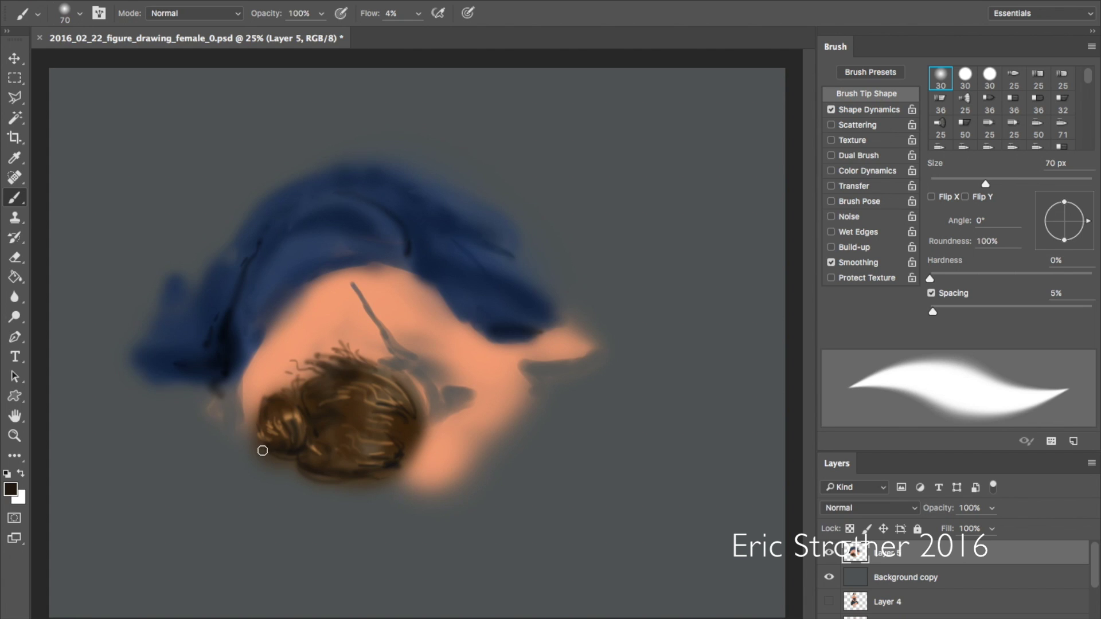
# - Choose dark slate #273538 as the paint colour and enlarge the brush to 100 px
pyautogui.press('i')
pyautogui.click(183, 456)
pyautogui.click(14, 488)
pyautogui.click(414, 332)
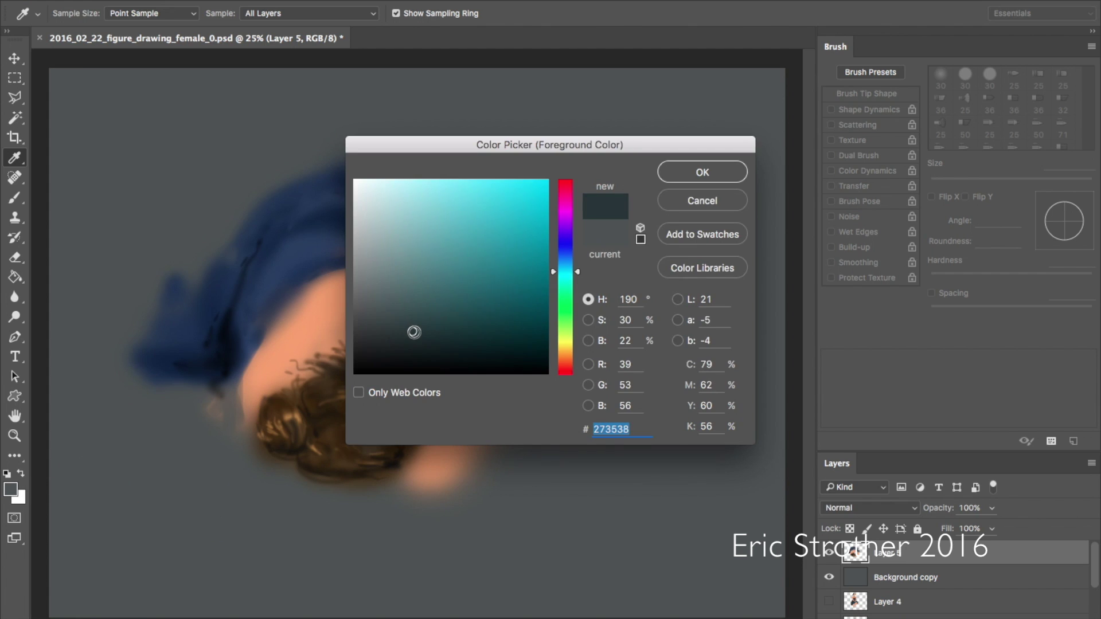
pyautogui.click(685, 172)
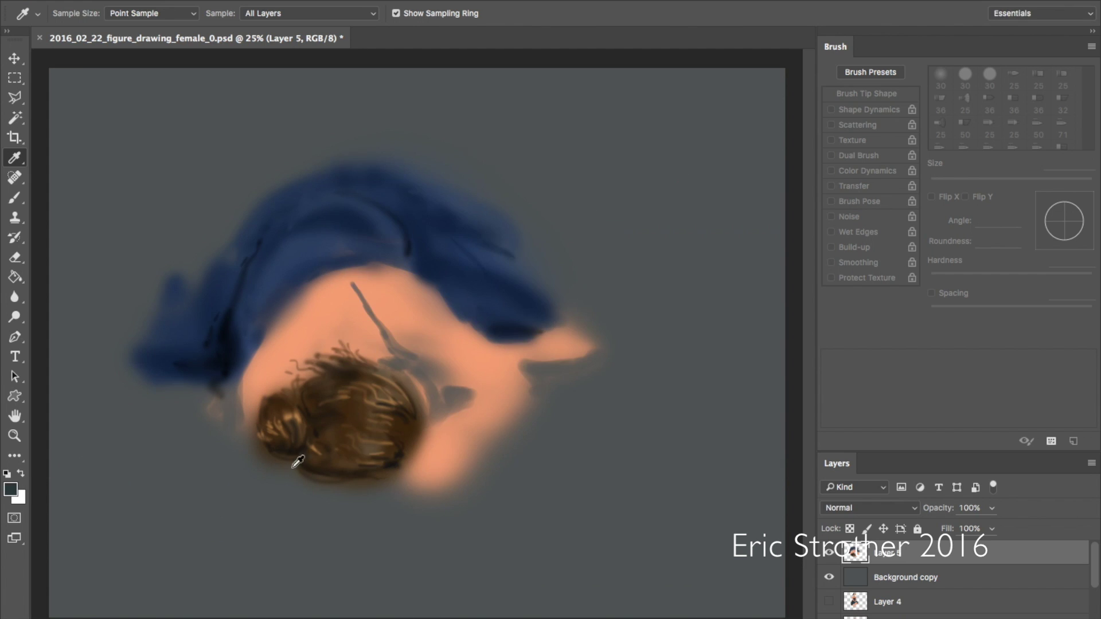
pyautogui.press('b')
pyautogui.press(']')
pyautogui.press(']')
pyautogui.press(']')
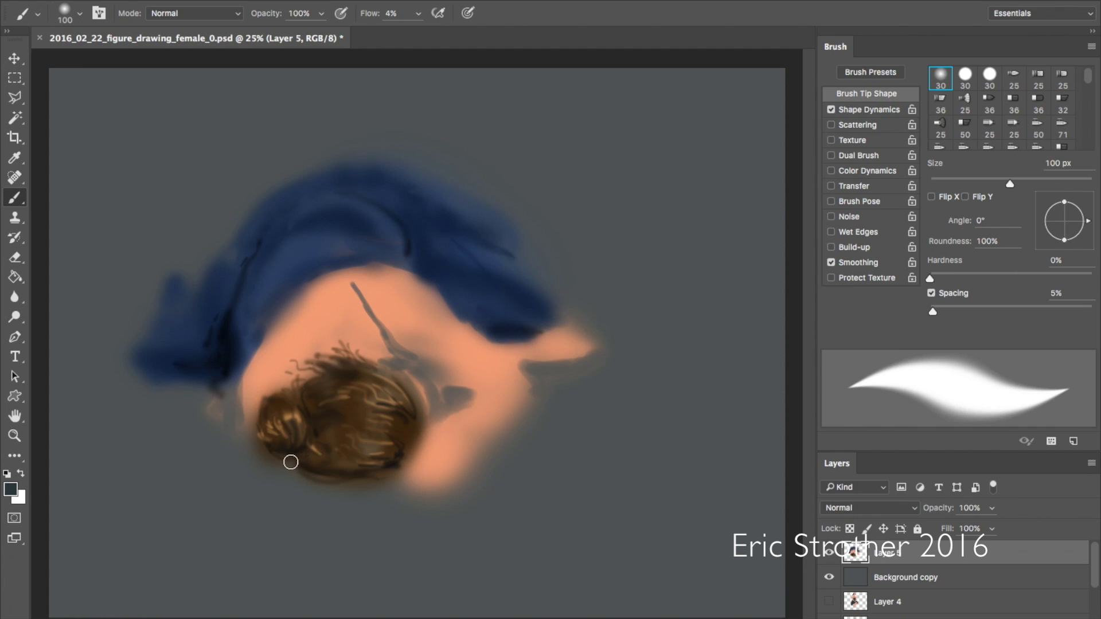
# - Paint soft shadows below the drapery, beside the bun and under the arm, plus a navy dab
pyautogui.moveTo(240, 440)
pyautogui.mouseDown()
pyautogui.moveTo(269, 468)
pyautogui.moveTo(327, 482)
pyautogui.moveTo(215, 460)
pyautogui.moveTo(232, 455)
pyautogui.moveTo(239, 459)
pyautogui.moveTo(218, 462)
pyautogui.moveTo(245, 467)
pyautogui.moveTo(210, 452)
pyautogui.mouseUp()
pyautogui.moveTo(176, 386)
pyautogui.mouseDown()
pyautogui.moveTo(139, 371)
pyautogui.moveTo(193, 384)
pyautogui.moveTo(181, 385)
pyautogui.moveTo(222, 399)
pyautogui.moveTo(231, 419)
pyautogui.moveTo(181, 404)
pyautogui.moveTo(225, 396)
pyautogui.moveTo(179, 410)
pyautogui.moveTo(236, 427)
pyautogui.moveTo(211, 391)
pyautogui.moveTo(243, 452)
pyautogui.moveTo(204, 428)
pyautogui.moveTo(232, 431)
pyautogui.moveTo(199, 422)
pyautogui.moveTo(260, 461)
pyautogui.moveTo(240, 457)
pyautogui.moveTo(217, 412)
pyautogui.moveTo(195, 398)
pyautogui.moveTo(219, 388)
pyautogui.mouseUp()
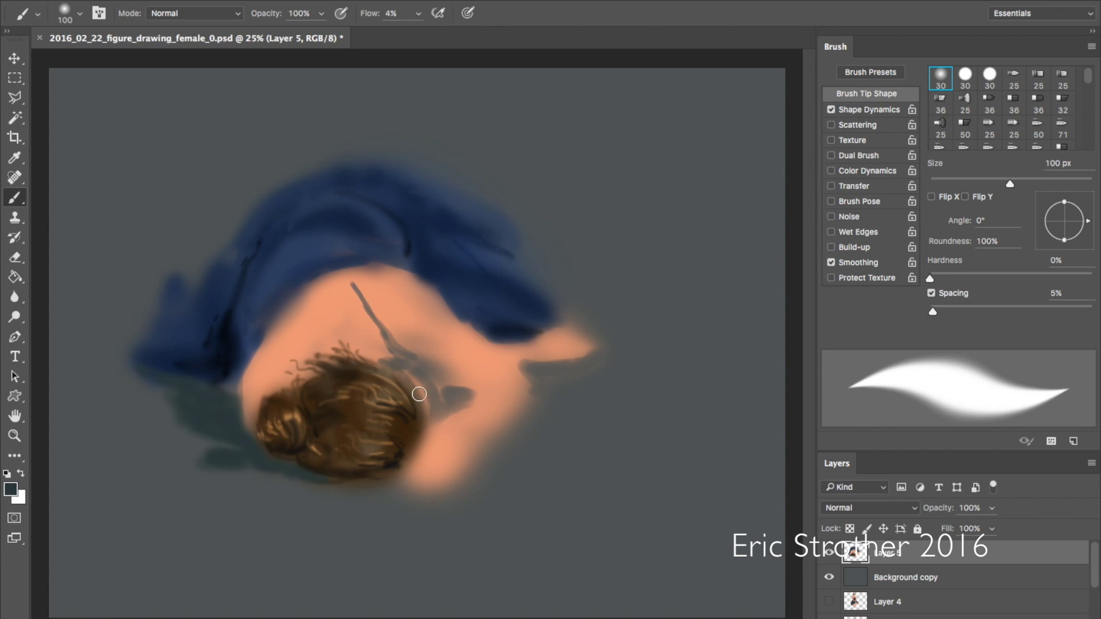
pyautogui.moveTo(448, 399); pyautogui.dragTo(455, 395)
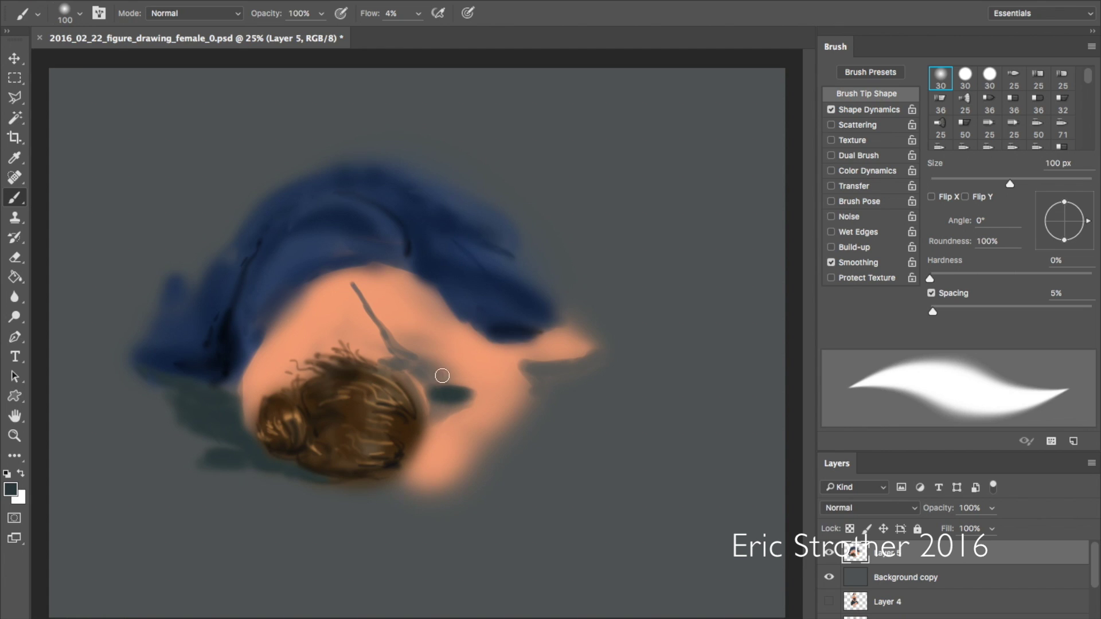
pyautogui.moveTo(522, 364); pyautogui.dragTo(547, 359)
pyautogui.moveTo(434, 405); pyautogui.dragTo(426, 396)
pyautogui.keyDown('alt'); pyautogui.click(414, 237); pyautogui.keyUp('alt')
pyautogui.moveTo(406, 359); pyautogui.dragTo(407, 363)
# - Extend a navy stroke rightward and deepen the slate shadows left of the bun and under the drapery
pyautogui.press('i')
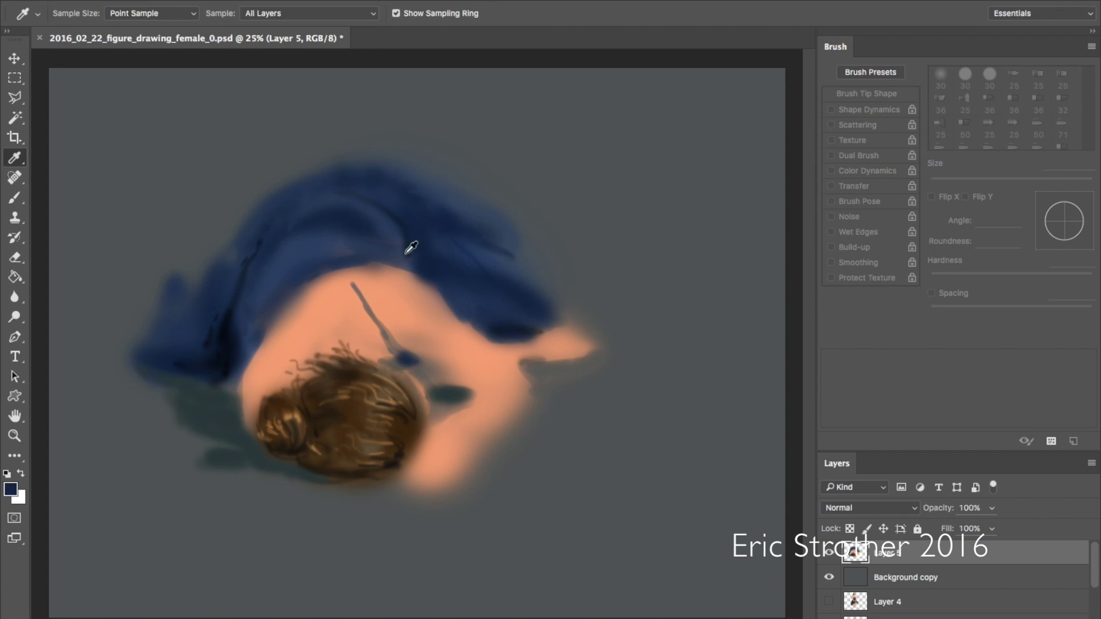
pyautogui.keyDown('alt'); pyautogui.click(223, 363); pyautogui.keyUp('alt')
pyautogui.moveTo(416, 375)
pyautogui.mouseDown()
pyautogui.moveTo(402, 356)
pyautogui.moveTo(422, 358)
pyautogui.moveTo(394, 350)
pyautogui.moveTo(442, 365)
pyautogui.mouseUp()
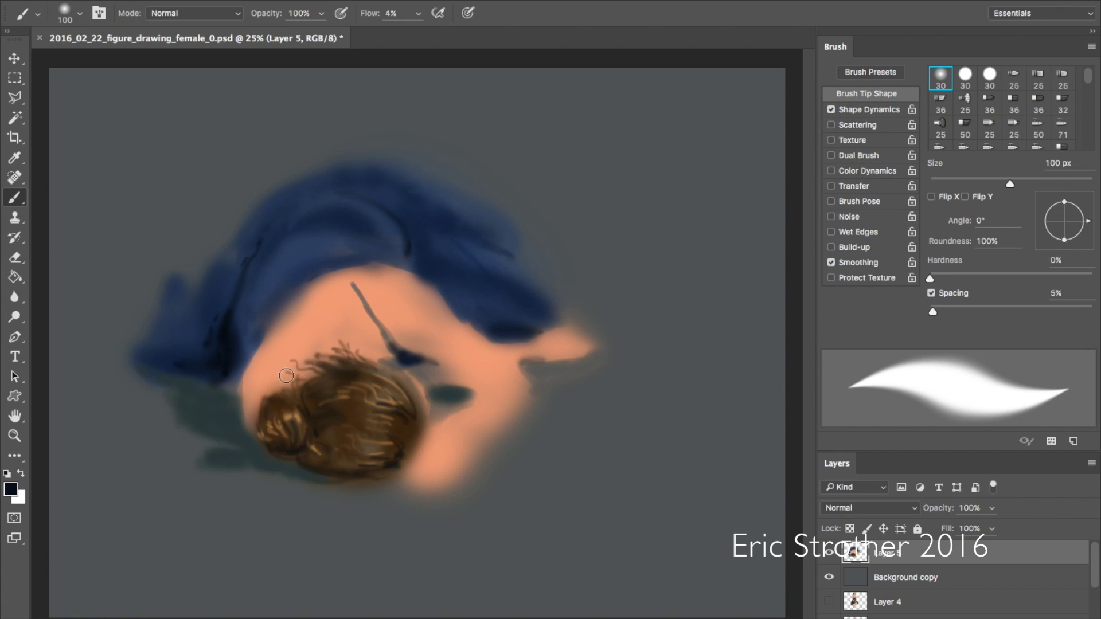
pyautogui.keyDown('alt'); pyautogui.click(226, 496); pyautogui.keyUp('alt')
pyautogui.keyDown('alt'); pyautogui.click(229, 459); pyautogui.keyUp('alt')
pyautogui.moveTo(226, 459)
pyautogui.mouseDown()
pyautogui.moveTo(241, 461)
pyautogui.moveTo(195, 453)
pyautogui.moveTo(219, 460)
pyautogui.mouseUp()
pyautogui.moveTo(189, 419)
pyautogui.mouseDown()
pyautogui.moveTo(163, 384)
pyautogui.moveTo(126, 372)
pyautogui.moveTo(199, 386)
pyautogui.mouseUp()
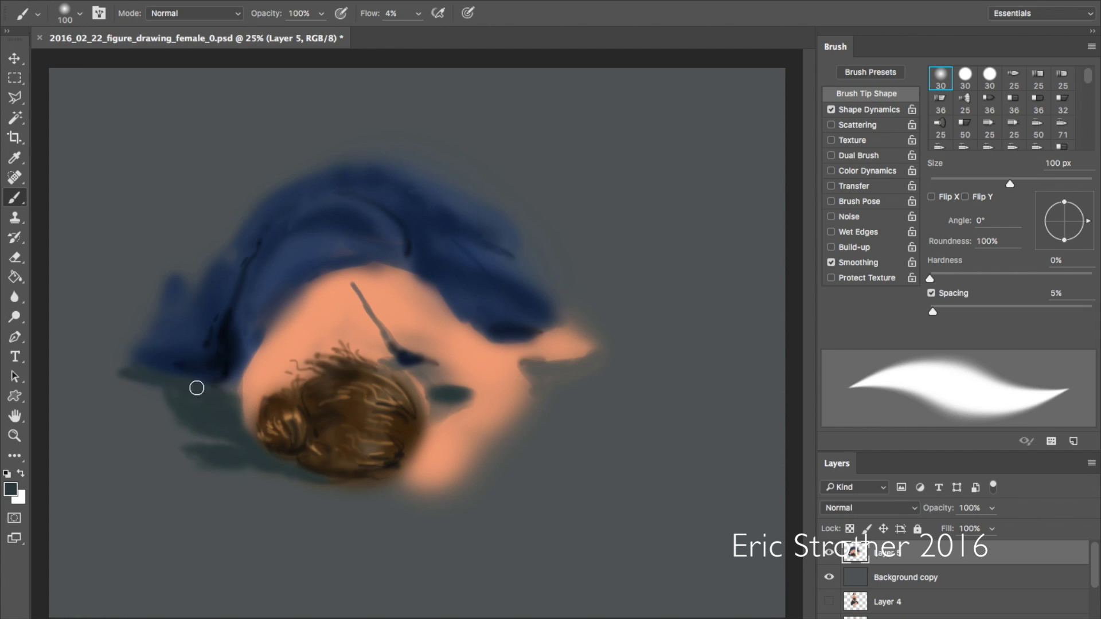
# - Paint dark navy contour and fold strokes down the drapery's left edge against the skin
pyautogui.press('i')
pyautogui.click(218, 310)
pyautogui.press('b')
pyautogui.moveTo(153, 317)
pyautogui.mouseDown()
pyautogui.moveTo(147, 354)
pyautogui.moveTo(175, 356)
pyautogui.moveTo(141, 320)
pyautogui.moveTo(165, 290)
pyautogui.moveTo(155, 321)
pyautogui.moveTo(193, 272)
pyautogui.moveTo(202, 278)
pyautogui.moveTo(211, 249)
pyautogui.moveTo(234, 242)
pyautogui.moveTo(256, 200)
pyautogui.mouseUp()
pyautogui.moveTo(246, 209); pyautogui.dragTo(289, 176)
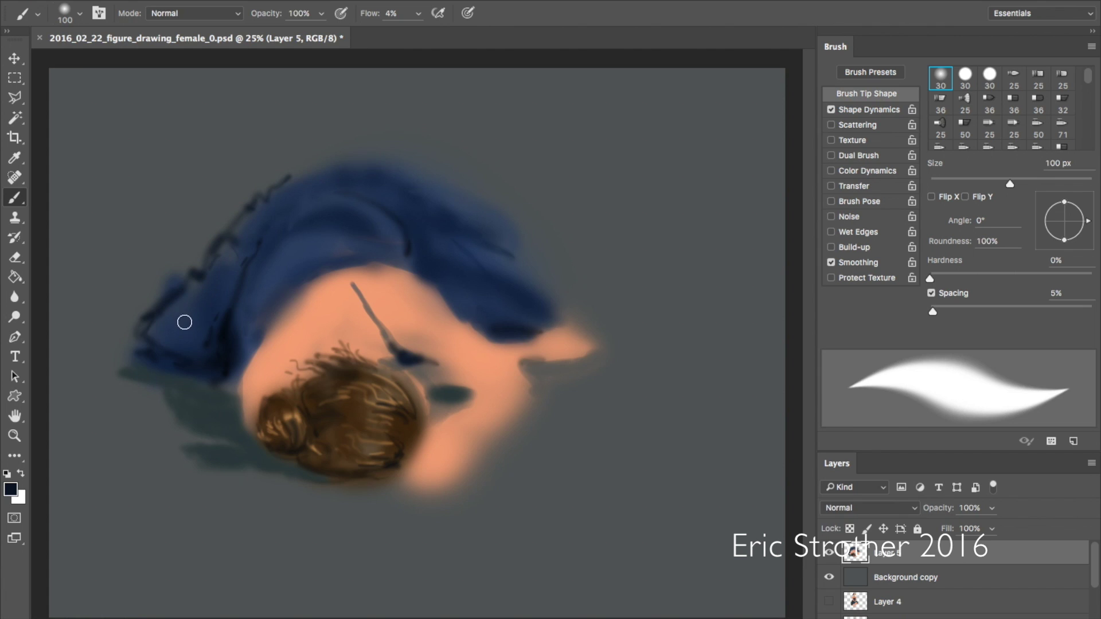
pyautogui.moveTo(204, 344)
pyautogui.mouseDown()
pyautogui.moveTo(208, 321)
pyautogui.moveTo(161, 328)
pyautogui.moveTo(204, 337)
pyautogui.moveTo(170, 326)
pyautogui.moveTo(208, 308)
pyautogui.moveTo(170, 303)
pyautogui.moveTo(240, 312)
pyautogui.moveTo(213, 288)
pyautogui.moveTo(199, 292)
pyautogui.moveTo(232, 300)
pyautogui.moveTo(217, 255)
pyautogui.moveTo(231, 242)
pyautogui.moveTo(247, 257)
pyautogui.moveTo(247, 229)
pyautogui.moveTo(306, 199)
pyautogui.mouseUp()
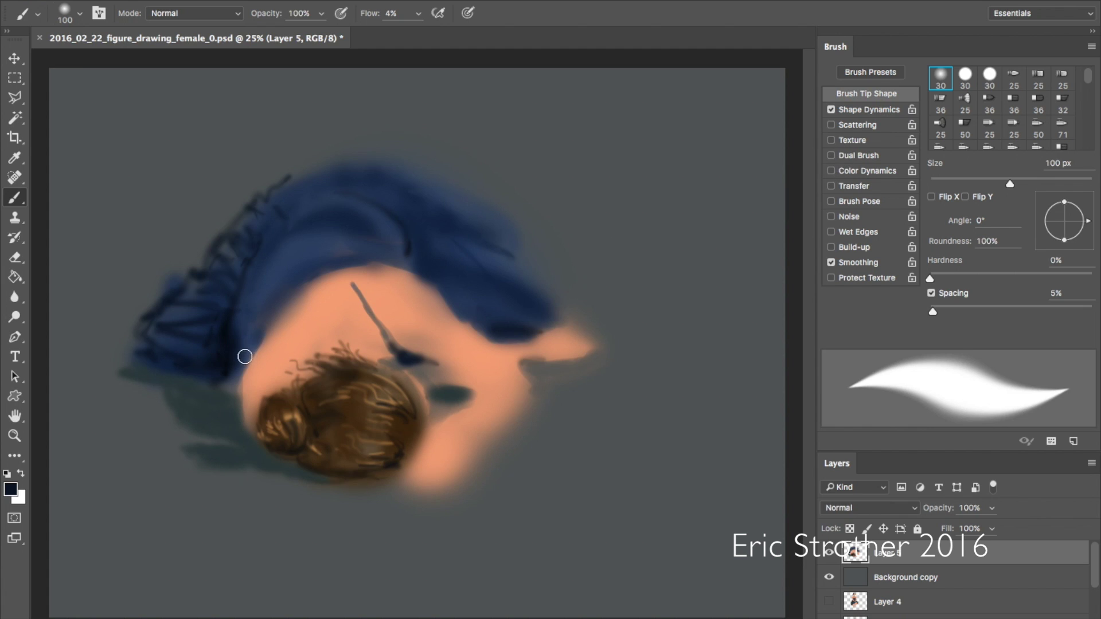
pyautogui.keyDown('alt'); pyautogui.click(225, 336); pyautogui.keyUp('alt')
pyautogui.moveTo(241, 383)
pyautogui.mouseDown()
pyautogui.moveTo(228, 381)
pyautogui.moveTo(237, 382)
pyautogui.moveTo(233, 328)
pyautogui.moveTo(248, 258)
pyautogui.moveTo(239, 277)
pyautogui.moveTo(288, 224)
pyautogui.mouseUp()
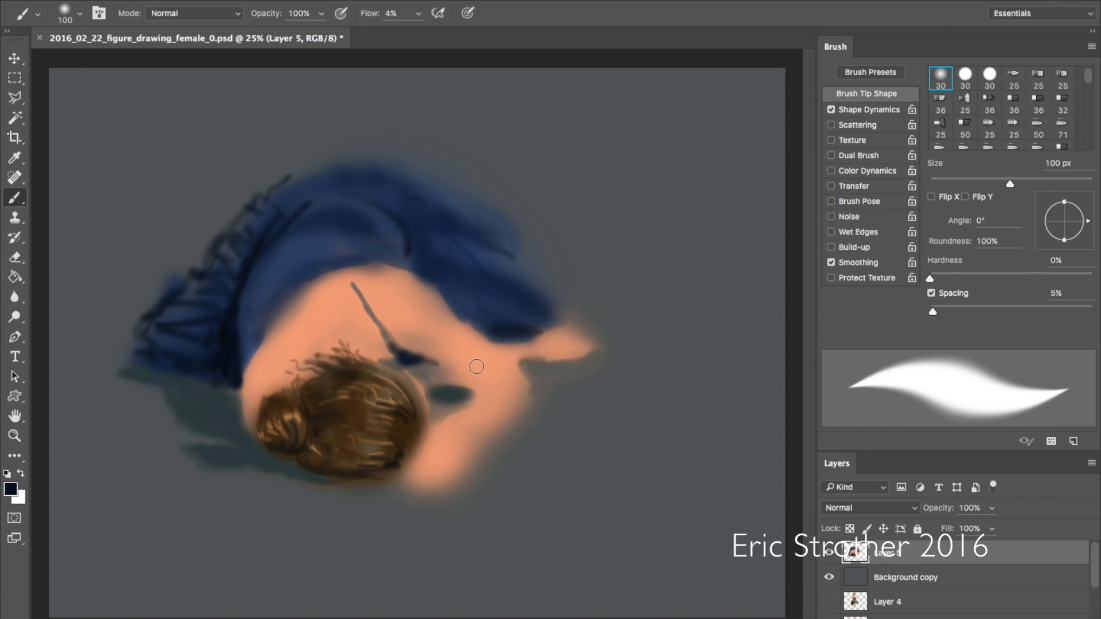
# - Lighten the skin at the top of the arm stroke with a 150 px Dodge brush
pyautogui.press('i')
pyautogui.click(352, 324)
pyautogui.press('o')
pyautogui.hotkey('ctrl', '+')
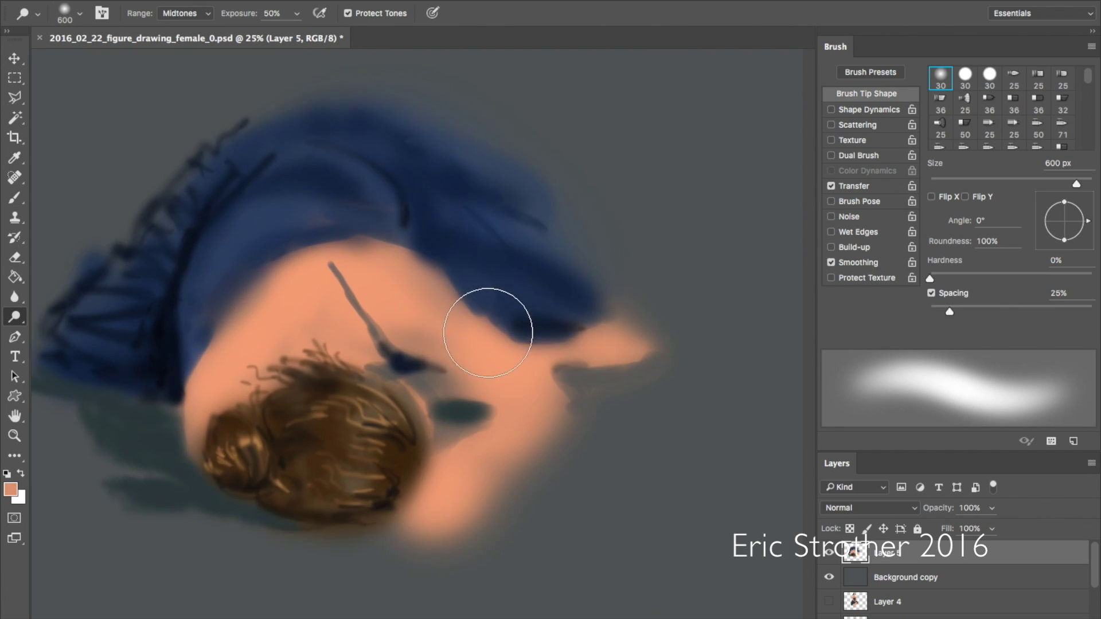
pyautogui.press('[')
pyautogui.press('[')
pyautogui.press('[')
pyautogui.press('[')
pyautogui.press('[')
pyautogui.press('[')
pyautogui.press('[')
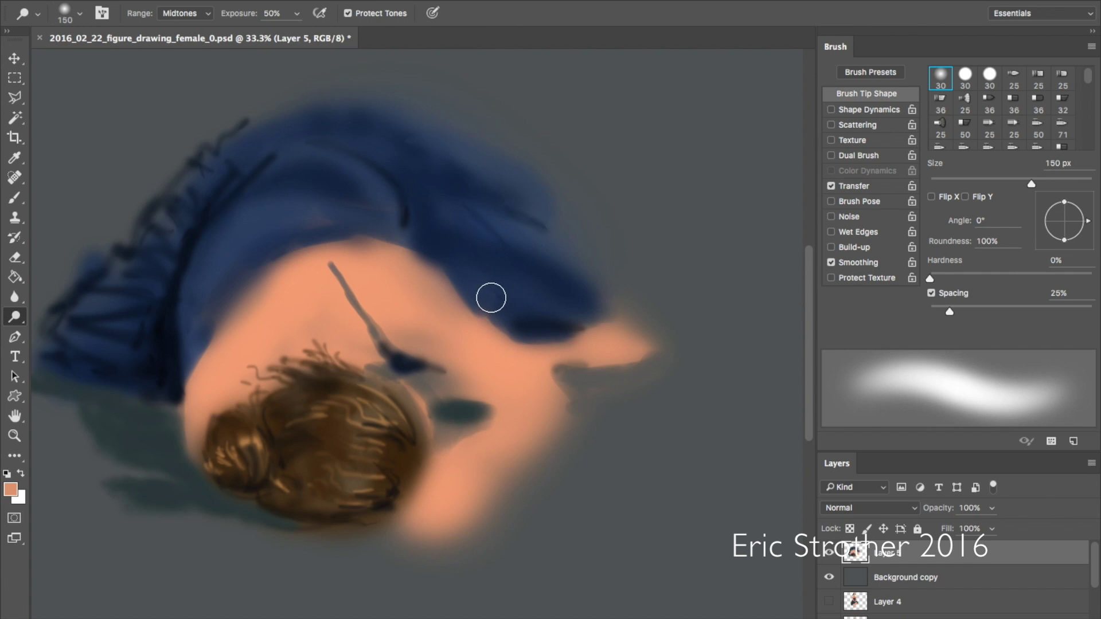
pyautogui.moveTo(346, 264)
pyautogui.mouseDown()
pyautogui.moveTo(330, 273)
pyautogui.moveTo(339, 279)
pyautogui.mouseUp()
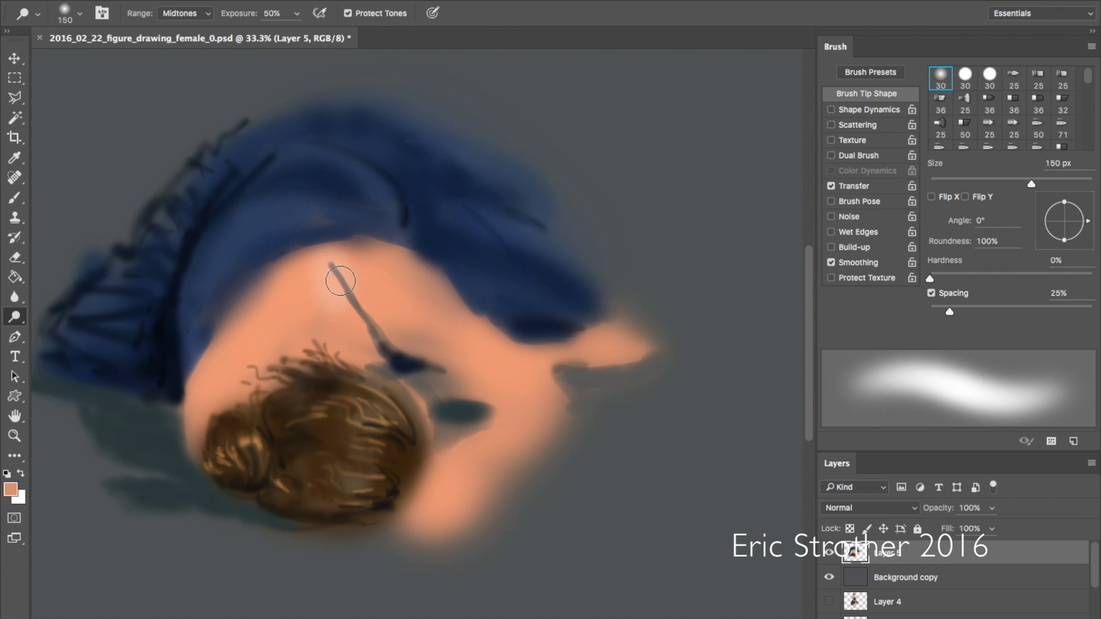
# - Paint a brighter sampled peach over the upper dark arm line
pyautogui.press('i')
pyautogui.click(376, 265)
pyautogui.press('o')
pyautogui.press('b')
pyautogui.moveTo(331, 268); pyautogui.dragTo(338, 280)
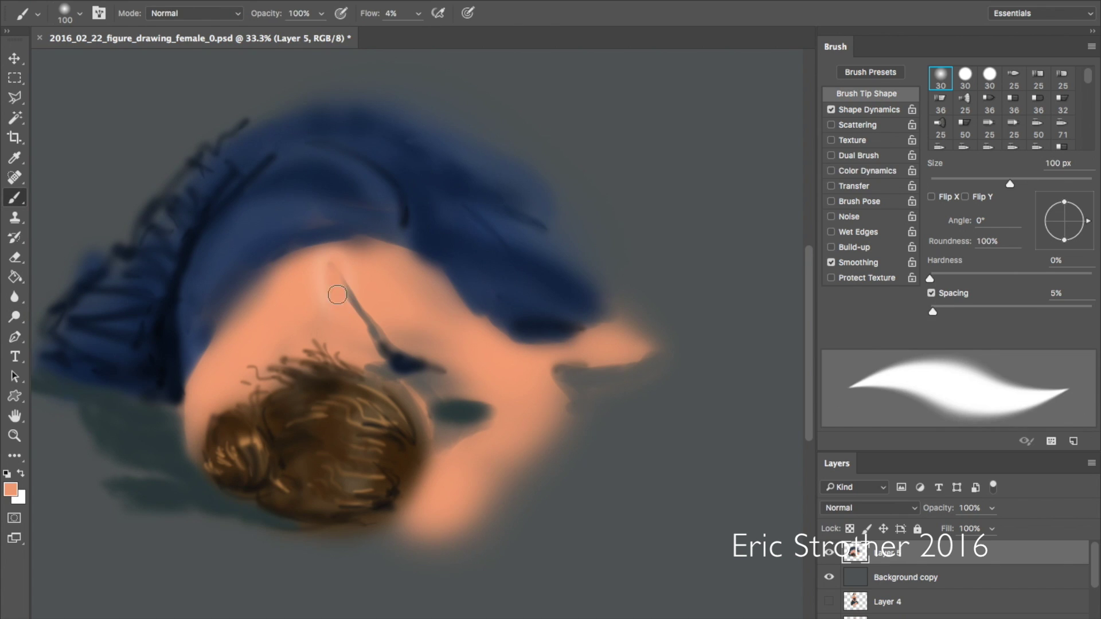
pyautogui.moveTo(368, 331); pyautogui.dragTo(350, 284)
# - Paint lighter peach along the back streak and across the shoulder toward the armpit
pyautogui.press('i')
pyautogui.click(320, 280)
pyautogui.press('b')
pyautogui.moveTo(319, 280)
pyautogui.mouseDown()
pyautogui.moveTo(346, 320)
pyautogui.moveTo(330, 276)
pyautogui.moveTo(334, 298)
pyautogui.mouseUp()
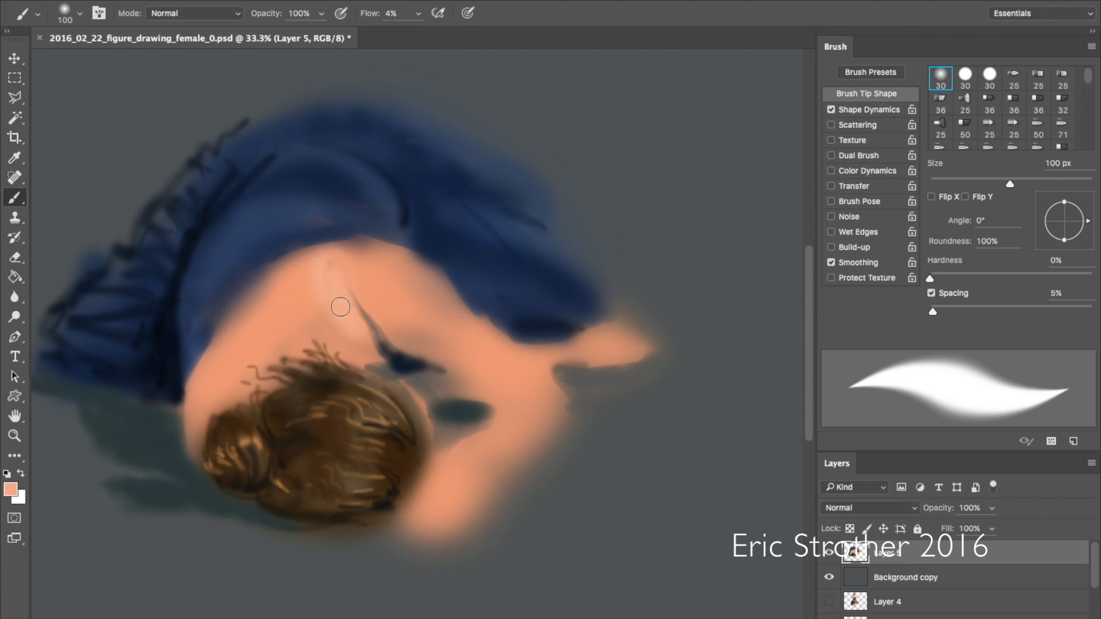
pyautogui.moveTo(372, 300)
pyautogui.mouseDown()
pyautogui.moveTo(370, 252)
pyautogui.moveTo(401, 252)
pyautogui.moveTo(344, 245)
pyautogui.moveTo(404, 252)
pyautogui.moveTo(520, 363)
pyautogui.mouseUp()
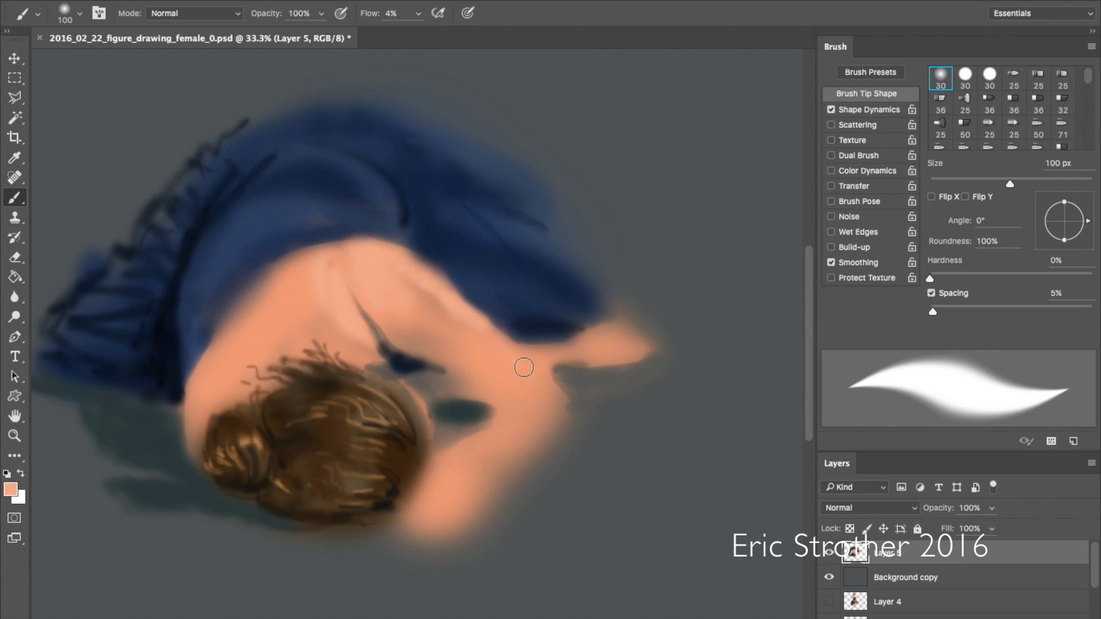
pyautogui.moveTo(396, 291)
pyautogui.mouseDown()
pyautogui.moveTo(454, 337)
pyautogui.moveTo(458, 313)
pyautogui.moveTo(537, 379)
pyautogui.moveTo(458, 311)
pyautogui.moveTo(511, 366)
pyautogui.moveTo(456, 315)
pyautogui.mouseUp()
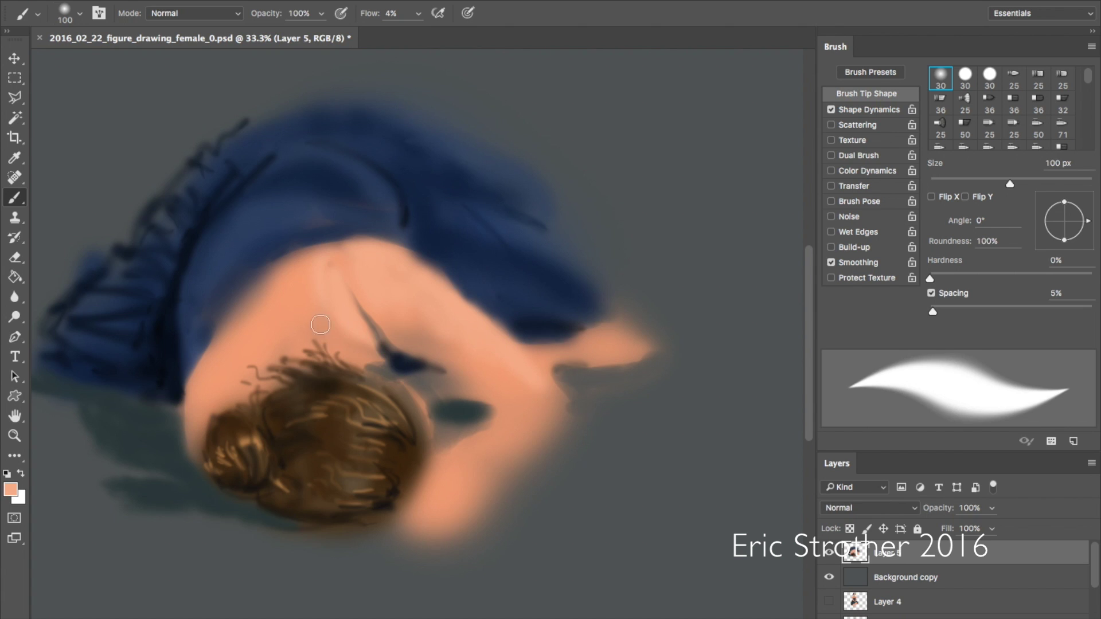
# - Soften the dark armpit edge with darker skin tone and add faint purplish shadow near the hair
pyautogui.press('alt')
pyautogui.keyDown('alt'); pyautogui.click(280, 270); pyautogui.keyUp('alt')
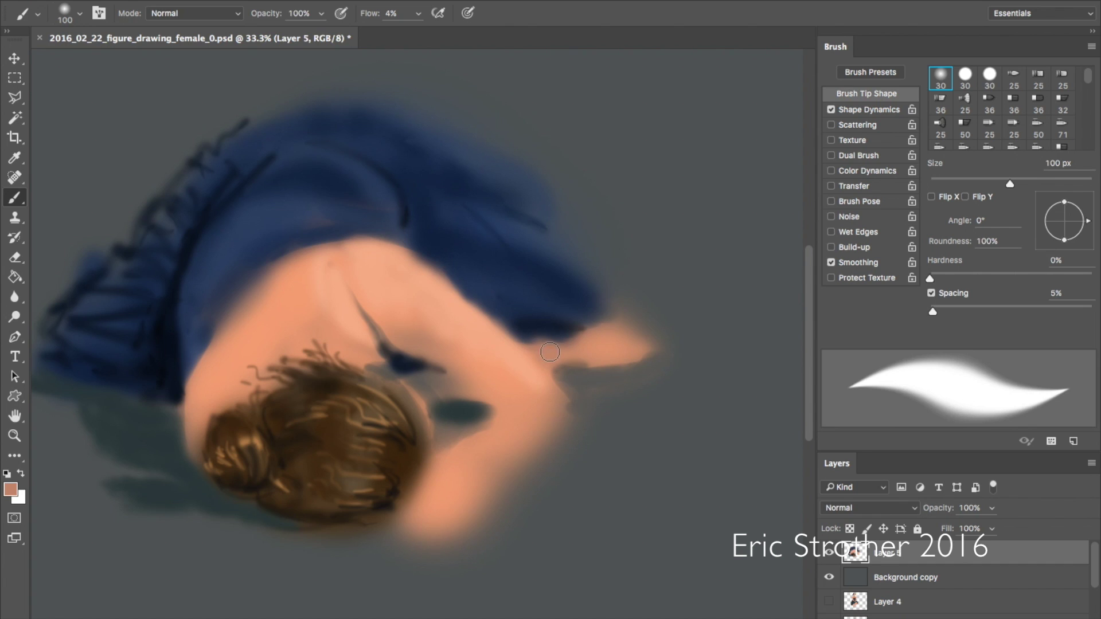
pyautogui.moveTo(553, 345)
pyautogui.mouseDown()
pyautogui.moveTo(581, 350)
pyautogui.moveTo(570, 339)
pyautogui.moveTo(563, 345)
pyautogui.moveTo(627, 341)
pyautogui.moveTo(654, 350)
pyautogui.mouseUp()
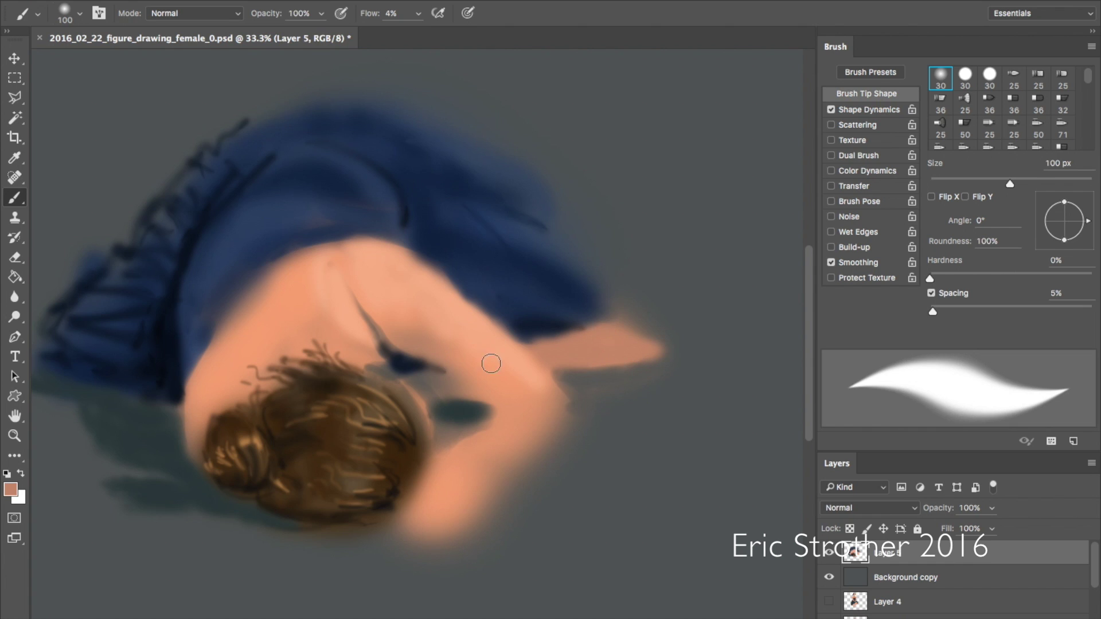
pyautogui.press('i')
pyautogui.press('b')
pyautogui.moveTo(438, 388)
pyautogui.mouseDown()
pyautogui.moveTo(466, 396)
pyautogui.moveTo(266, 287)
pyautogui.moveTo(431, 387)
pyautogui.moveTo(412, 385)
pyautogui.moveTo(461, 389)
pyautogui.moveTo(438, 368)
pyautogui.moveTo(392, 379)
pyautogui.moveTo(439, 378)
pyautogui.moveTo(408, 377)
pyautogui.moveTo(435, 370)
pyautogui.moveTo(410, 370)
pyautogui.moveTo(457, 386)
pyautogui.moveTo(443, 370)
pyautogui.moveTo(462, 384)
pyautogui.mouseUp()
pyautogui.press('i')
pyautogui.click(267, 278)
pyautogui.press('b')
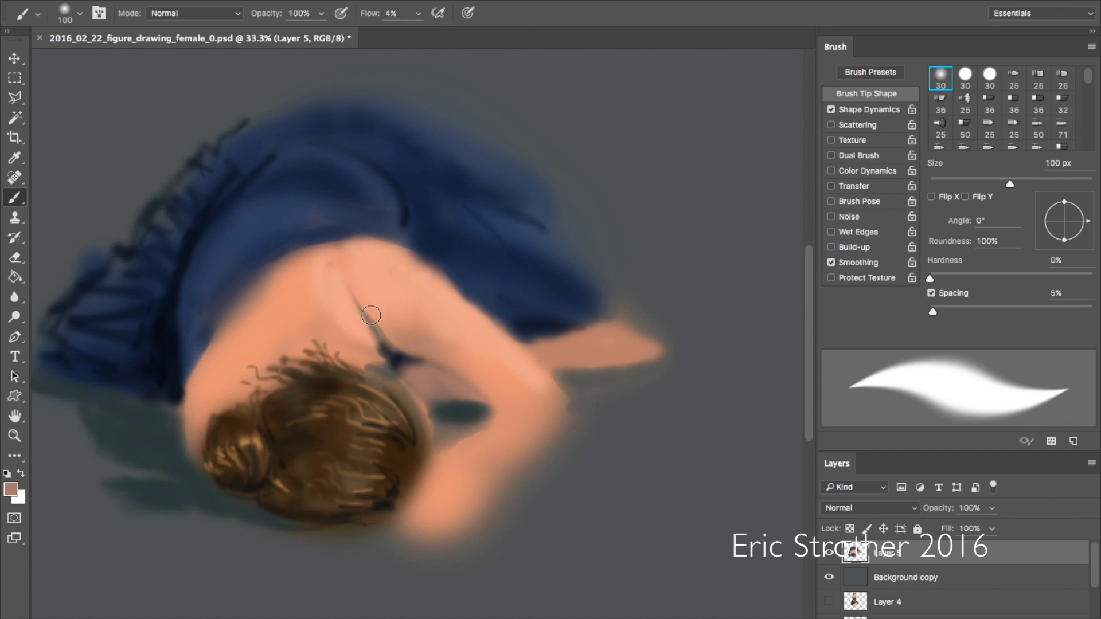
pyautogui.keyDown('alt'); pyautogui.click(295, 283); pyautogui.keyUp('alt')
# - Set the foreground colour to the darker orange skin tone #cf8047
pyautogui.keyDown('alt'); pyautogui.click(310, 276); pyautogui.keyUp('alt')
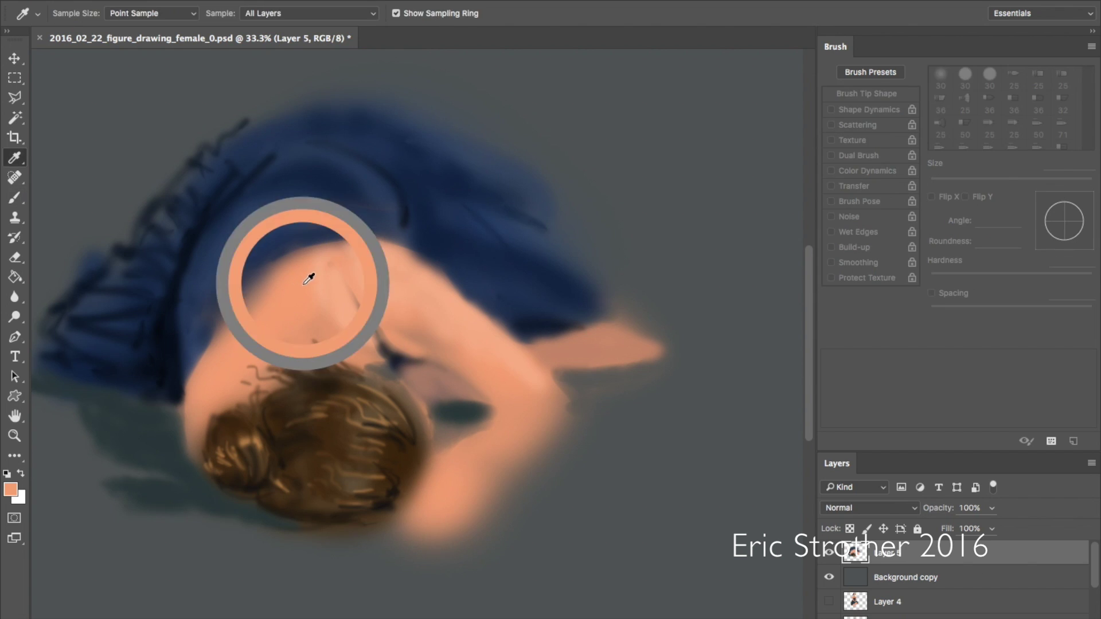
pyautogui.click(22, 489)
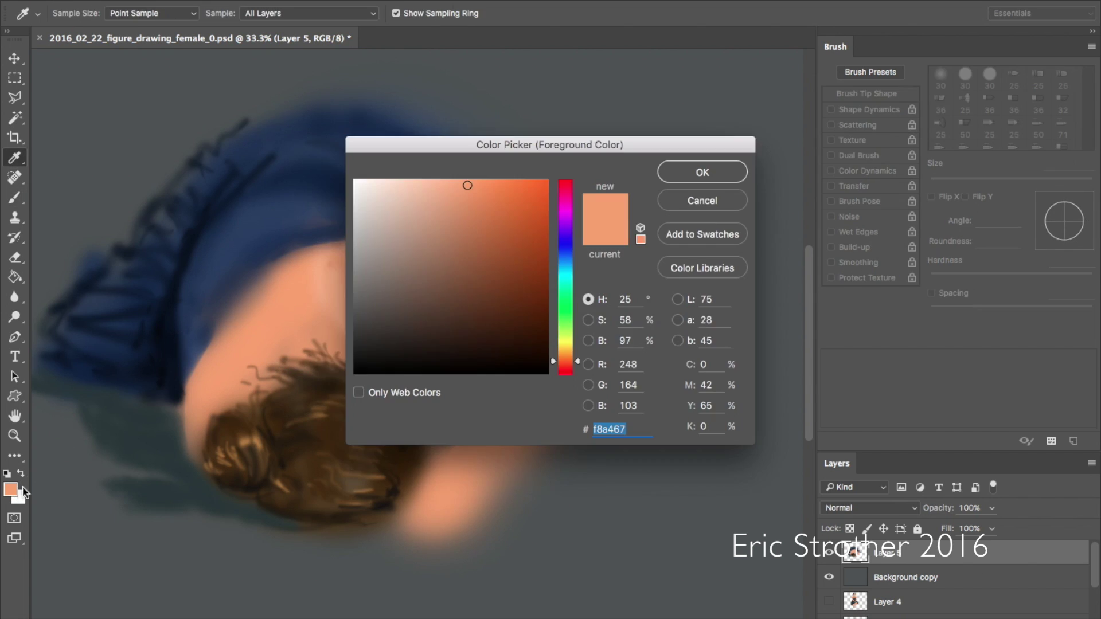
pyautogui.click(481, 216)
pyautogui.click(685, 173)
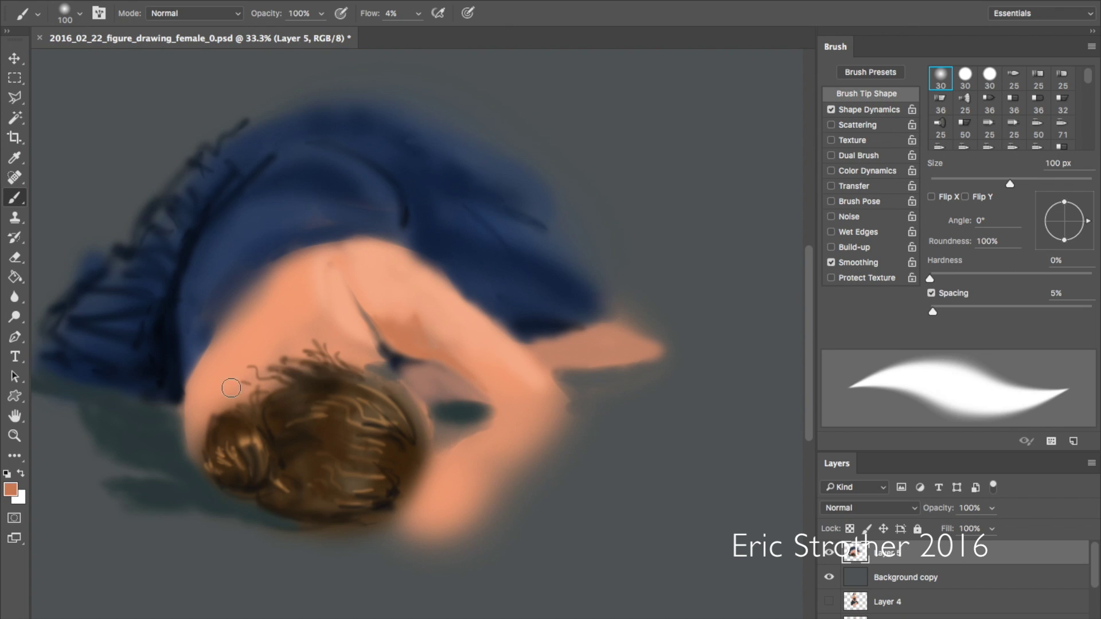
# - Darken the upper back with muted skin paint and blend over the blue shoulder edge
pyautogui.press('i')
pyautogui.click(340, 339)
pyautogui.press('b')
pyautogui.moveTo(252, 306)
pyautogui.mouseDown()
pyautogui.moveTo(278, 278)
pyautogui.moveTo(259, 352)
pyautogui.moveTo(307, 271)
pyautogui.moveTo(300, 341)
pyautogui.mouseUp()
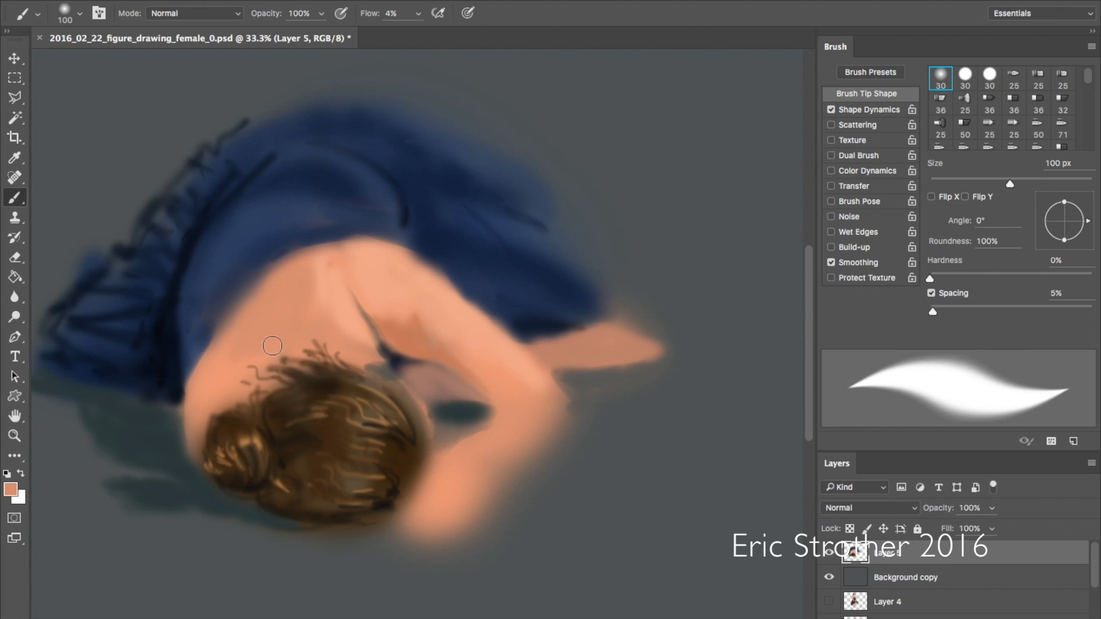
pyautogui.moveTo(228, 344)
pyautogui.mouseDown()
pyautogui.moveTo(239, 316)
pyautogui.moveTo(224, 332)
pyautogui.moveTo(224, 320)
pyautogui.moveTo(279, 274)
pyautogui.moveTo(256, 285)
pyautogui.moveTo(217, 342)
pyautogui.moveTo(291, 267)
pyautogui.mouseUp()
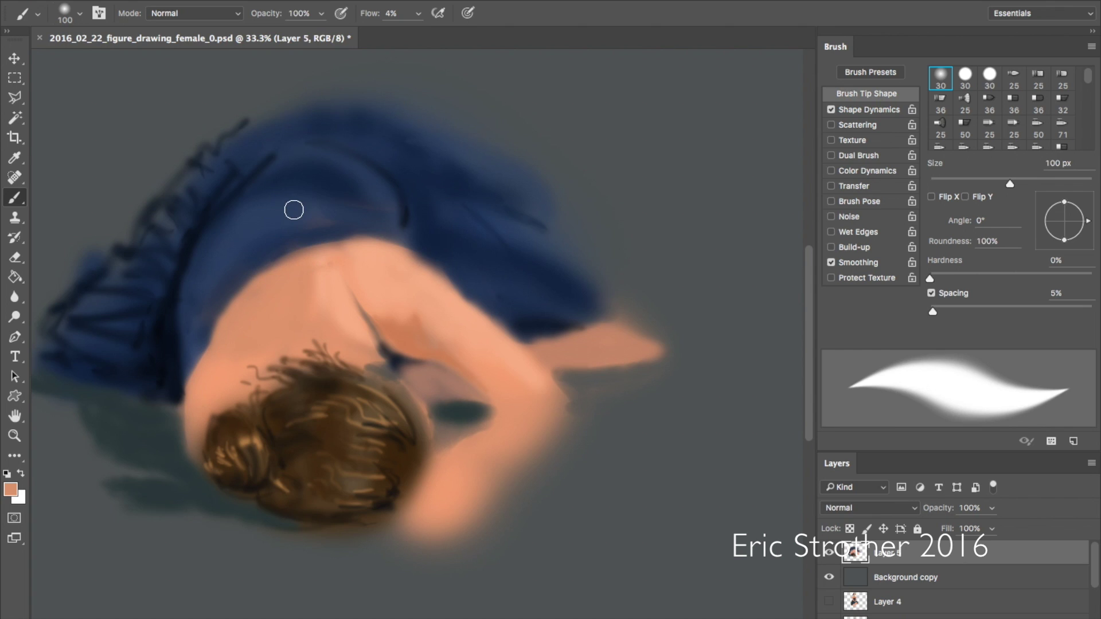
# - Soften the stray hair strands at the nape with sampled skin tone
pyautogui.press('i')
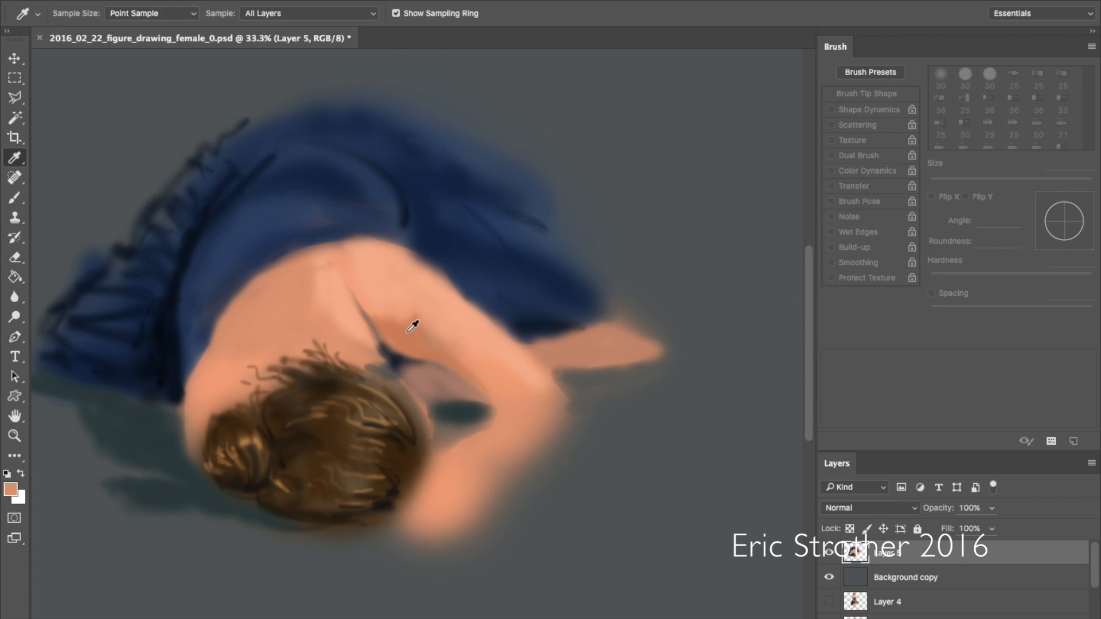
pyautogui.click(349, 252)
pyautogui.press('b')
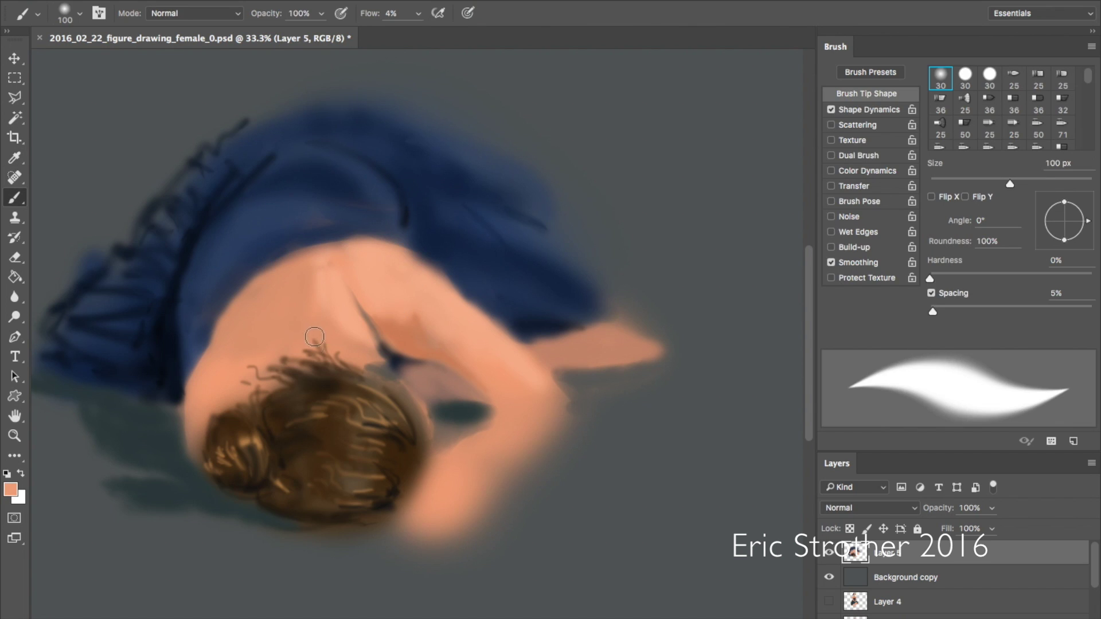
pyautogui.moveTo(298, 338)
pyautogui.mouseDown()
pyautogui.moveTo(362, 359)
pyautogui.moveTo(360, 348)
pyautogui.moveTo(370, 373)
pyautogui.moveTo(389, 374)
pyautogui.moveTo(340, 366)
pyautogui.moveTo(393, 373)
pyautogui.mouseUp()
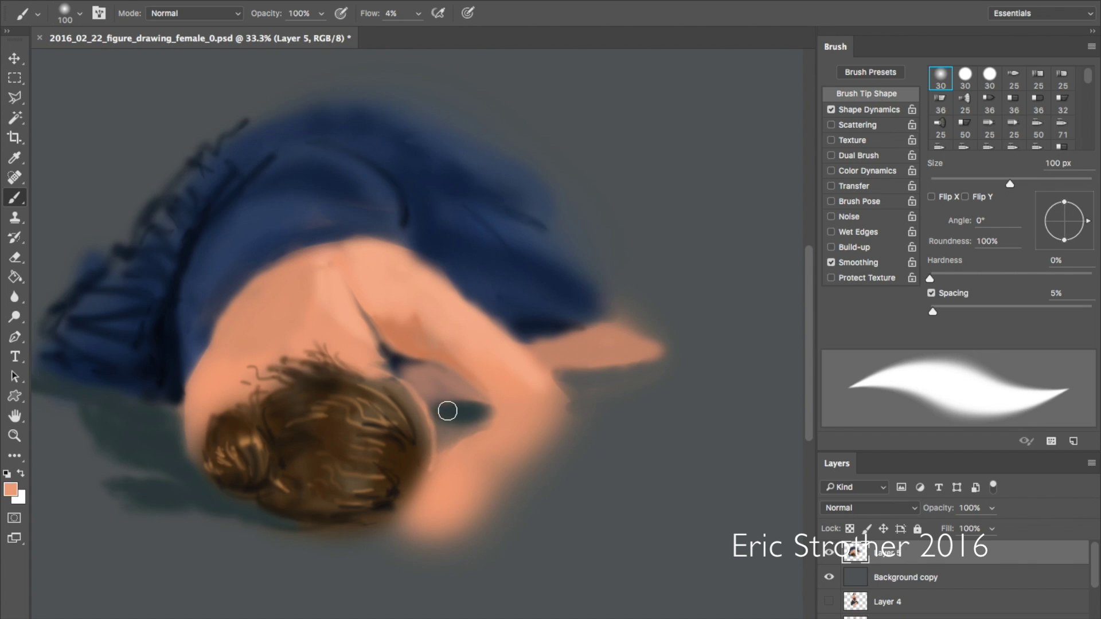
pyautogui.press('i')
pyautogui.click(452, 430)
# - Paint background grey around the hair edge
pyautogui.click(584, 476)
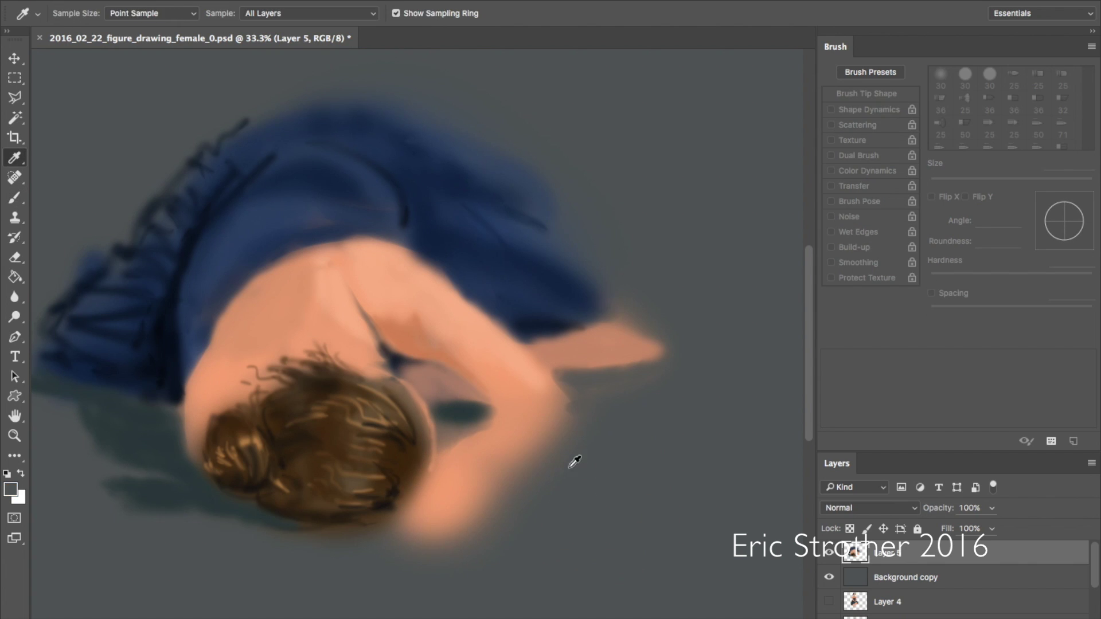
pyautogui.press('b')
pyautogui.moveTo(450, 435)
pyautogui.mouseDown()
pyautogui.moveTo(427, 472)
pyautogui.moveTo(466, 430)
pyautogui.moveTo(441, 427)
pyautogui.mouseUp()
pyautogui.press('i')
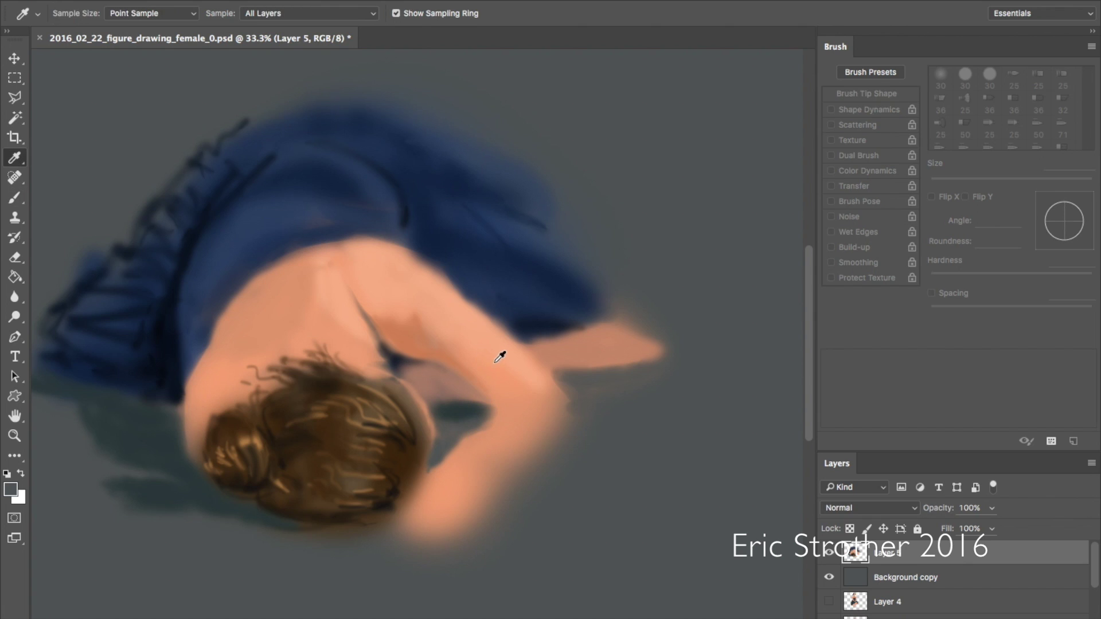
pyautogui.click(508, 381)
pyautogui.press('b')
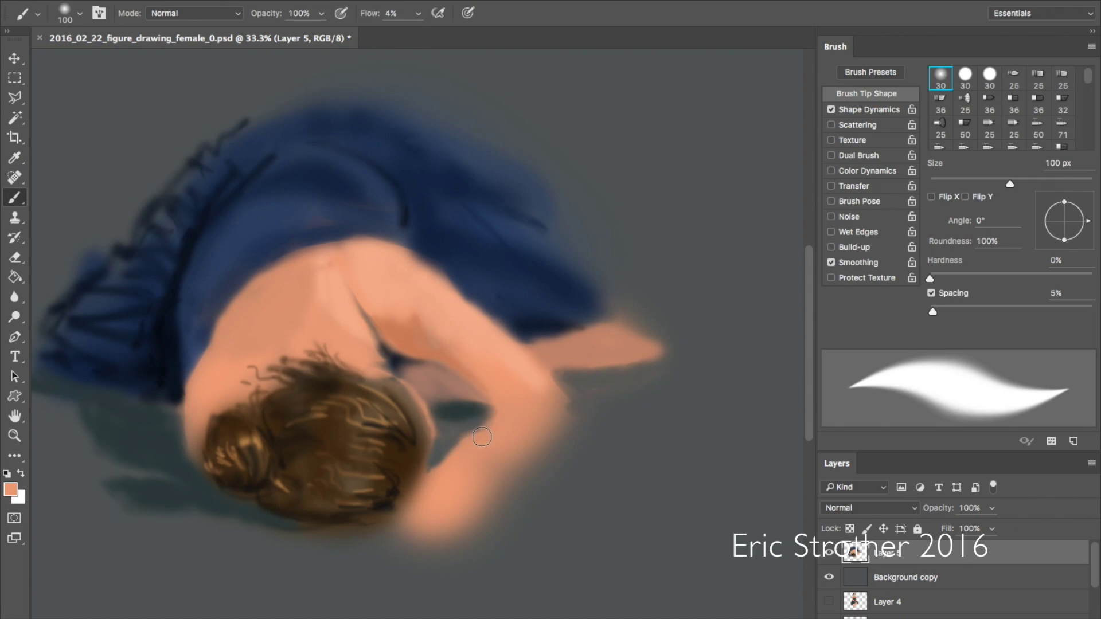
# - Stroke darker skin along the forearm's upper edge and cover the shadow gap with lighter peach
pyautogui.press('i')
pyautogui.click(411, 334)
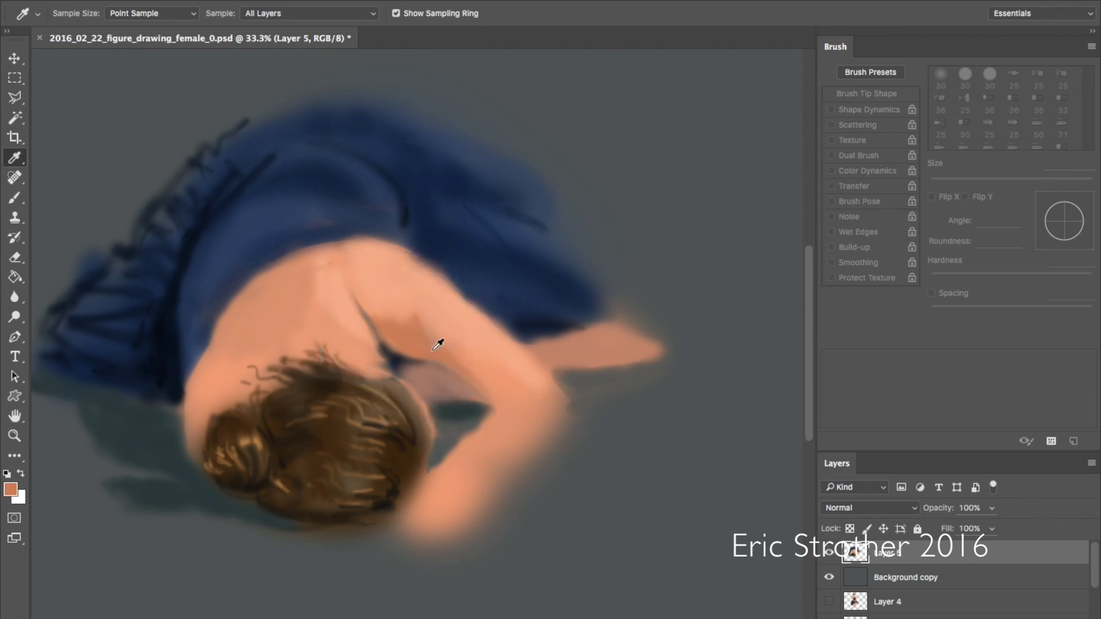
pyautogui.press('b')
pyautogui.moveTo(505, 405)
pyautogui.mouseDown()
pyautogui.moveTo(523, 394)
pyautogui.moveTo(486, 418)
pyautogui.mouseUp()
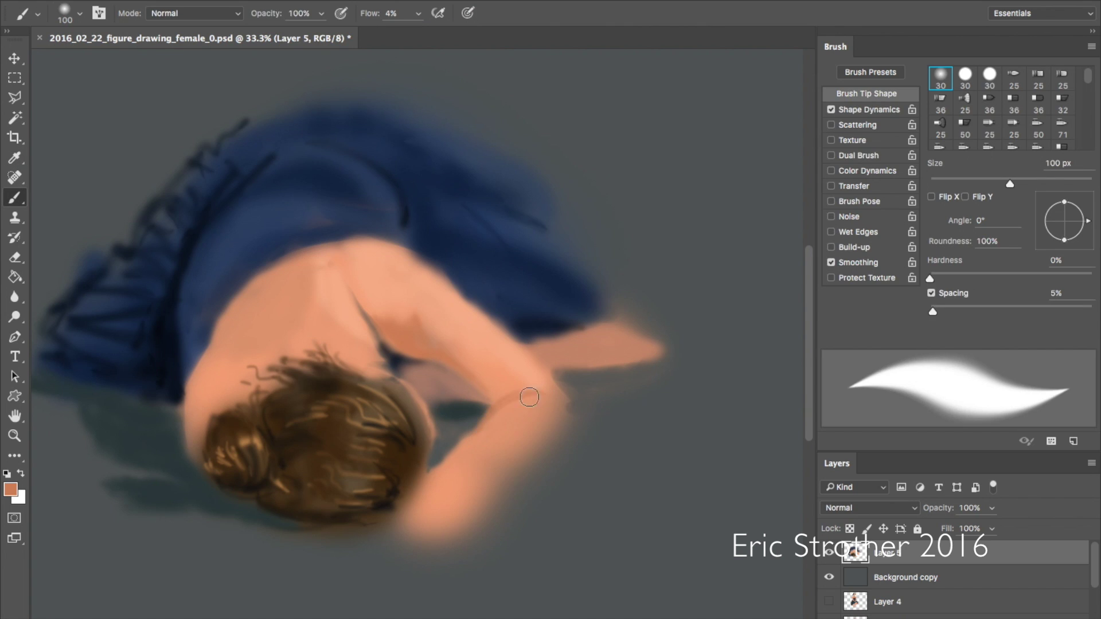
pyautogui.press('i')
pyautogui.click(482, 338)
pyautogui.press('b')
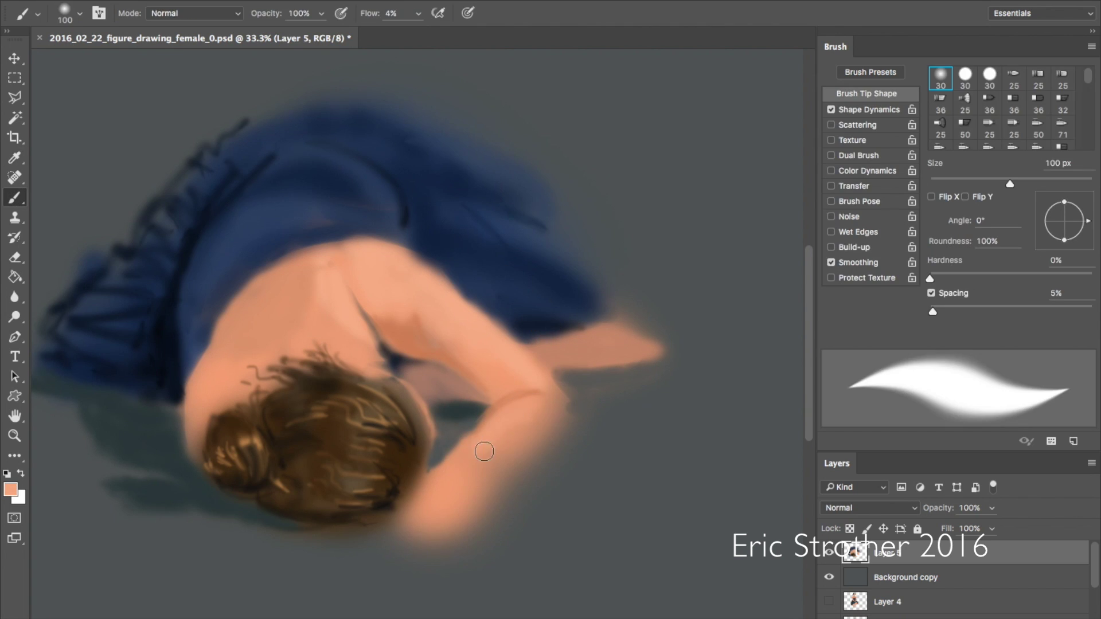
pyautogui.moveTo(481, 460)
pyautogui.mouseDown()
pyautogui.moveTo(449, 459)
pyautogui.moveTo(410, 499)
pyautogui.moveTo(404, 527)
pyautogui.moveTo(418, 518)
pyautogui.moveTo(405, 543)
pyautogui.moveTo(436, 508)
pyautogui.moveTo(417, 541)
pyautogui.moveTo(446, 536)
pyautogui.mouseUp()
# - Trim the arm's outer and lower silhouette with background grey
pyautogui.keyDown('alt'); pyautogui.click(516, 490); pyautogui.keyUp('alt')
pyautogui.moveTo(504, 489); pyautogui.dragTo(552, 432)
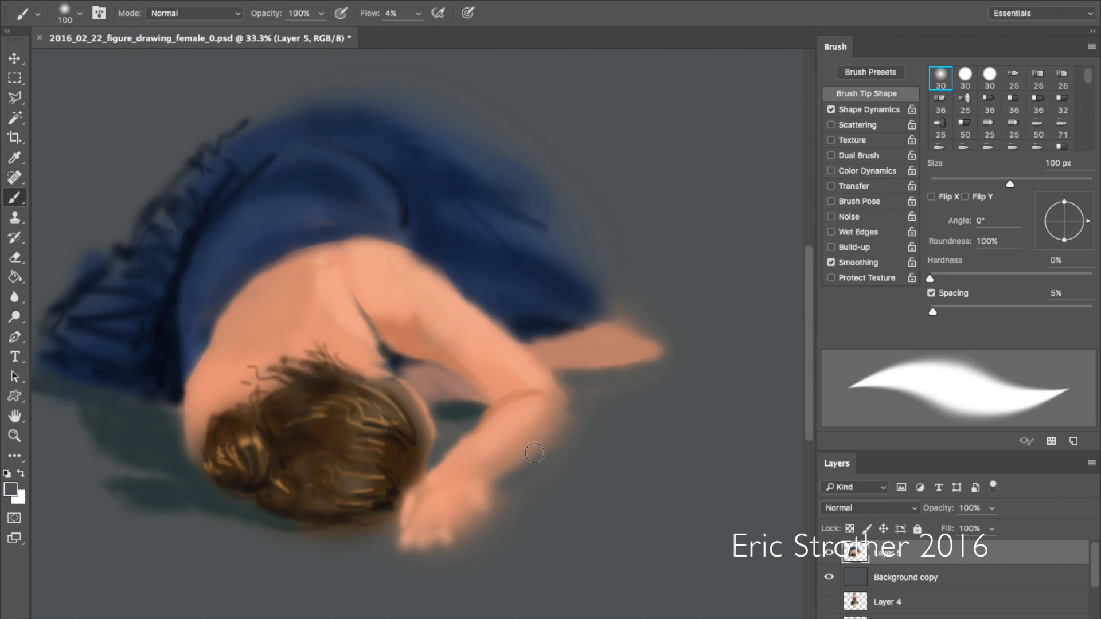
pyautogui.moveTo(545, 494)
pyautogui.mouseDown()
pyautogui.moveTo(497, 486)
pyautogui.moveTo(513, 482)
pyautogui.mouseUp()
pyautogui.press('alt')
pyautogui.keyDown('alt'); pyautogui.click(536, 430); pyautogui.keyUp('alt')
# - Lighten and define the arm's outer edge with a lighter sampled skin tone
pyautogui.moveTo(550, 447)
pyautogui.mouseDown()
pyautogui.moveTo(574, 407)
pyautogui.moveTo(555, 439)
pyautogui.mouseUp()
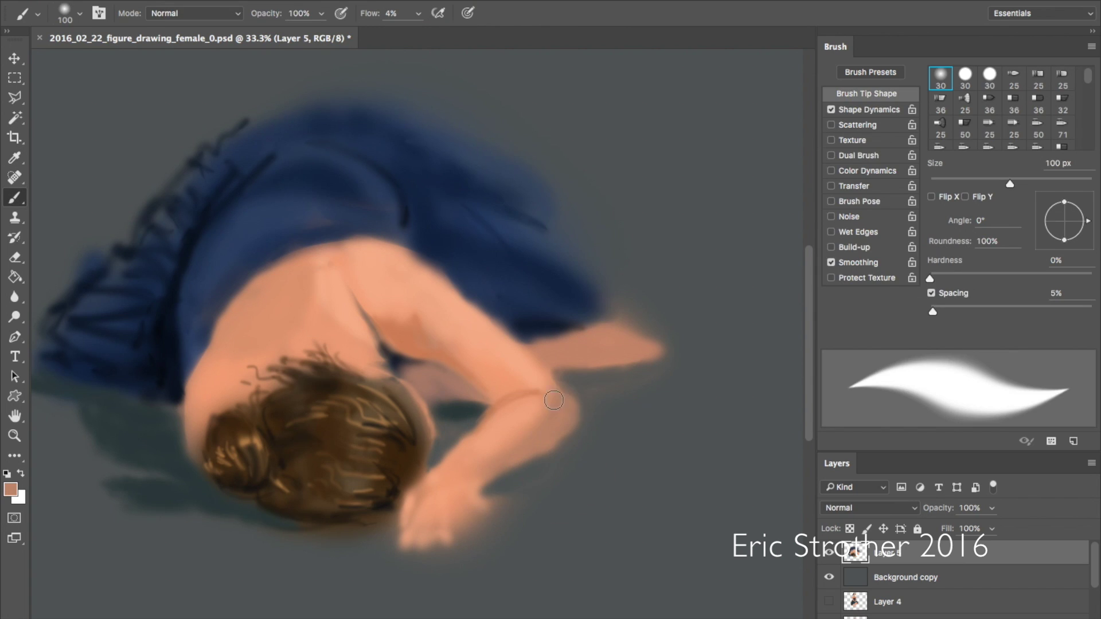
pyautogui.press('alt')
pyautogui.moveTo(502, 339)
pyautogui.mouseDown()
pyautogui.moveTo(545, 369)
pyautogui.moveTo(519, 407)
pyautogui.mouseUp()
pyautogui.moveTo(516, 346)
pyautogui.mouseDown()
pyautogui.moveTo(546, 378)
pyautogui.moveTo(510, 340)
pyautogui.moveTo(571, 400)
pyautogui.moveTo(543, 379)
pyautogui.moveTo(538, 418)
pyautogui.moveTo(562, 406)
pyautogui.moveTo(533, 423)
pyautogui.mouseUp()
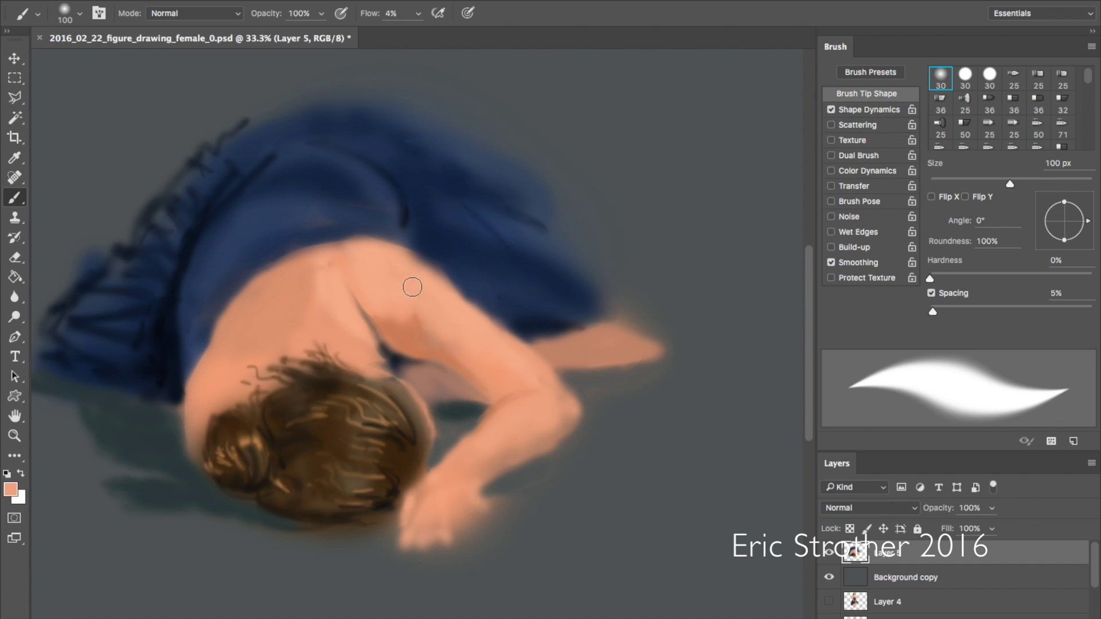
# - With a 250 px brush, warm the shoulder and upper back orange and soften the neck
pyautogui.press(']')
pyautogui.press(']')
pyautogui.press(']')
pyautogui.press(']')
pyautogui.press(']')
pyautogui.keyDown('alt'); pyautogui.click(401, 335); pyautogui.keyUp('alt')
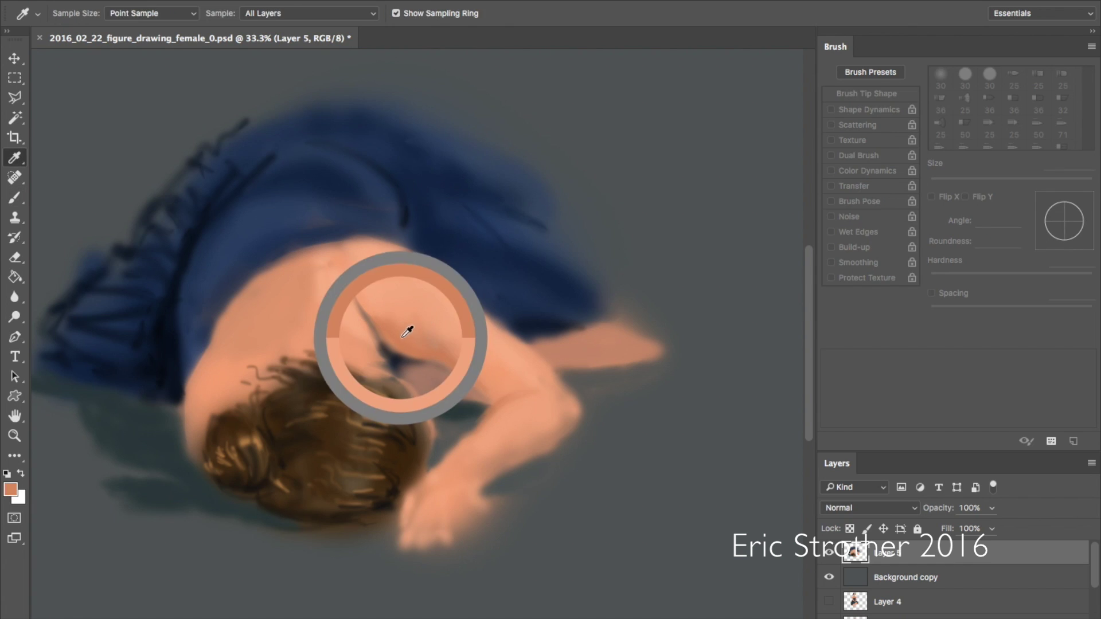
pyautogui.moveTo(385, 303)
pyautogui.mouseDown()
pyautogui.moveTo(363, 269)
pyautogui.moveTo(383, 311)
pyautogui.moveTo(356, 258)
pyautogui.mouseUp()
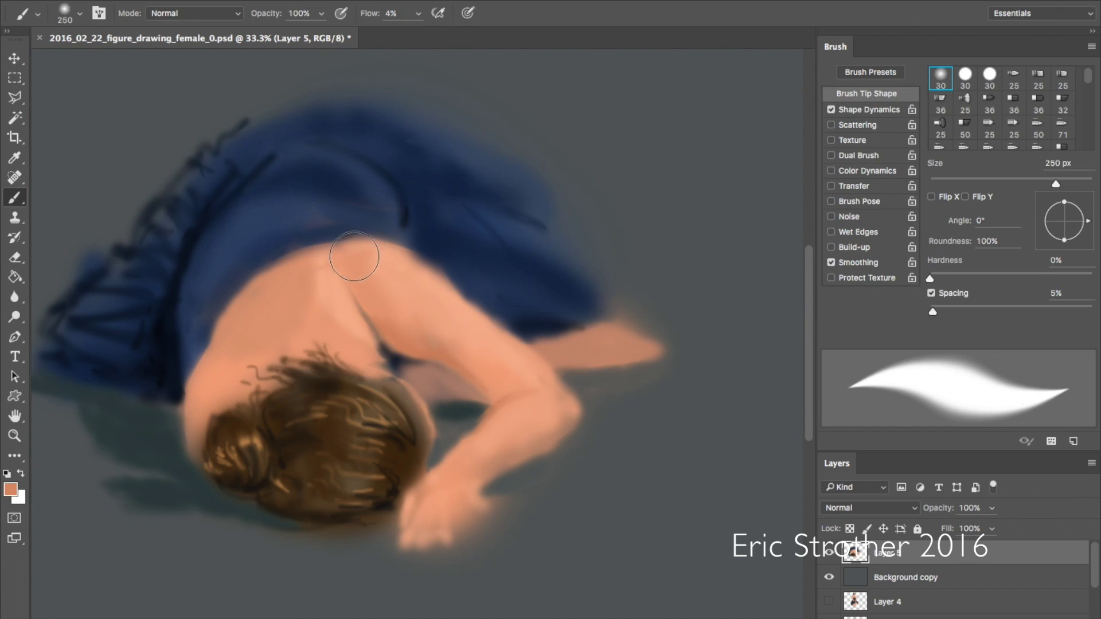
pyautogui.moveTo(308, 290)
pyautogui.mouseDown()
pyautogui.moveTo(314, 272)
pyautogui.moveTo(302, 288)
pyautogui.mouseUp()
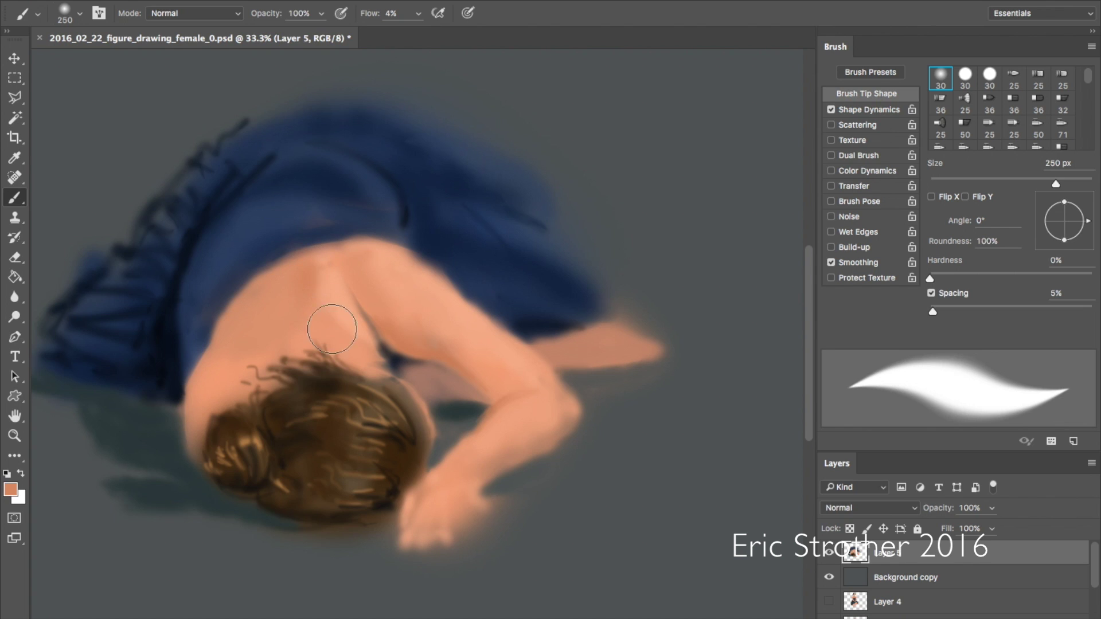
pyautogui.moveTo(345, 372)
pyautogui.mouseDown()
pyautogui.moveTo(326, 325)
pyautogui.moveTo(363, 337)
pyautogui.moveTo(382, 360)
pyautogui.moveTo(371, 331)
pyautogui.moveTo(416, 349)
pyautogui.mouseUp()
# - Dab the shoulder shadow, darken the upper back, and deepen the spine groove at 100 px
pyautogui.press('i')
pyautogui.press('b')
pyautogui.moveTo(354, 329); pyautogui.dragTo(356, 343)
pyautogui.press('i')
pyautogui.press('b')
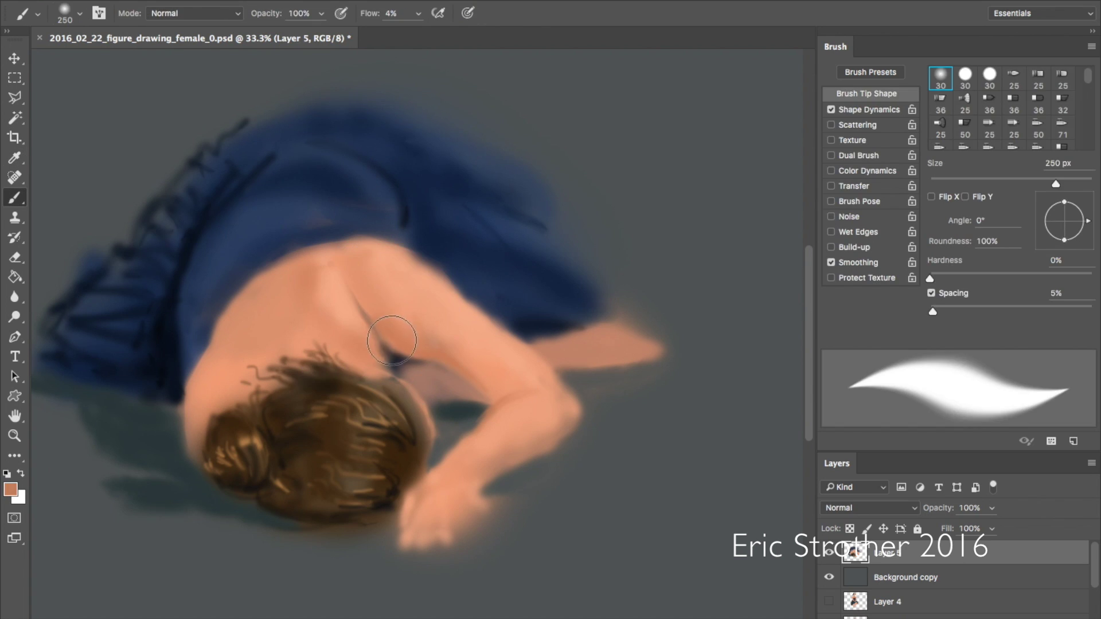
pyautogui.moveTo(310, 273)
pyautogui.mouseDown()
pyautogui.moveTo(312, 296)
pyautogui.moveTo(351, 291)
pyautogui.moveTo(314, 375)
pyautogui.moveTo(267, 307)
pyautogui.moveTo(310, 267)
pyautogui.mouseUp()
pyautogui.press('[')
pyautogui.press('[')
pyautogui.press('[')
pyautogui.press('[')
pyautogui.press('[')
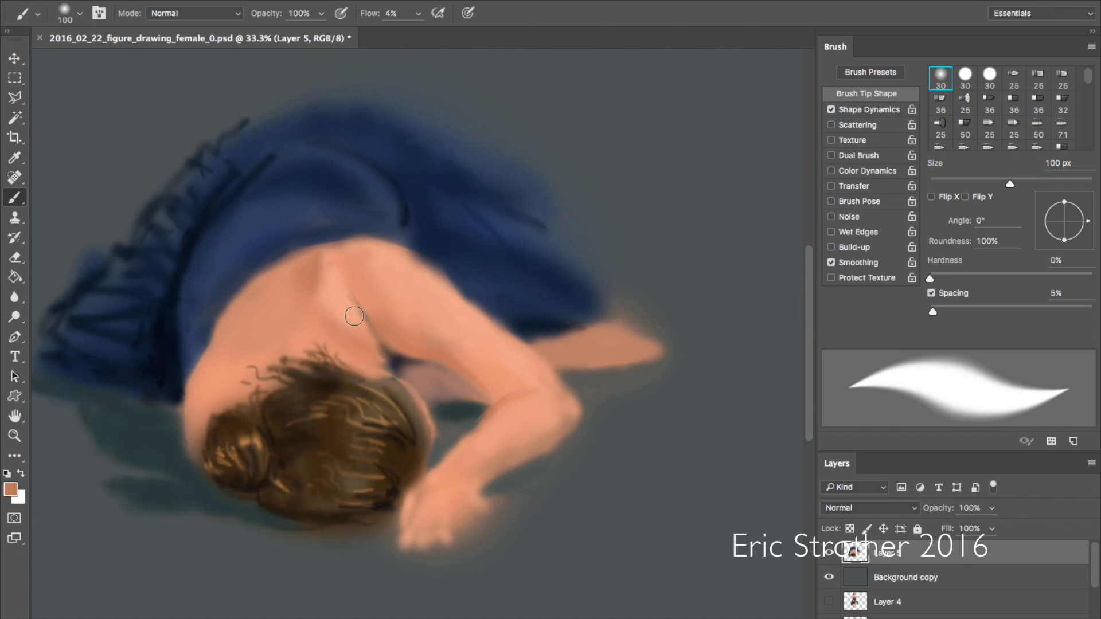
pyautogui.moveTo(349, 284); pyautogui.dragTo(369, 306)
# - At 175 px, soften the shoulder-blade crease and blend faint skin along the upper arm
pyautogui.press('[')
pyautogui.keyDown('alt'); pyautogui.click(338, 306); pyautogui.keyUp('alt')
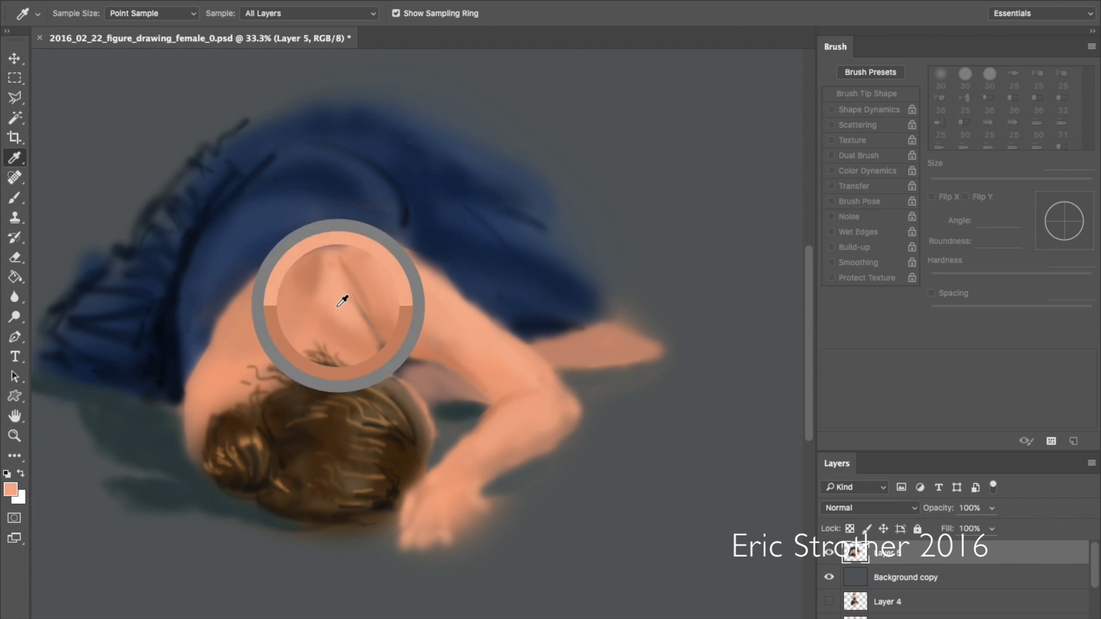
pyautogui.press(']')
pyautogui.press(']')
pyautogui.press(']')
pyautogui.press(']')
pyautogui.press(']')
pyautogui.press(']')
pyautogui.press(']')
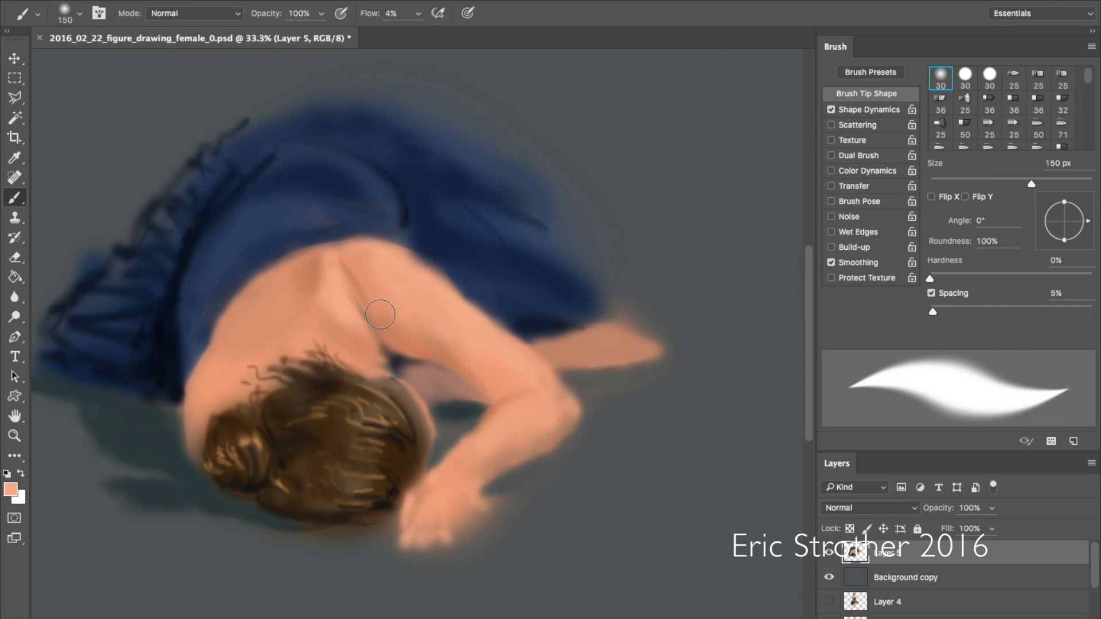
pyautogui.press(']')
pyautogui.press(']')
pyautogui.press(']')
pyautogui.press('[')
pyautogui.press('[')
pyautogui.press('[')
pyautogui.press('[')
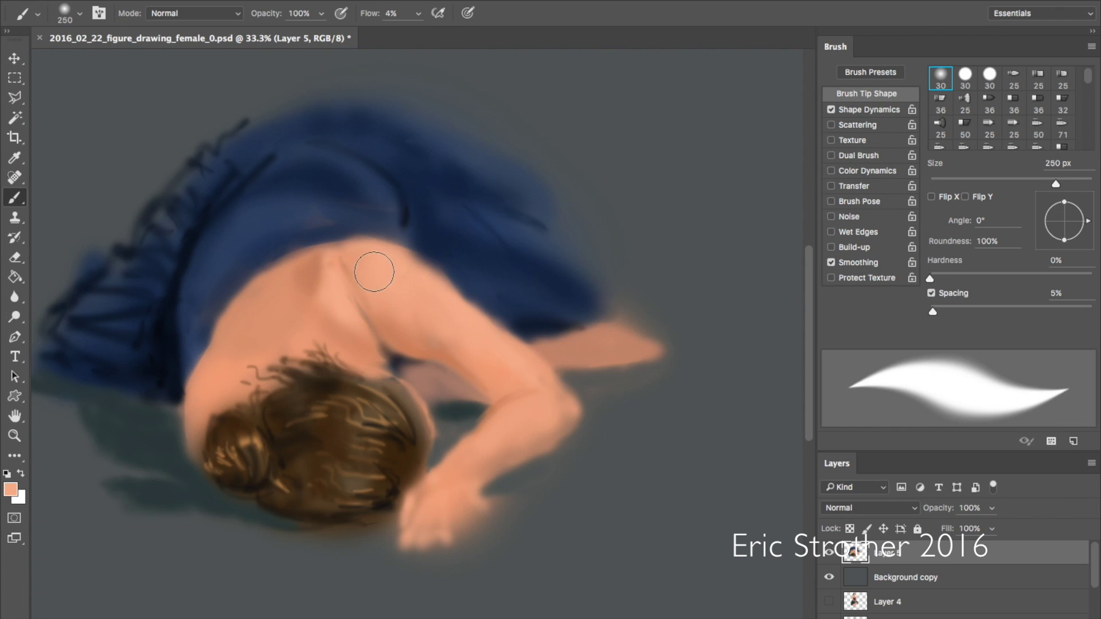
pyautogui.moveTo(365, 265)
pyautogui.mouseDown()
pyautogui.moveTo(363, 282)
pyautogui.moveTo(368, 268)
pyautogui.mouseUp()
pyautogui.moveTo(420, 325)
pyautogui.mouseDown()
pyautogui.moveTo(481, 362)
pyautogui.moveTo(443, 324)
pyautogui.moveTo(480, 360)
pyautogui.moveTo(532, 378)
pyautogui.moveTo(407, 344)
pyautogui.moveTo(478, 378)
pyautogui.mouseUp()
pyautogui.keyDown('alt'); pyautogui.click(411, 338); pyautogui.keyUp('alt')
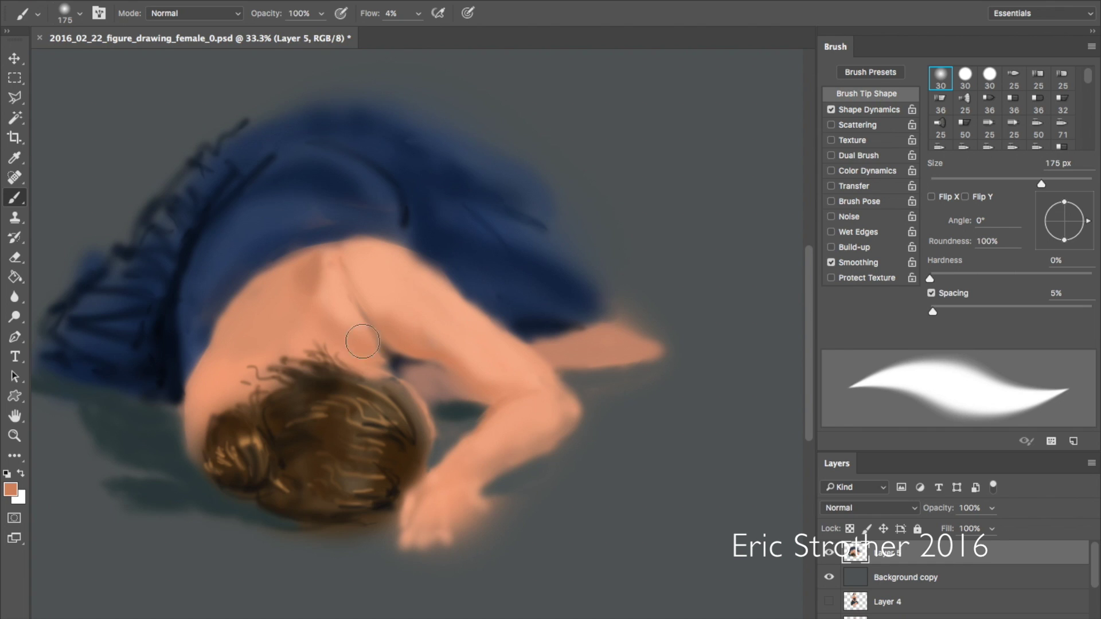
# - Set the foreground colour to a lighter warm salmon skin tone
pyautogui.click(10, 489)
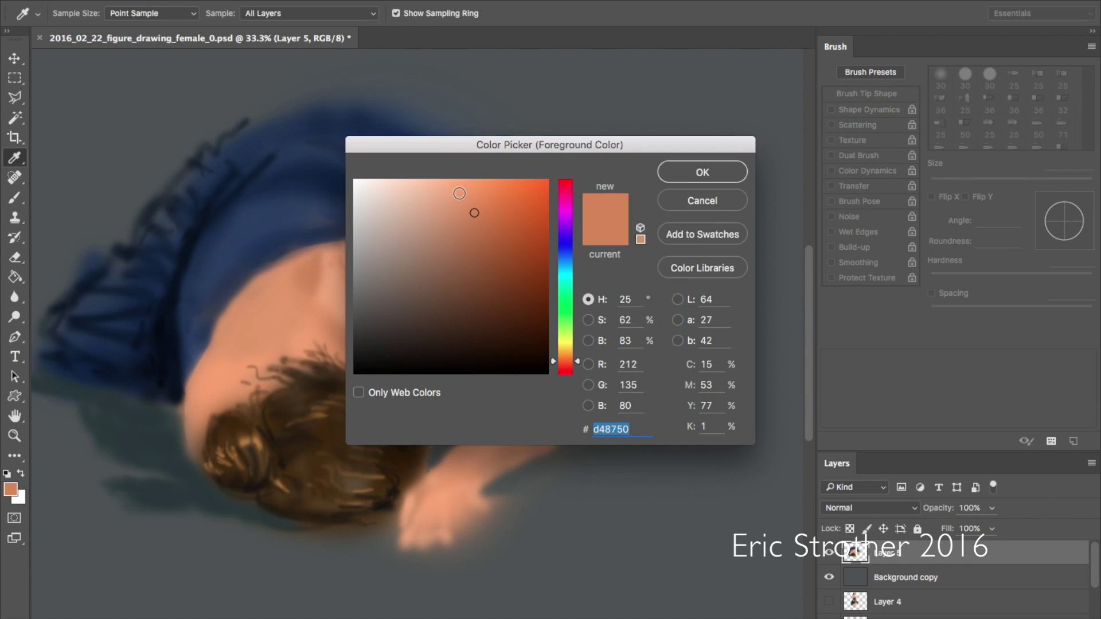
pyautogui.click(456, 194)
pyautogui.click(573, 359)
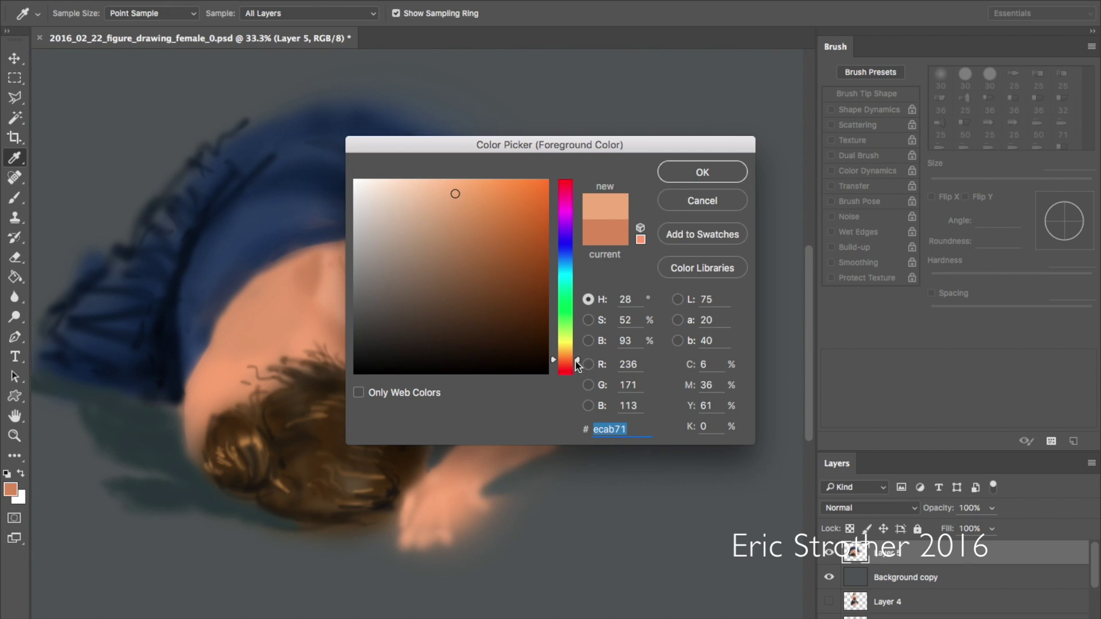
pyautogui.click(572, 364)
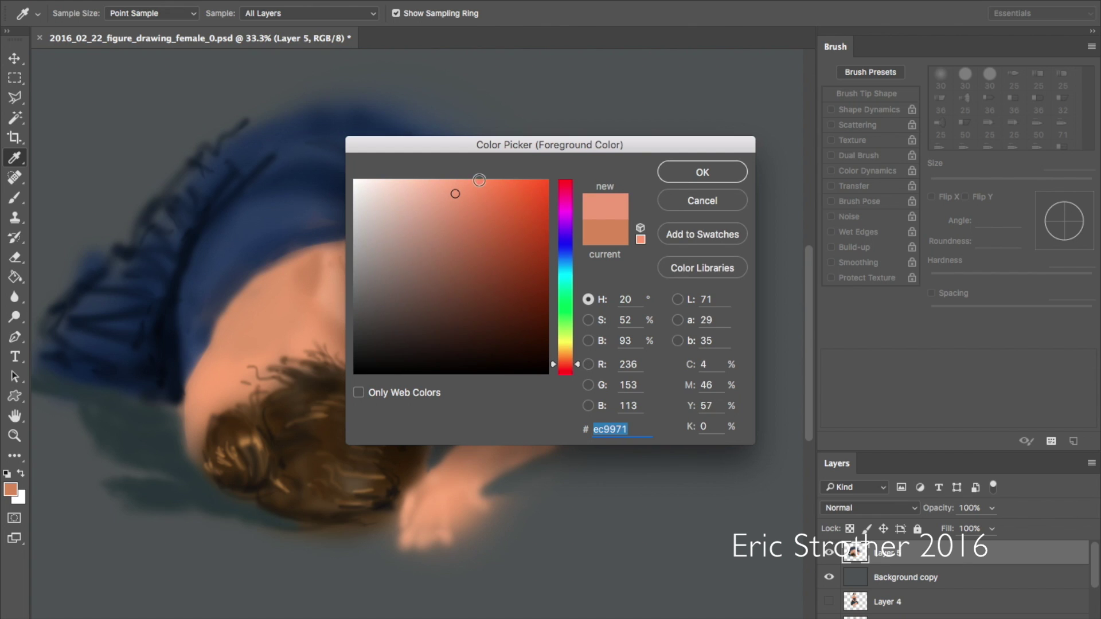
pyautogui.press('Return')
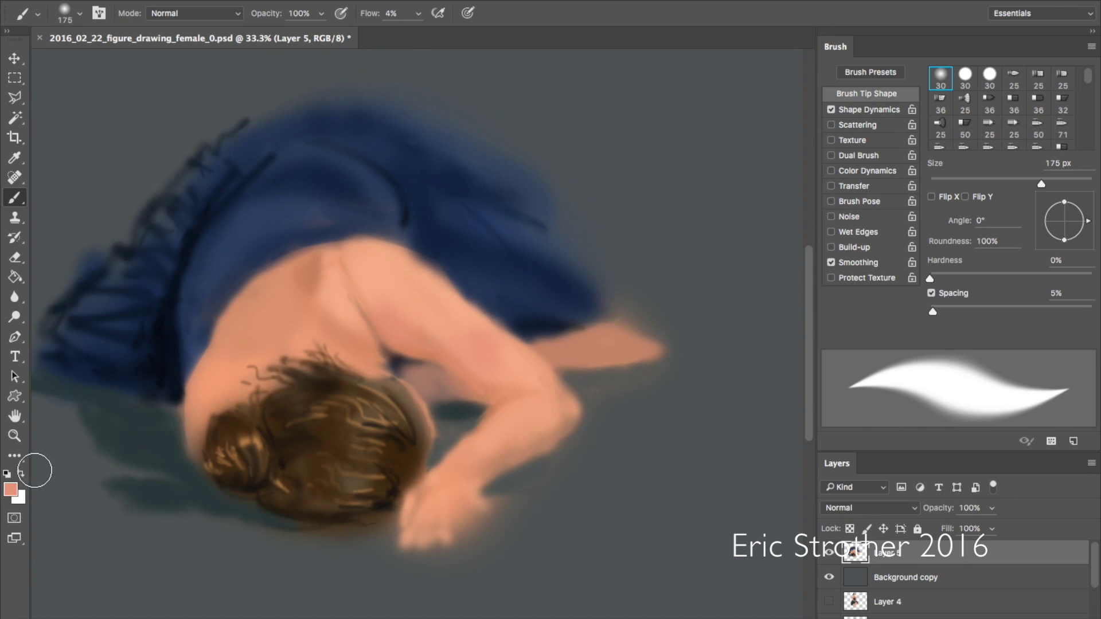
# - Paint muted skin colour cf825d over the shoulder blade and the dark neck shadow
pyautogui.click(17, 491)
pyautogui.click(462, 217)
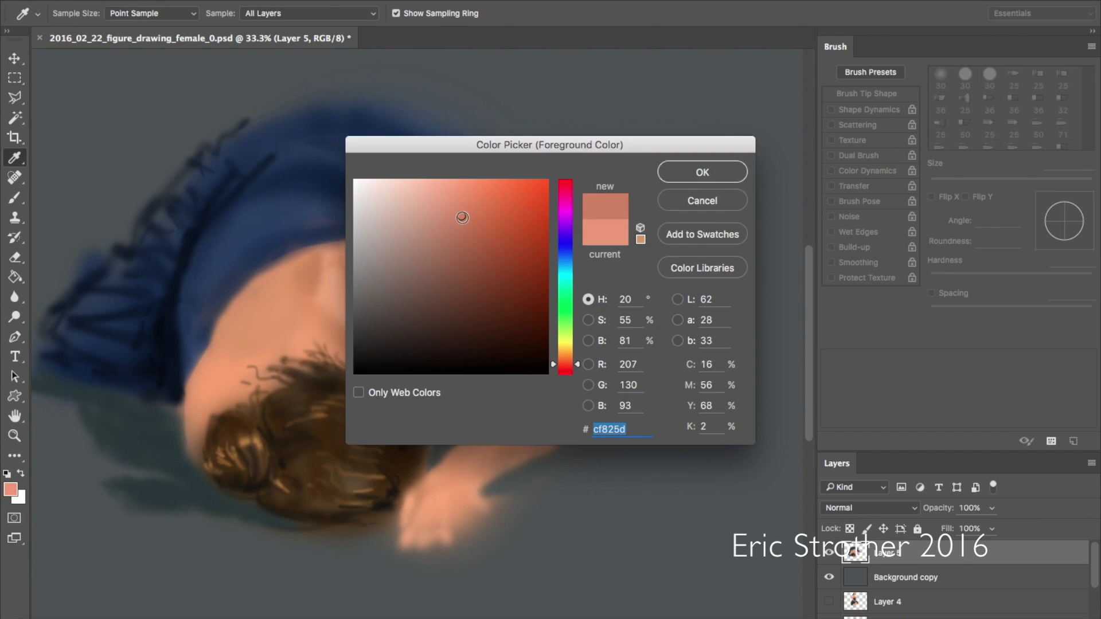
pyautogui.click(705, 179)
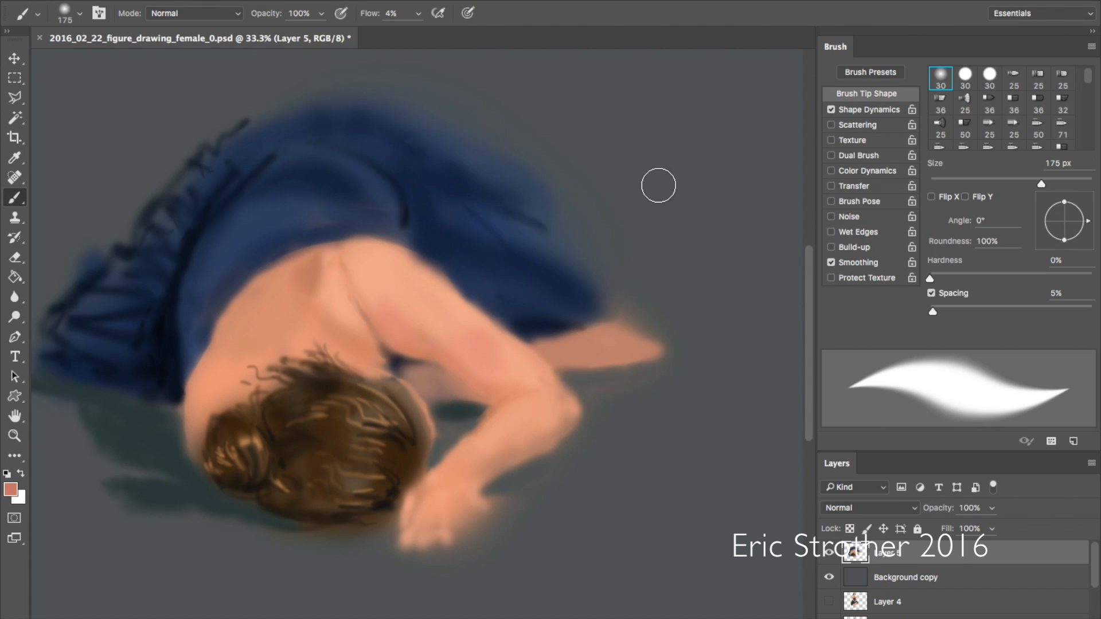
pyautogui.moveTo(392, 332); pyautogui.dragTo(385, 323)
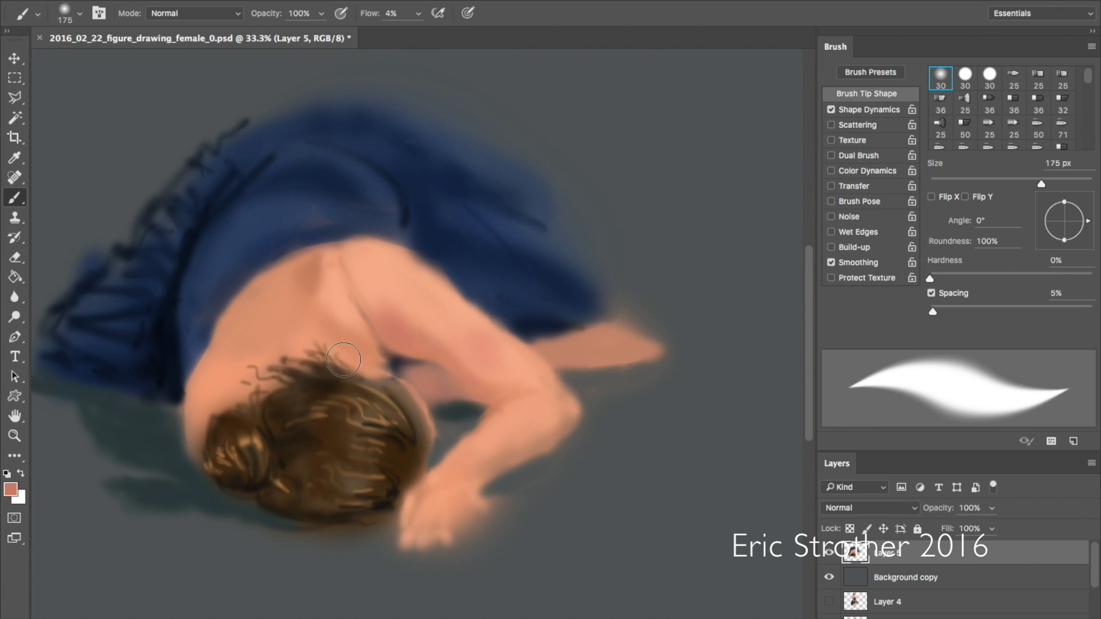
pyautogui.moveTo(379, 357)
pyautogui.mouseDown()
pyautogui.moveTo(393, 364)
pyautogui.moveTo(367, 366)
pyautogui.moveTo(344, 341)
pyautogui.mouseUp()
# - Set the foreground colour to the red-brown b85a2c
pyautogui.click(11, 489)
pyautogui.click(484, 214)
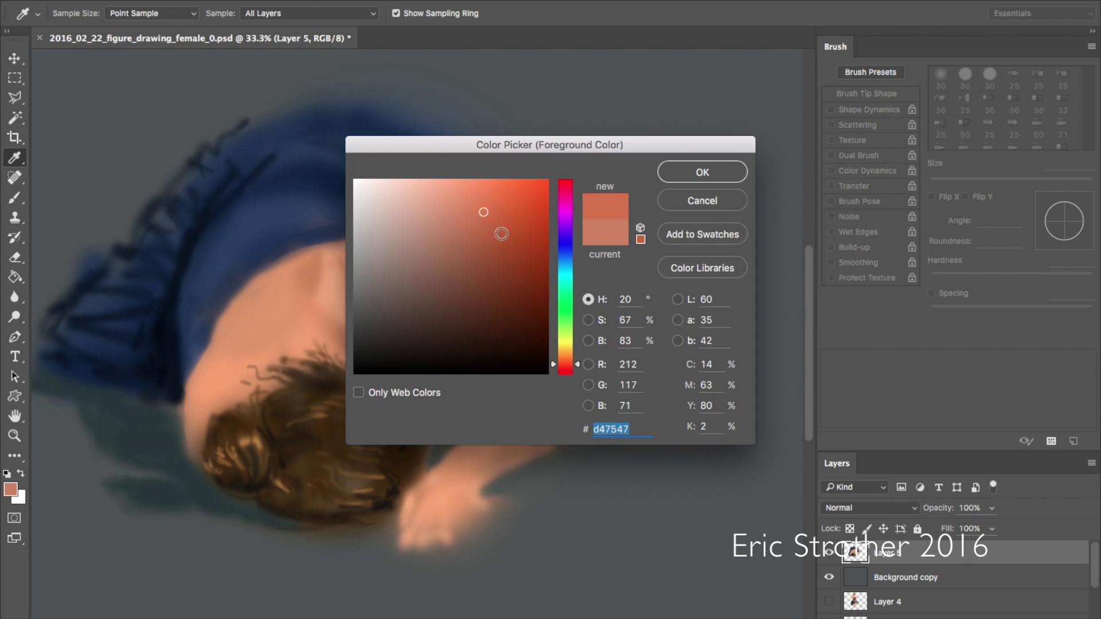
pyautogui.click(502, 233)
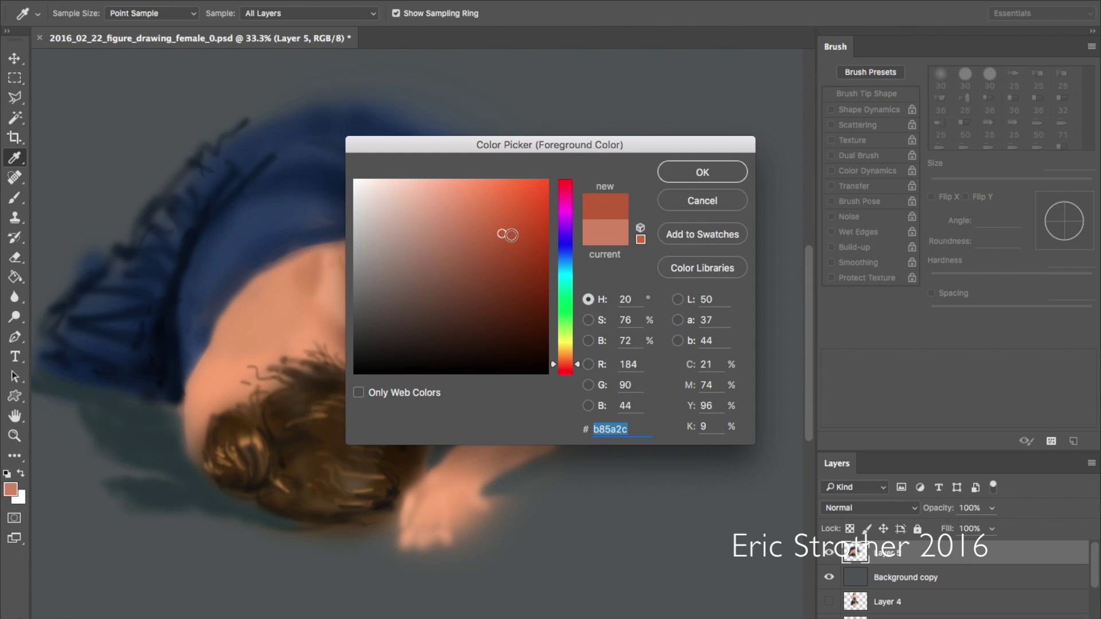
pyautogui.click(703, 173)
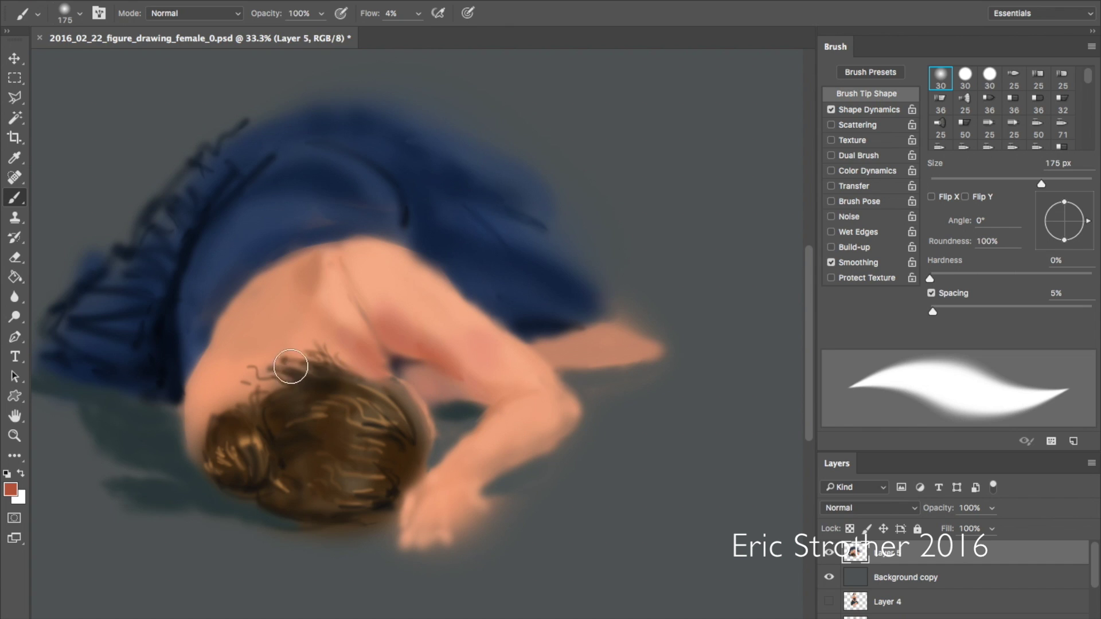
# - Add red-brown warmth along the neck edge, between the fingers and at the elbow
pyautogui.moveTo(199, 443)
pyautogui.mouseDown()
pyautogui.moveTo(215, 485)
pyautogui.moveTo(237, 492)
pyautogui.moveTo(199, 478)
pyautogui.moveTo(177, 447)
pyautogui.moveTo(196, 407)
pyautogui.moveTo(179, 401)
pyautogui.moveTo(198, 475)
pyautogui.moveTo(191, 459)
pyautogui.moveTo(271, 496)
pyautogui.mouseUp()
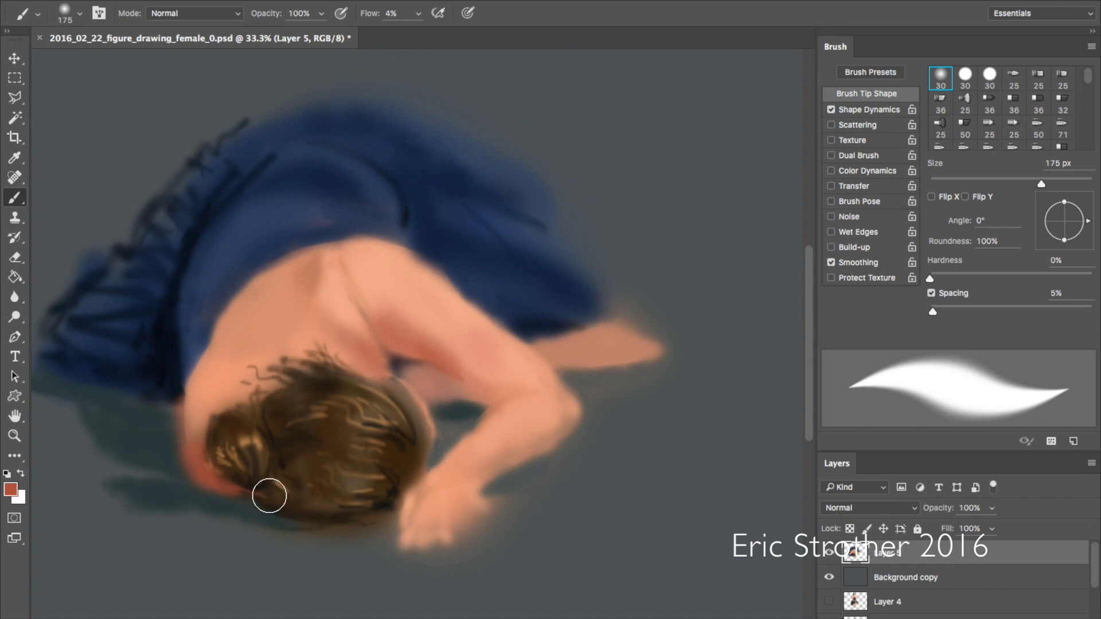
pyautogui.moveTo(422, 496)
pyautogui.mouseDown()
pyautogui.moveTo(403, 538)
pyautogui.moveTo(444, 531)
pyautogui.moveTo(416, 501)
pyautogui.moveTo(456, 514)
pyautogui.mouseUp()
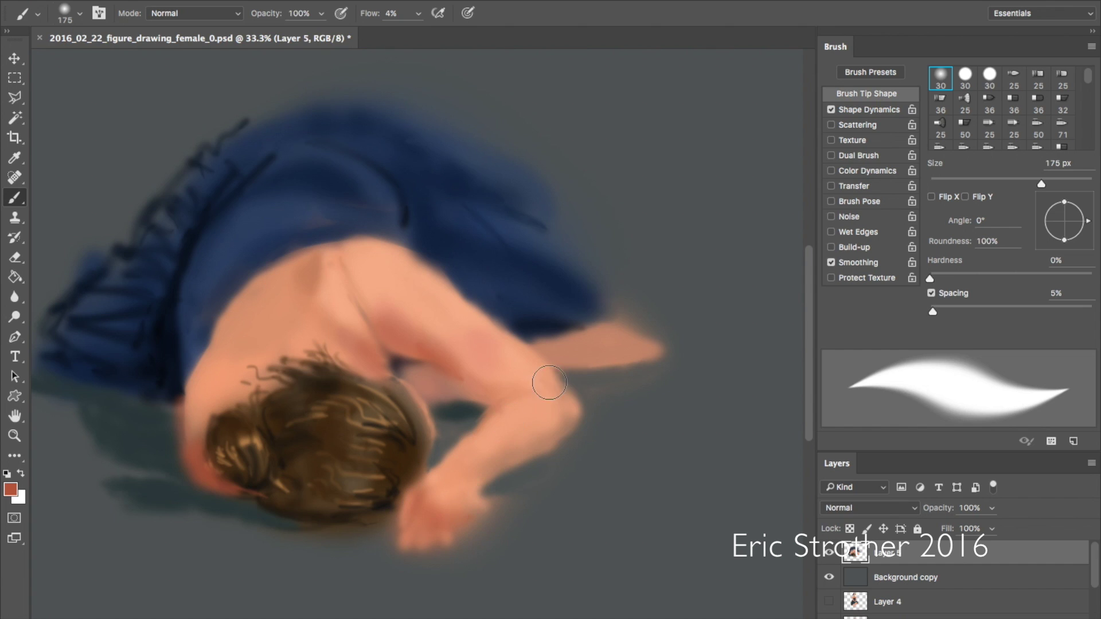
pyautogui.moveTo(562, 351)
pyautogui.mouseDown()
pyautogui.moveTo(618, 357)
pyautogui.moveTo(586, 337)
pyautogui.moveTo(639, 344)
pyautogui.moveTo(554, 335)
pyautogui.mouseUp()
# - Lay sampled dark navy along the dress's lower edge over the arm
pyautogui.press('alt')
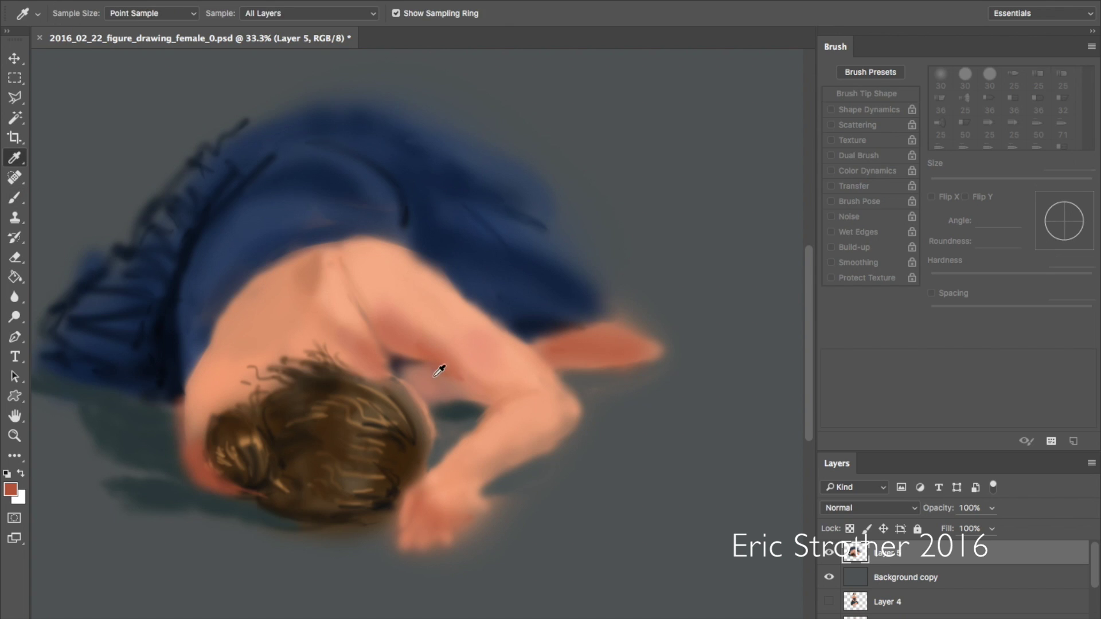
pyautogui.keyDown('alt'); pyautogui.click(427, 373); pyautogui.keyUp('alt')
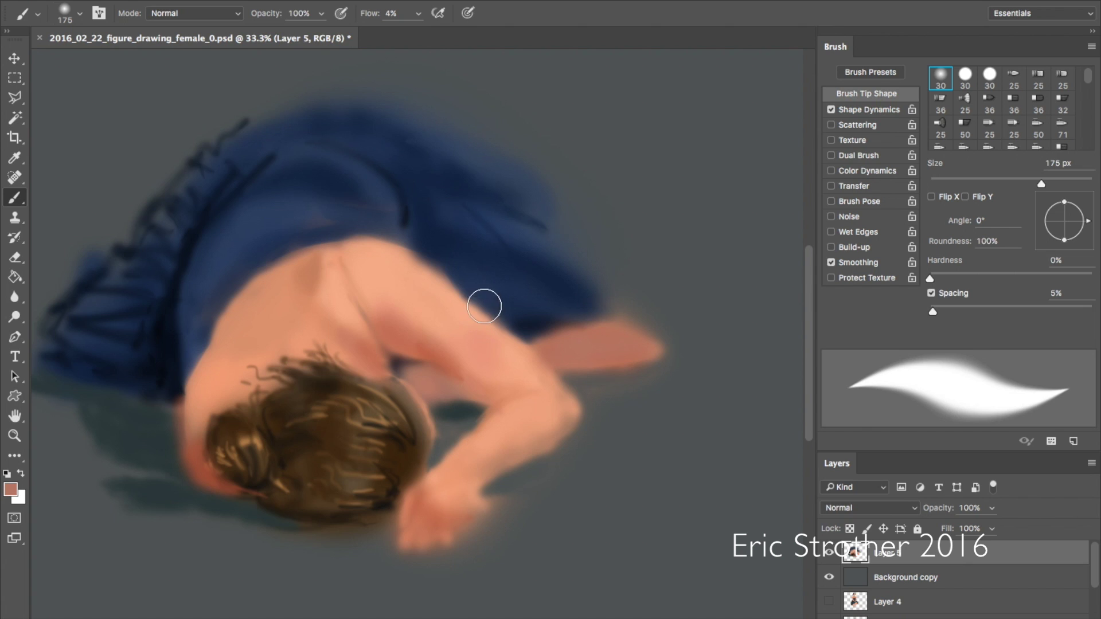
pyautogui.keyDown('alt'); pyautogui.click(532, 324); pyautogui.keyUp('alt')
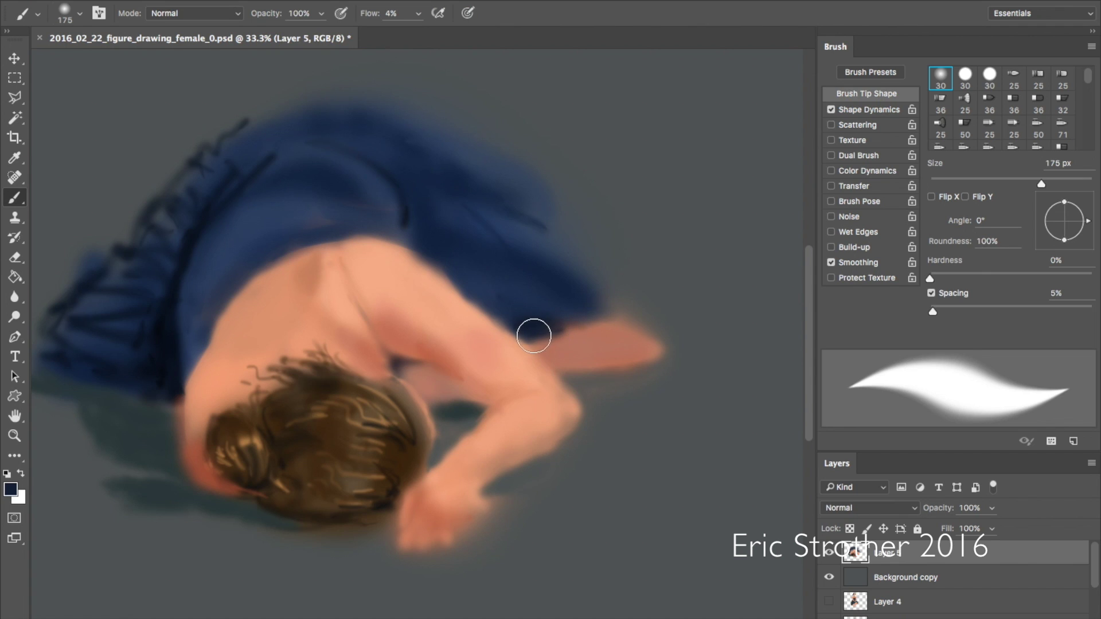
pyautogui.moveTo(556, 331)
pyautogui.mouseDown()
pyautogui.moveTo(599, 319)
pyautogui.moveTo(545, 324)
pyautogui.moveTo(587, 330)
pyautogui.moveTo(592, 347)
pyautogui.mouseUp()
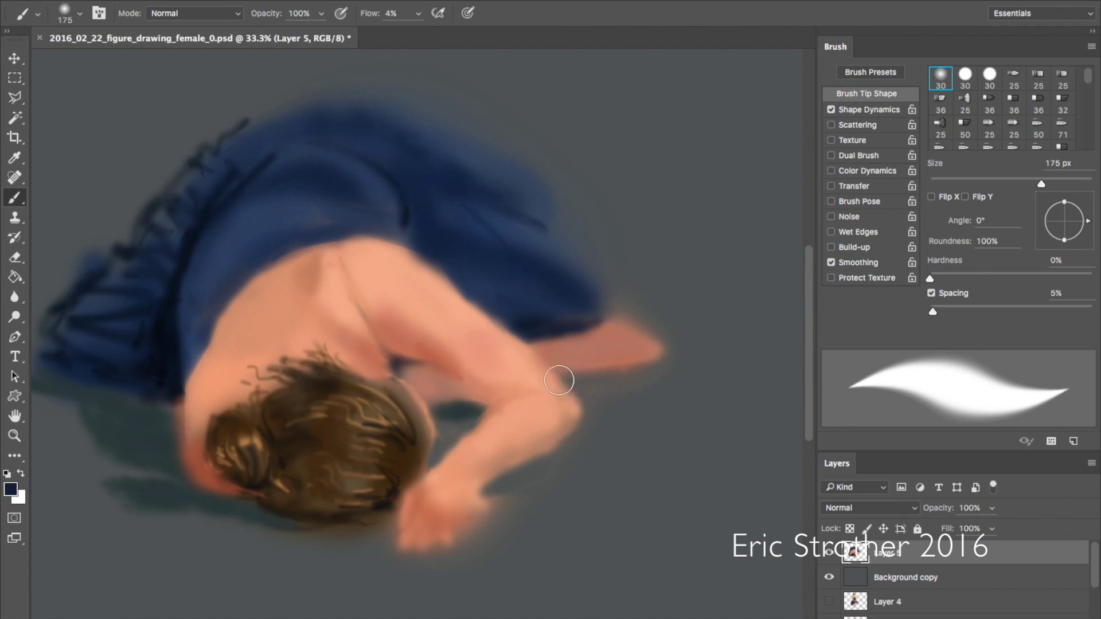
pyautogui.press('alt')
pyautogui.keyDown('alt'); pyautogui.click(184, 484); pyautogui.keyUp('alt')
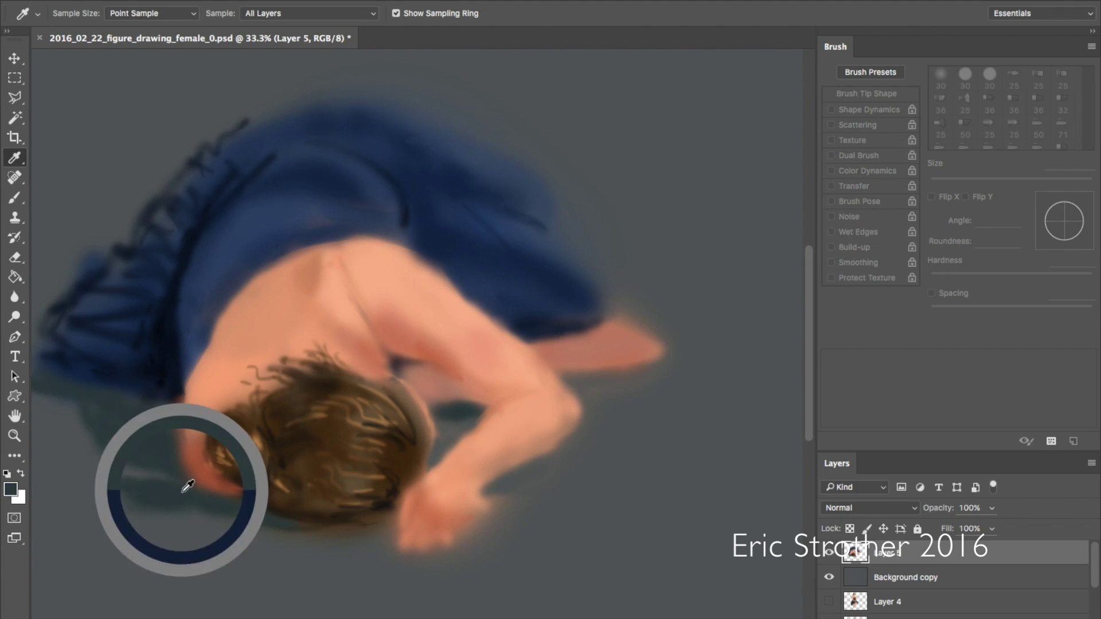
pyautogui.press('o')
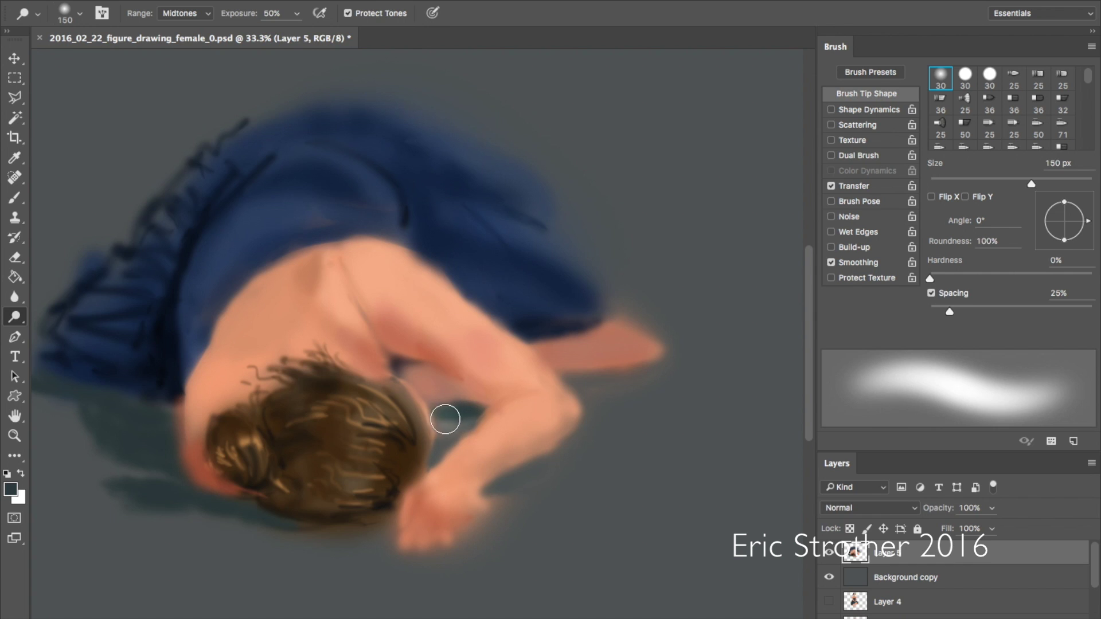
# - Paint dark teal shadow under the arm and add dark strokes at the top of the hair
pyautogui.press('i')
pyautogui.click(447, 411)
pyautogui.press('o')
pyautogui.press('b')
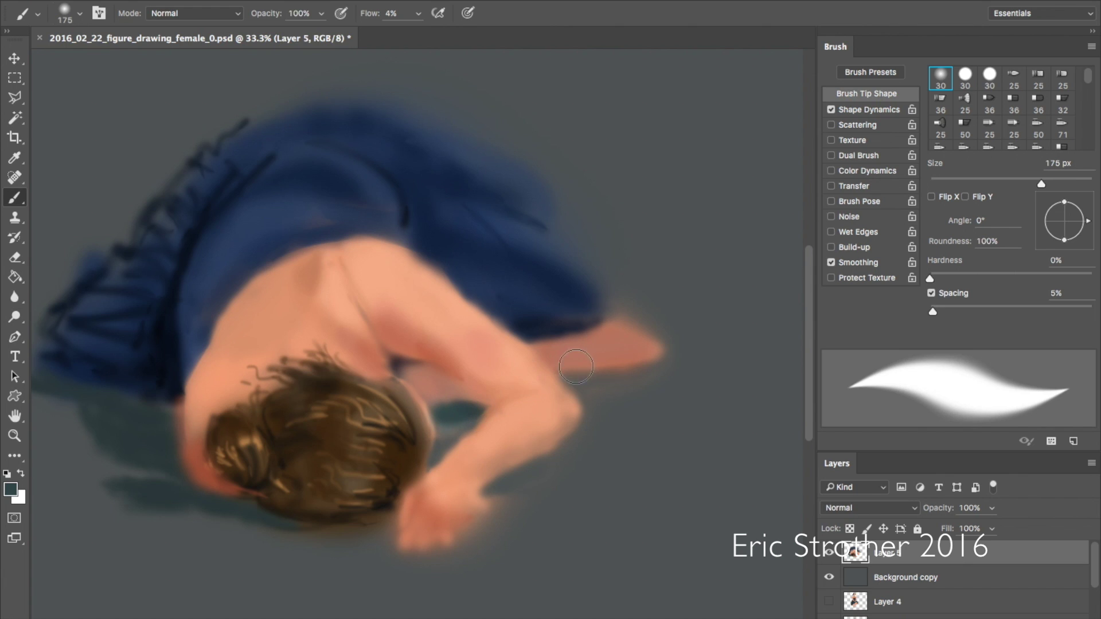
pyautogui.moveTo(575, 378)
pyautogui.mouseDown()
pyautogui.moveTo(563, 376)
pyautogui.moveTo(594, 373)
pyautogui.moveTo(564, 374)
pyautogui.mouseUp()
pyautogui.moveTo(629, 363); pyautogui.dragTo(624, 367)
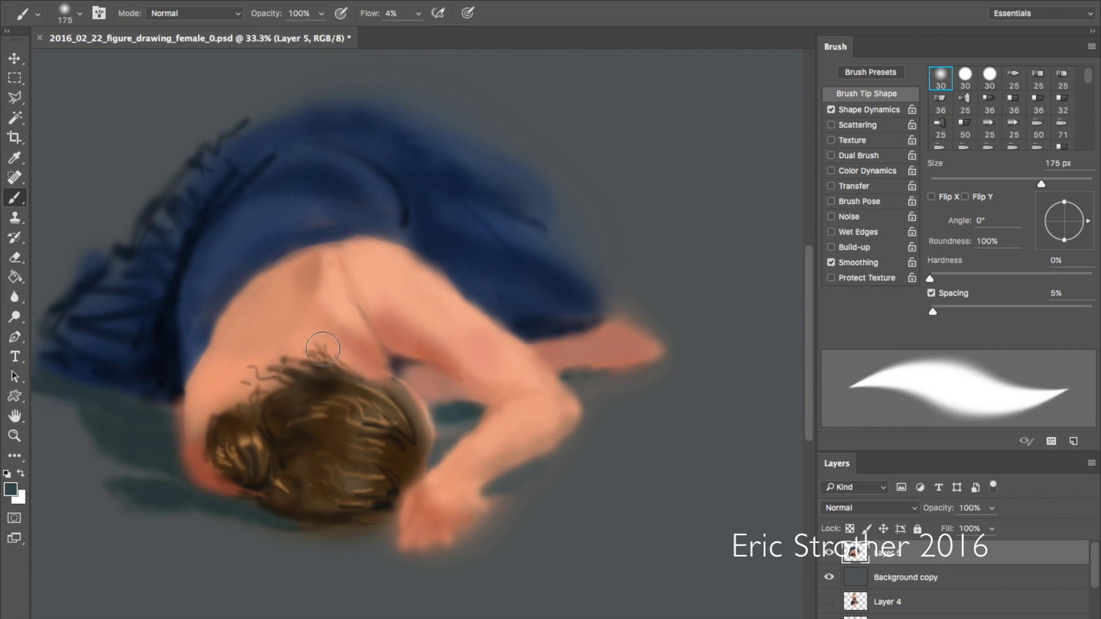
pyautogui.moveTo(324, 360); pyautogui.dragTo(318, 390)
# - Paint peach skin over the dress edge along the left side of the neck
pyautogui.press('i')
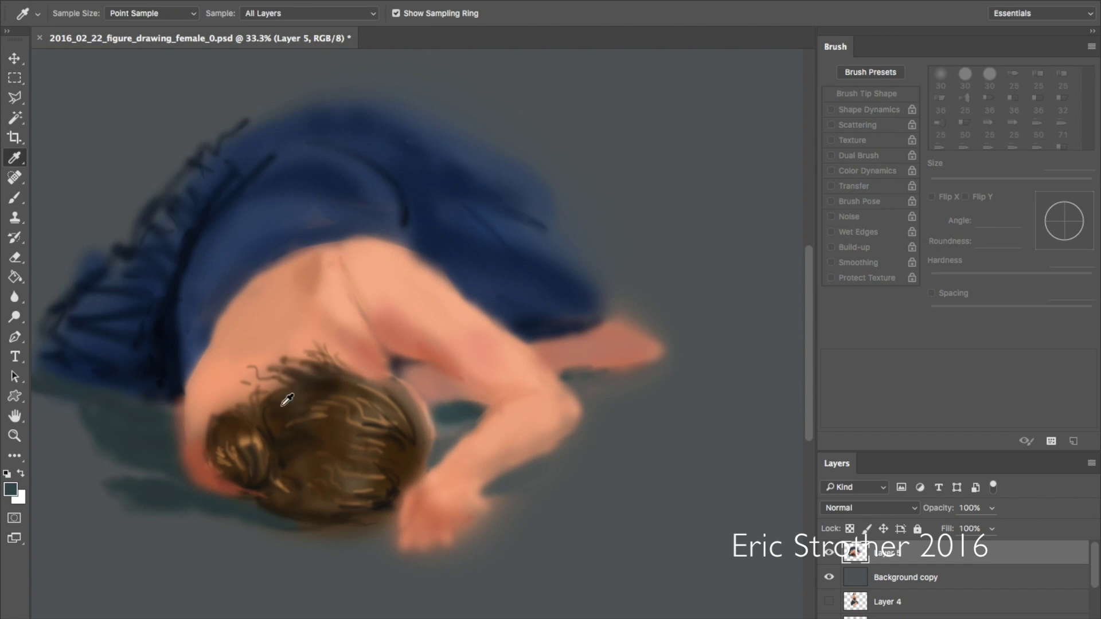
pyautogui.click(365, 277)
pyautogui.press('b')
pyautogui.moveTo(198, 381)
pyautogui.mouseDown()
pyautogui.moveTo(188, 405)
pyautogui.moveTo(236, 367)
pyautogui.moveTo(195, 389)
pyautogui.moveTo(196, 407)
pyautogui.moveTo(209, 369)
pyautogui.mouseUp()
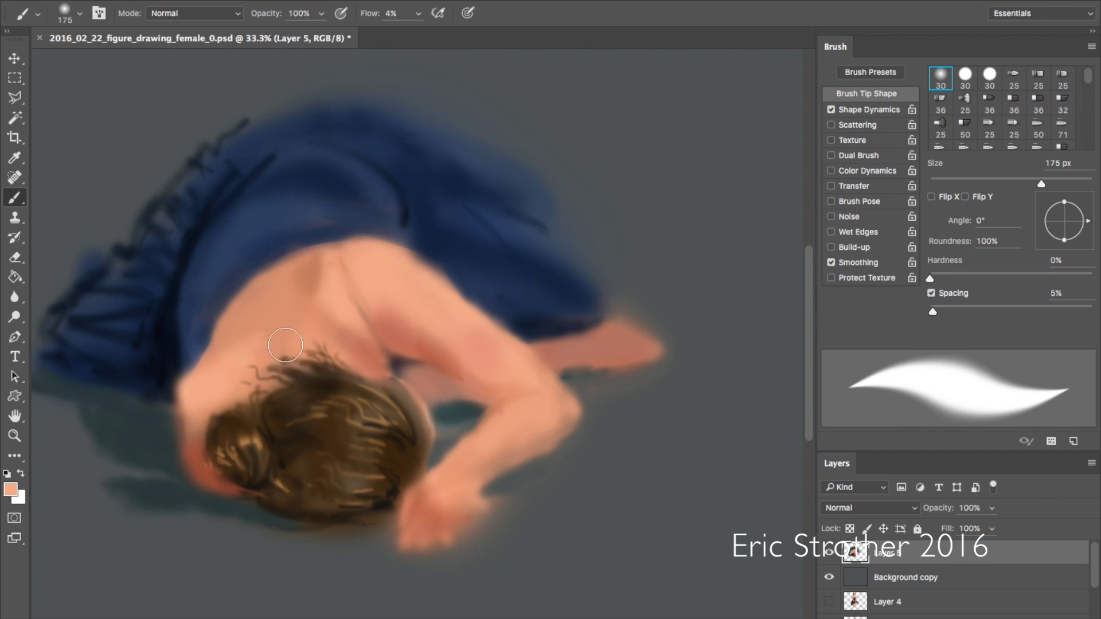
pyautogui.keyDown('alt'); pyautogui.click(309, 281); pyautogui.keyUp('alt')
pyautogui.moveTo(199, 366)
pyautogui.mouseDown()
pyautogui.moveTo(235, 354)
pyautogui.moveTo(268, 383)
pyautogui.moveTo(256, 352)
pyautogui.mouseUp()
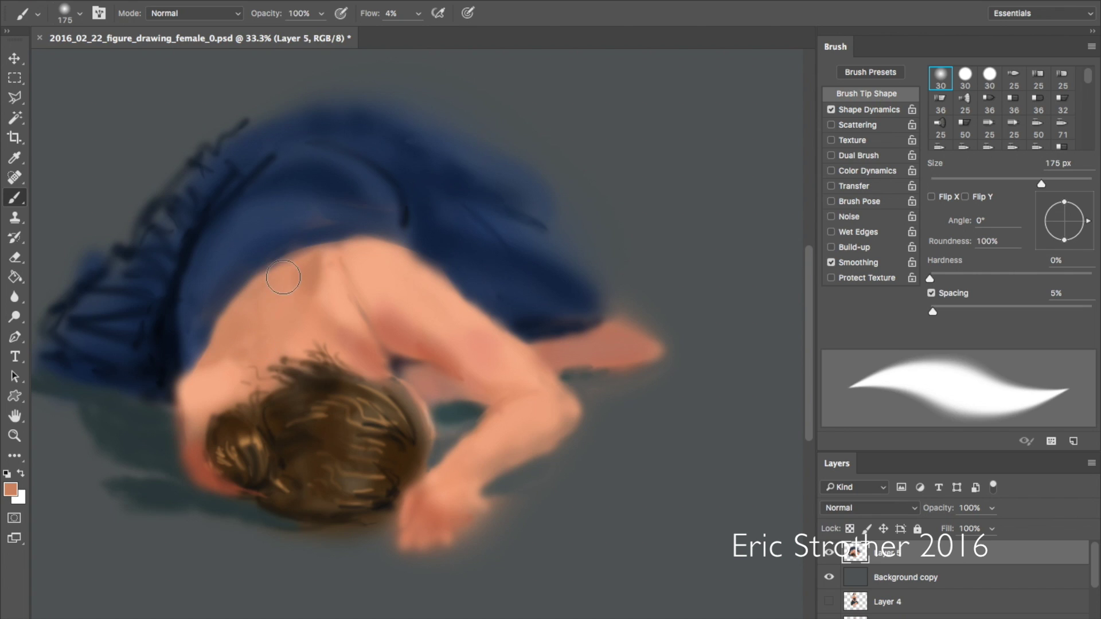
pyautogui.moveTo(183, 428)
pyautogui.mouseDown()
pyautogui.moveTo(195, 455)
pyautogui.moveTo(179, 398)
pyautogui.moveTo(181, 435)
pyautogui.moveTo(201, 466)
pyautogui.moveTo(181, 412)
pyautogui.mouseUp()
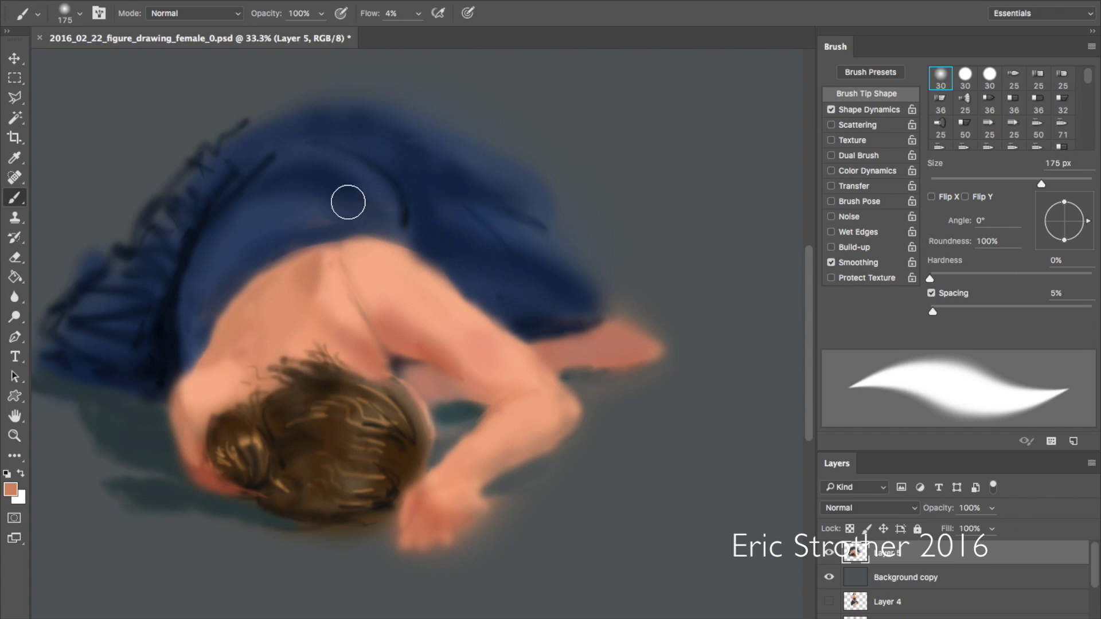
# - Trim the skin's soft edge with grey-teal and brush faint salmon beneath the arm
pyautogui.keyDown('alt'); pyautogui.click(191, 487); pyautogui.keyUp('alt')
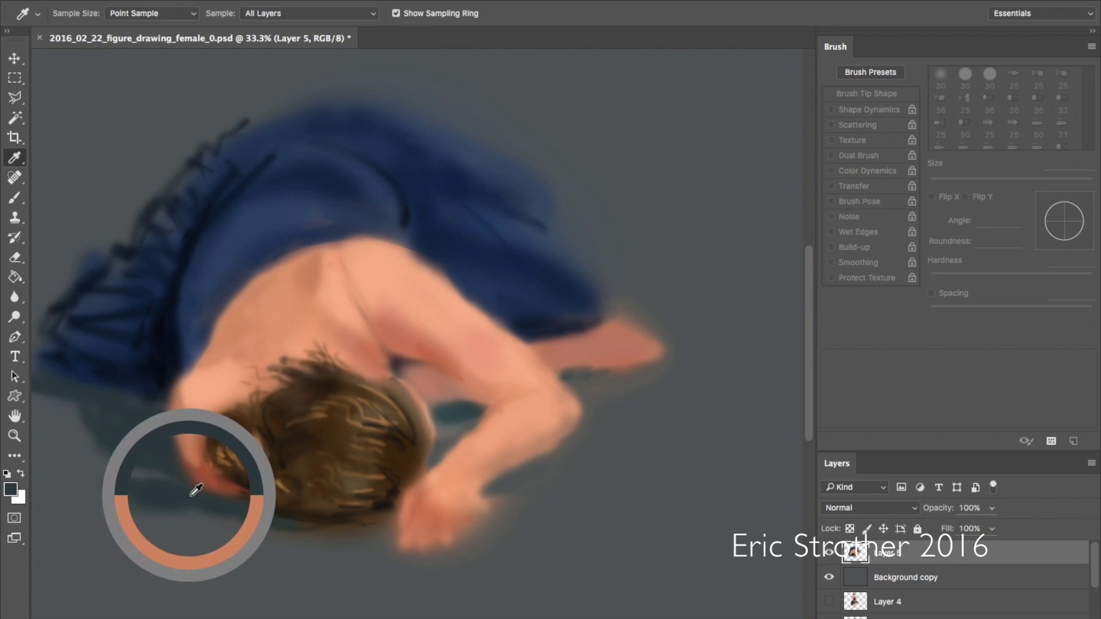
pyautogui.moveTo(180, 462); pyautogui.dragTo(218, 491)
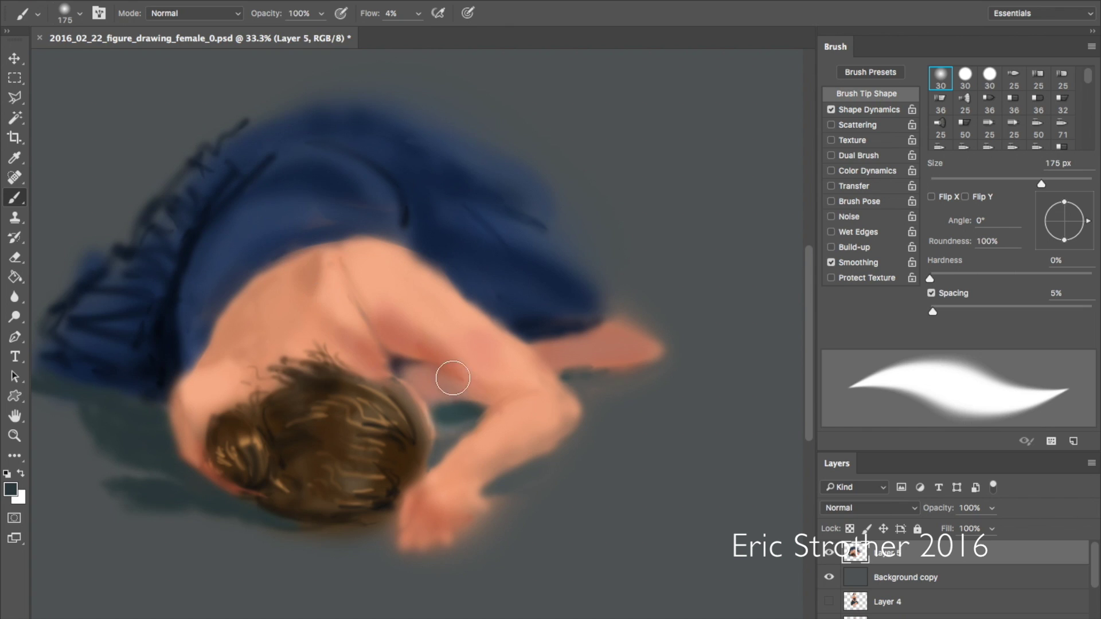
pyautogui.press('alt')
pyautogui.moveTo(403, 378)
pyautogui.mouseDown()
pyautogui.moveTo(445, 405)
pyautogui.moveTo(406, 386)
pyautogui.mouseUp()
# - Darken the hair's upper-right edge with sampled hair brown over the neck shadow
pyautogui.keyDown('alt'); pyautogui.click(338, 379); pyautogui.keyUp('alt')
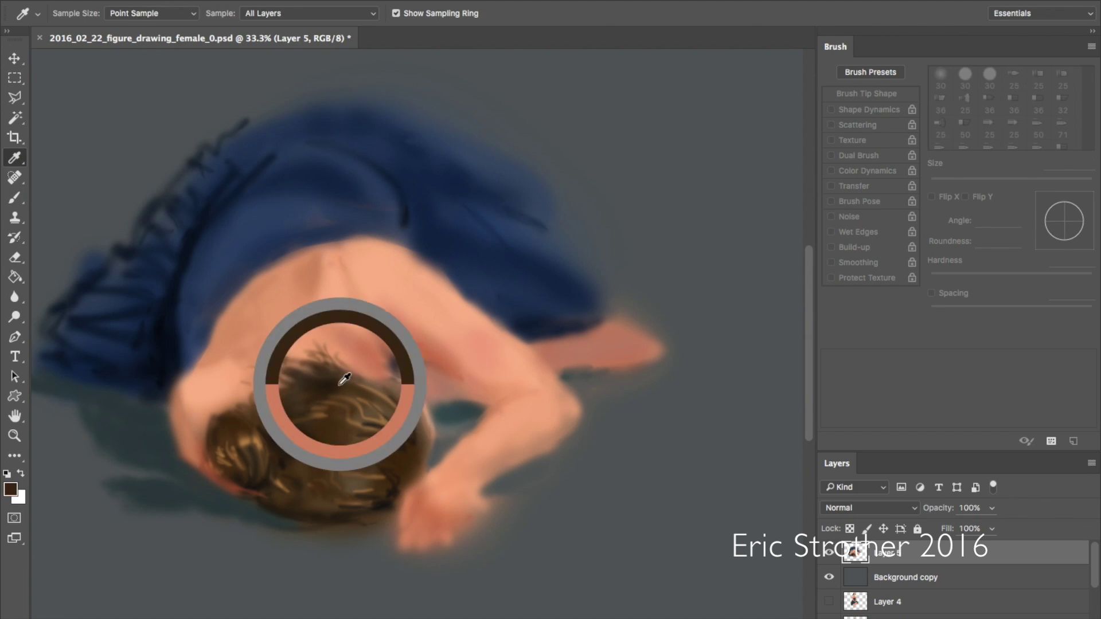
pyautogui.moveTo(342, 378)
pyautogui.mouseDown()
pyautogui.moveTo(405, 393)
pyautogui.moveTo(421, 417)
pyautogui.moveTo(415, 456)
pyautogui.mouseUp()
pyautogui.keyDown('alt'); pyautogui.click(412, 452); pyautogui.keyUp('alt')
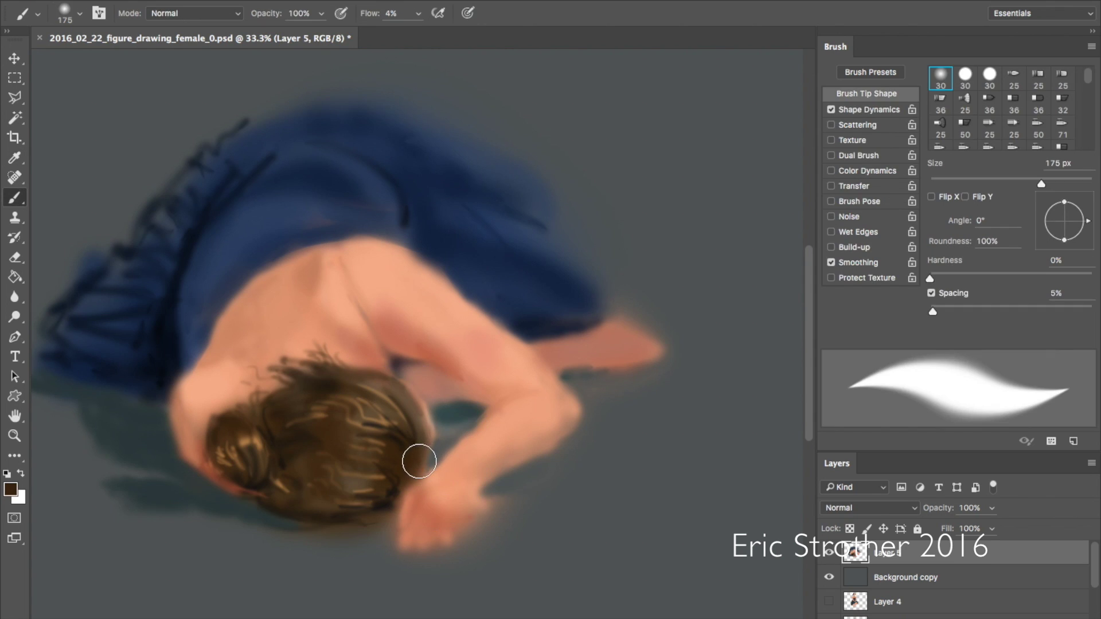
pyautogui.moveTo(434, 451); pyautogui.dragTo(392, 394)
# - Paint sampled skin tones beside the hair's right edge and warm the neck edge
pyautogui.keyDown('alt'); pyautogui.click(433, 335); pyautogui.keyUp('alt')
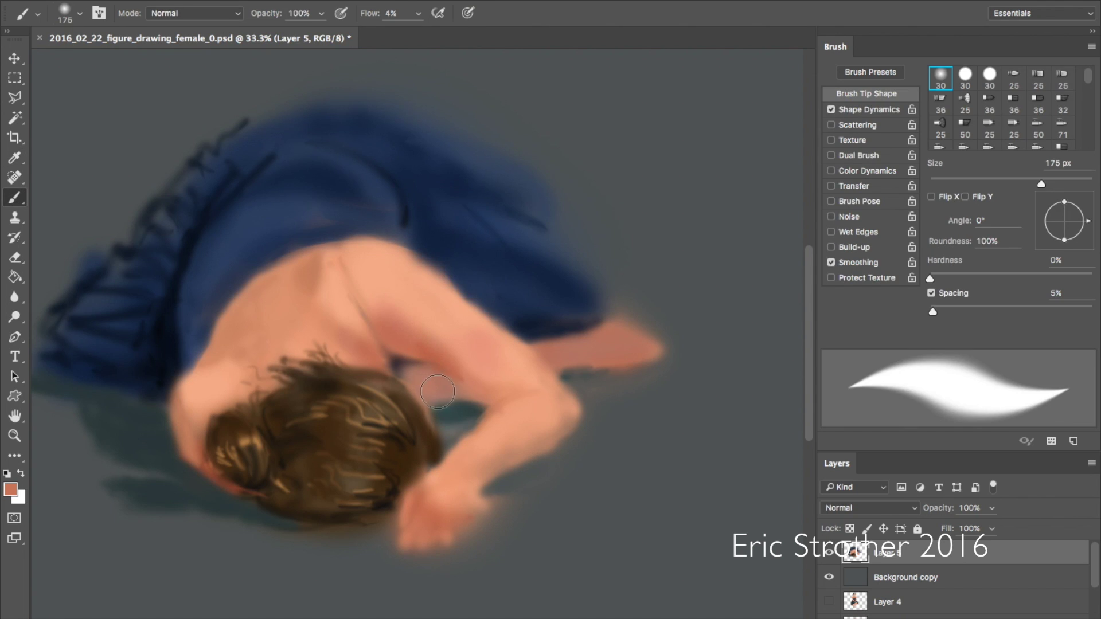
pyautogui.keyDown('alt'); pyautogui.click(394, 318); pyautogui.keyUp('alt')
pyautogui.moveTo(413, 384)
pyautogui.mouseDown()
pyautogui.moveTo(440, 421)
pyautogui.moveTo(436, 435)
pyautogui.moveTo(403, 365)
pyautogui.mouseUp()
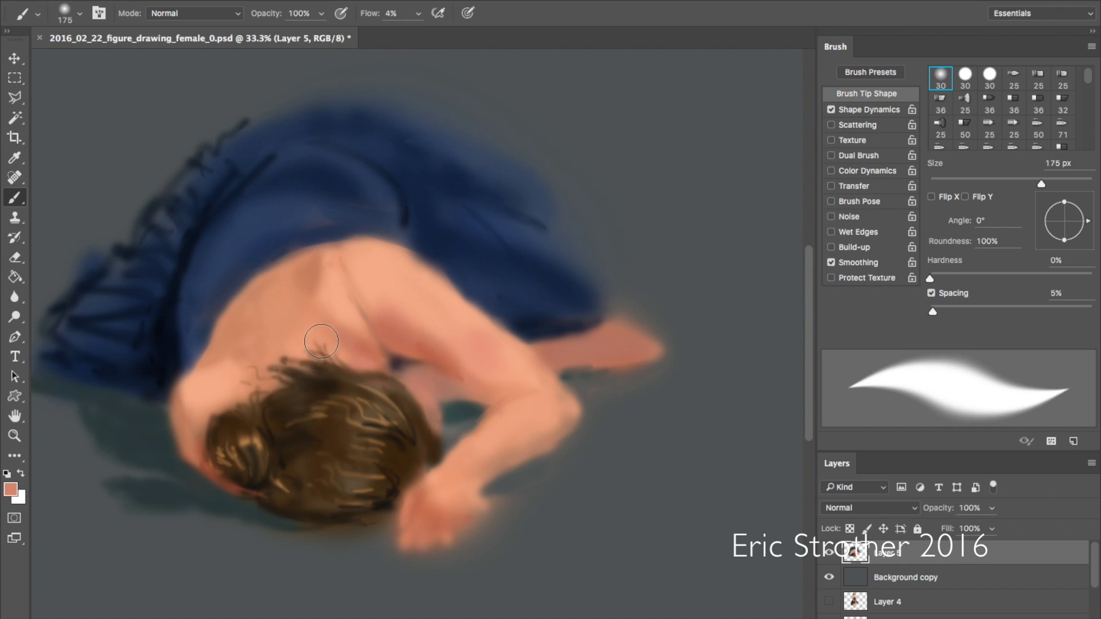
pyautogui.keyDown('alt'); pyautogui.click(337, 300); pyautogui.keyUp('alt')
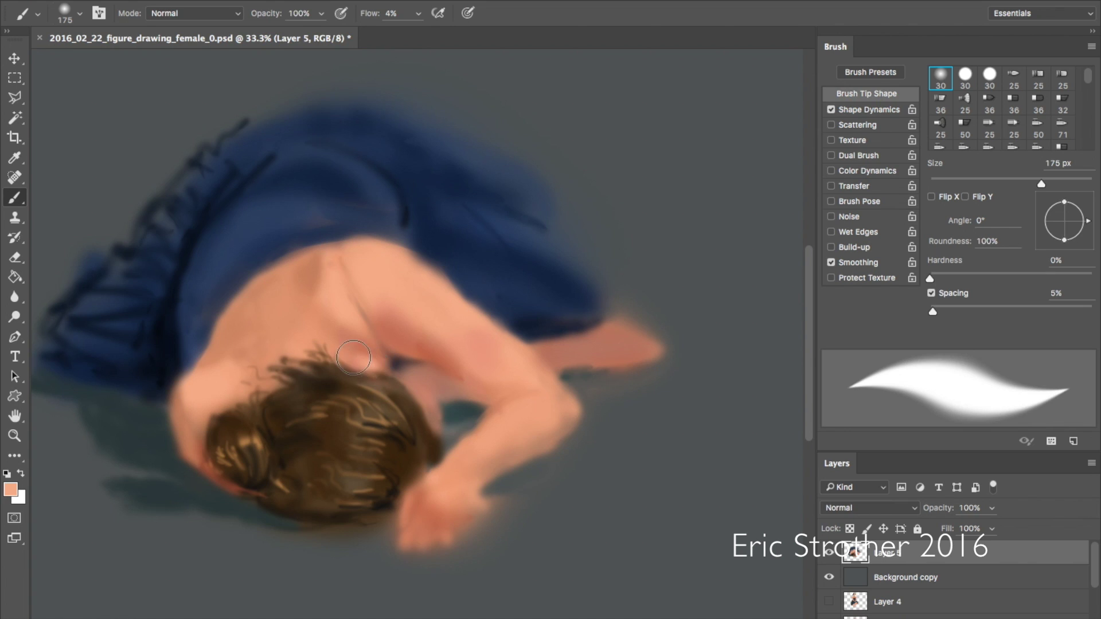
pyautogui.keyDown('alt'); pyautogui.click(400, 335); pyautogui.keyUp('alt')
pyautogui.moveTo(341, 359); pyautogui.dragTo(355, 366)
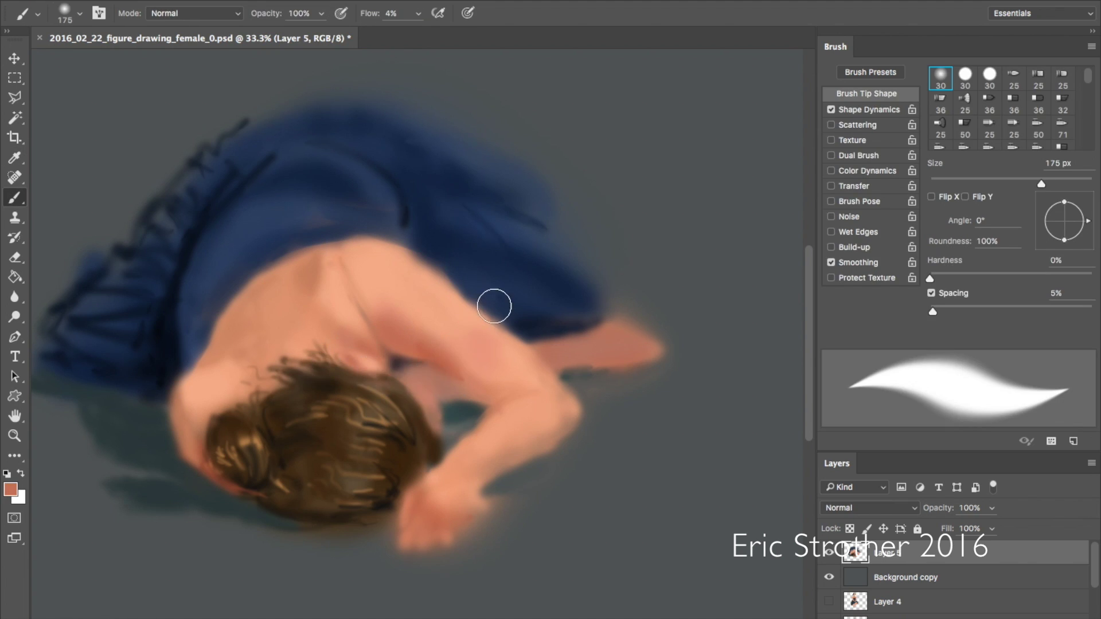
# - Choose a darker reddish-brown (#634331) as the foreground colour in the Color Picker
pyautogui.press('i')
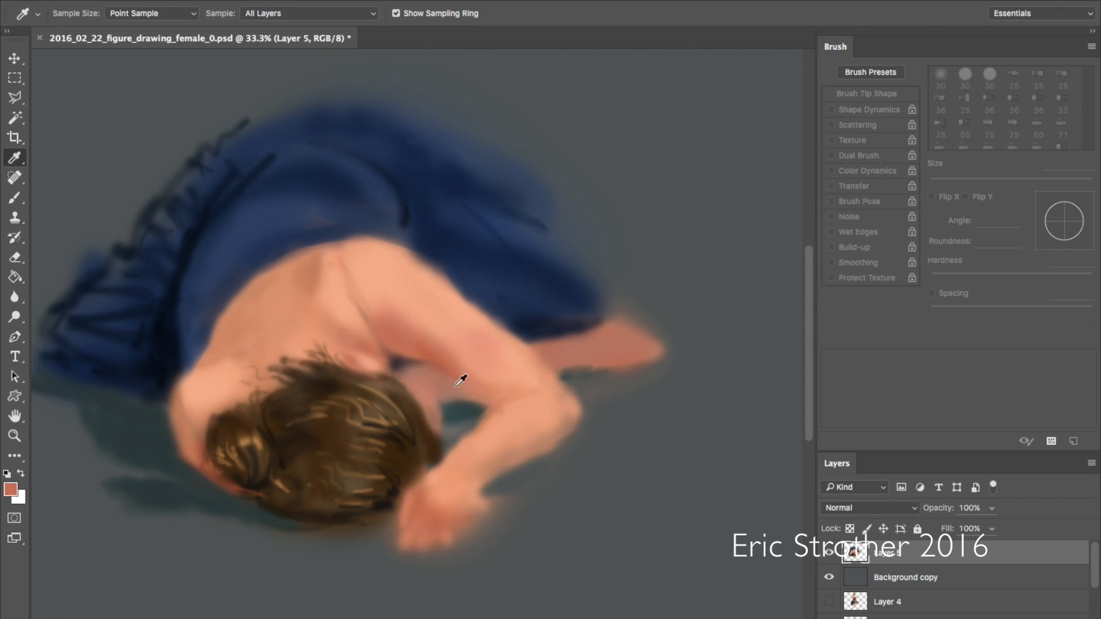
pyautogui.click(434, 347)
pyautogui.press('b')
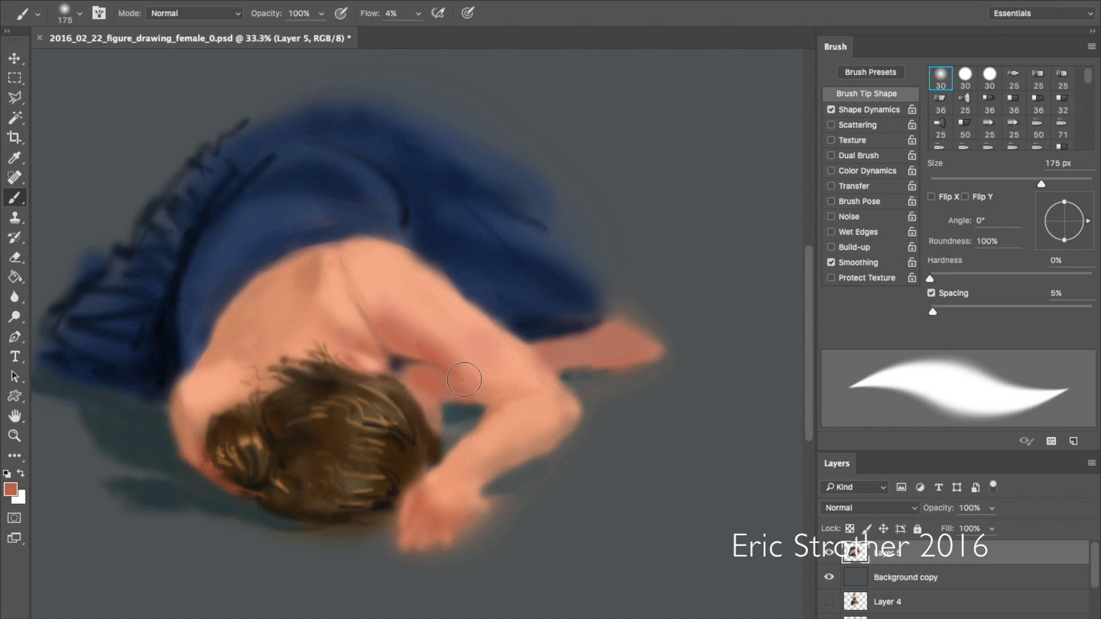
pyautogui.click(10, 488)
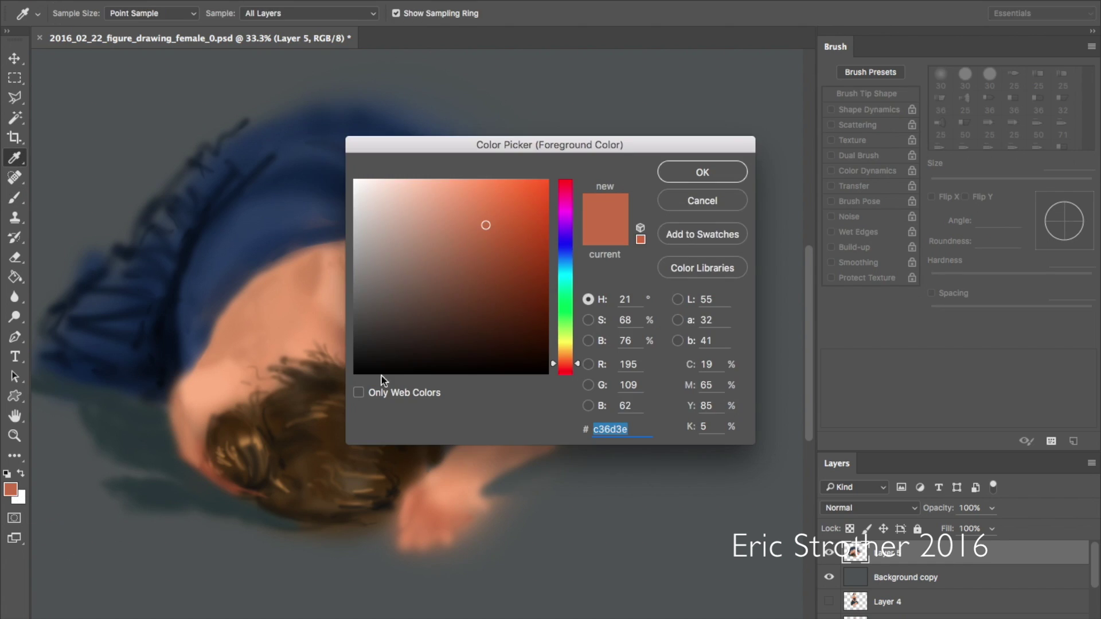
pyautogui.click(496, 267)
pyautogui.click(450, 302)
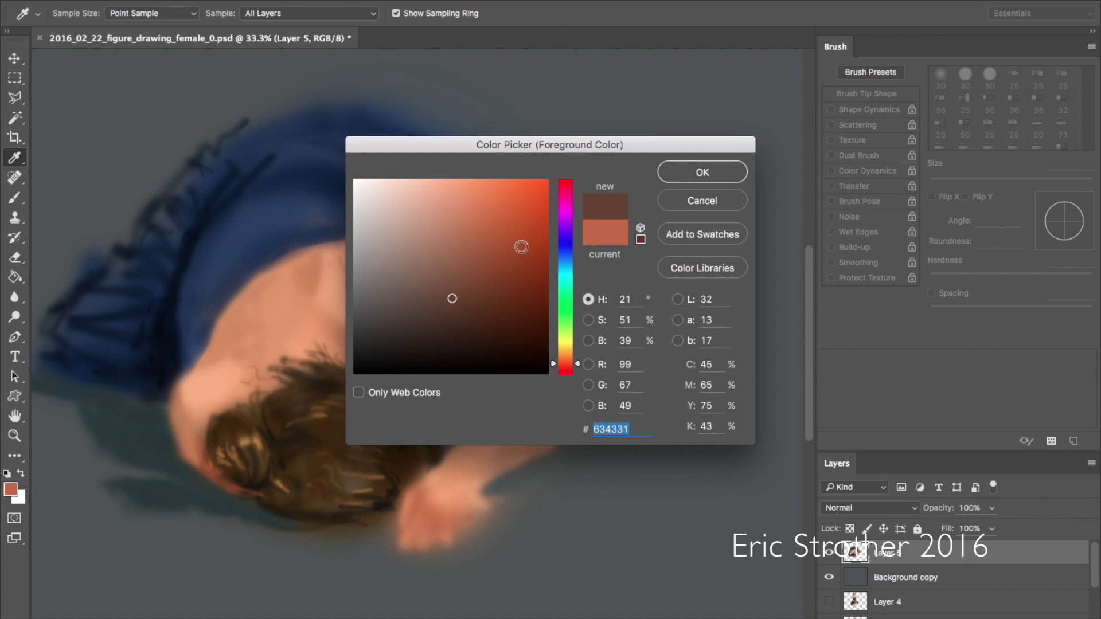
pyautogui.click(686, 164)
# - Deepen the underarm shadow between armpit and neck, then soften it with skin tone
pyautogui.moveTo(413, 376)
pyautogui.mouseDown()
pyautogui.moveTo(465, 396)
pyautogui.moveTo(438, 372)
pyautogui.moveTo(408, 370)
pyautogui.moveTo(434, 402)
pyautogui.moveTo(467, 396)
pyautogui.moveTo(396, 368)
pyautogui.moveTo(463, 399)
pyautogui.moveTo(480, 377)
pyautogui.mouseUp()
pyautogui.moveTo(508, 340)
pyautogui.mouseDown()
pyautogui.moveTo(505, 366)
pyautogui.moveTo(527, 371)
pyautogui.moveTo(475, 400)
pyautogui.moveTo(490, 402)
pyautogui.moveTo(444, 366)
pyautogui.moveTo(484, 402)
pyautogui.moveTo(526, 399)
pyautogui.moveTo(425, 361)
pyautogui.moveTo(504, 418)
pyautogui.mouseUp()
pyautogui.keyDown('alt'); pyautogui.click(438, 339); pyautogui.keyUp('alt')
pyautogui.moveTo(462, 382)
pyautogui.mouseDown()
pyautogui.moveTo(429, 340)
pyautogui.moveTo(497, 392)
pyautogui.mouseUp()
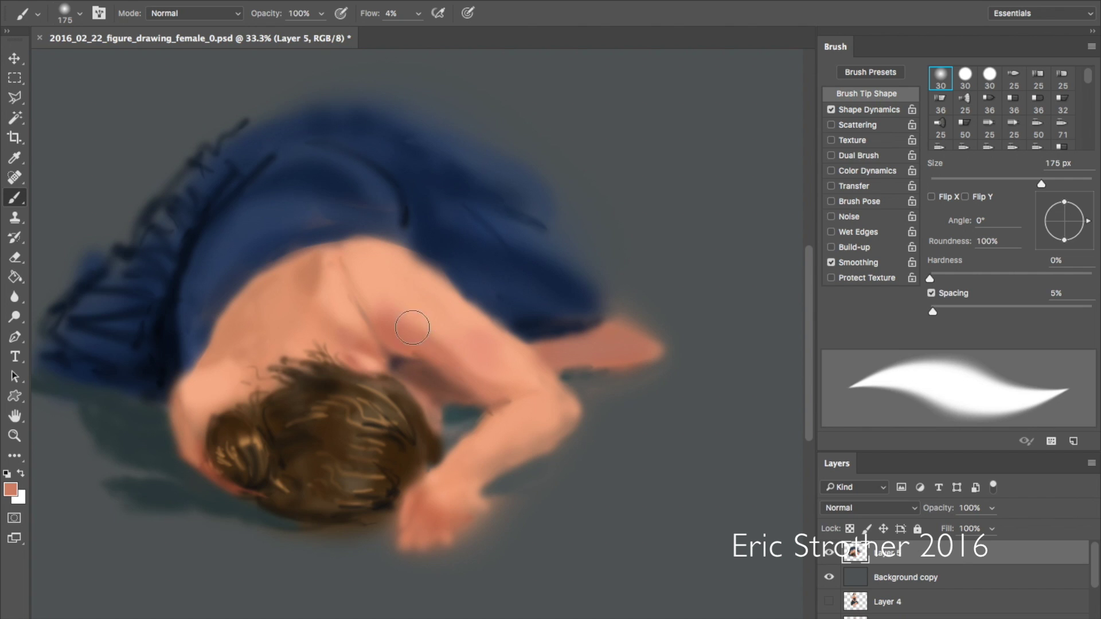
# - Smooth the shoulder and upper arm with sampled skin tone using a 500 px brush, then shrink it to 70 px
pyautogui.press('i')
pyautogui.click(385, 299)
pyautogui.press('b')
pyautogui.press(']')
pyautogui.press(']')
pyautogui.press(']')
pyautogui.moveTo(442, 324)
pyautogui.mouseDown()
pyautogui.moveTo(414, 290)
pyautogui.moveTo(509, 373)
pyautogui.mouseUp()
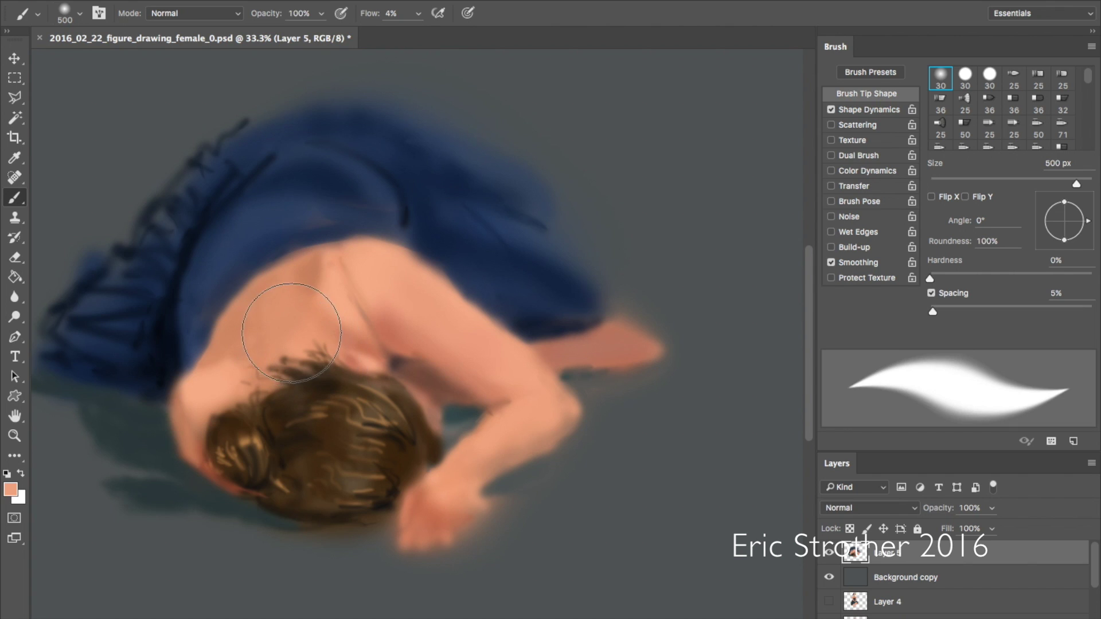
pyautogui.press('[')
pyautogui.press('[')
pyautogui.press('[')
pyautogui.press('[')
pyautogui.press('[')
pyautogui.press('[')
pyautogui.press('[')
pyautogui.press('[')
pyautogui.press('[')
pyautogui.press('[')
pyautogui.press('[')
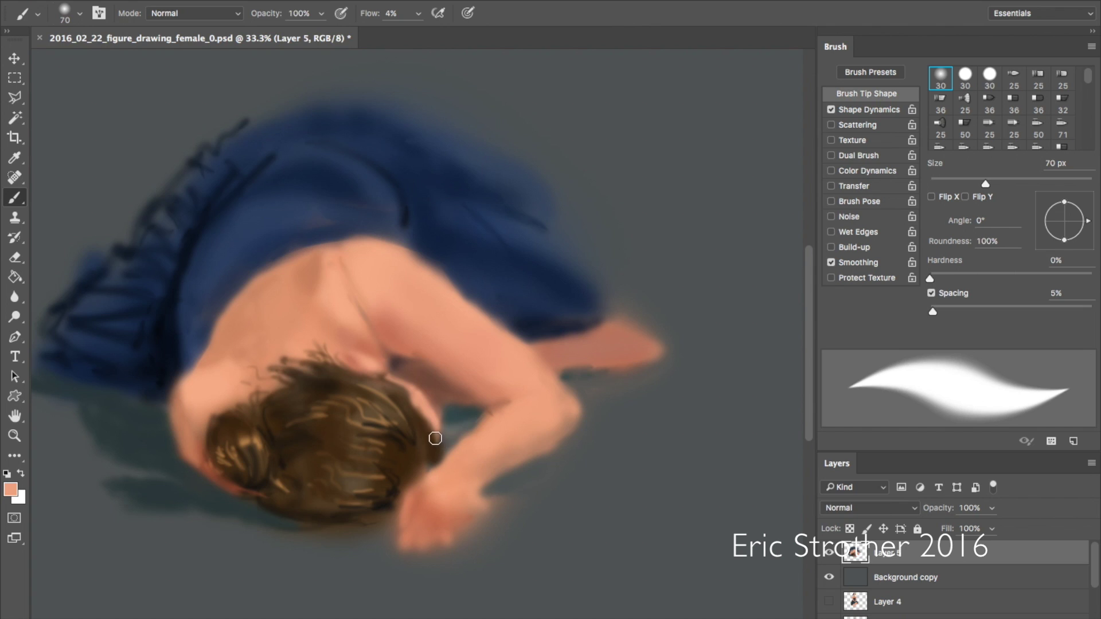
# - Sample the tan hair colour and paint light brown strands on the back of the head
pyautogui.press('i')
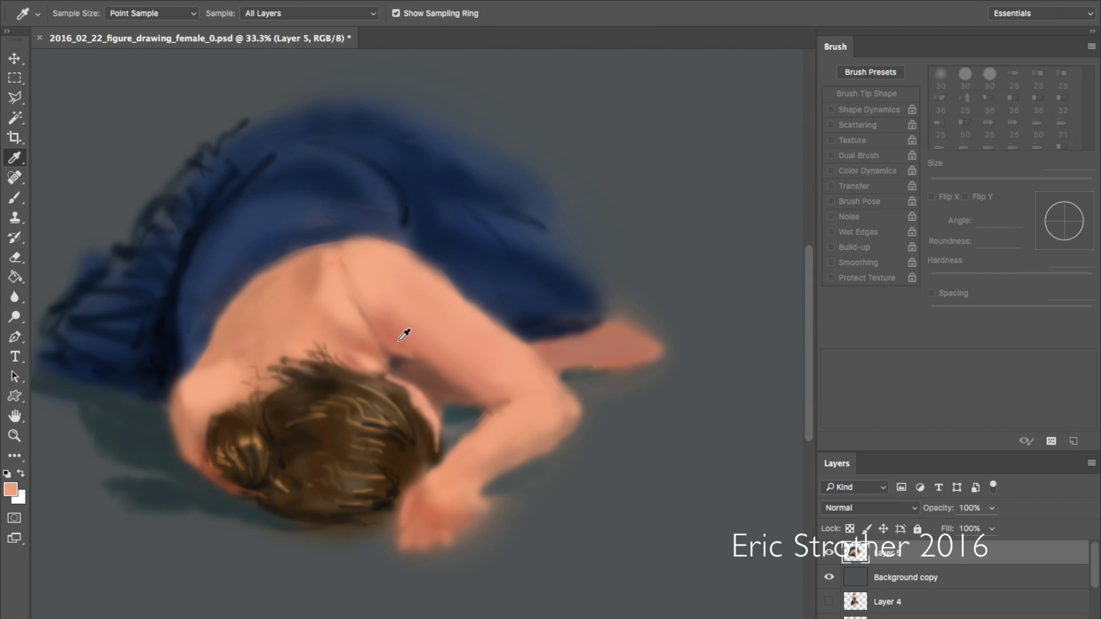
pyautogui.press('b')
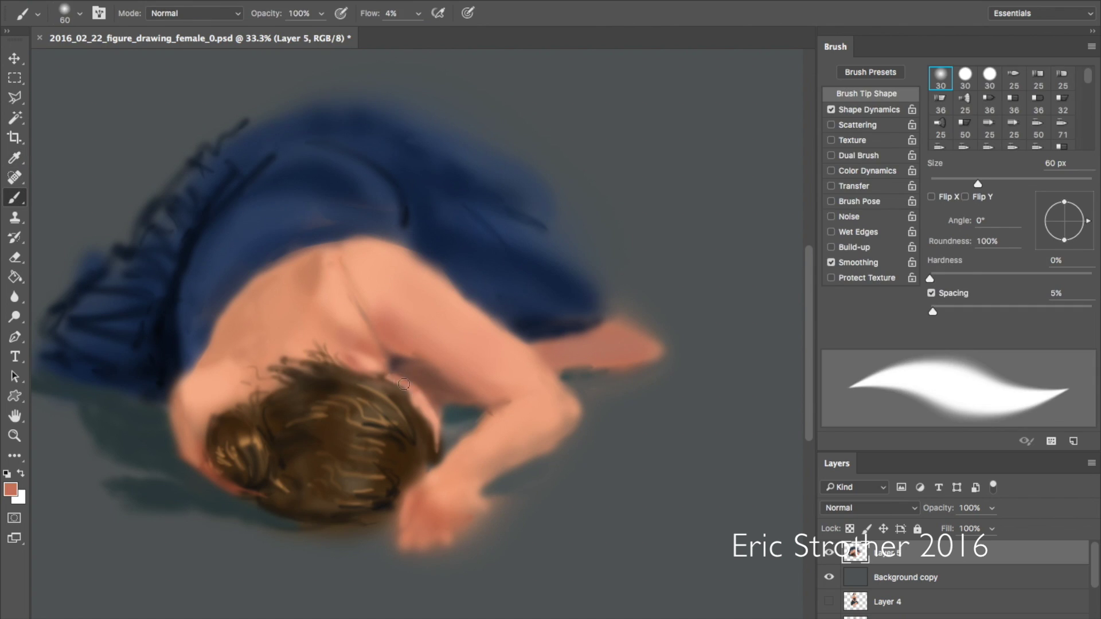
pyautogui.press('i')
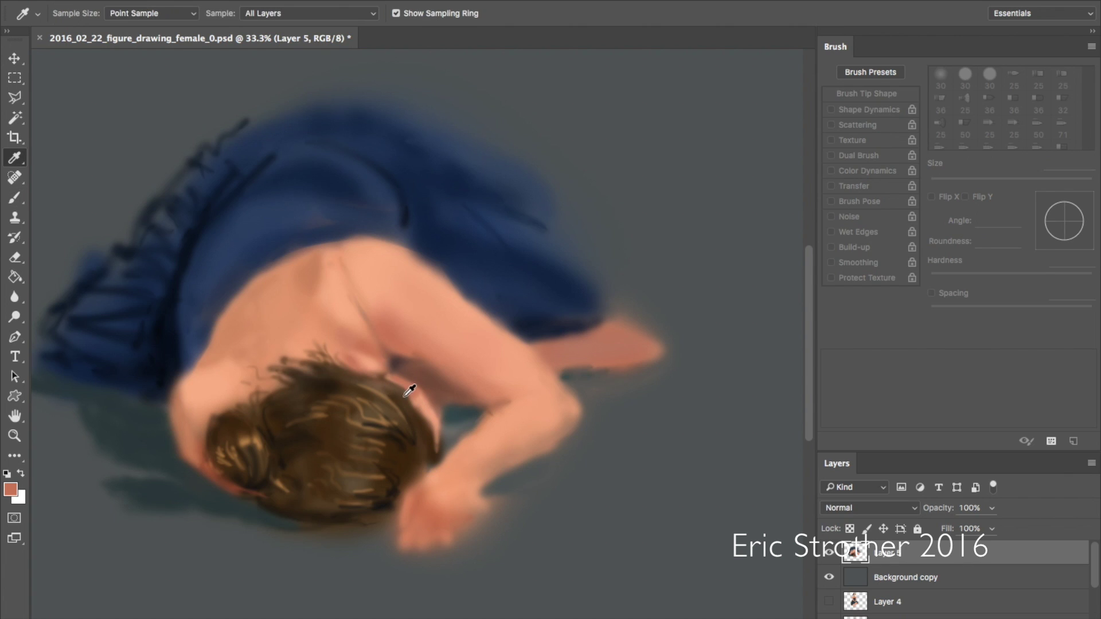
pyautogui.click(363, 409)
pyautogui.click(254, 438)
pyautogui.press('b')
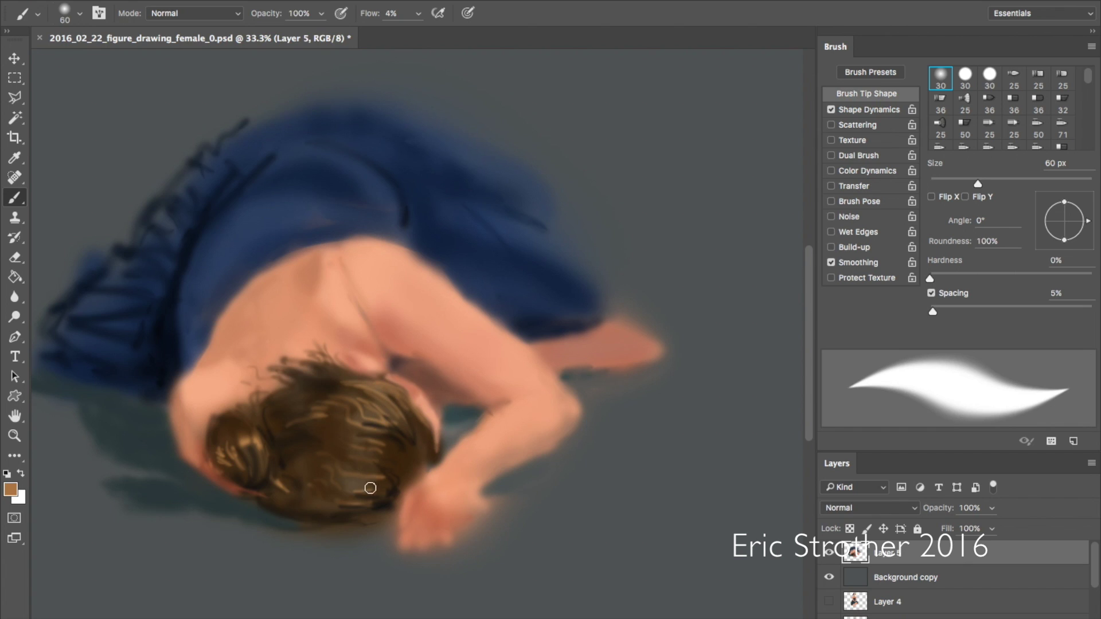
pyautogui.moveTo(374, 472)
pyautogui.mouseDown()
pyautogui.moveTo(396, 467)
pyautogui.moveTo(374, 471)
pyautogui.moveTo(371, 504)
pyautogui.mouseUp()
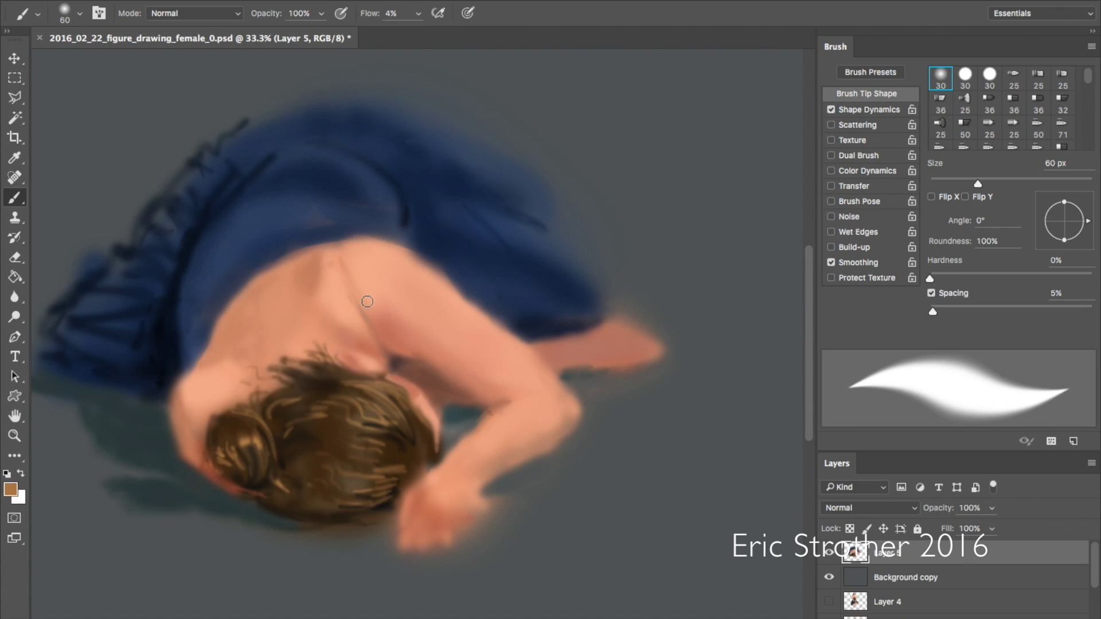
pyautogui.keyDown('alt'); pyautogui.click(302, 378); pyautogui.keyUp('alt')
# - Sample the dark hair brown, then the grey-teal floor shadow below the head as the brush colour
pyautogui.press('i')
pyautogui.click(279, 418)
pyautogui.press('b')
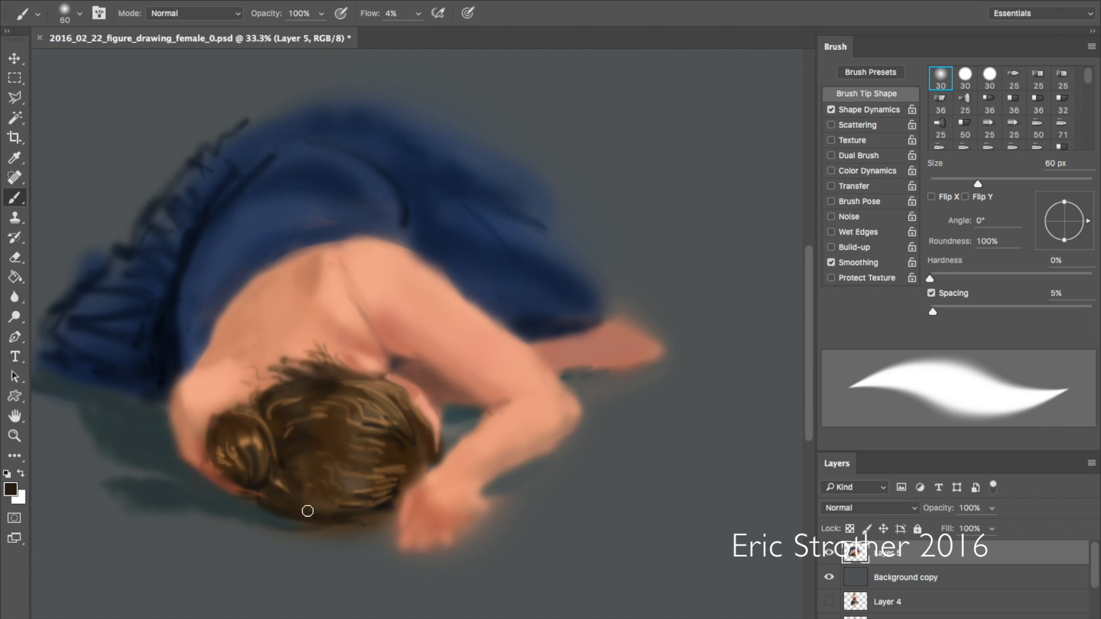
pyautogui.keyDown('alt'); pyautogui.click(253, 482); pyautogui.keyUp('alt')
pyautogui.press('i')
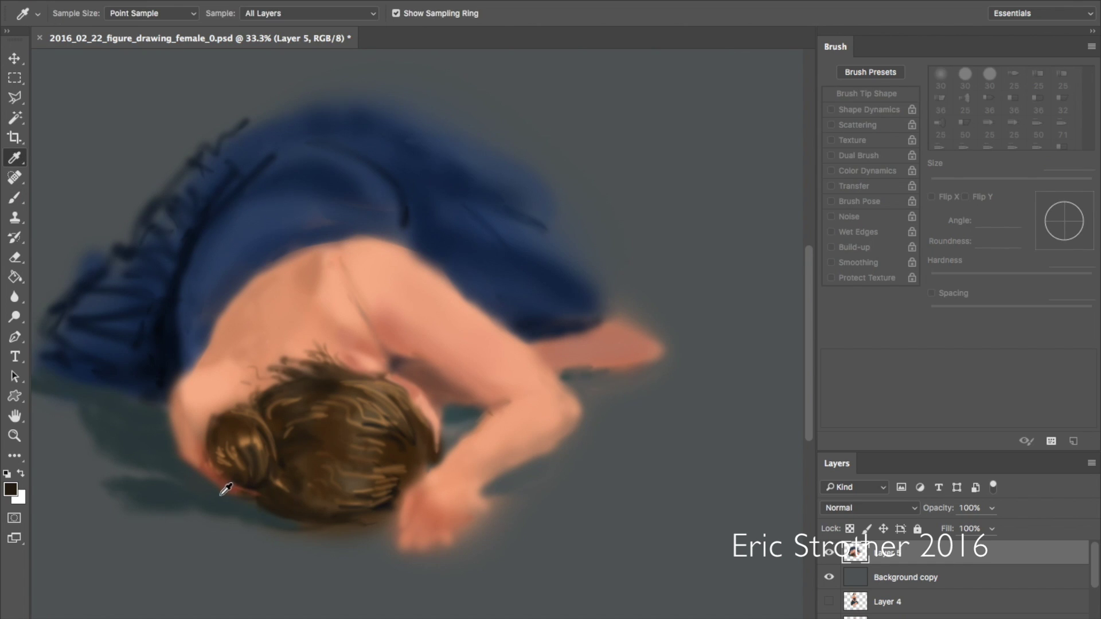
pyautogui.keyDown('alt'); pyautogui.click(222, 493); pyautogui.keyUp('alt')
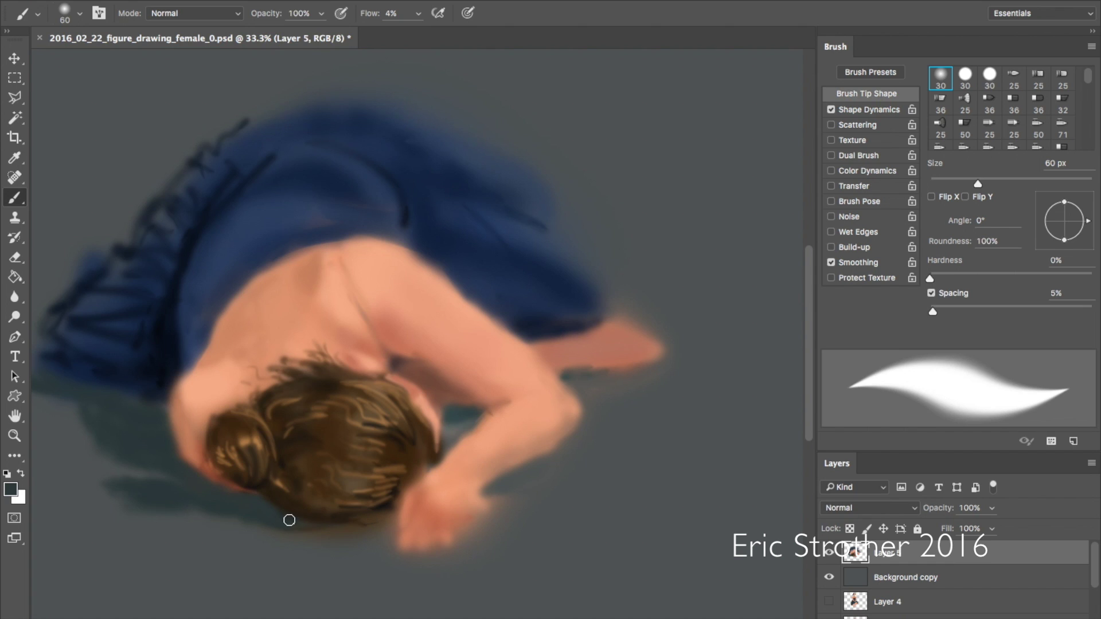
pyautogui.keyDown('alt'); pyautogui.click(307, 552); pyautogui.keyUp('alt')
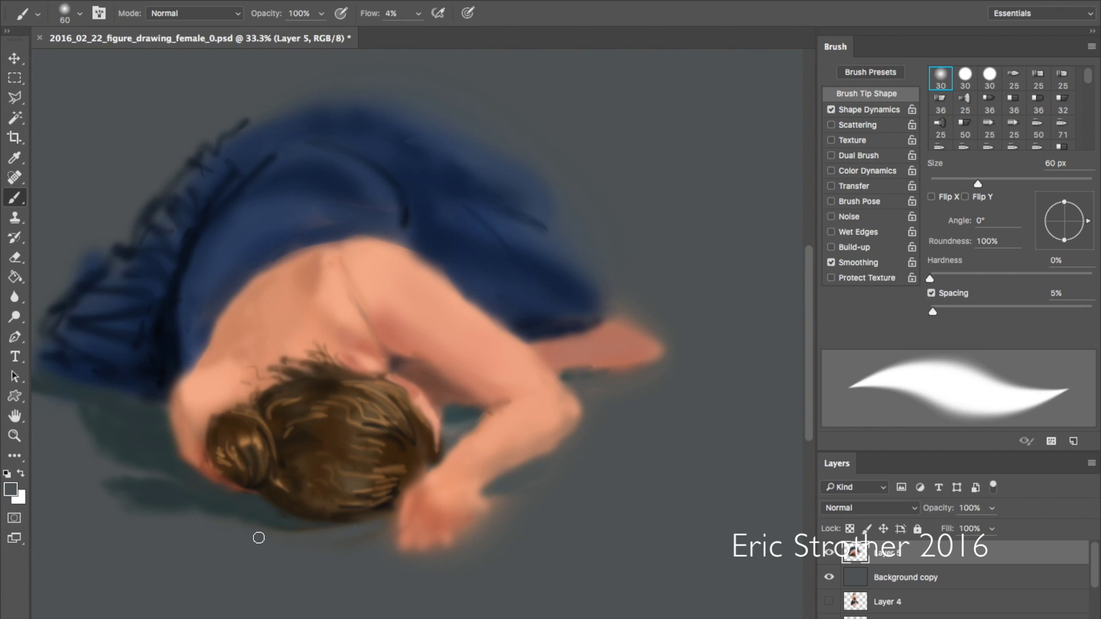
pyautogui.keyDown('alt'); pyautogui.click(182, 495); pyautogui.keyUp('alt')
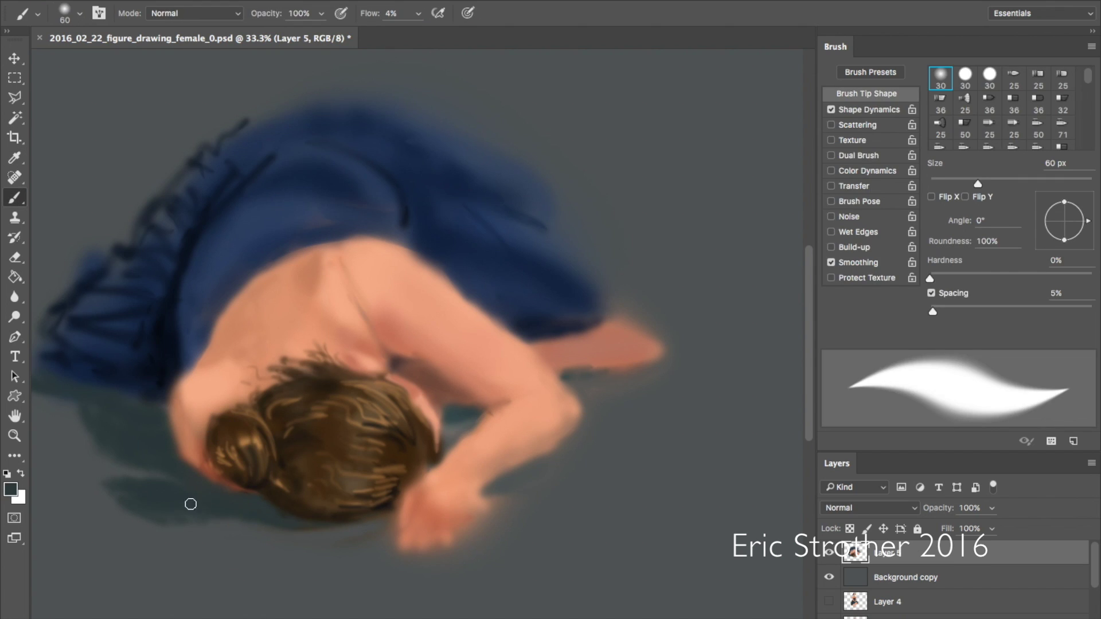
pyautogui.keyDown('alt'); pyautogui.click(160, 492); pyautogui.keyUp('alt')
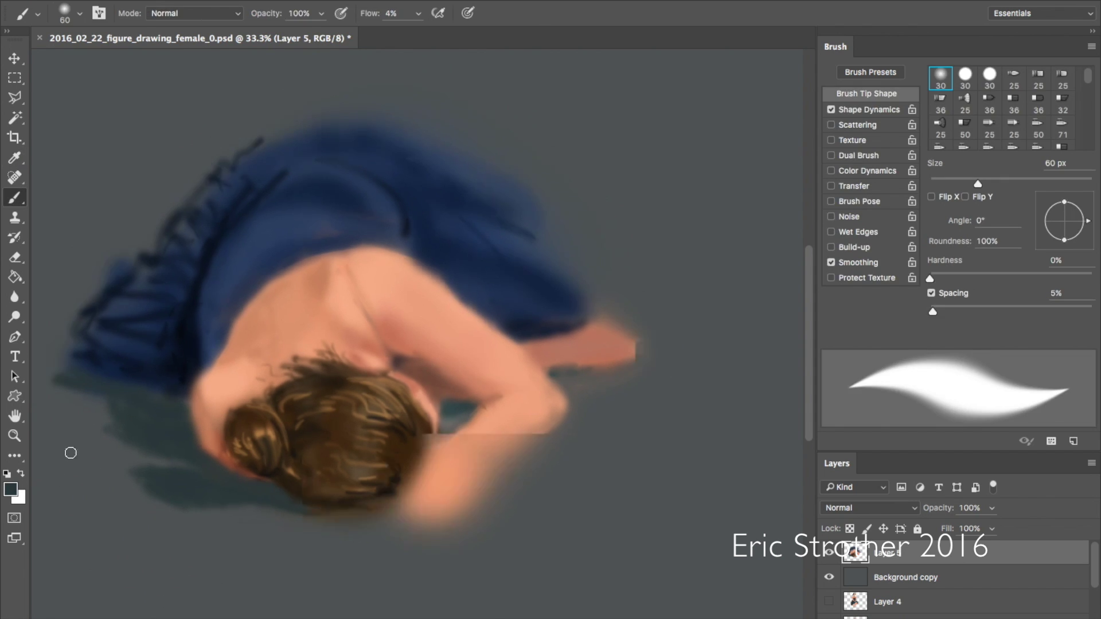
pyautogui.hotkey('ctrl', '-')
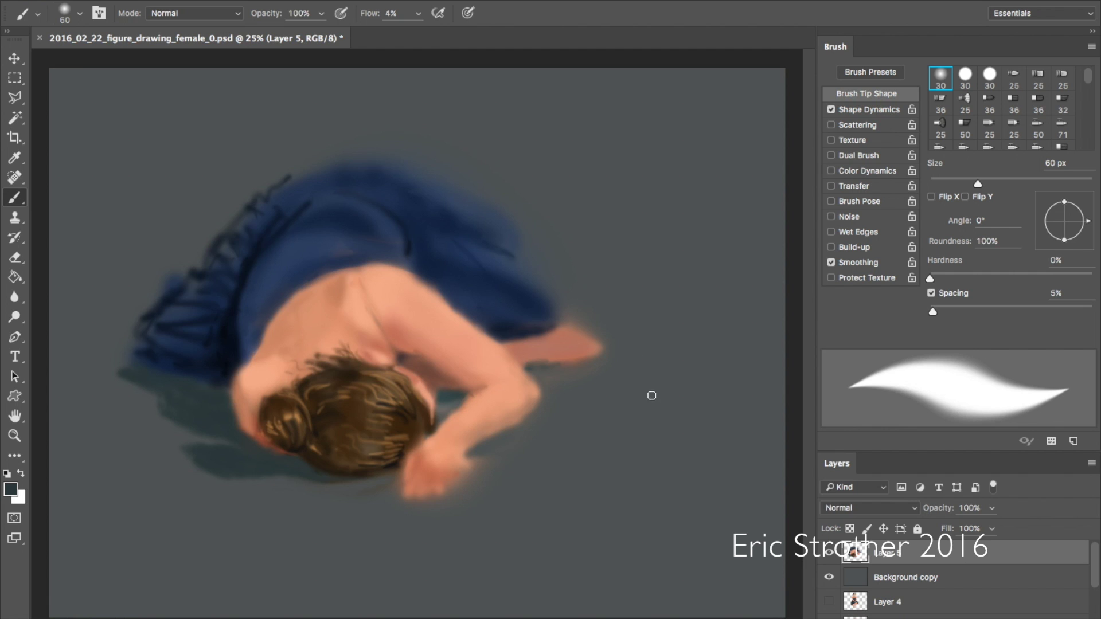
# - Darken the shadow between face and forearm and dab hair brown near the forearm
pyautogui.hotkey('ctrl', '+')
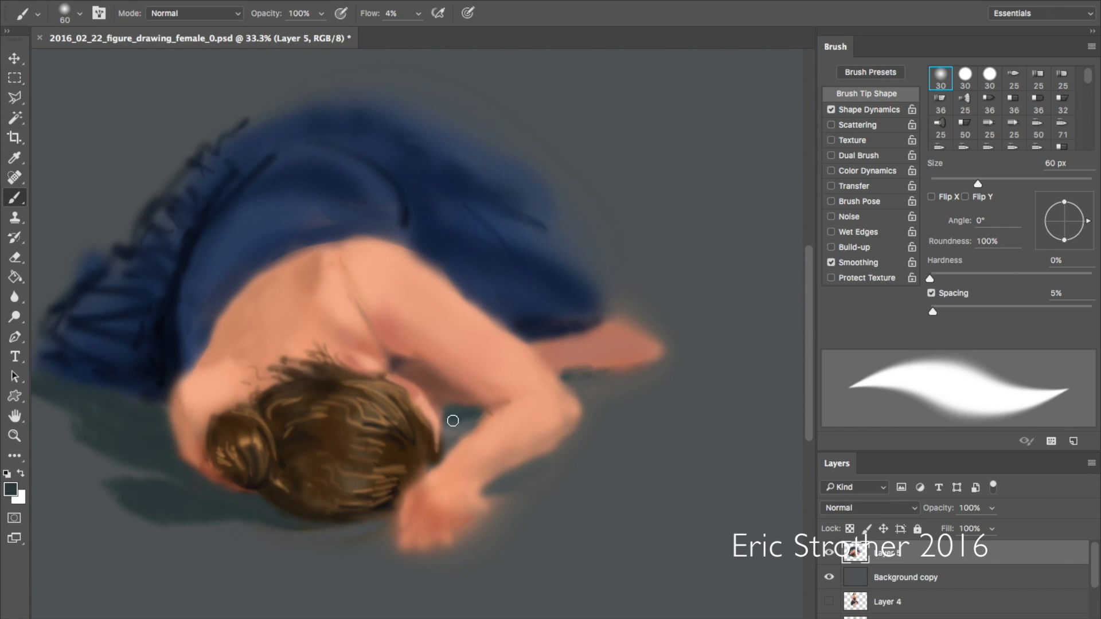
pyautogui.moveTo(478, 421)
pyautogui.mouseDown()
pyautogui.moveTo(443, 451)
pyautogui.moveTo(487, 417)
pyautogui.mouseUp()
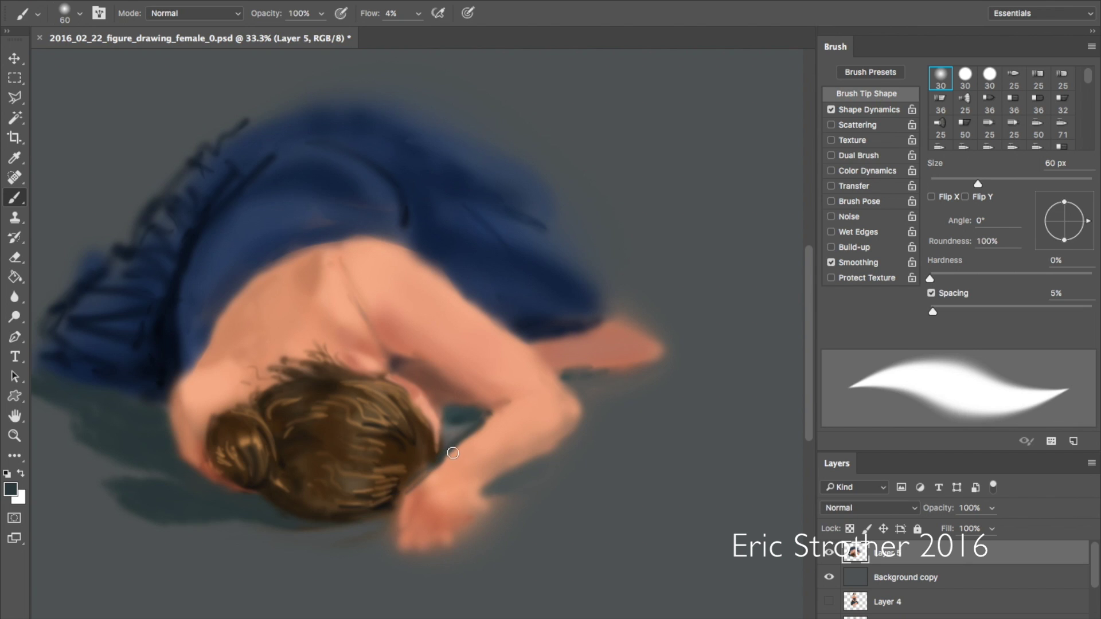
pyautogui.keyDown('alt'); pyautogui.click(414, 459); pyautogui.keyUp('alt')
pyautogui.moveTo(418, 466); pyautogui.dragTo(406, 493)
# - Paint soft skin tone over the hand and reddish-brown along its left edge
pyautogui.press('alt')
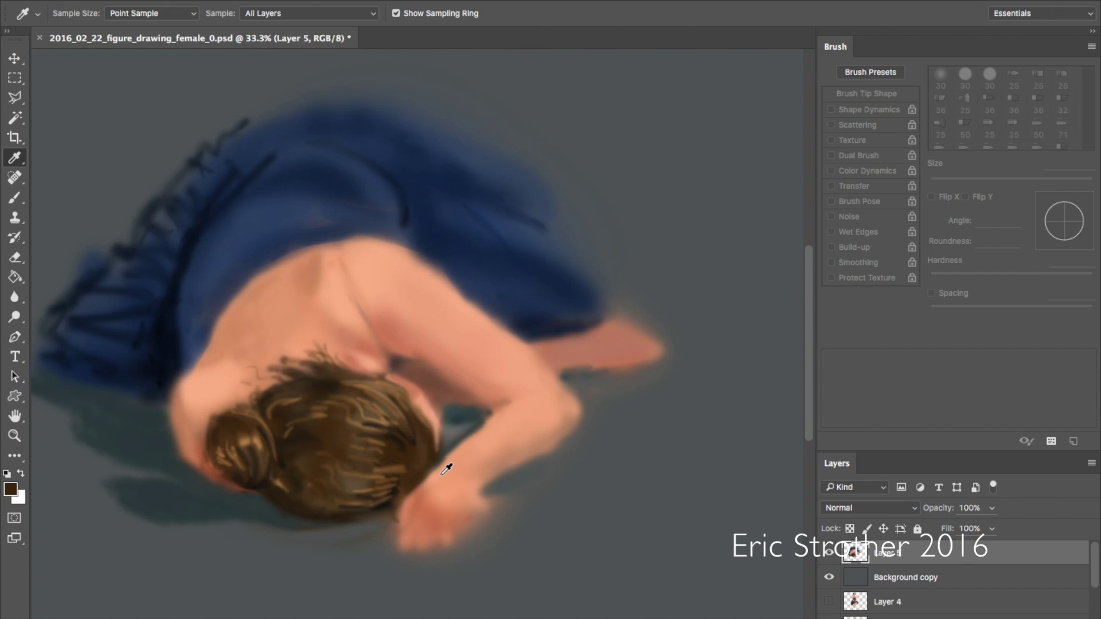
pyautogui.keyDown('alt'); pyautogui.click(450, 471); pyautogui.keyUp('alt')
pyautogui.moveTo(416, 497); pyautogui.dragTo(402, 530)
pyautogui.keyDown('alt'); pyautogui.click(422, 514); pyautogui.keyUp('alt')
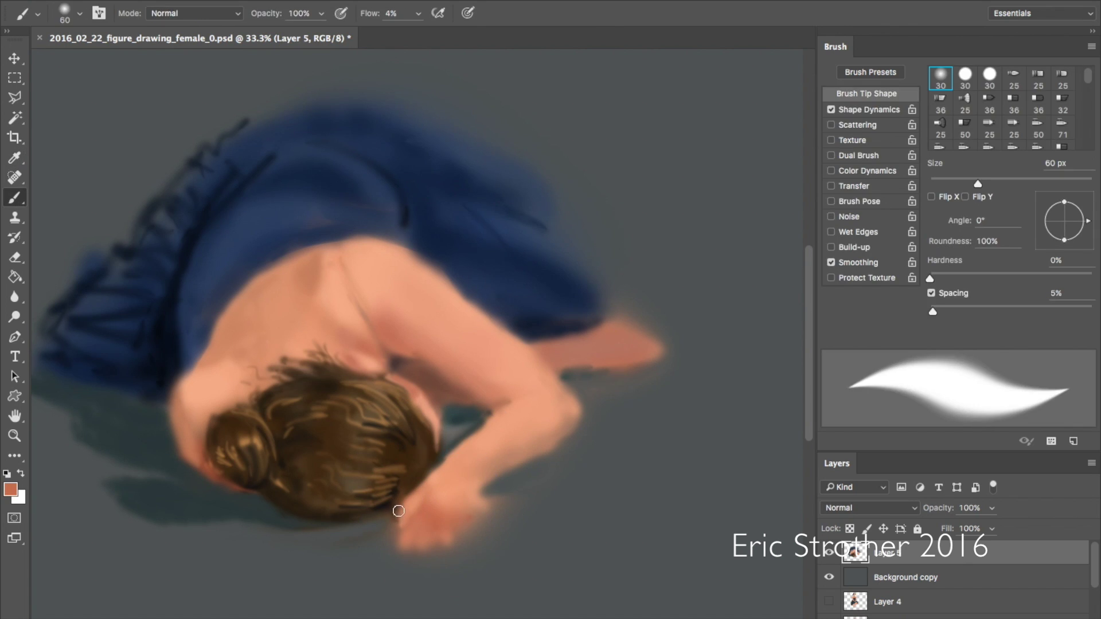
pyautogui.moveTo(397, 509); pyautogui.dragTo(403, 506)
# - Sample a darker brown and draw dark lines down the hand's left side and fingers
pyautogui.press('alt')
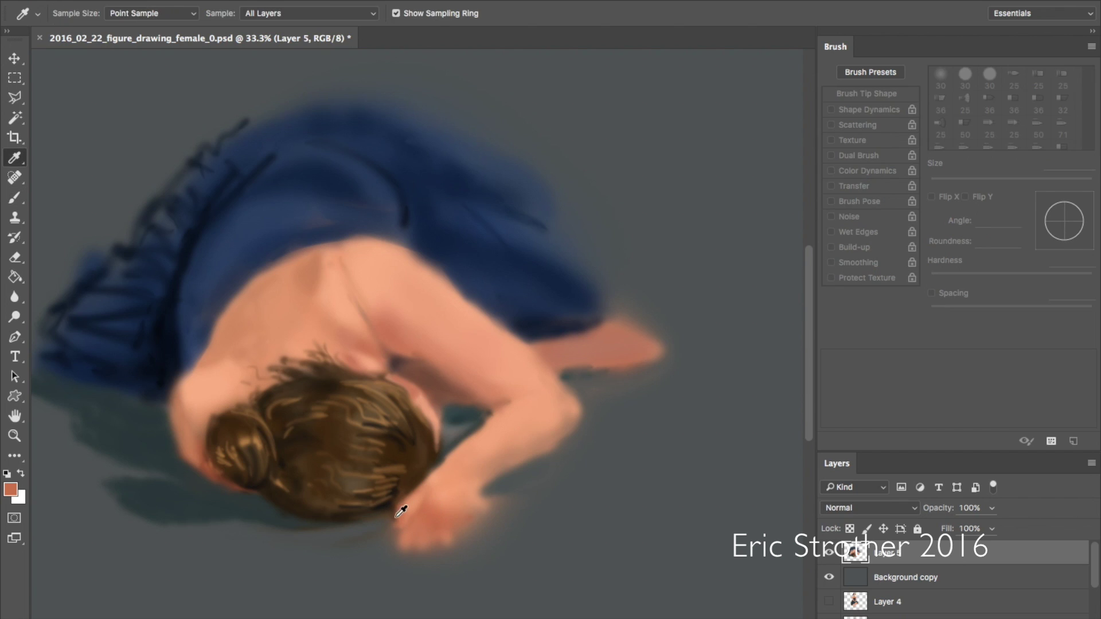
pyautogui.keyDown('alt'); pyautogui.click(424, 370); pyautogui.keyUp('alt')
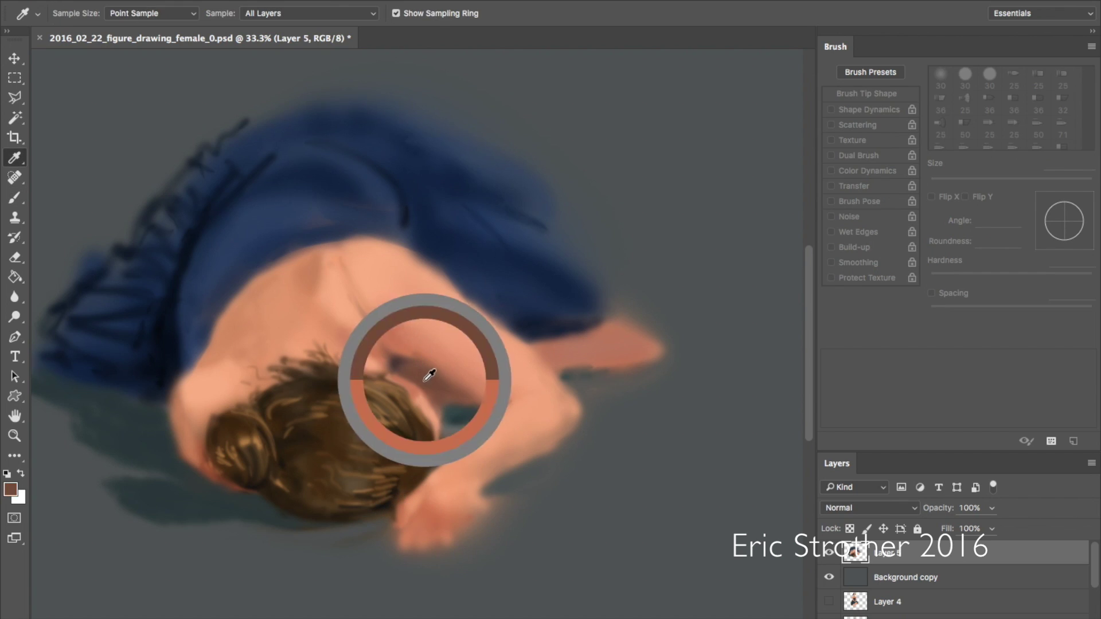
pyautogui.moveTo(425, 489)
pyautogui.mouseDown()
pyautogui.moveTo(400, 540)
pyautogui.moveTo(424, 493)
pyautogui.moveTo(420, 536)
pyautogui.mouseUp()
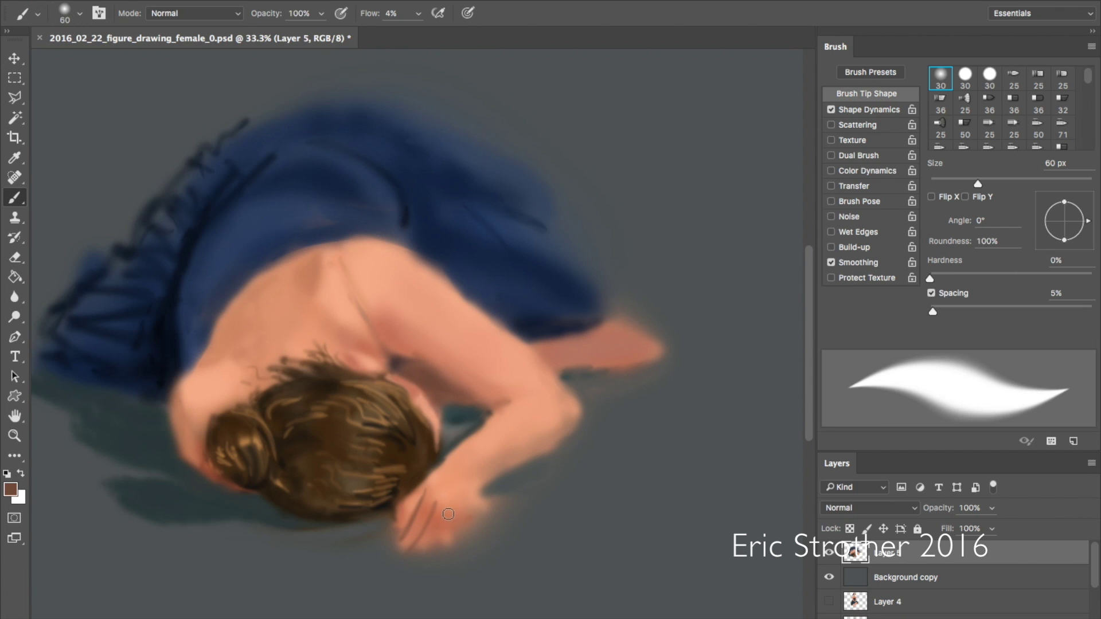
pyautogui.moveTo(452, 505); pyautogui.dragTo(426, 547)
pyautogui.moveTo(473, 504); pyautogui.dragTo(457, 536)
# - Soften the dark finger lines with sampled peach skin tone
pyautogui.press('i')
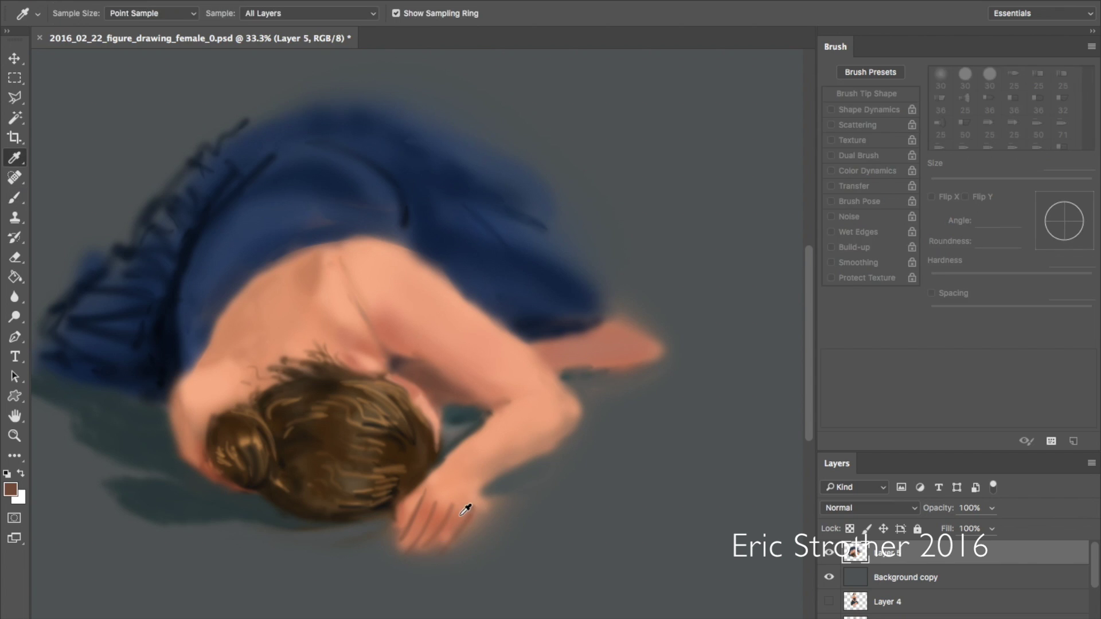
pyautogui.click(450, 491)
pyautogui.press('b')
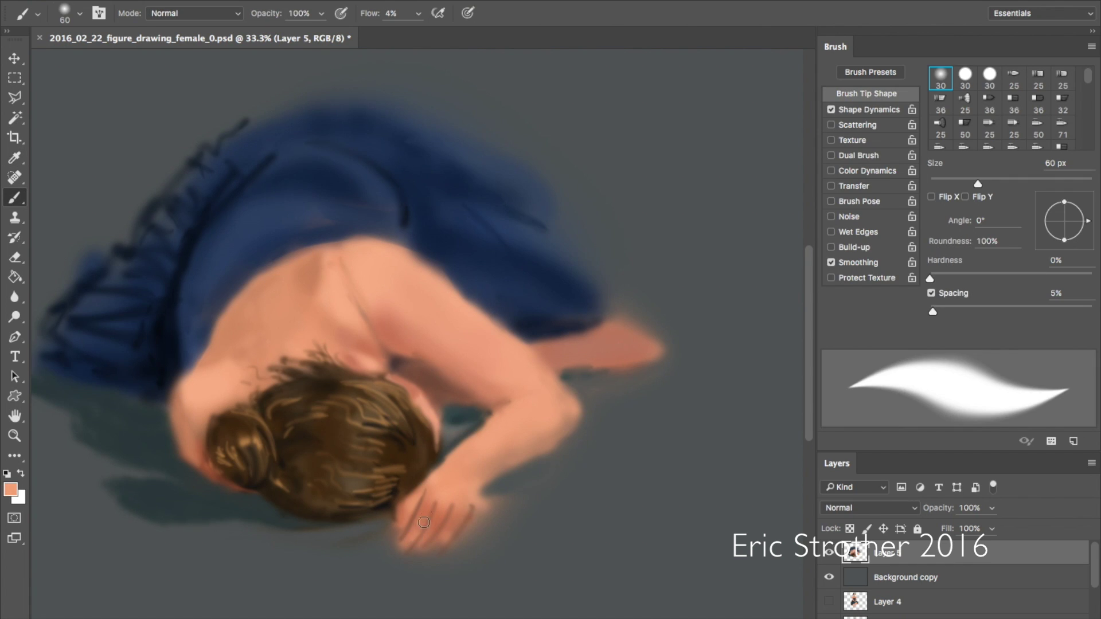
pyautogui.moveTo(431, 506); pyautogui.dragTo(411, 544)
pyautogui.moveTo(446, 505)
pyautogui.mouseDown()
pyautogui.moveTo(431, 533)
pyautogui.moveTo(455, 511)
pyautogui.moveTo(447, 539)
pyautogui.moveTo(462, 507)
pyautogui.moveTo(441, 542)
pyautogui.moveTo(472, 514)
pyautogui.mouseUp()
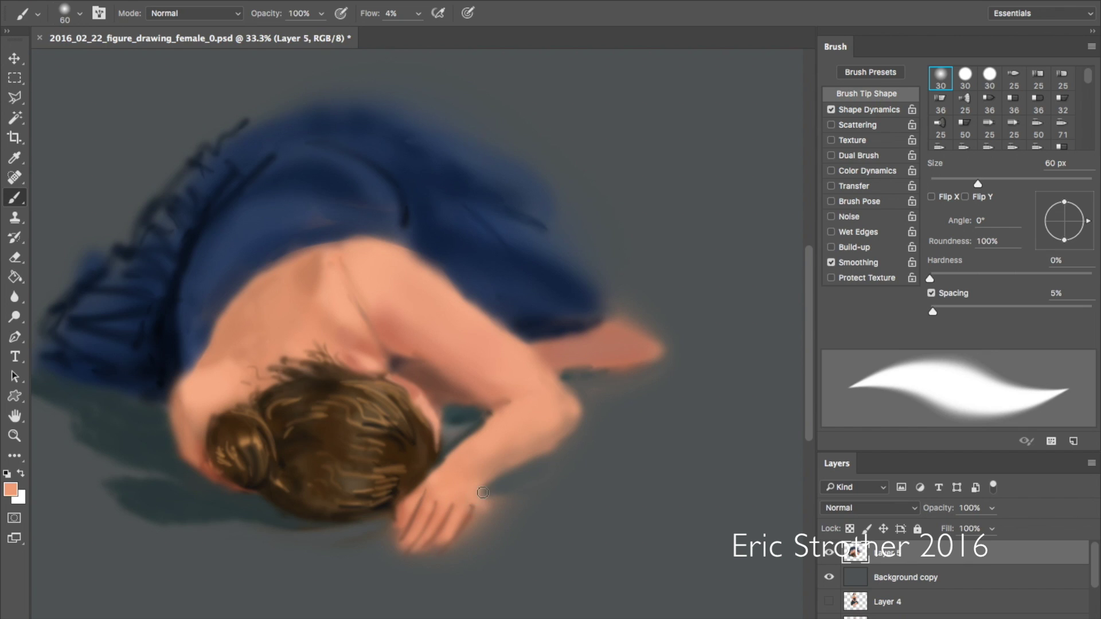
pyautogui.moveTo(471, 521)
pyautogui.mouseDown()
pyautogui.moveTo(467, 507)
pyautogui.moveTo(446, 543)
pyautogui.mouseUp()
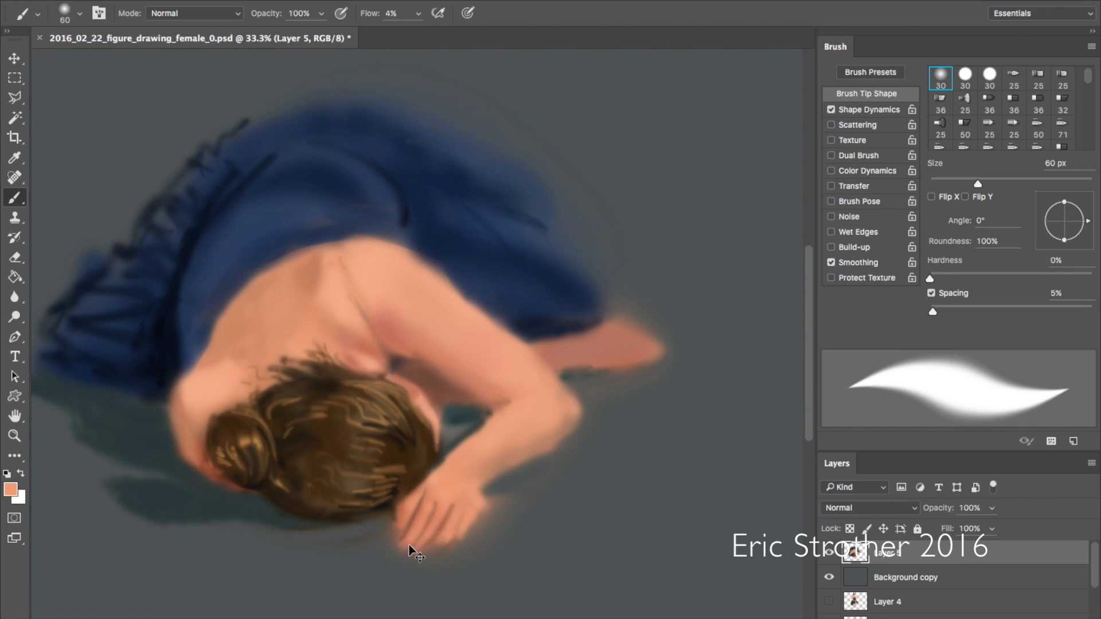
pyautogui.press('super+equal')
# - Paint over the leftmost finger line and blend the fingertips into the grey background
pyautogui.scroll(-5, 475, 459)
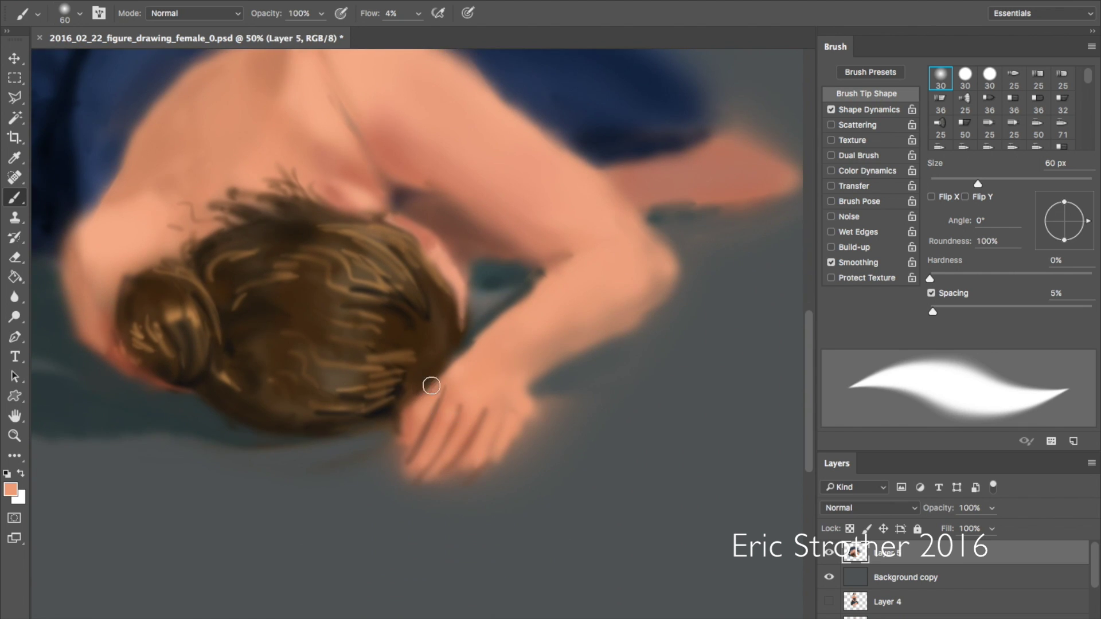
pyautogui.moveTo(440, 394); pyautogui.dragTo(437, 405)
pyautogui.keyDown('alt'); pyautogui.click(508, 508); pyautogui.keyUp('alt')
pyautogui.moveTo(390, 479)
pyautogui.mouseDown()
pyautogui.moveTo(398, 445)
pyautogui.moveTo(401, 462)
pyautogui.mouseUp()
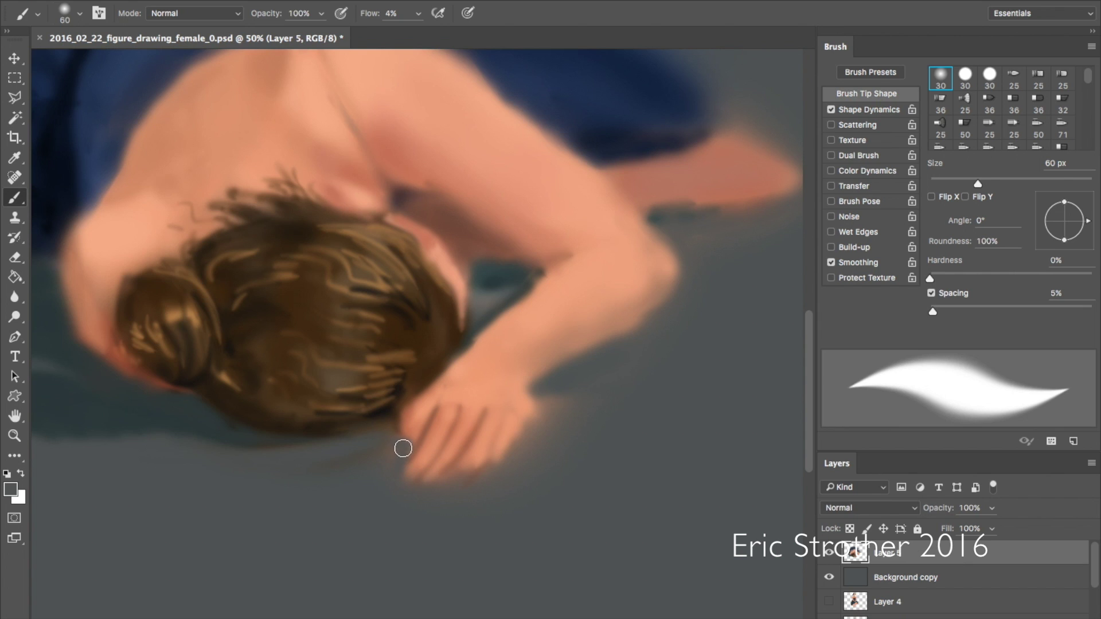
# - Tint the left fingertip with skin colour and shade the hand's left edge darker
pyautogui.press('i')
pyautogui.click(411, 419)
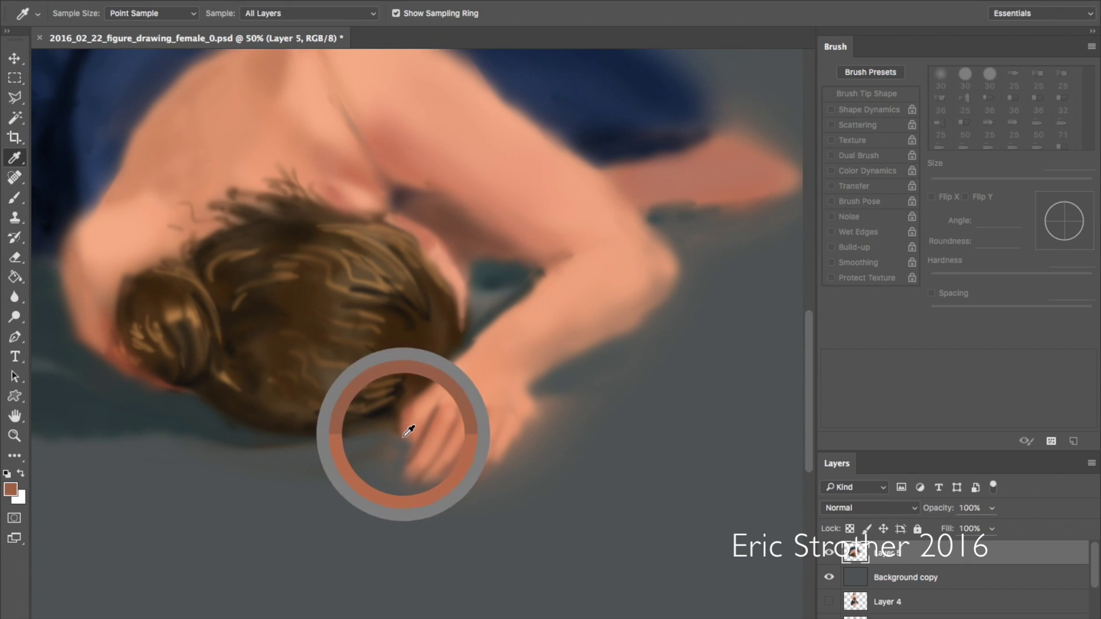
pyautogui.press('b')
pyautogui.moveTo(405, 437); pyautogui.dragTo(412, 433)
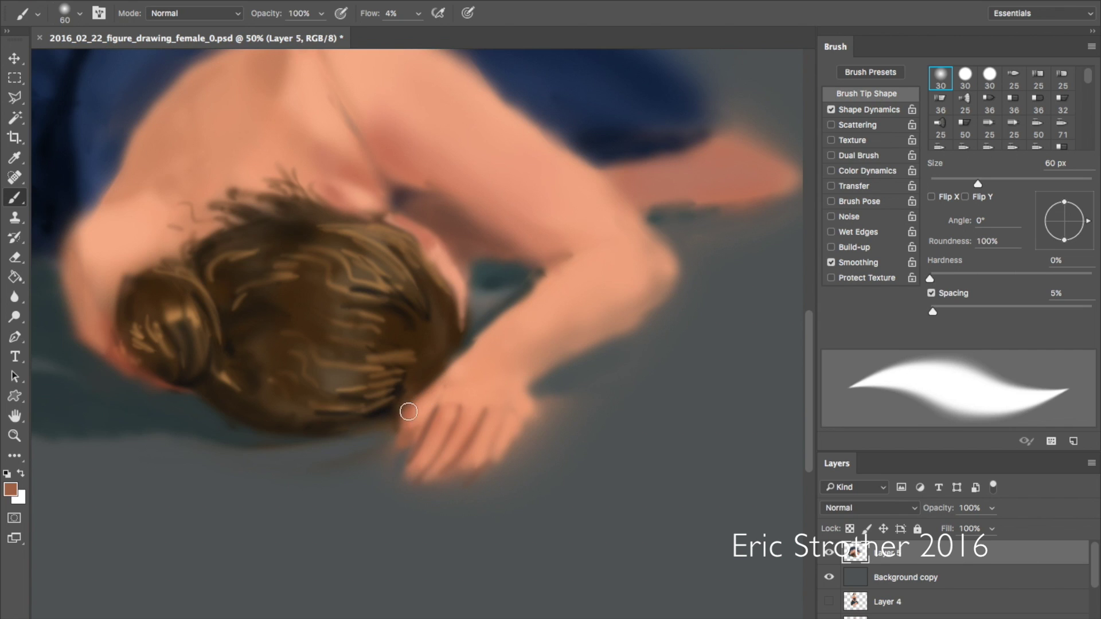
pyautogui.keyDown('alt'); pyautogui.click(438, 422); pyautogui.keyUp('alt')
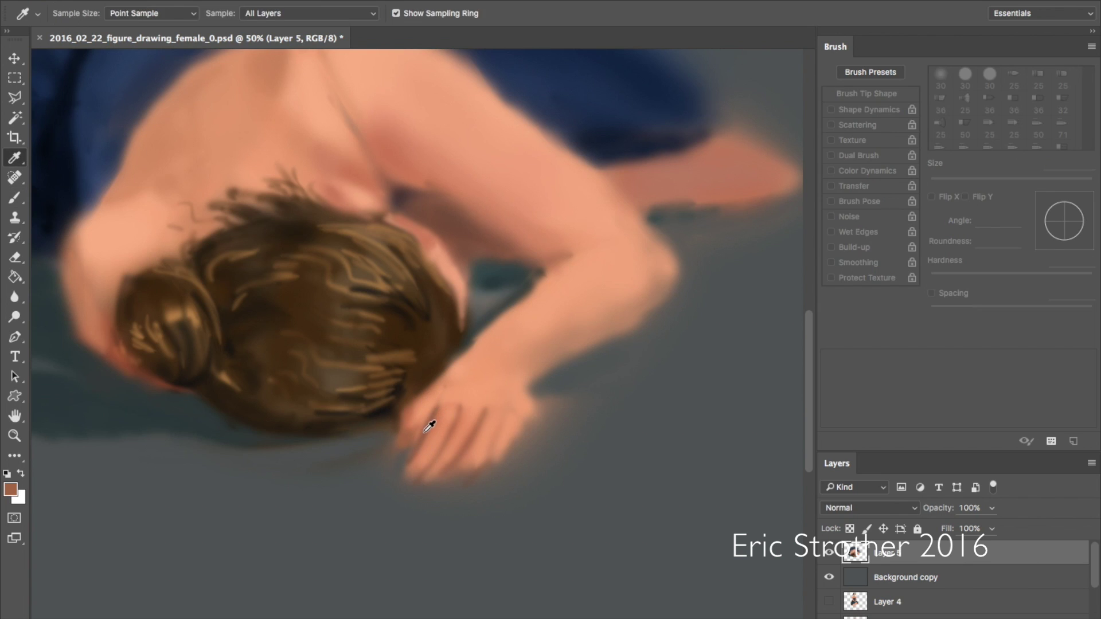
pyautogui.moveTo(430, 403); pyautogui.dragTo(440, 374)
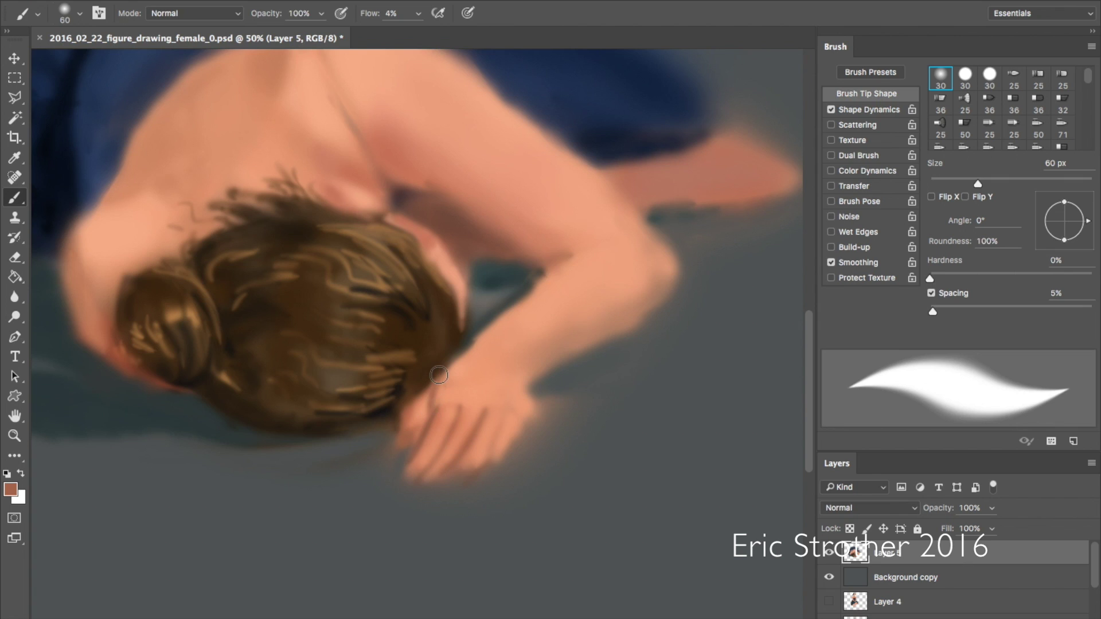
pyautogui.moveTo(420, 421)
pyautogui.mouseDown()
pyautogui.moveTo(479, 290)
pyautogui.moveTo(440, 348)
pyautogui.moveTo(433, 383)
pyautogui.moveTo(460, 360)
pyautogui.moveTo(432, 383)
pyautogui.moveTo(556, 269)
pyautogui.mouseUp()
# - Add light peach around the elbow and soften the forearm's lower edge with grey
pyautogui.keyDown('alt'); pyautogui.click(609, 263); pyautogui.keyUp('alt')
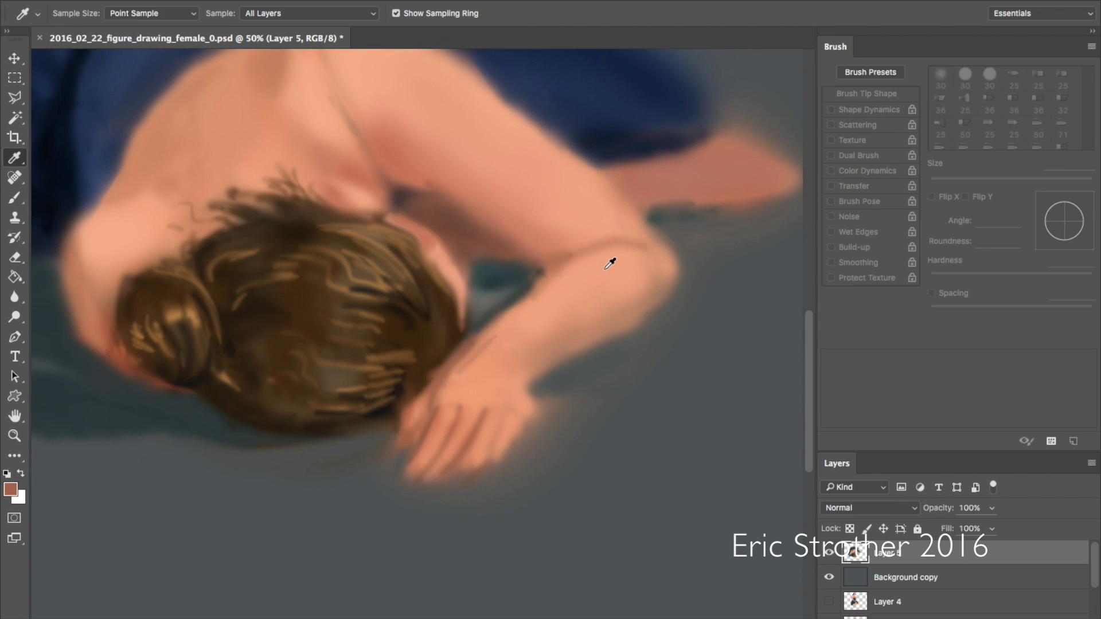
pyautogui.moveTo(592, 216)
pyautogui.mouseDown()
pyautogui.moveTo(617, 241)
pyautogui.moveTo(554, 316)
pyautogui.moveTo(642, 292)
pyautogui.moveTo(627, 306)
pyautogui.moveTo(630, 327)
pyautogui.moveTo(527, 378)
pyautogui.mouseUp()
pyautogui.keyDown('alt'); pyautogui.click(632, 357); pyautogui.keyUp('alt')
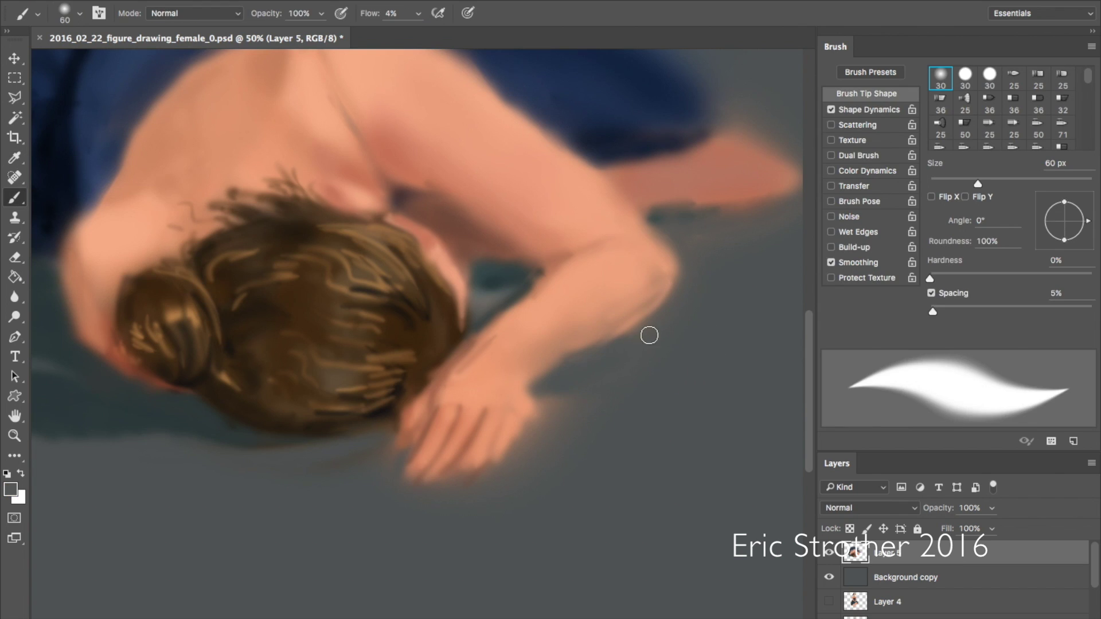
pyautogui.moveTo(579, 342)
pyautogui.mouseDown()
pyautogui.moveTo(533, 400)
pyautogui.moveTo(518, 395)
pyautogui.moveTo(532, 403)
pyautogui.moveTo(545, 393)
pyautogui.moveTo(534, 419)
pyautogui.moveTo(530, 390)
pyautogui.moveTo(530, 420)
pyautogui.moveTo(554, 423)
pyautogui.moveTo(552, 401)
pyautogui.moveTo(512, 440)
pyautogui.moveTo(546, 431)
pyautogui.moveTo(556, 414)
pyautogui.moveTo(543, 437)
pyautogui.mouseUp()
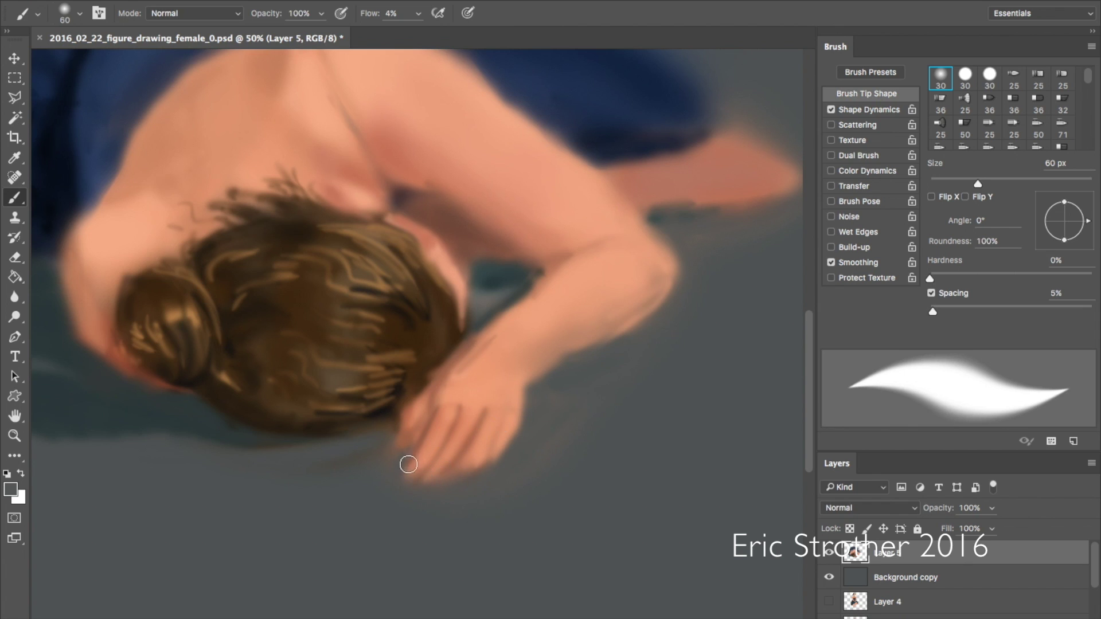
# - Paint orange skin tone along the fingertips and the hand's lower edge
pyautogui.keyDown('alt'); pyautogui.click(432, 441); pyautogui.keyUp('alt')
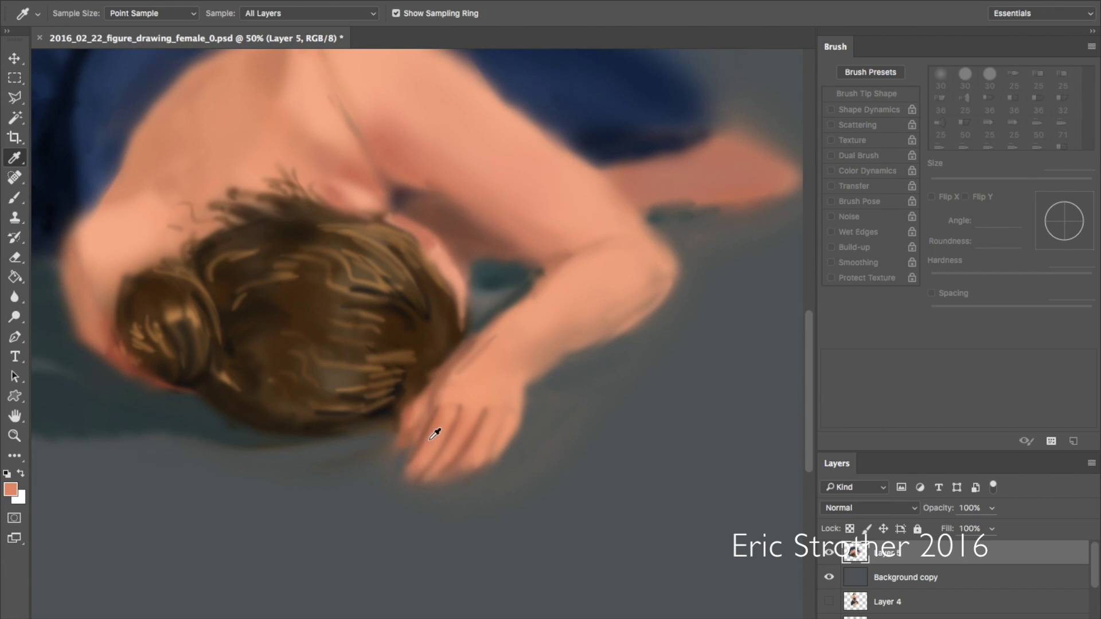
pyautogui.keyDown('alt'); pyautogui.click(435, 434); pyautogui.keyUp('alt')
pyautogui.moveTo(425, 459); pyautogui.dragTo(433, 422)
pyautogui.moveTo(424, 467)
pyautogui.mouseDown()
pyautogui.moveTo(465, 467)
pyautogui.moveTo(453, 432)
pyautogui.moveTo(496, 459)
pyautogui.moveTo(490, 424)
pyautogui.mouseUp()
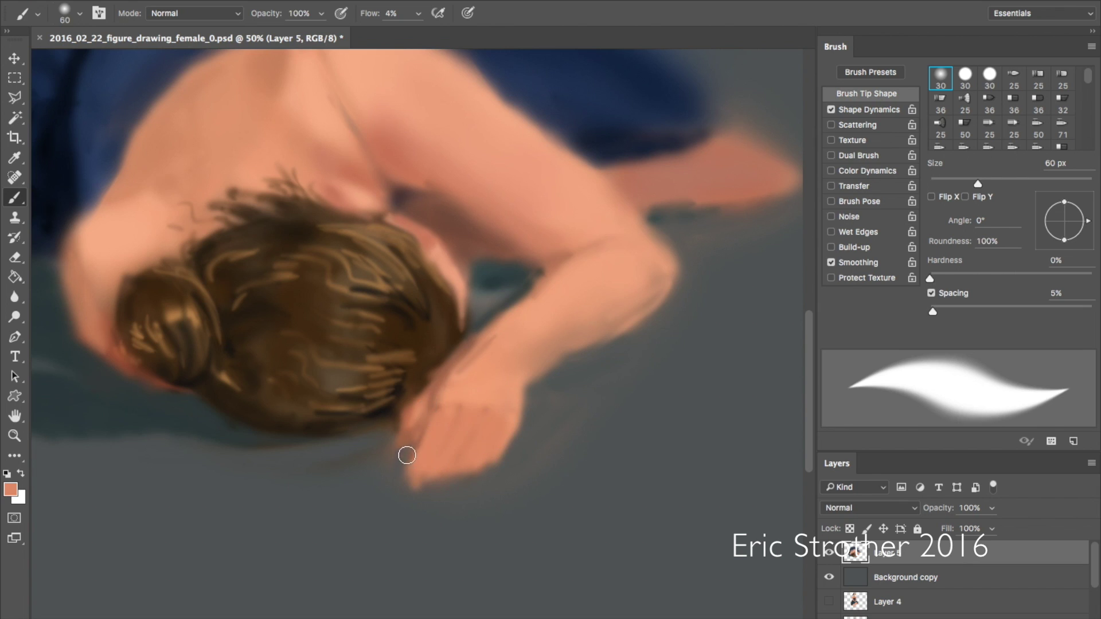
# - Heal the streak along the hand's edge with the Spot Healing Brush
pyautogui.press('j')
pyautogui.press('i')
pyautogui.click(529, 267)
pyautogui.press('j')
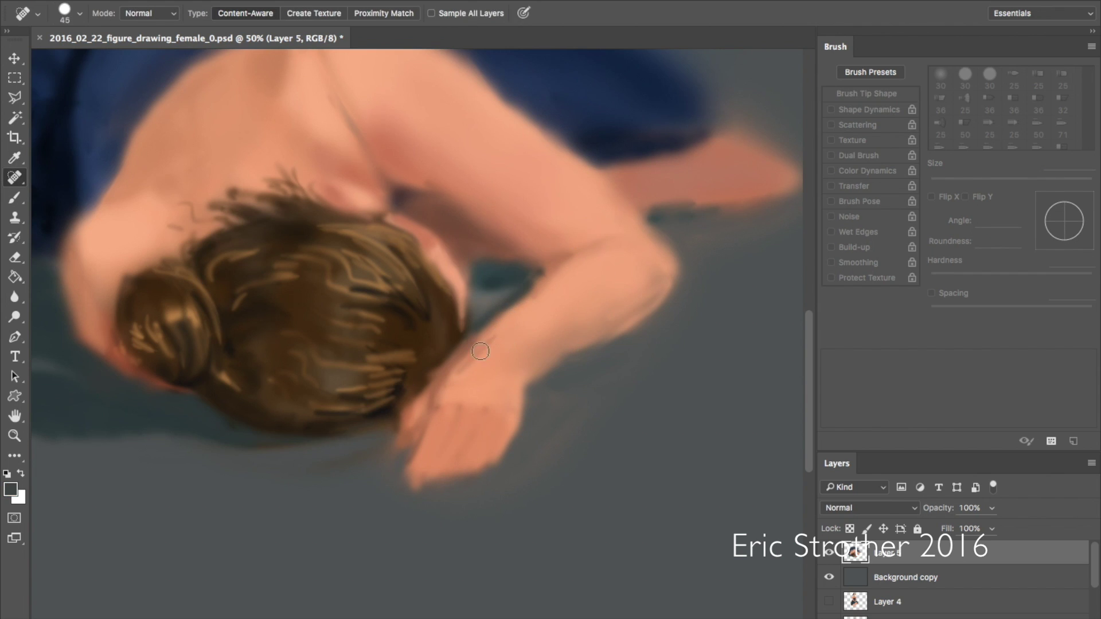
pyautogui.moveTo(397, 420); pyautogui.dragTo(385, 445)
# - Paint a thin dark line along the hand's left edge with the brush
pyautogui.press('i')
pyautogui.click(528, 267)
pyautogui.press('j')
pyautogui.press('b')
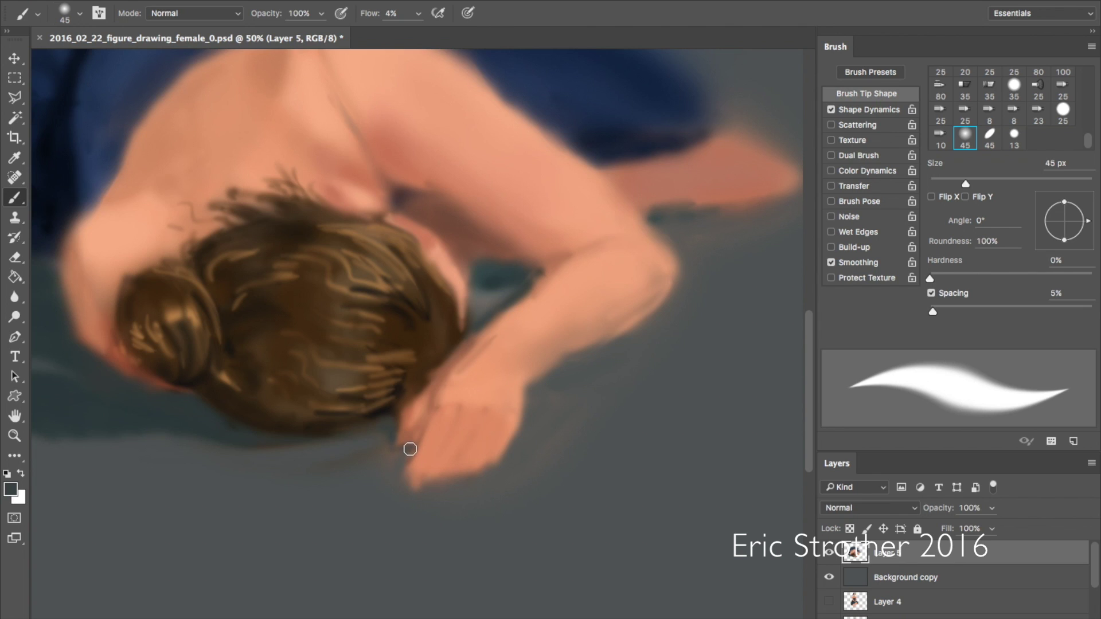
pyautogui.moveTo(409, 443)
pyautogui.mouseDown()
pyautogui.moveTo(425, 414)
pyautogui.moveTo(401, 476)
pyautogui.mouseUp()
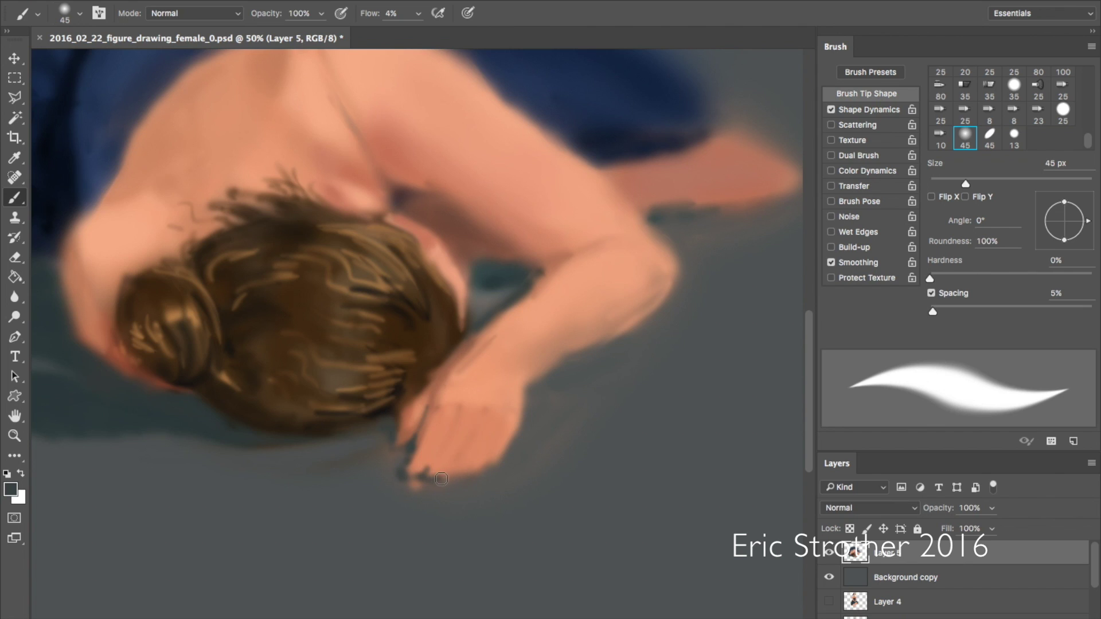
# - Paint dark strokes into the gaps between the fingertips
pyautogui.moveTo(463, 462); pyautogui.dragTo(427, 476)
pyautogui.moveTo(458, 465)
pyautogui.mouseDown()
pyautogui.moveTo(466, 477)
pyautogui.moveTo(483, 453)
pyautogui.mouseUp()
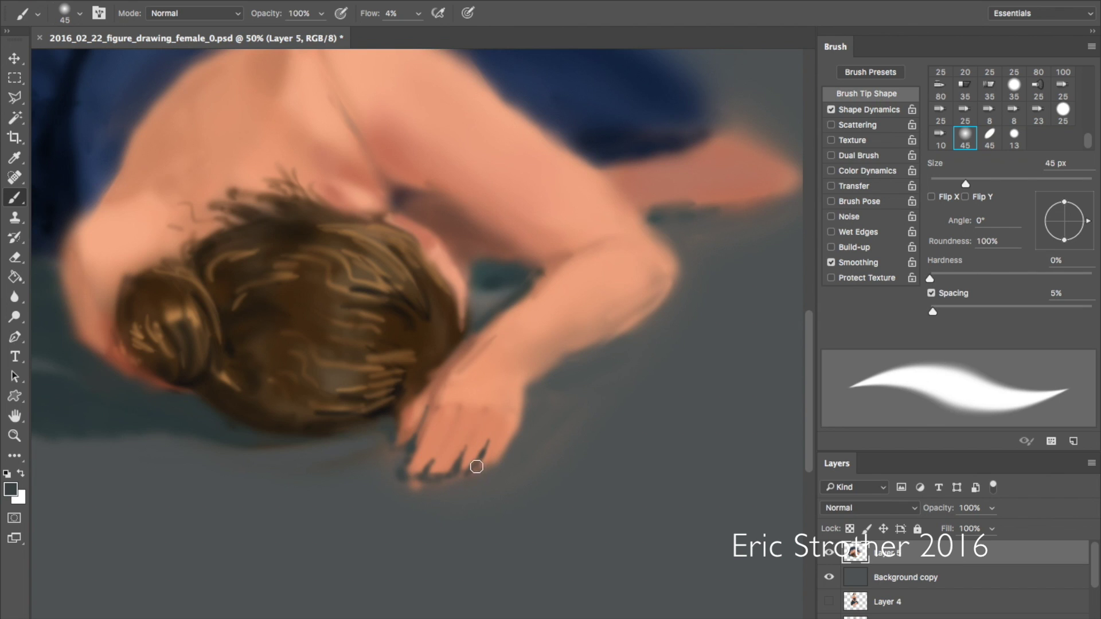
pyautogui.keyDown('alt'); pyautogui.click(538, 440); pyautogui.keyUp('alt')
pyautogui.keyDown('alt'); pyautogui.click(475, 440); pyautogui.keyUp('alt')
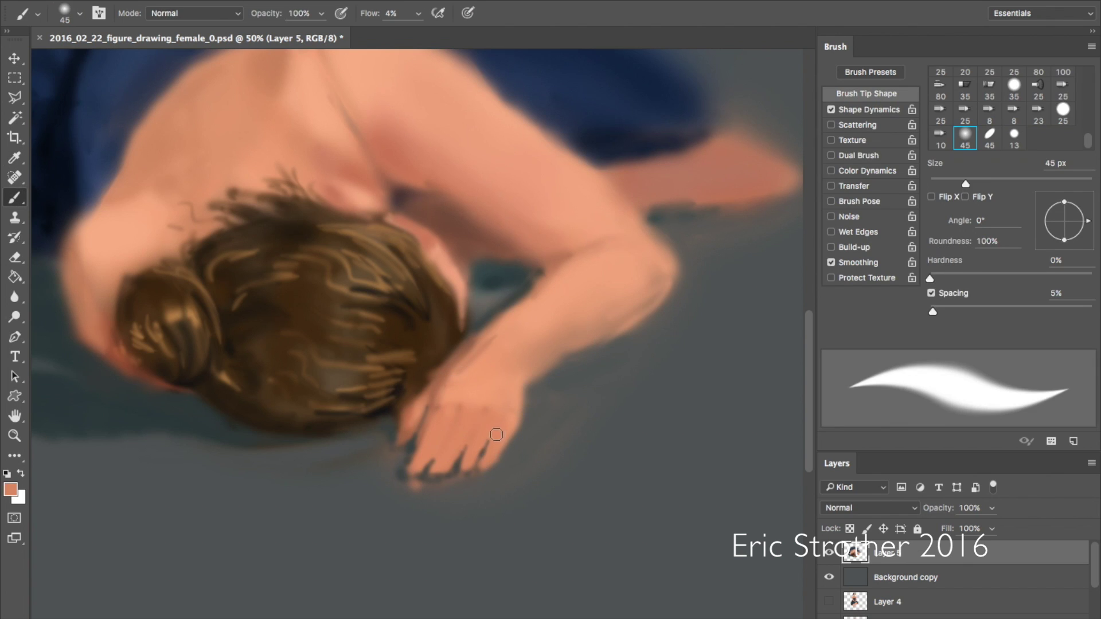
# - Sample dark brown and draw thin lines between the fingers to define them
pyautogui.press('alt')
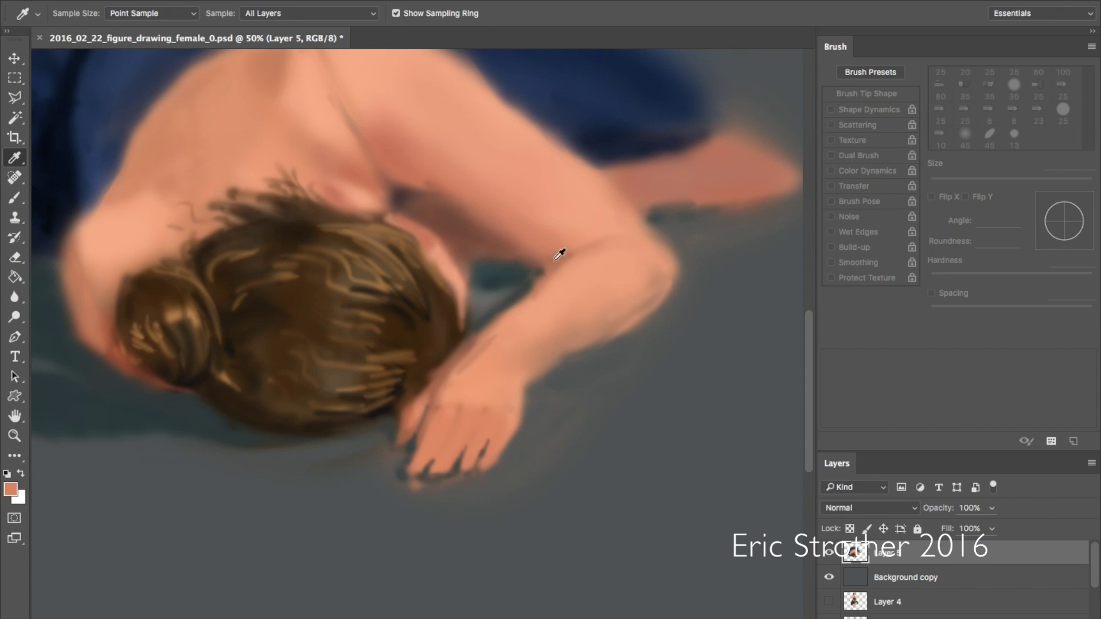
pyautogui.keyDown('alt'); pyautogui.click(457, 239); pyautogui.keyUp('alt')
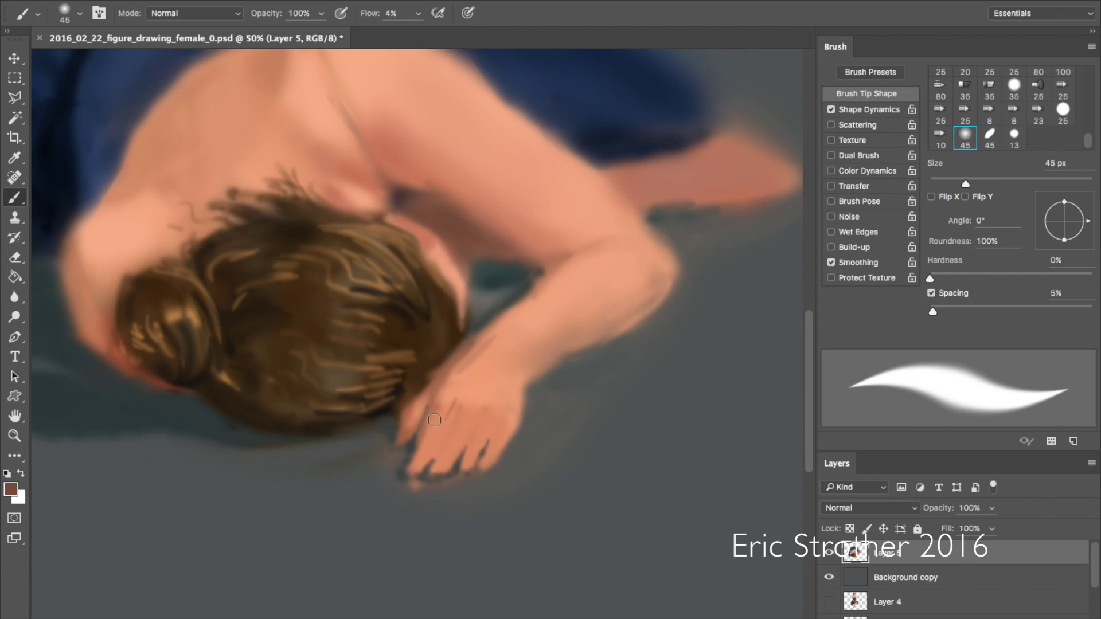
pyautogui.moveTo(457, 408)
pyautogui.mouseDown()
pyautogui.moveTo(434, 456)
pyautogui.moveTo(461, 395)
pyautogui.moveTo(431, 448)
pyautogui.mouseUp()
pyautogui.moveTo(474, 412)
pyautogui.mouseDown()
pyautogui.moveTo(450, 473)
pyautogui.moveTo(472, 427)
pyautogui.moveTo(453, 464)
pyautogui.mouseUp()
pyautogui.keyDown('alt'); pyautogui.click(455, 467); pyautogui.keyUp('alt')
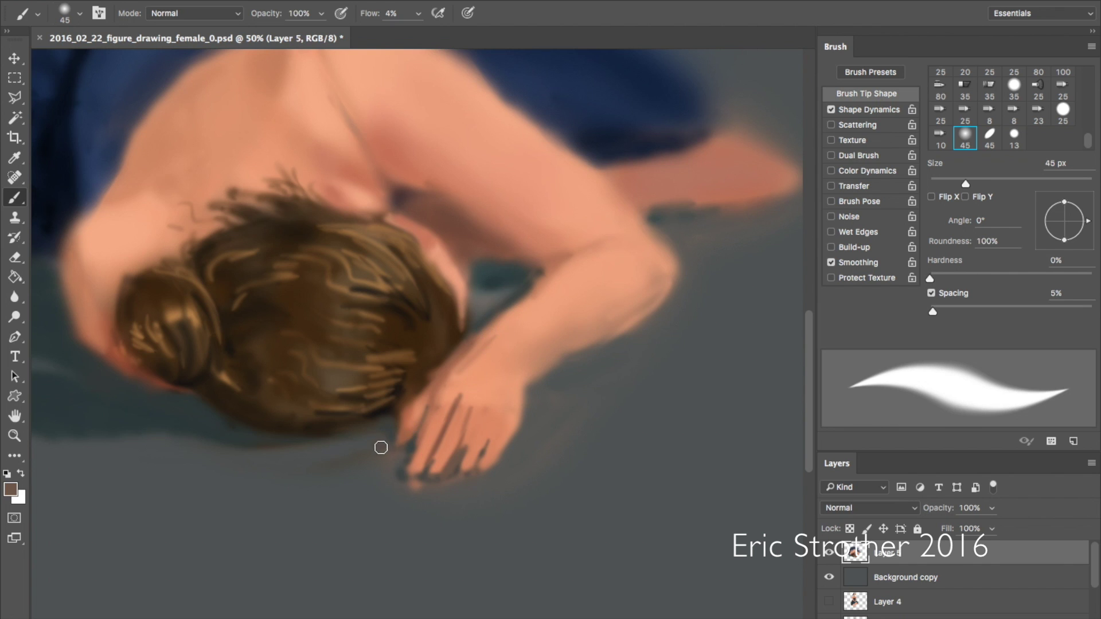
pyautogui.hotkey('ctrl', '-')
pyautogui.hotkey('ctrl', '-')
pyautogui.hotkey('ctrl', '-')
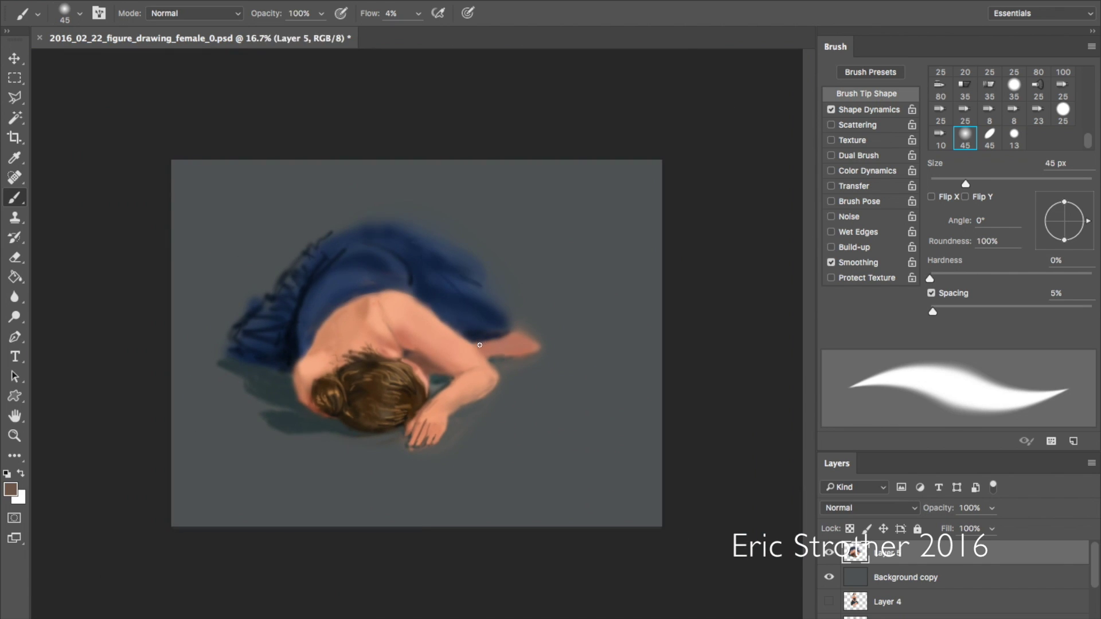
# - Extend the fingertip and soften the dark gap between fingers with peach paint
pyautogui.hotkey('ctrl', '+')
pyautogui.hotkey('ctrl', '+')
pyautogui.hotkey('ctrl', '+')
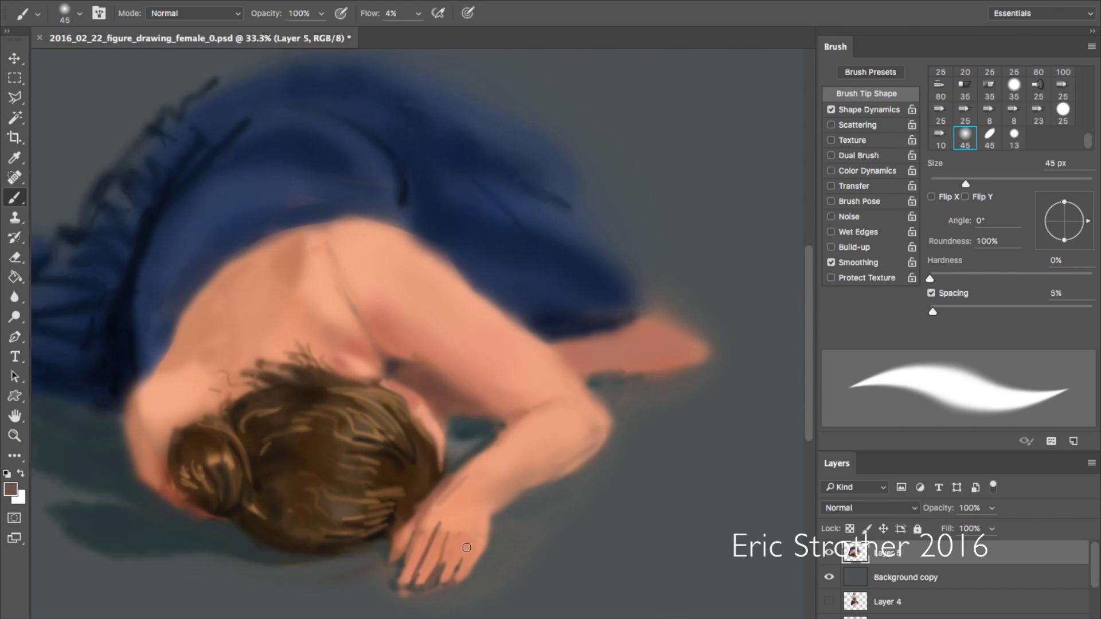
pyautogui.moveTo(809, 387); pyautogui.dragTo(590, 437)
pyautogui.keyDown('alt'); pyautogui.click(445, 450); pyautogui.keyUp('alt')
pyautogui.moveTo(419, 492); pyautogui.dragTo(426, 485)
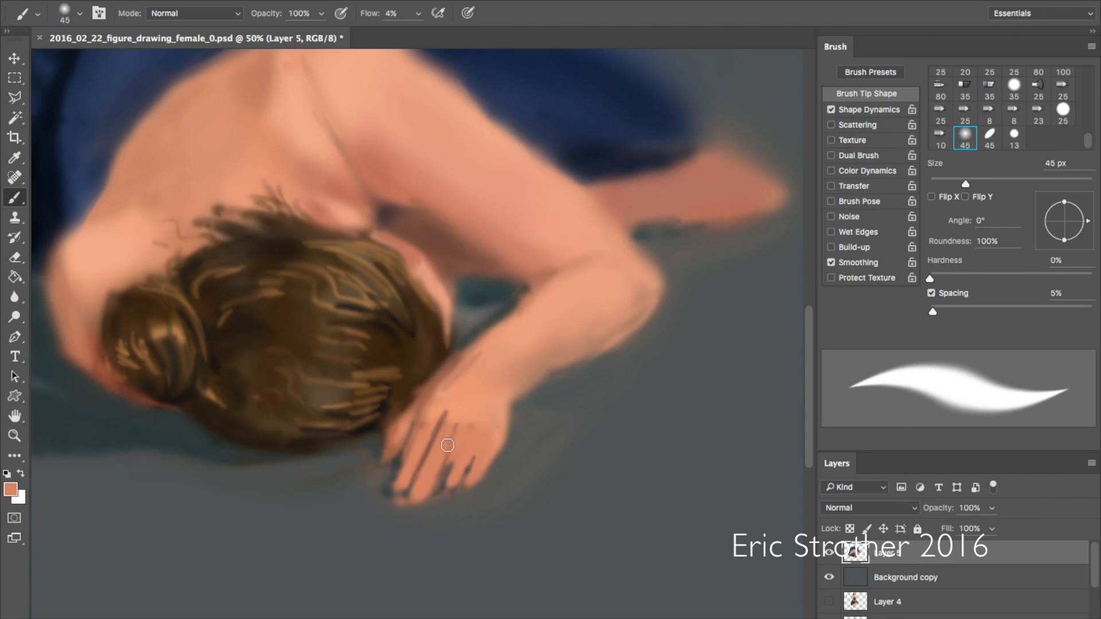
pyautogui.moveTo(451, 436)
pyautogui.mouseDown()
pyautogui.moveTo(454, 467)
pyautogui.moveTo(447, 459)
pyautogui.moveTo(465, 470)
pyautogui.moveTo(441, 491)
pyautogui.moveTo(460, 447)
pyautogui.mouseUp()
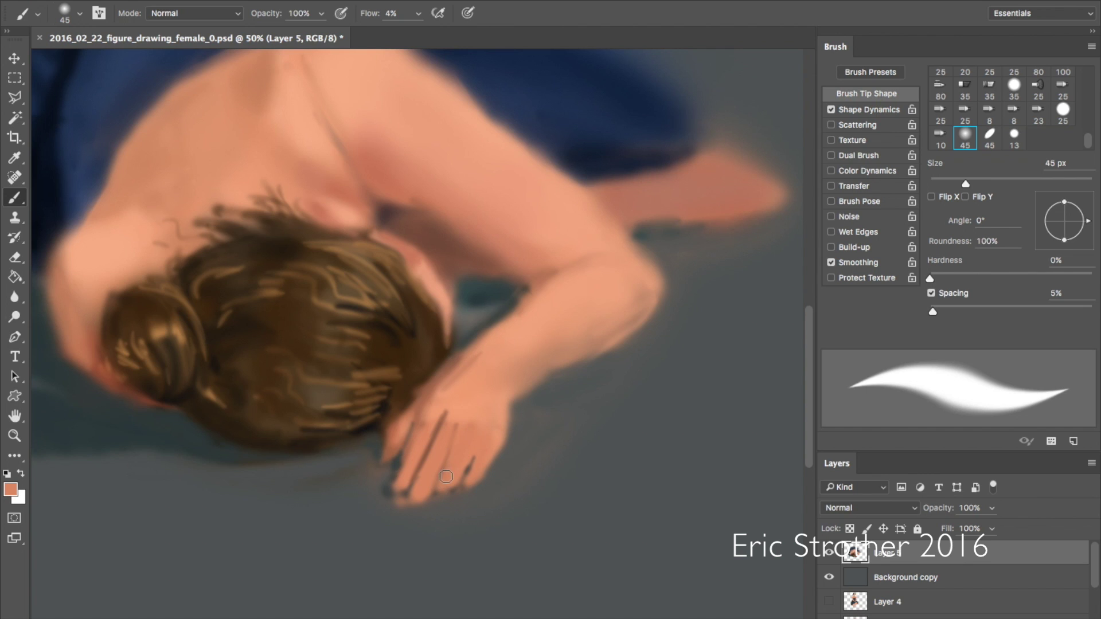
# - Lay faint peach strokes over the hand and tone down the fingertips with grey-blue
pyautogui.keyDown('alt'); pyautogui.click(482, 395); pyautogui.keyUp('alt')
pyautogui.moveTo(472, 424)
pyautogui.mouseDown()
pyautogui.moveTo(458, 455)
pyautogui.moveTo(488, 448)
pyautogui.mouseUp()
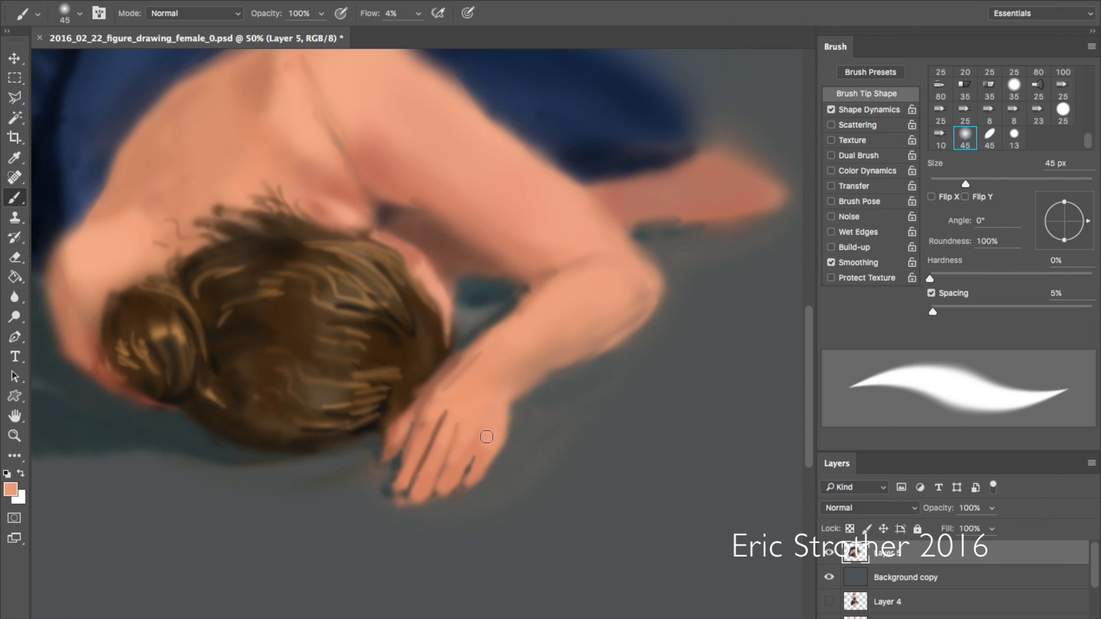
pyautogui.moveTo(472, 469); pyautogui.dragTo(472, 466)
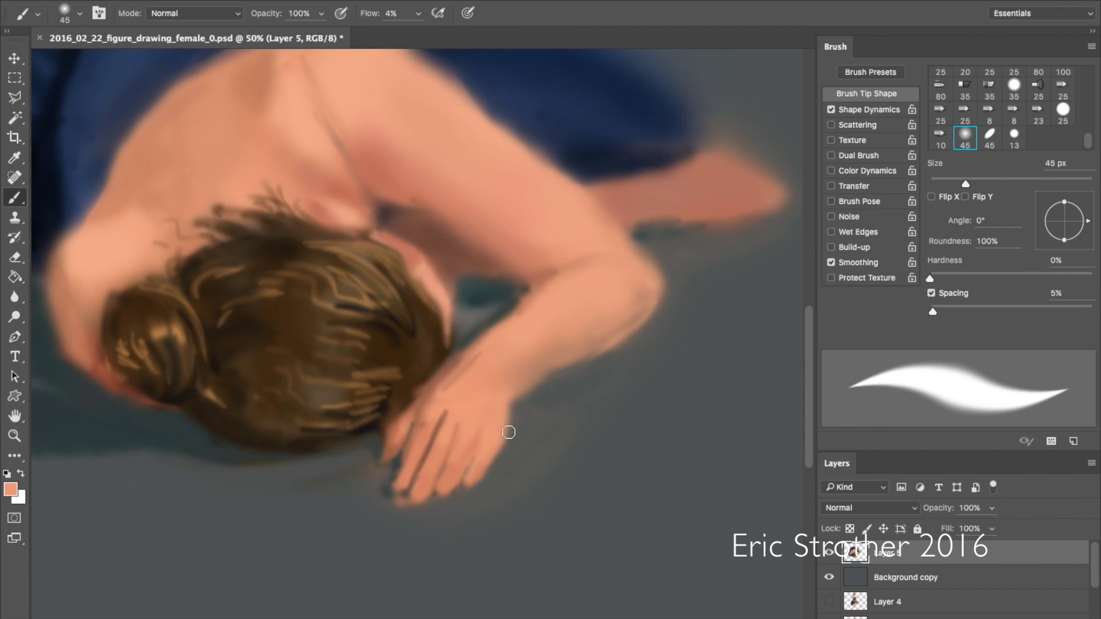
pyautogui.keyDown('alt'); pyautogui.click(467, 493); pyautogui.keyUp('alt')
pyautogui.moveTo(465, 478); pyautogui.dragTo(453, 499)
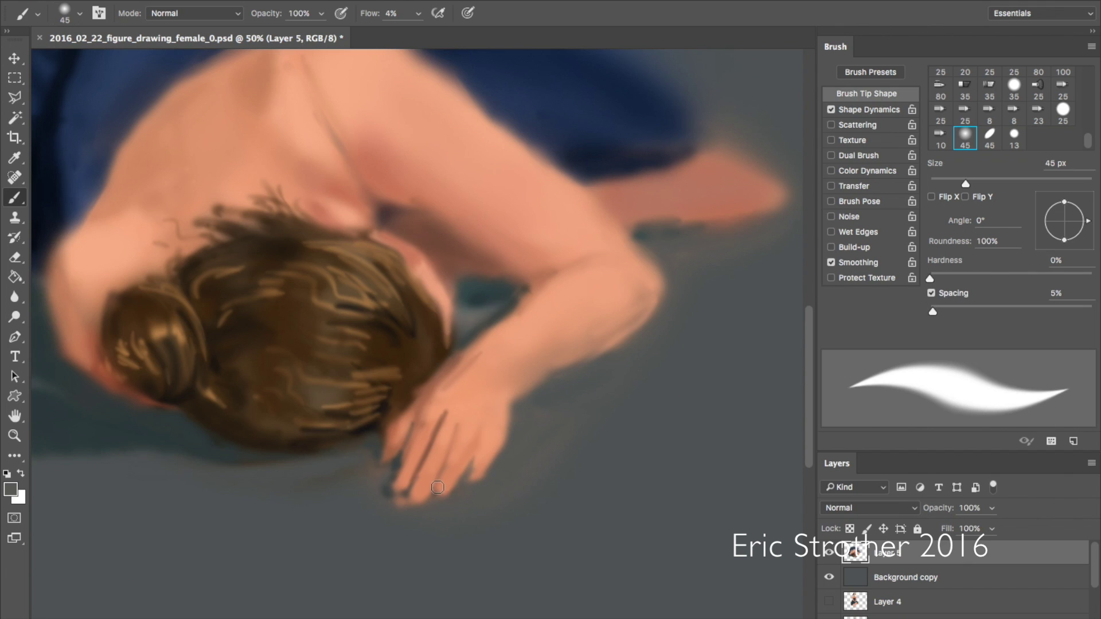
pyautogui.moveTo(429, 496); pyautogui.dragTo(442, 473)
# - Blend the resting hand's fingers with skin tone using a 125 px brush
pyautogui.keyDown('alt'); pyautogui.click(474, 432); pyautogui.keyUp('alt')
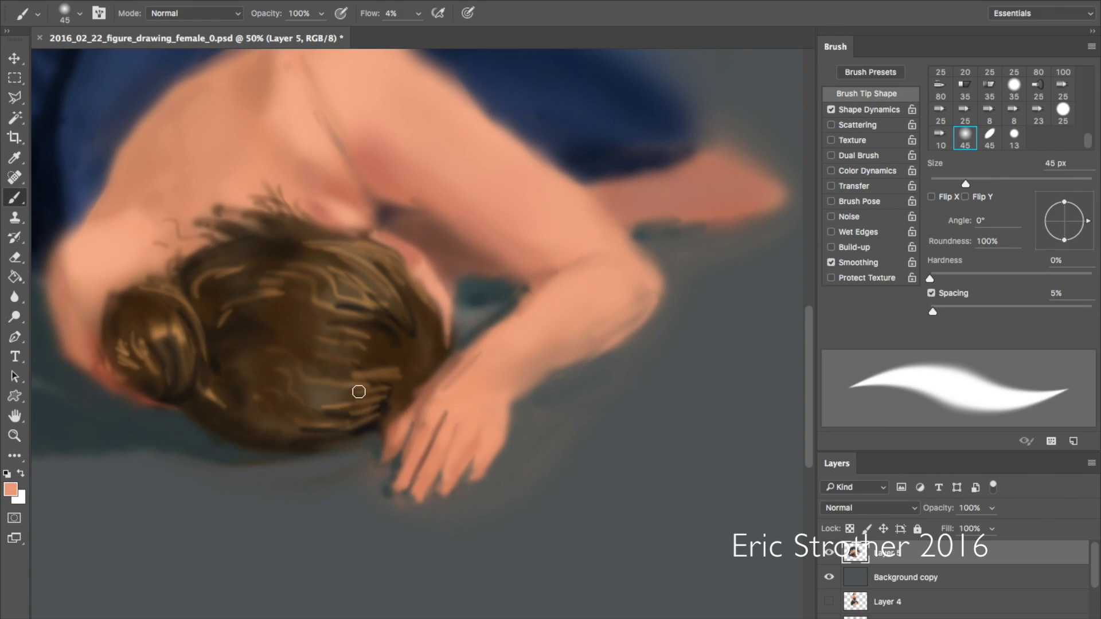
pyautogui.hotkey('ctrl', '-')
pyautogui.hotkey('ctrl', '-')
pyautogui.hotkey('ctrl', '+')
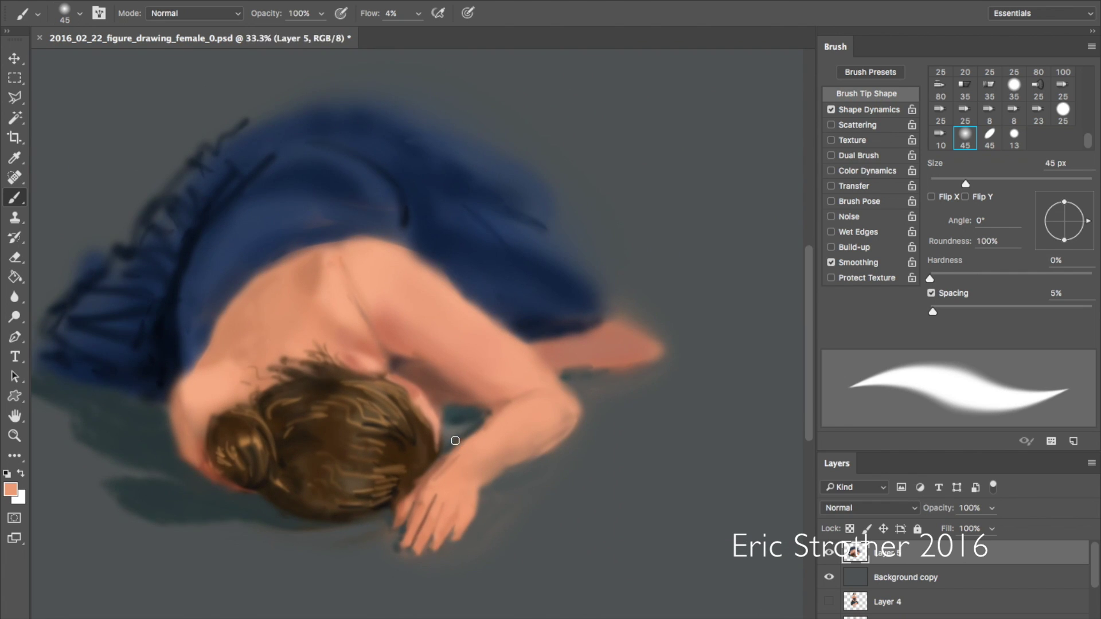
pyautogui.press(']')
pyautogui.press(']')
pyautogui.press(']')
pyautogui.press(']')
pyautogui.press(']')
pyautogui.press(']')
pyautogui.press(']')
pyautogui.moveTo(427, 505)
pyautogui.mouseDown()
pyautogui.moveTo(416, 533)
pyautogui.moveTo(438, 493)
pyautogui.moveTo(418, 548)
pyautogui.moveTo(458, 509)
pyautogui.moveTo(440, 491)
pyautogui.moveTo(430, 505)
pyautogui.moveTo(428, 561)
pyautogui.mouseUp()
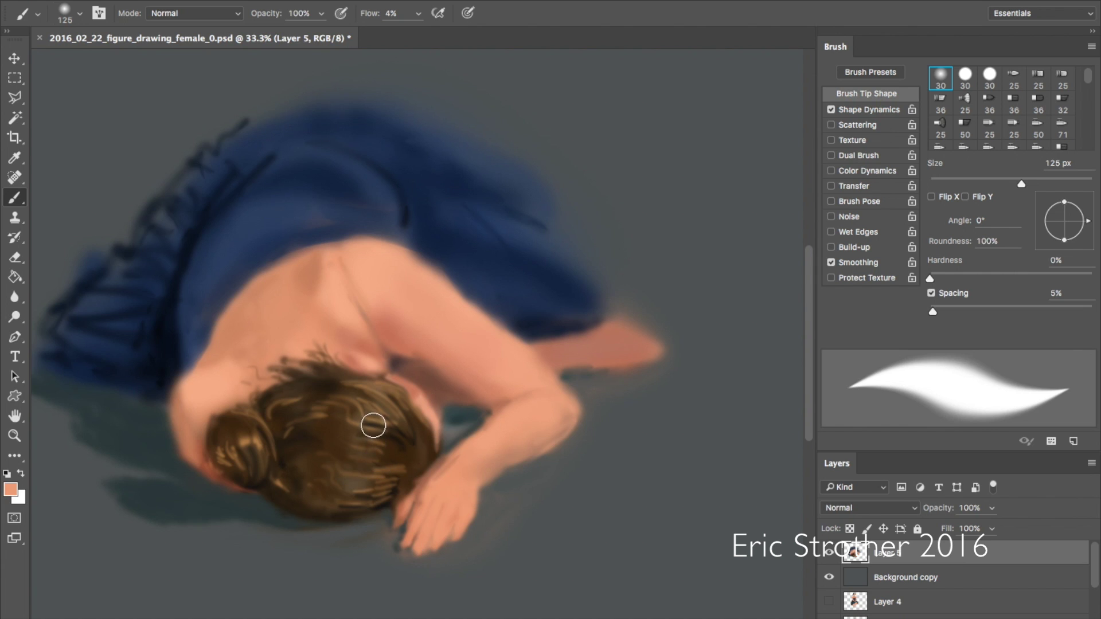
# - Paint two thin dark brown strokes along the spine with a smaller brush
pyautogui.press('super+equal')
pyautogui.keyDown('alt'); pyautogui.click(427, 393); pyautogui.keyUp('alt')
pyautogui.press('[')
pyautogui.press('[')
pyautogui.press('[')
pyautogui.press('[')
pyautogui.press('[')
pyautogui.press('[')
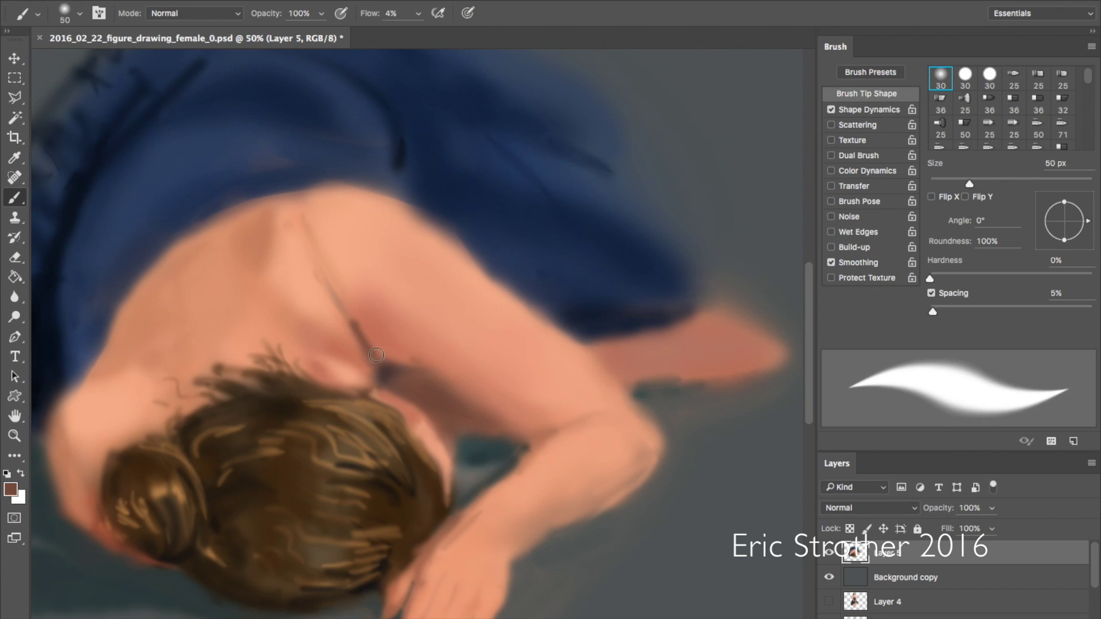
pyautogui.moveTo(362, 319); pyautogui.dragTo(320, 248)
pyautogui.moveTo(306, 335)
pyautogui.mouseDown()
pyautogui.moveTo(367, 372)
pyautogui.moveTo(375, 363)
pyautogui.mouseUp()
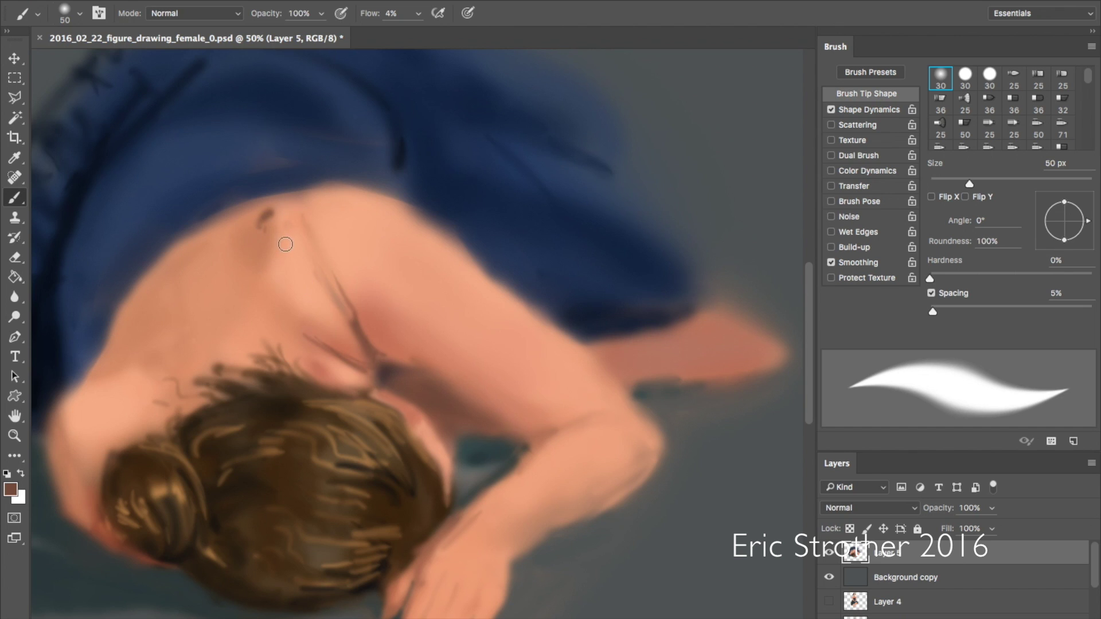
# - With a 400 px brush and sampled skin tone, soften the shoulder-blade shadow and shoulder edge
pyautogui.press(']')
pyautogui.press(']')
pyautogui.press(']')
pyautogui.press(']')
pyautogui.press(']')
pyautogui.press(']')
pyautogui.press(']')
pyautogui.press(']')
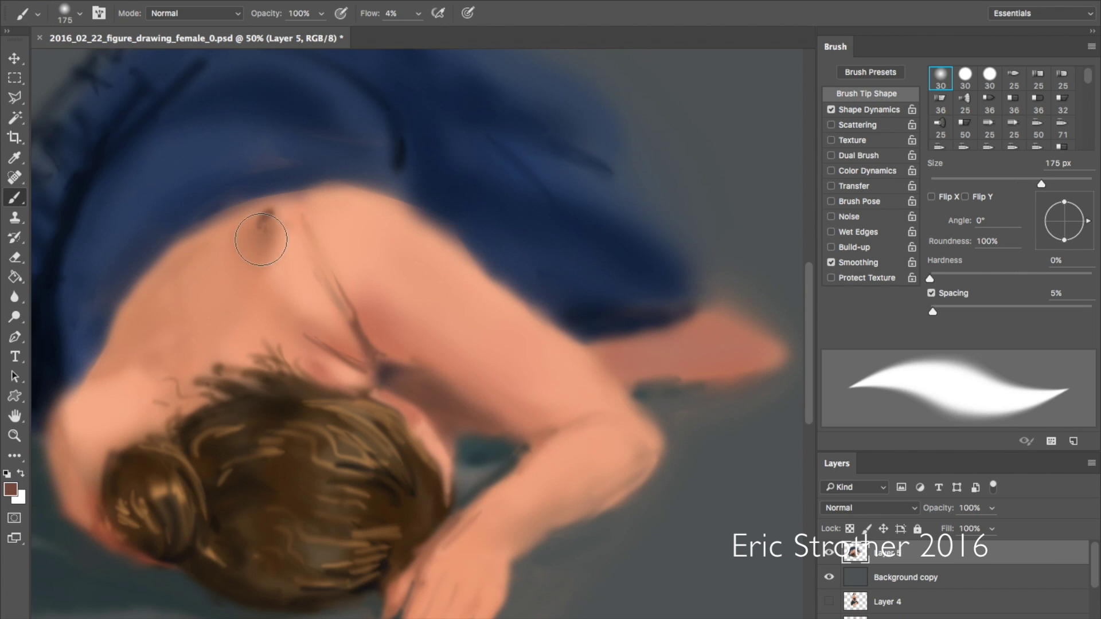
pyautogui.press(']')
pyautogui.press(']')
pyautogui.press(']')
pyautogui.press(']')
pyautogui.press('i')
pyautogui.click(376, 300)
pyautogui.press('b')
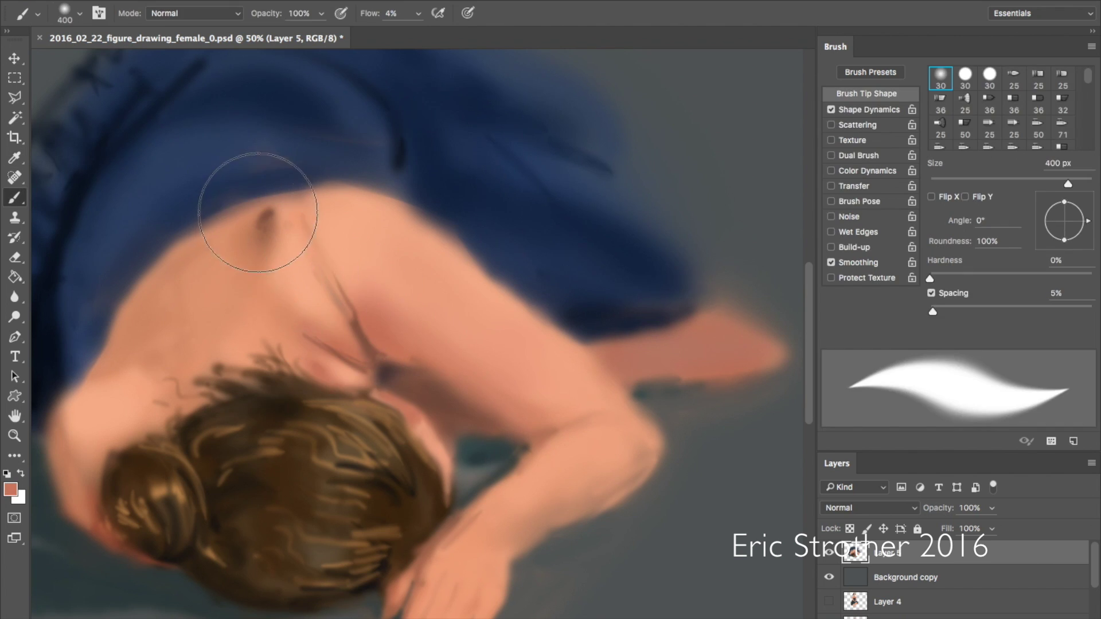
pyautogui.moveTo(258, 232); pyautogui.dragTo(248, 254)
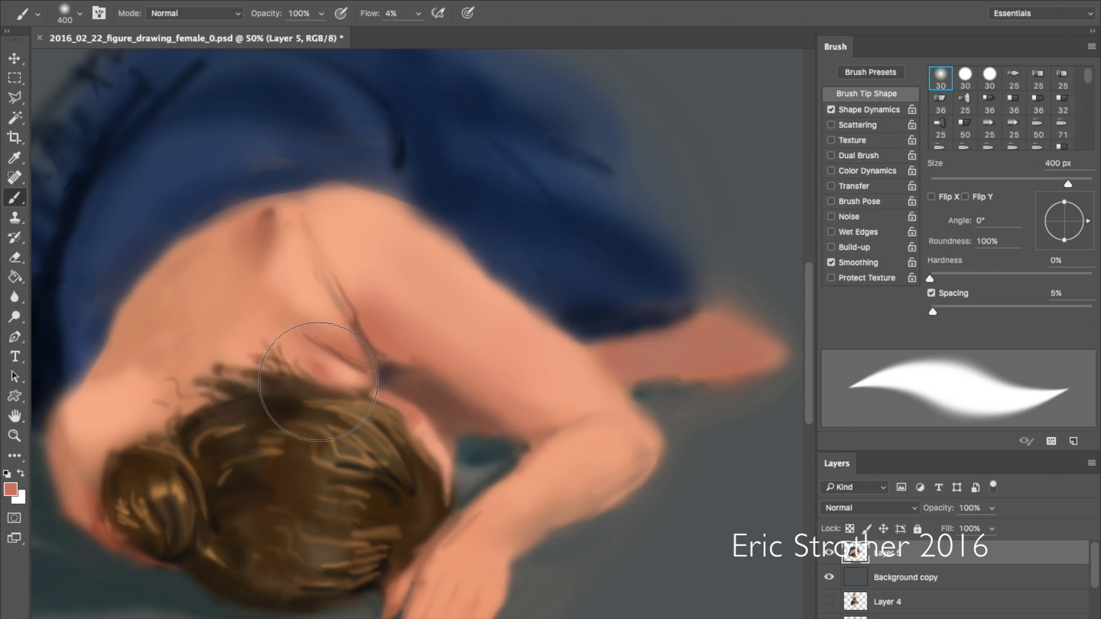
pyautogui.moveTo(215, 306)
pyautogui.mouseDown()
pyautogui.moveTo(200, 330)
pyautogui.moveTo(224, 344)
pyautogui.moveTo(172, 310)
pyautogui.moveTo(198, 363)
pyautogui.moveTo(159, 273)
pyautogui.mouseUp()
# - Glaze lighter shoulder skin tones over the shoulder, hairline and dark spot on the upper back
pyautogui.keyDown('alt'); pyautogui.click(266, 216); pyautogui.keyUp('alt')
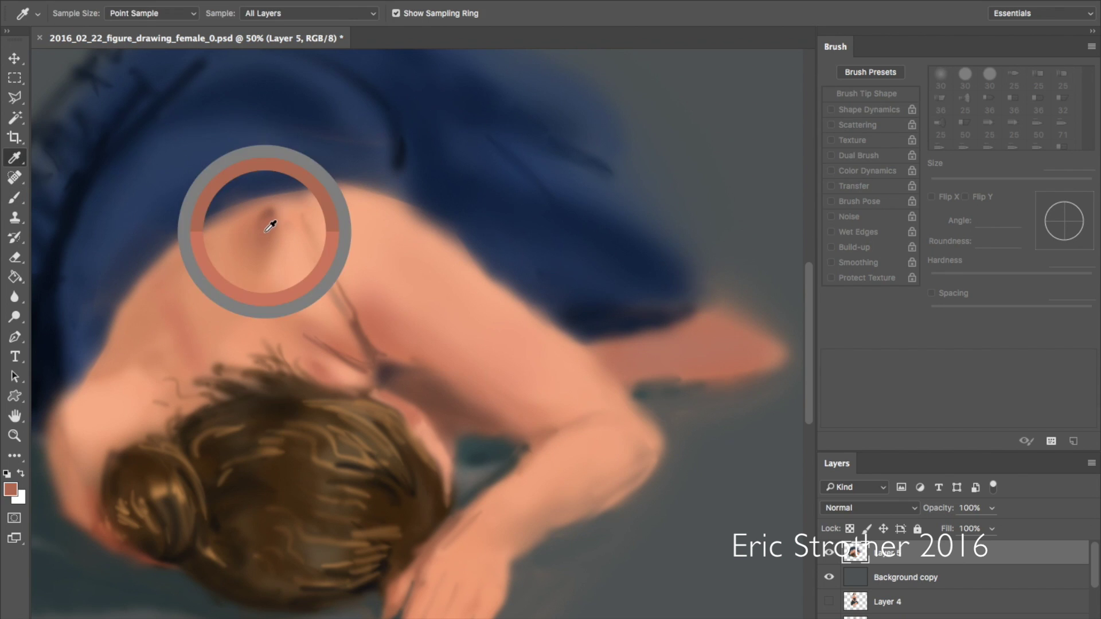
pyautogui.moveTo(153, 312)
pyautogui.mouseDown()
pyautogui.moveTo(153, 295)
pyautogui.moveTo(214, 332)
pyautogui.moveTo(177, 350)
pyautogui.moveTo(217, 407)
pyautogui.mouseUp()
pyautogui.moveTo(238, 282)
pyautogui.mouseDown()
pyautogui.moveTo(224, 293)
pyautogui.moveTo(221, 284)
pyautogui.mouseUp()
pyautogui.keyDown('alt'); pyautogui.click(174, 276); pyautogui.keyUp('alt')
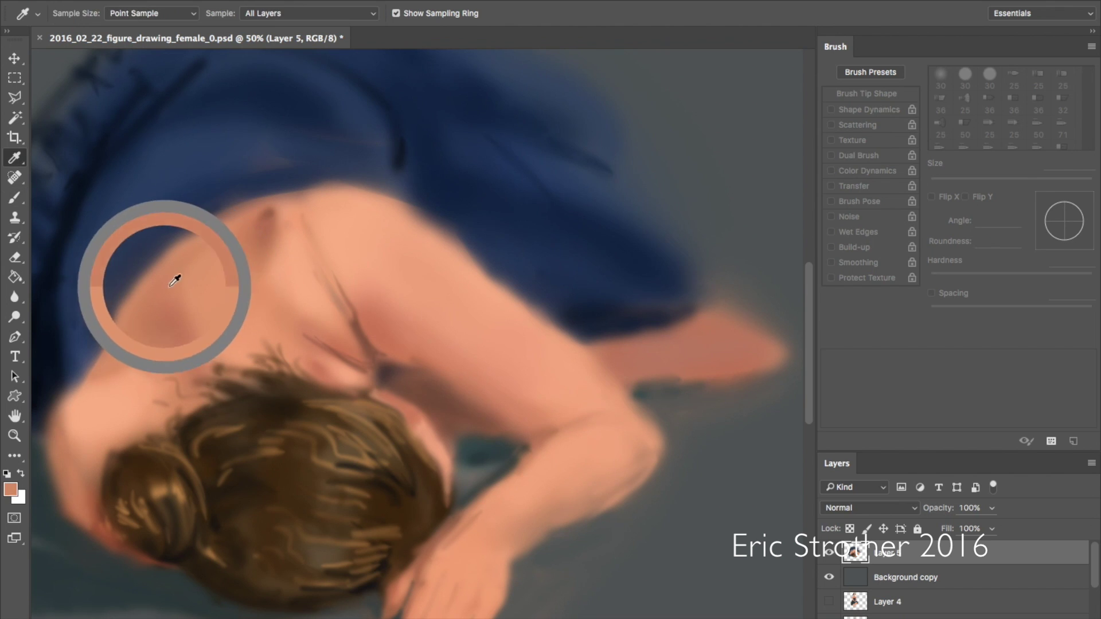
pyautogui.moveTo(188, 279)
pyautogui.mouseDown()
pyautogui.moveTo(252, 249)
pyautogui.moveTo(226, 322)
pyautogui.moveTo(263, 248)
pyautogui.mouseUp()
pyautogui.moveTo(307, 218)
pyautogui.mouseDown()
pyautogui.moveTo(326, 256)
pyautogui.moveTo(346, 243)
pyautogui.moveTo(378, 318)
pyautogui.mouseUp()
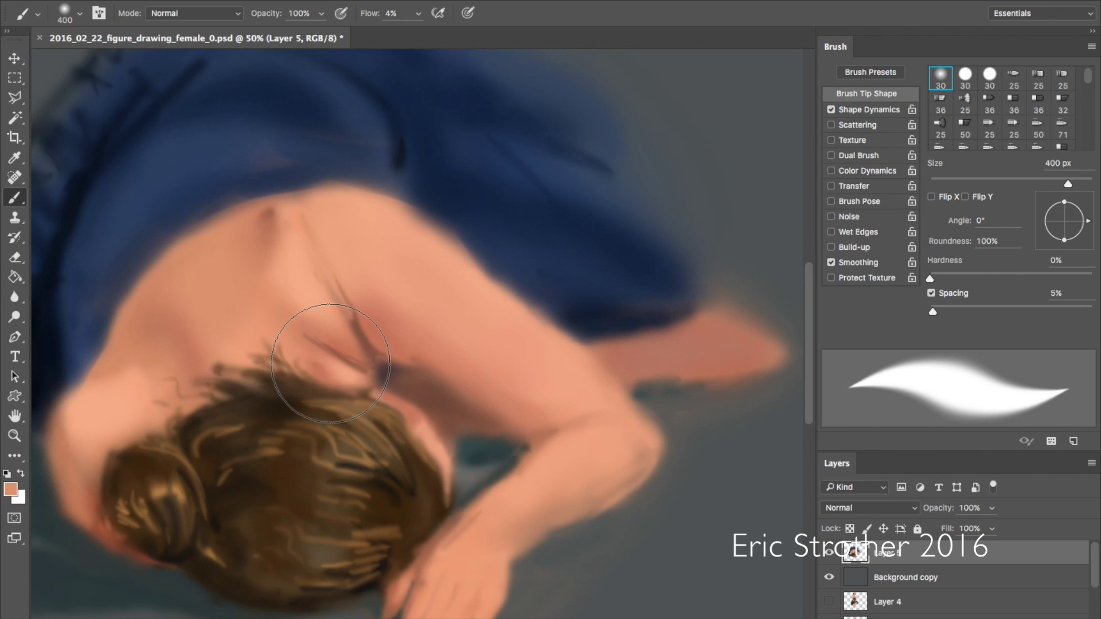
pyautogui.press('super+minus')
pyautogui.scroll(-1, 358, 322)
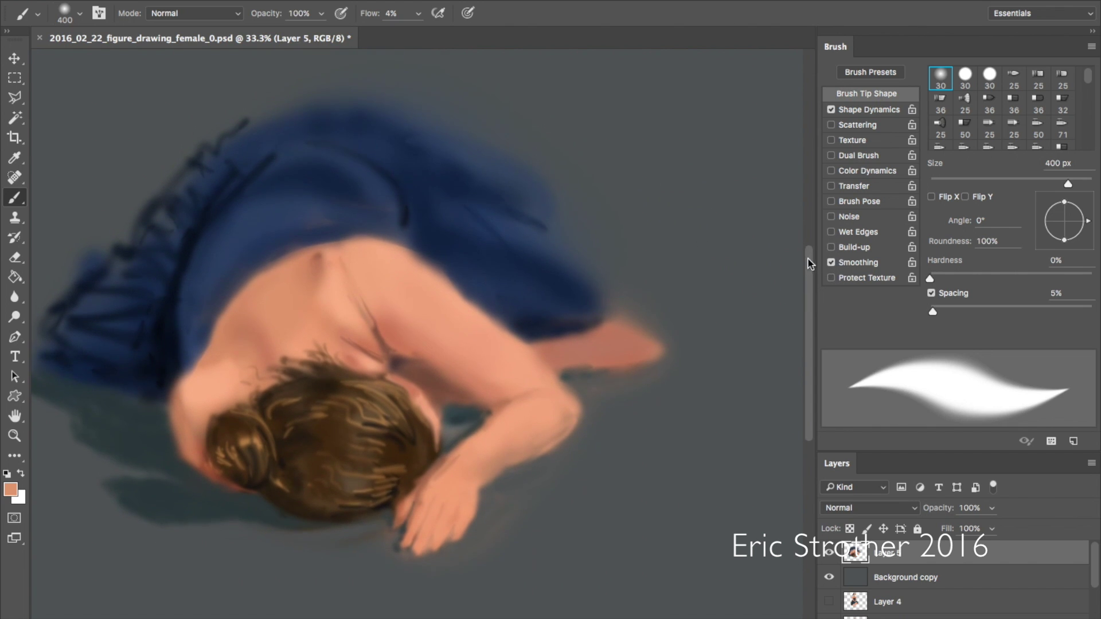
pyautogui.press('super+plus')
pyautogui.scroll(-3, 713, 237)
pyautogui.hscroll(-2, 713, 237)
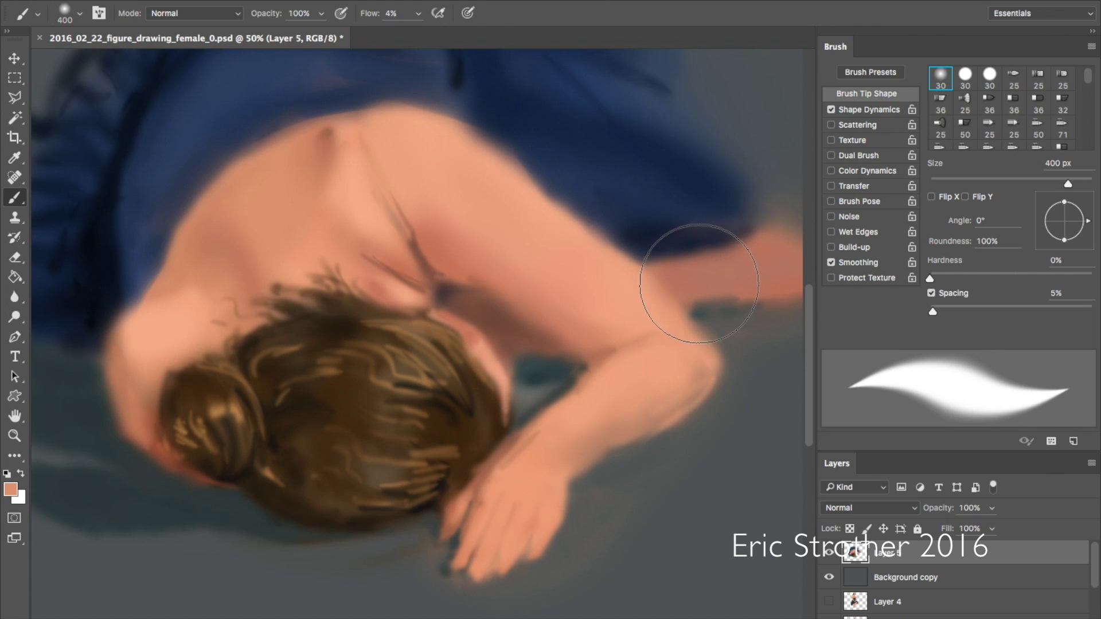
pyautogui.scroll(-1, 543, 264)
pyautogui.scroll(-2, 539, 267)
pyautogui.scroll(2, 558, 265)
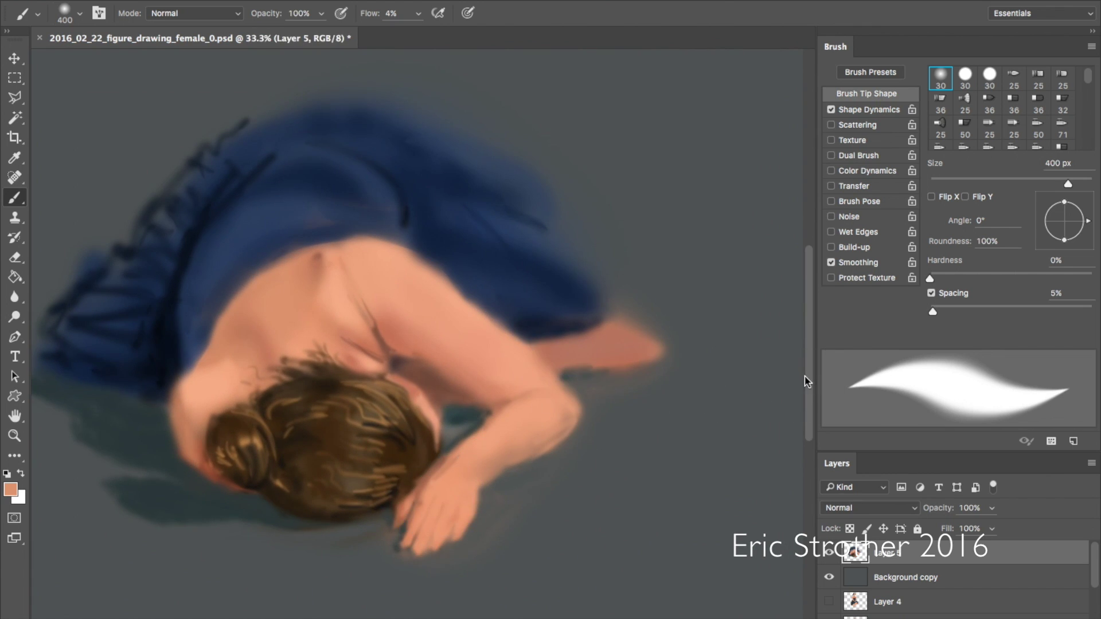
pyautogui.press('super+plus')
pyautogui.moveTo(810, 350); pyautogui.dragTo(808, 373)
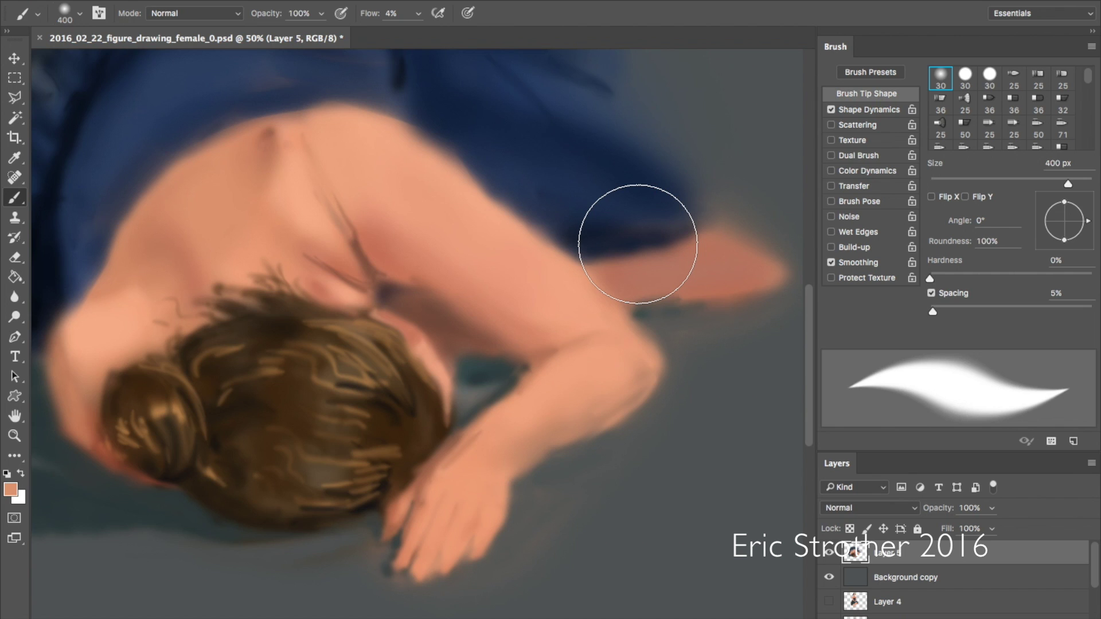
pyautogui.press('[')
pyautogui.press('[')
pyautogui.press('[')
pyautogui.press('[')
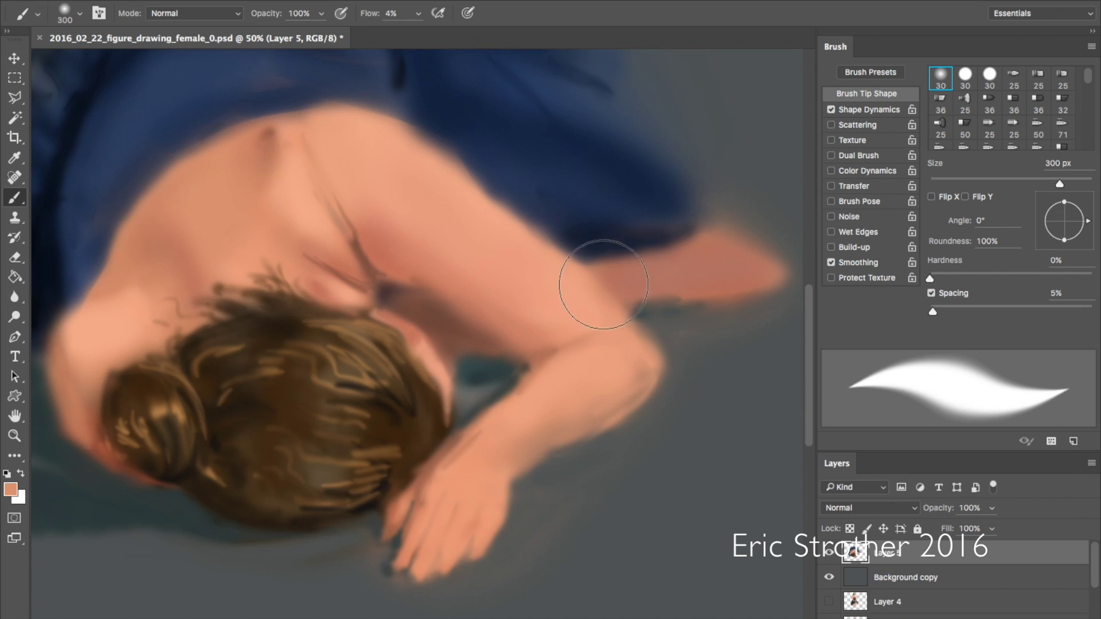
pyautogui.press('[')
pyautogui.press('[')
pyautogui.press('[')
pyautogui.press('[')
pyautogui.press('[')
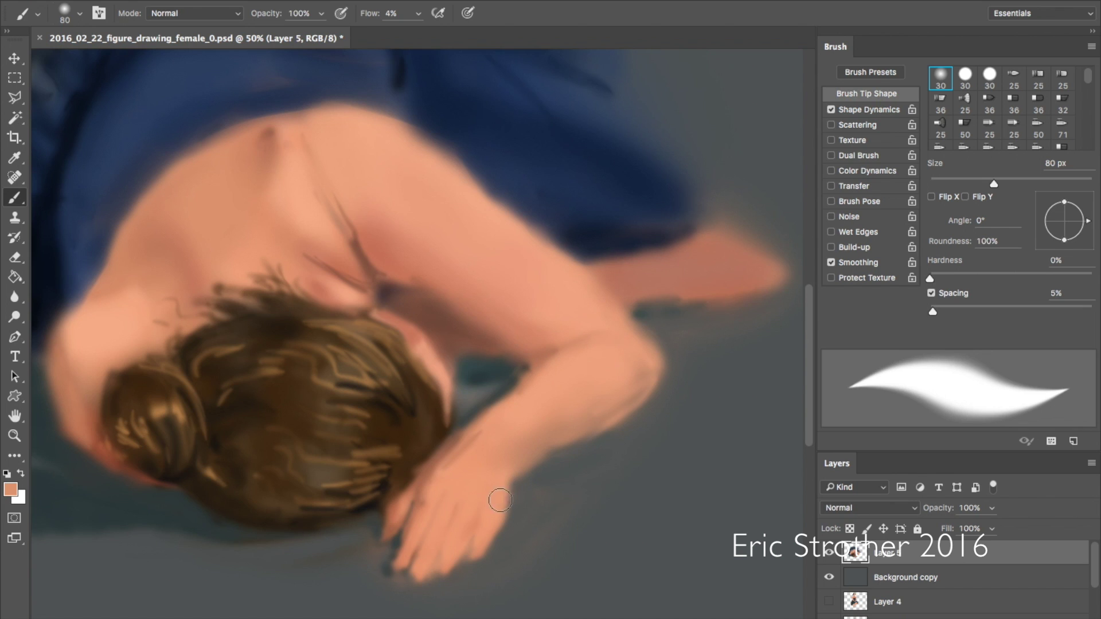
# - Lighten the lower edges of the wrist and forearm with sampled peach skin tones
pyautogui.press('i')
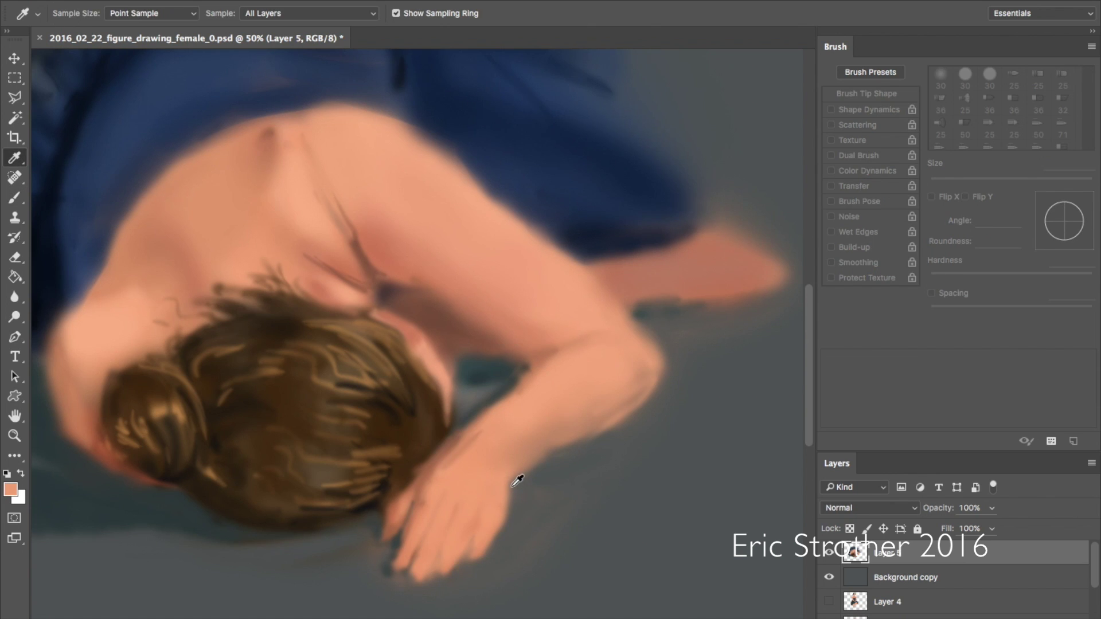
pyautogui.press('b')
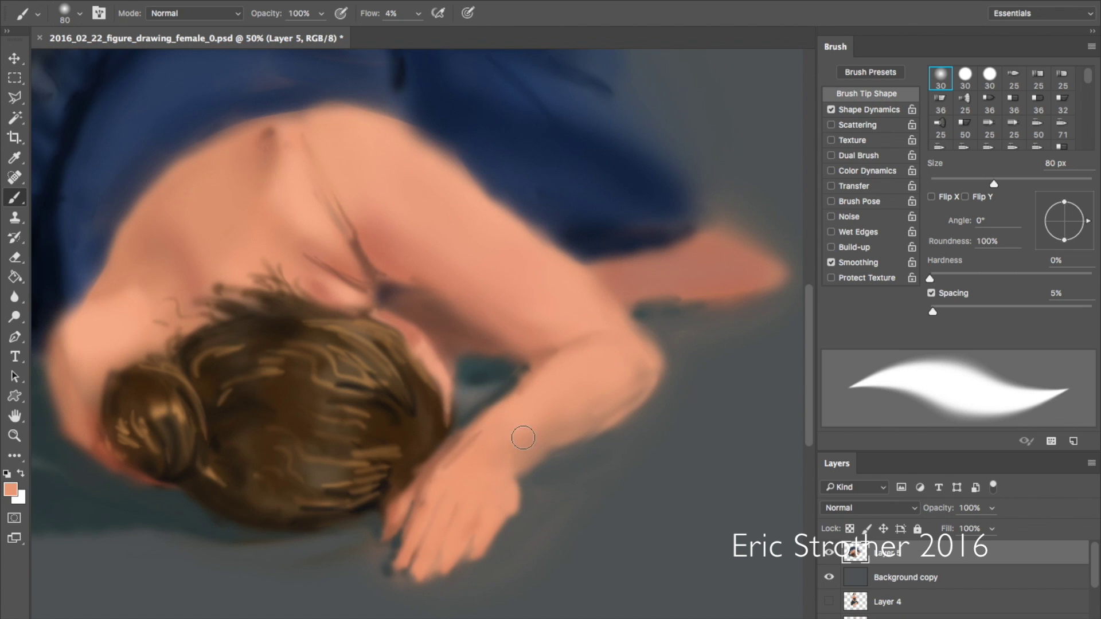
pyautogui.press('o')
pyautogui.press('b')
pyautogui.keyDown('alt'); pyautogui.click(559, 445); pyautogui.keyUp('alt')
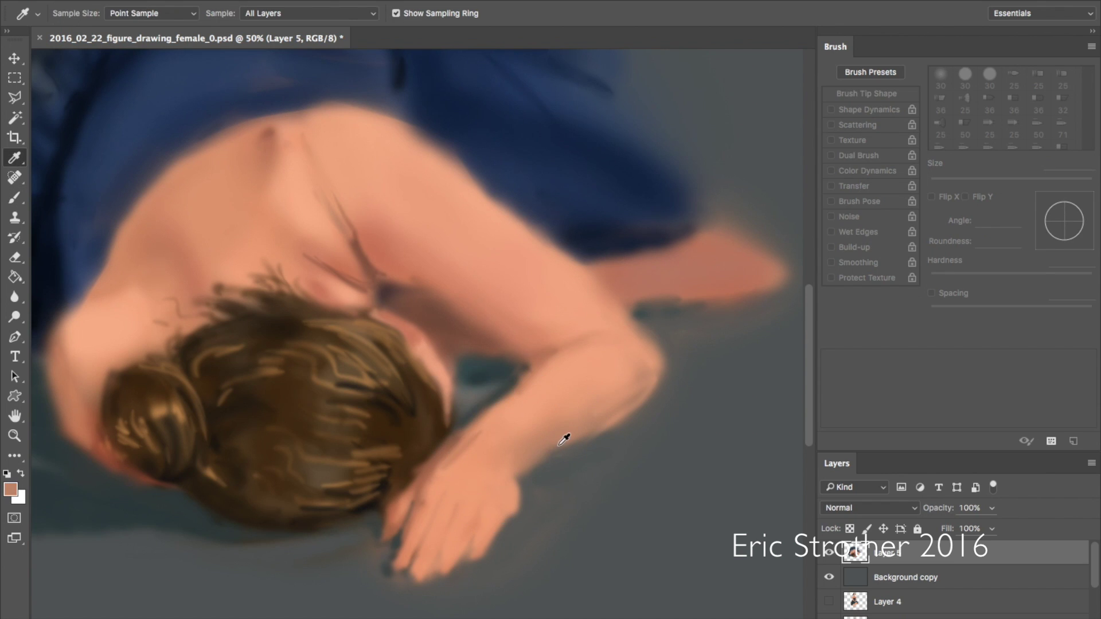
pyautogui.moveTo(534, 457); pyautogui.dragTo(590, 437)
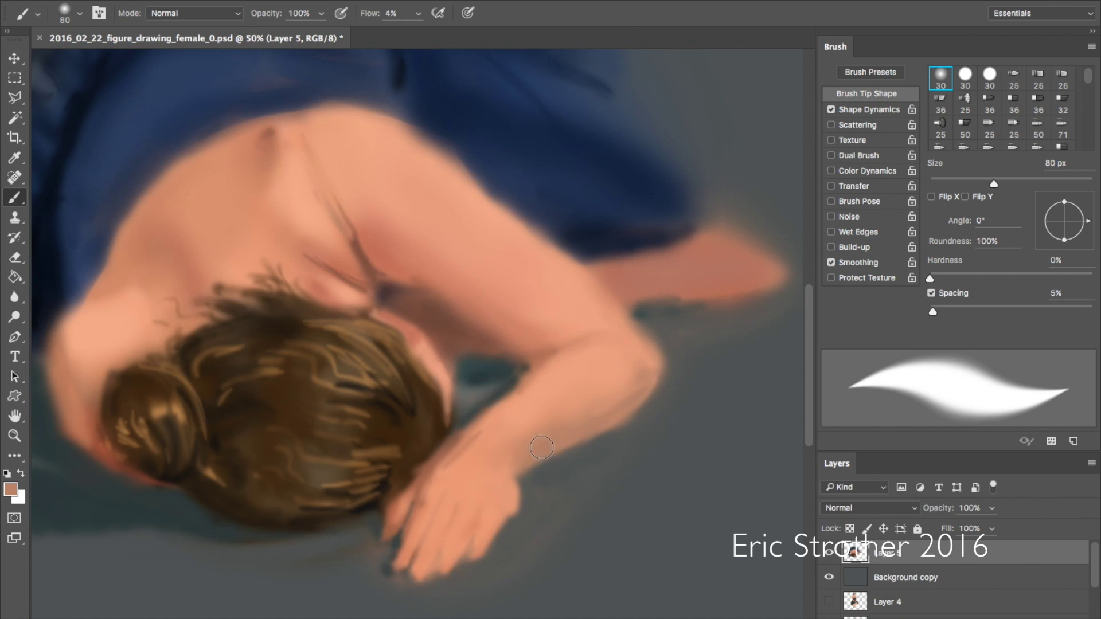
pyautogui.keyDown('alt'); pyautogui.click(588, 377); pyautogui.keyUp('alt')
pyautogui.moveTo(528, 432)
pyautogui.mouseDown()
pyautogui.moveTo(577, 422)
pyautogui.moveTo(526, 455)
pyautogui.mouseUp()
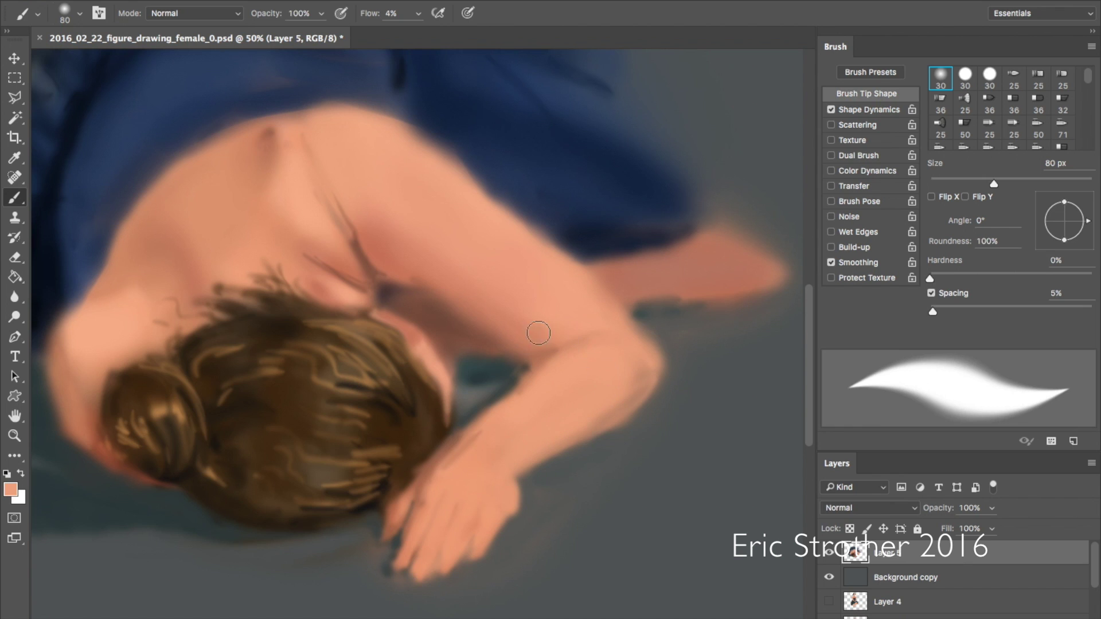
# - Paint faint strokes along the forearm, brighten the fingers and knuckles, and soften the hand's lines
pyautogui.keyDown('alt'); pyautogui.click(519, 329); pyautogui.keyUp('alt')
pyautogui.moveTo(610, 350)
pyautogui.mouseDown()
pyautogui.moveTo(514, 385)
pyautogui.moveTo(587, 394)
pyautogui.moveTo(609, 411)
pyautogui.moveTo(633, 393)
pyautogui.moveTo(632, 376)
pyautogui.moveTo(482, 472)
pyautogui.moveTo(573, 395)
pyautogui.moveTo(614, 406)
pyautogui.moveTo(516, 455)
pyautogui.moveTo(554, 434)
pyautogui.moveTo(588, 385)
pyautogui.moveTo(535, 377)
pyautogui.moveTo(491, 425)
pyautogui.mouseUp()
pyautogui.moveTo(494, 572)
pyautogui.mouseDown()
pyautogui.moveTo(505, 568)
pyautogui.moveTo(504, 494)
pyautogui.moveTo(442, 476)
pyautogui.mouseUp()
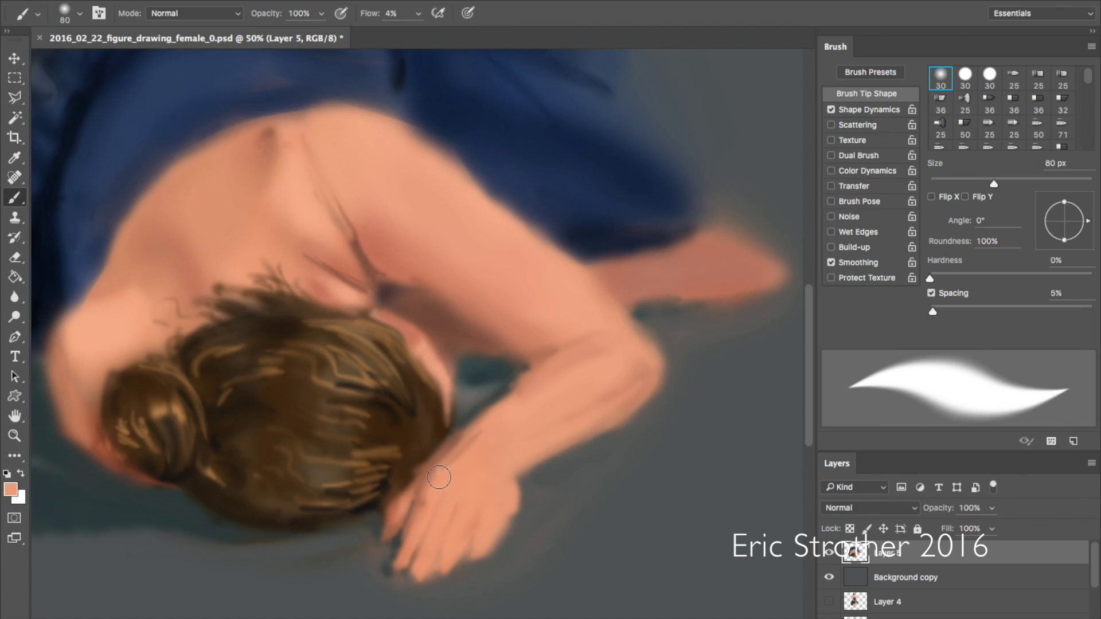
pyautogui.press('i')
pyautogui.click(573, 349)
pyautogui.press('b')
pyautogui.moveTo(433, 457)
pyautogui.mouseDown()
pyautogui.moveTo(462, 466)
pyautogui.moveTo(441, 468)
pyautogui.mouseUp()
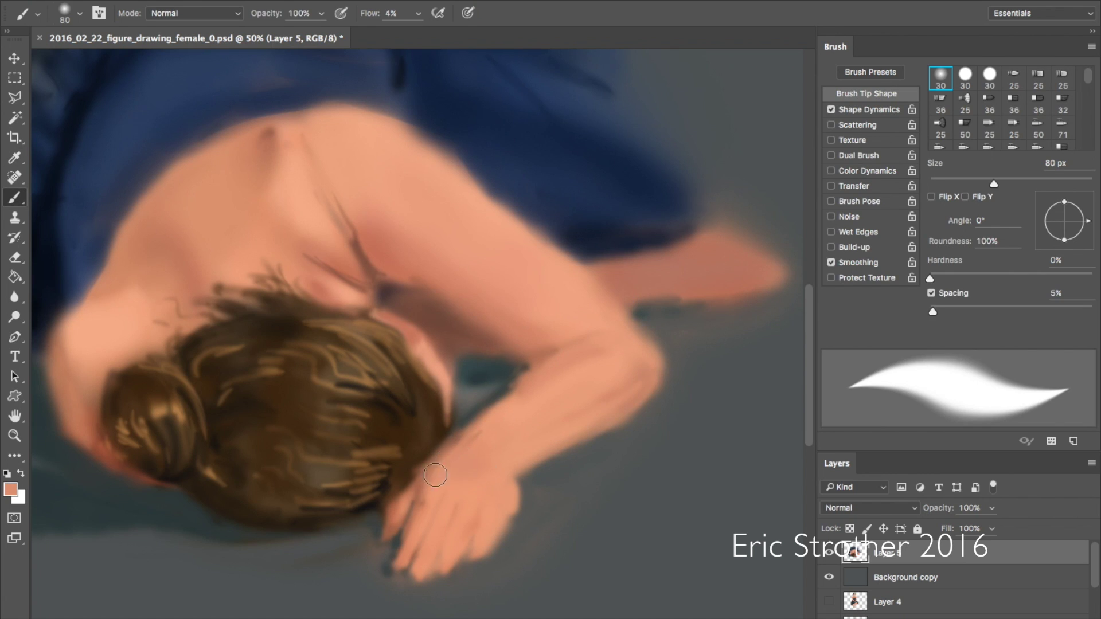
# - Darken the shadowed gap between the hair and wrist with a sampled dark colour
pyautogui.keyDown('alt'); pyautogui.click(444, 461); pyautogui.keyUp('alt')
pyautogui.moveTo(443, 461); pyautogui.dragTo(469, 480)
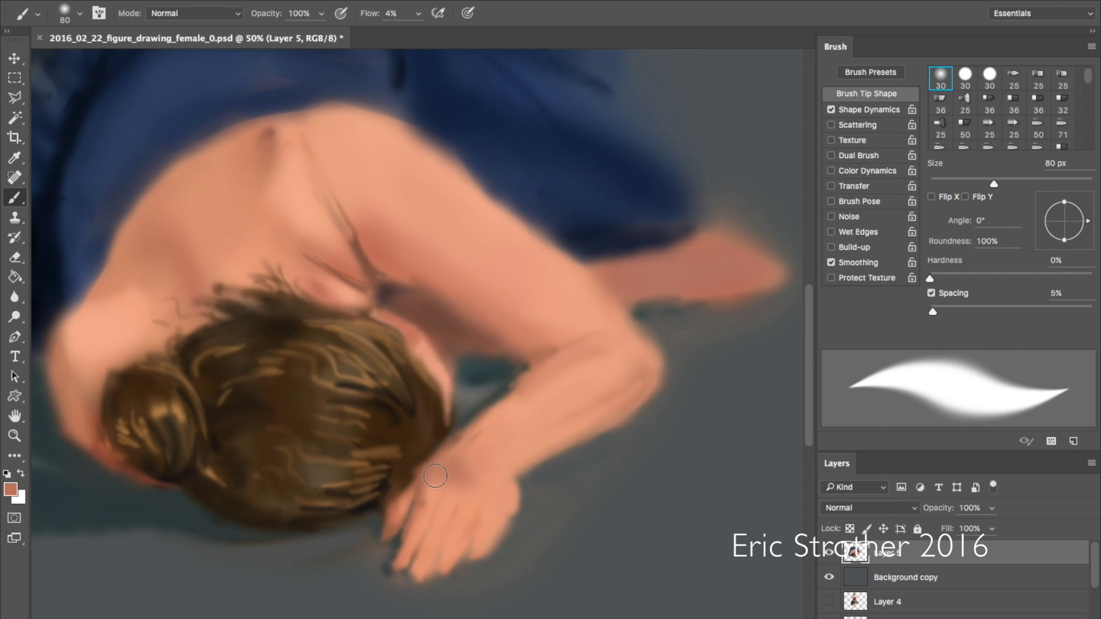
pyautogui.keyDown('alt'); pyautogui.click(459, 423); pyautogui.keyUp('alt')
pyautogui.moveTo(444, 441); pyautogui.dragTo(434, 459)
pyautogui.moveTo(434, 458)
pyautogui.mouseDown()
pyautogui.moveTo(458, 426)
pyautogui.moveTo(434, 453)
pyautogui.mouseUp()
pyautogui.moveTo(434, 453)
pyautogui.mouseDown()
pyautogui.moveTo(454, 430)
pyautogui.moveTo(430, 463)
pyautogui.mouseUp()
pyautogui.moveTo(429, 464)
pyautogui.mouseDown()
pyautogui.moveTo(518, 349)
pyautogui.moveTo(483, 413)
pyautogui.mouseUp()
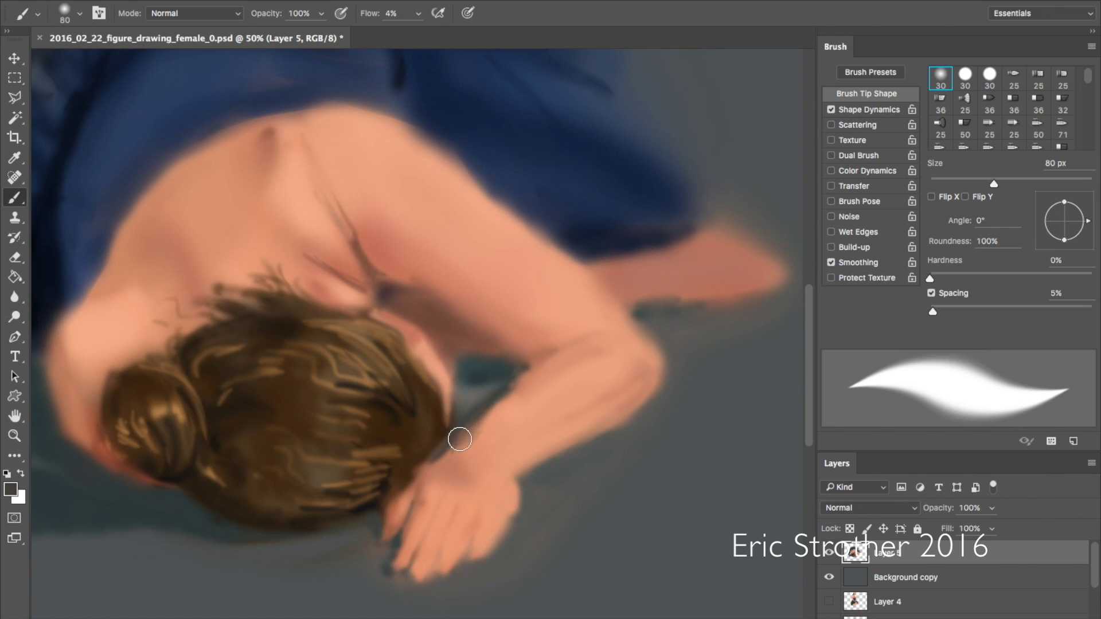
# - Cover the dark forearm edge with peach skin tone, then sample elbow peach and dark grey-brown
pyautogui.keyDown('alt'); pyautogui.click(505, 415); pyautogui.keyUp('alt')
pyautogui.moveTo(474, 436)
pyautogui.mouseDown()
pyautogui.moveTo(467, 450)
pyautogui.moveTo(531, 379)
pyautogui.mouseUp()
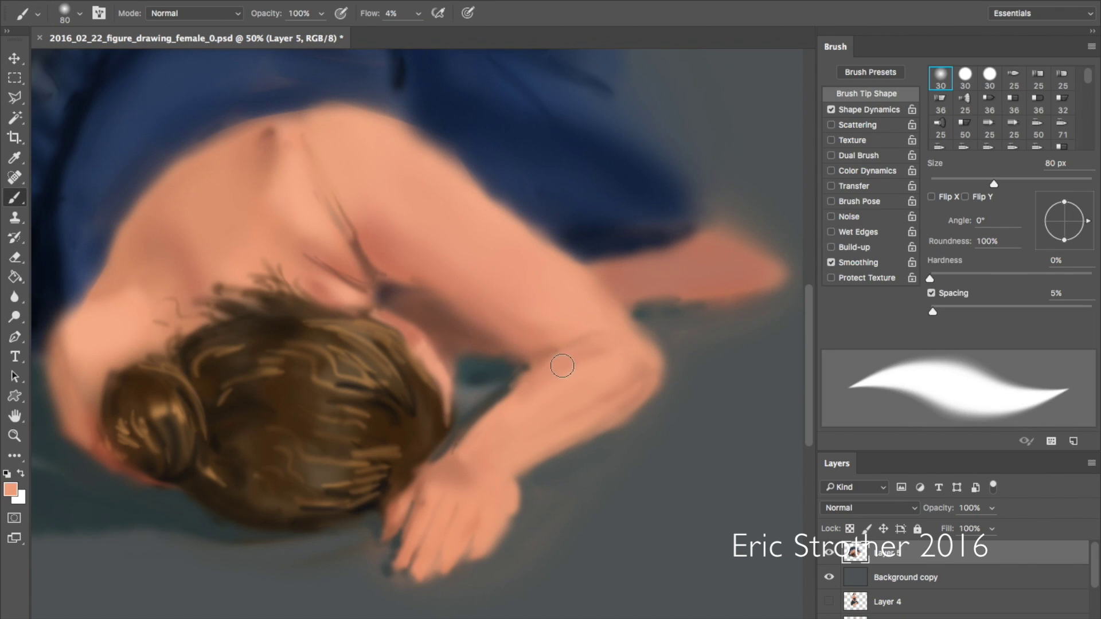
pyautogui.keyDown('alt'); pyautogui.click(578, 351); pyautogui.keyUp('alt')
pyautogui.keyDown('alt'); pyautogui.click(523, 367); pyautogui.keyUp('alt')
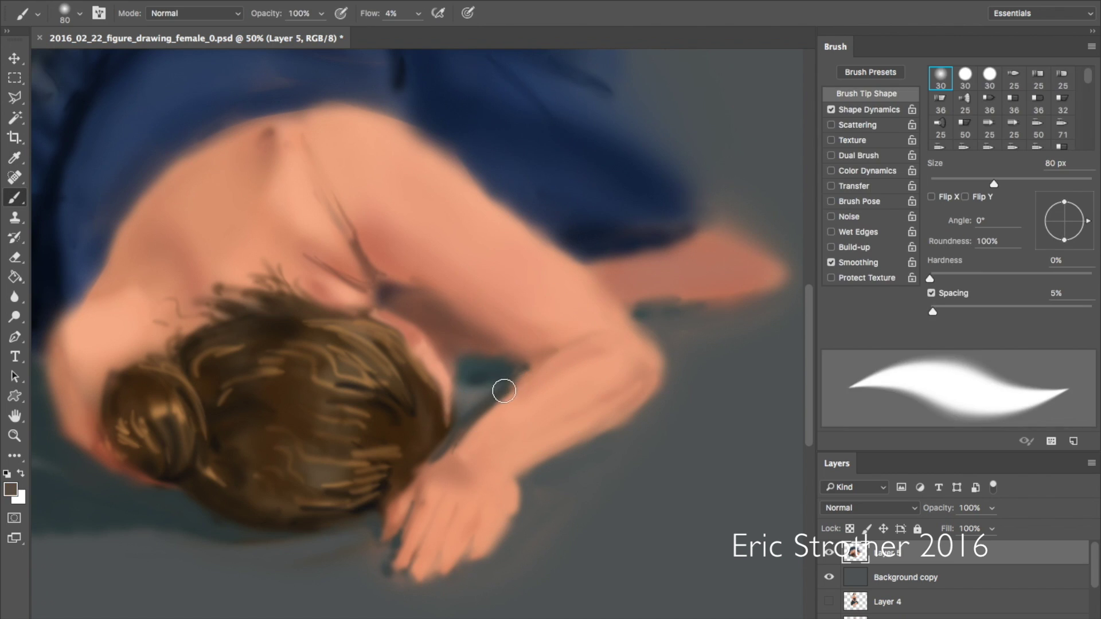
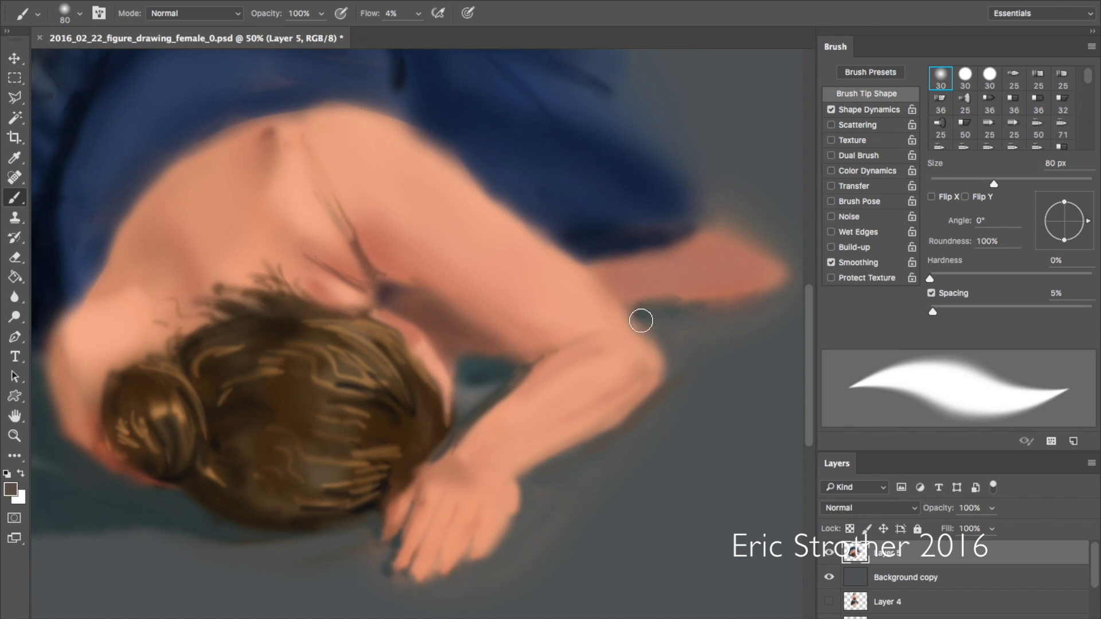
# - Sample salmon, peach and reddish skin tones from the arm and back to blend the shoulder
pyautogui.keyDown('alt'); pyautogui.click(609, 308); pyautogui.keyUp('alt')
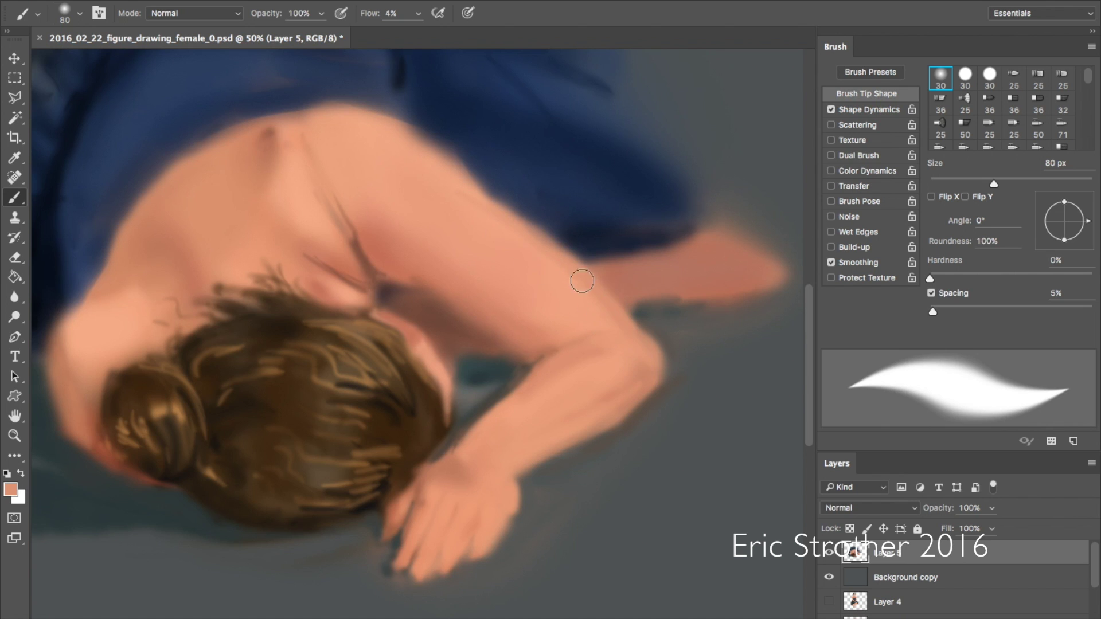
pyautogui.keyDown('alt'); pyautogui.click(502, 222); pyautogui.keyUp('alt')
pyautogui.keyDown('alt'); pyautogui.click(647, 383); pyautogui.keyUp('alt')
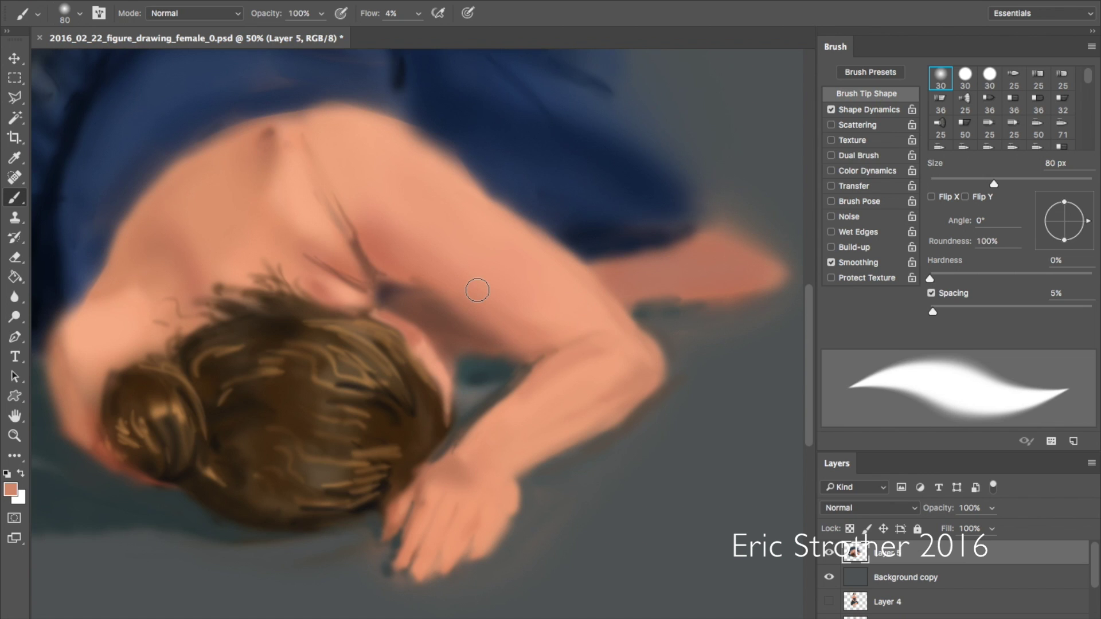
pyautogui.keyDown('alt'); pyautogui.click(391, 257); pyautogui.keyUp('alt')
pyautogui.keyDown('alt'); pyautogui.click(429, 357); pyautogui.keyUp('alt')
pyautogui.keyDown('alt'); pyautogui.click(423, 321); pyautogui.keyUp('alt')
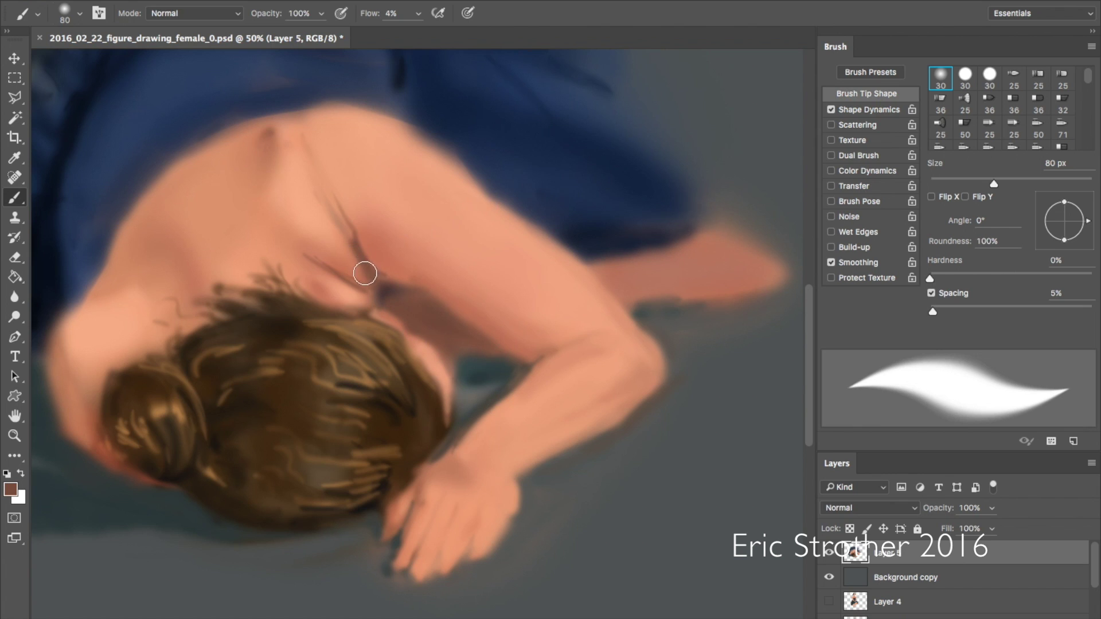
pyautogui.keyDown('alt'); pyautogui.click(400, 322); pyautogui.keyUp('alt')
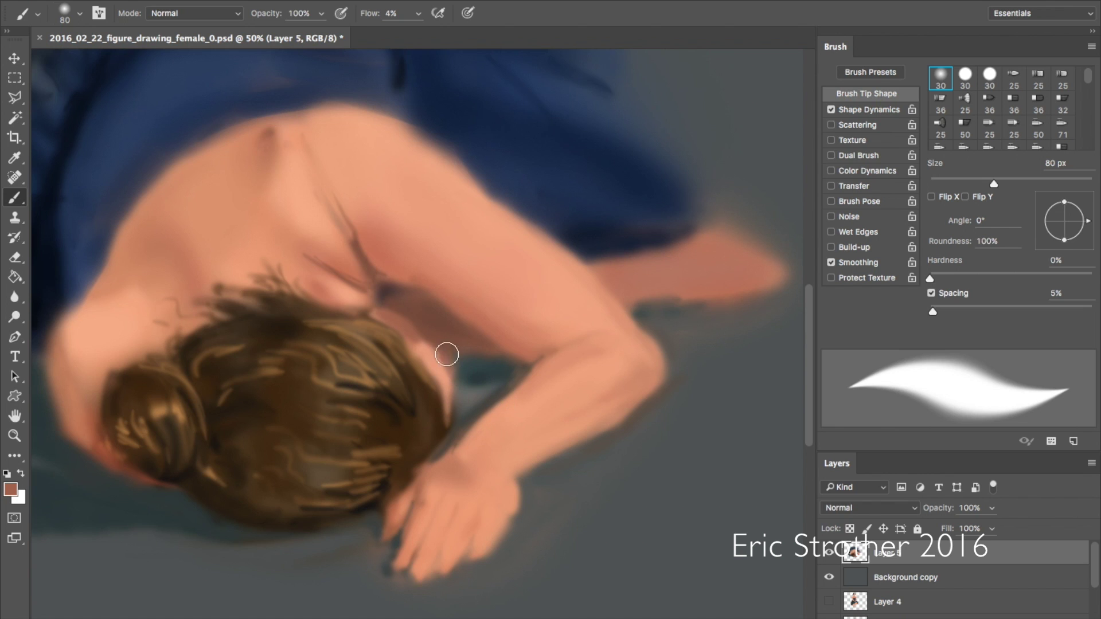
pyautogui.keyDown('alt'); pyautogui.click(404, 255); pyautogui.keyUp('alt')
# - Alternate light peach and dark brown samples to smooth the neck where it meets the hair
pyautogui.press('alt')
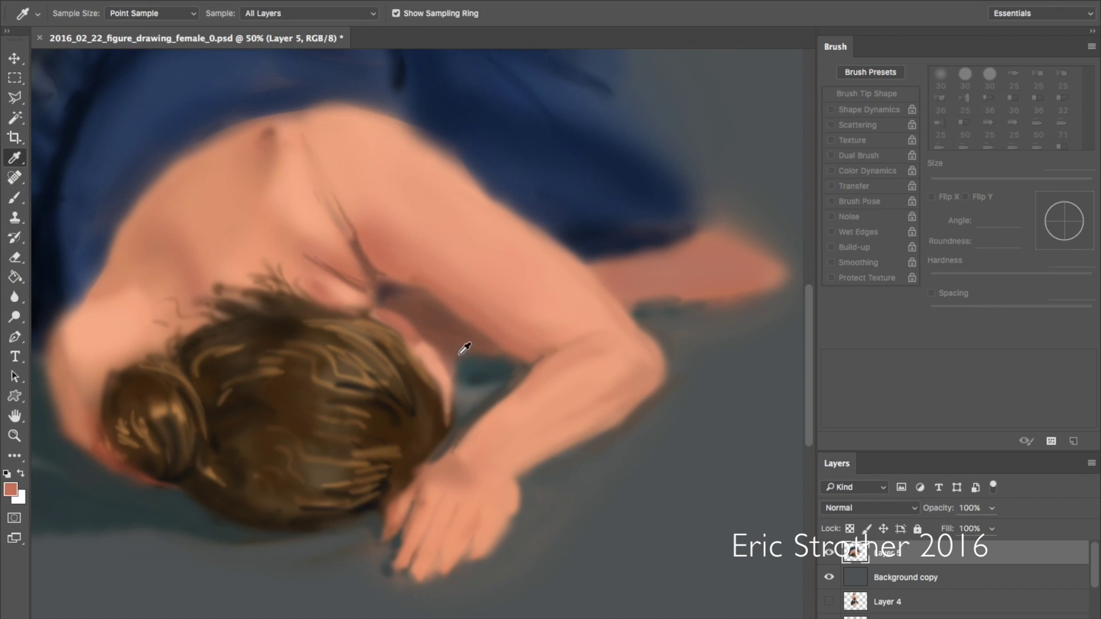
pyautogui.keyDown('alt'); pyautogui.click(330, 299); pyautogui.keyUp('alt')
pyautogui.keyDown('alt'); pyautogui.click(426, 354); pyautogui.keyUp('alt')
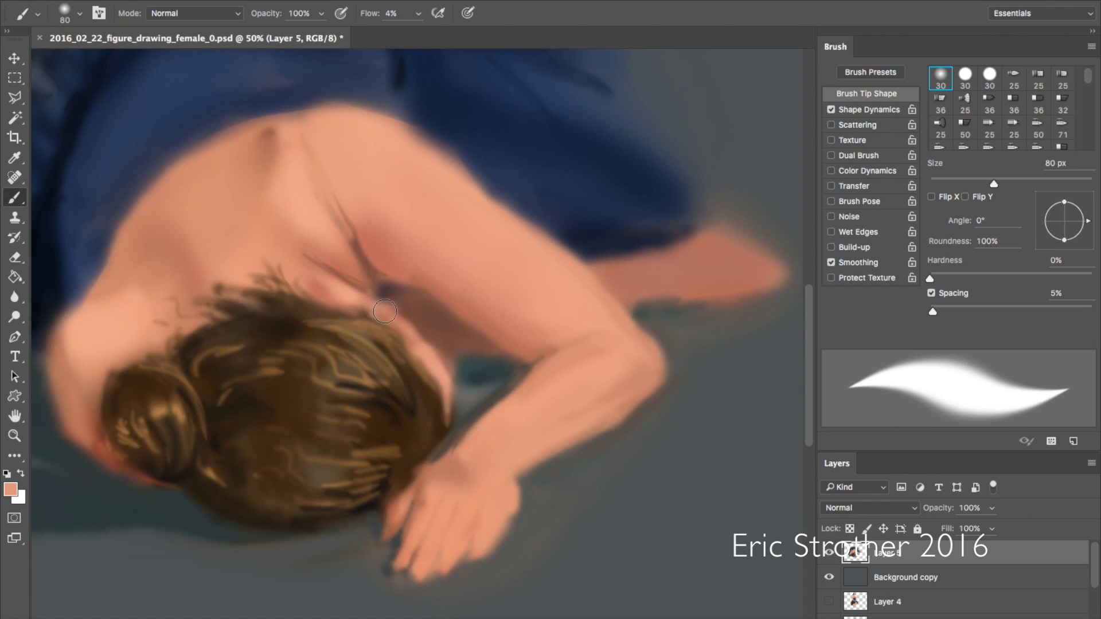
pyautogui.press('alt')
pyautogui.keyDown('alt'); pyautogui.click(420, 306); pyautogui.keyUp('alt')
pyautogui.keyDown('alt'); pyautogui.click(332, 283); pyautogui.keyUp('alt')
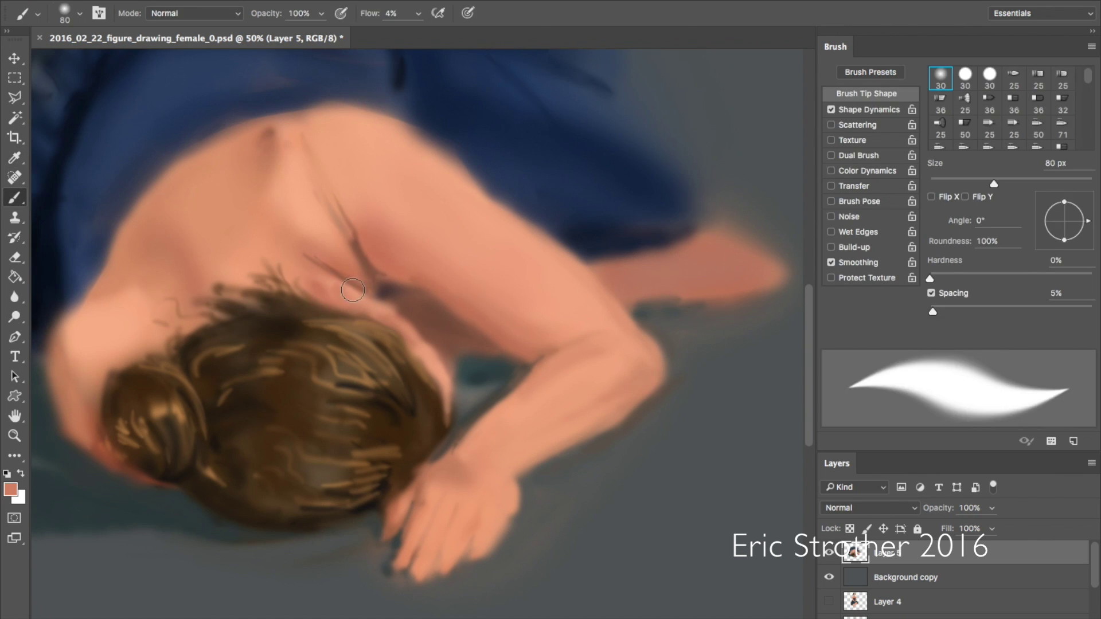
pyautogui.press('alt')
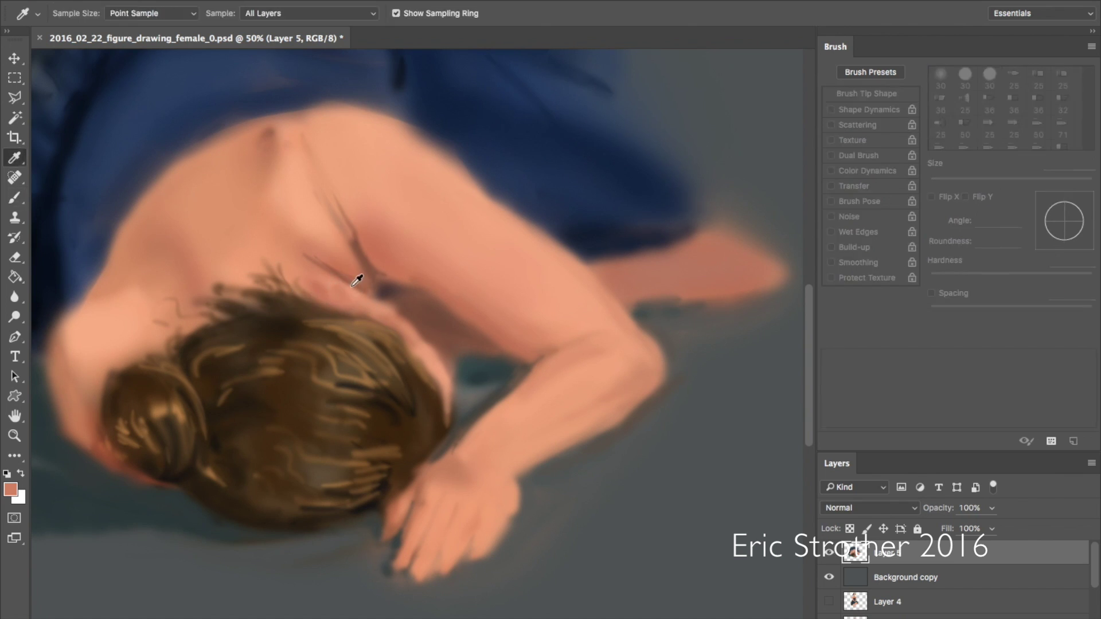
pyautogui.keyDown('alt'); pyautogui.click(311, 274); pyautogui.keyUp('alt')
pyautogui.keyDown('alt'); pyautogui.click(401, 309); pyautogui.keyUp('alt')
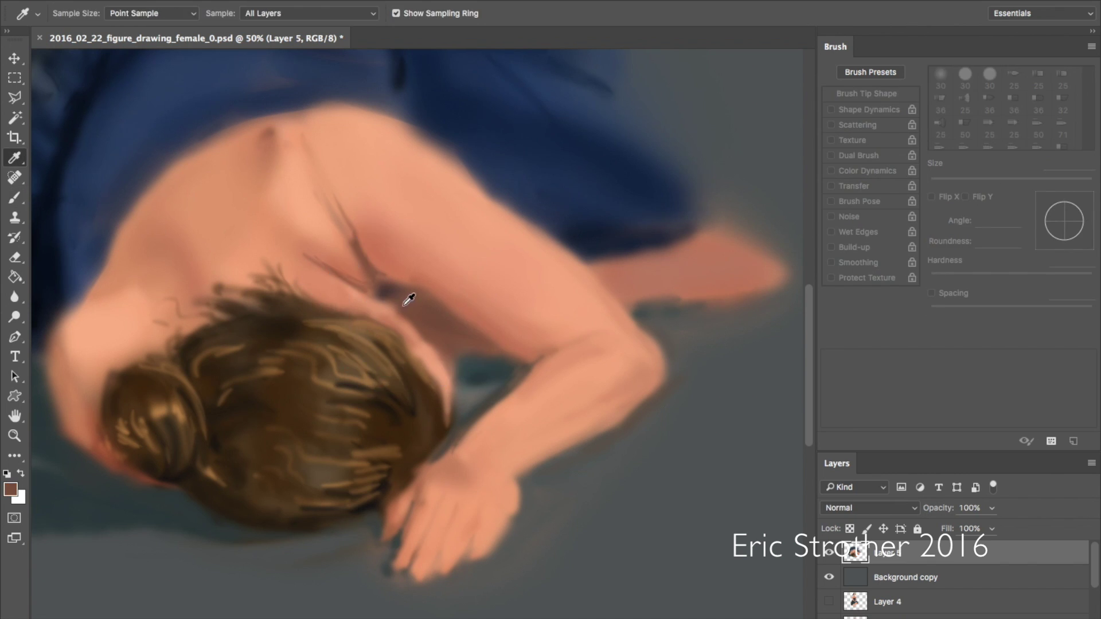
pyautogui.press('alt')
pyautogui.keyDown('alt'); pyautogui.click(344, 287); pyautogui.keyUp('alt')
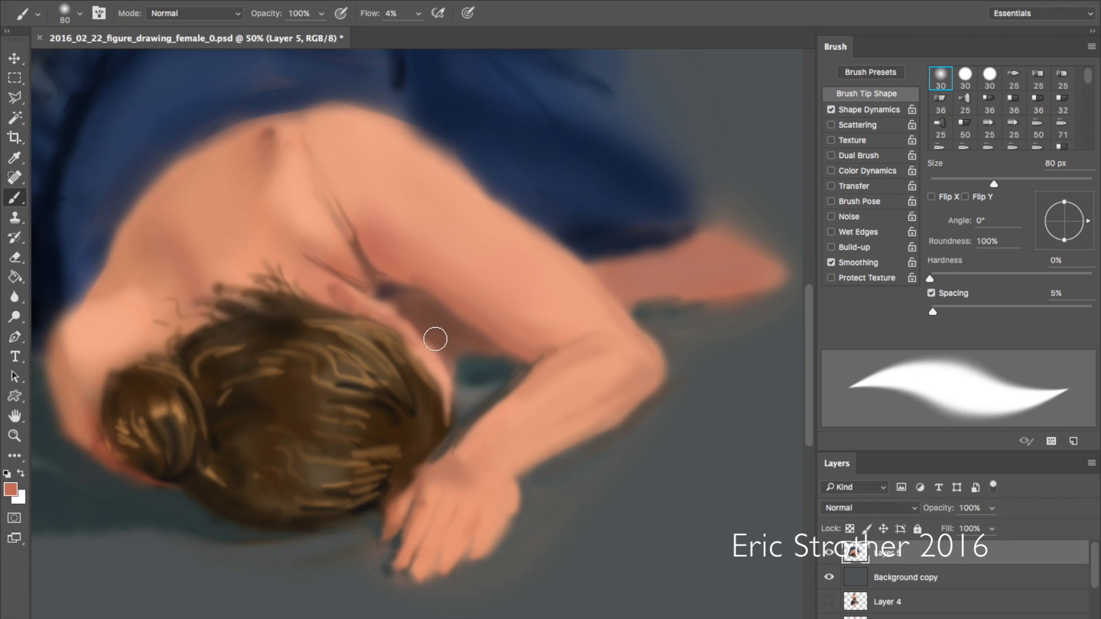
pyautogui.press('alt')
pyautogui.keyDown('alt'); pyautogui.click(407, 304); pyautogui.keyUp('alt')
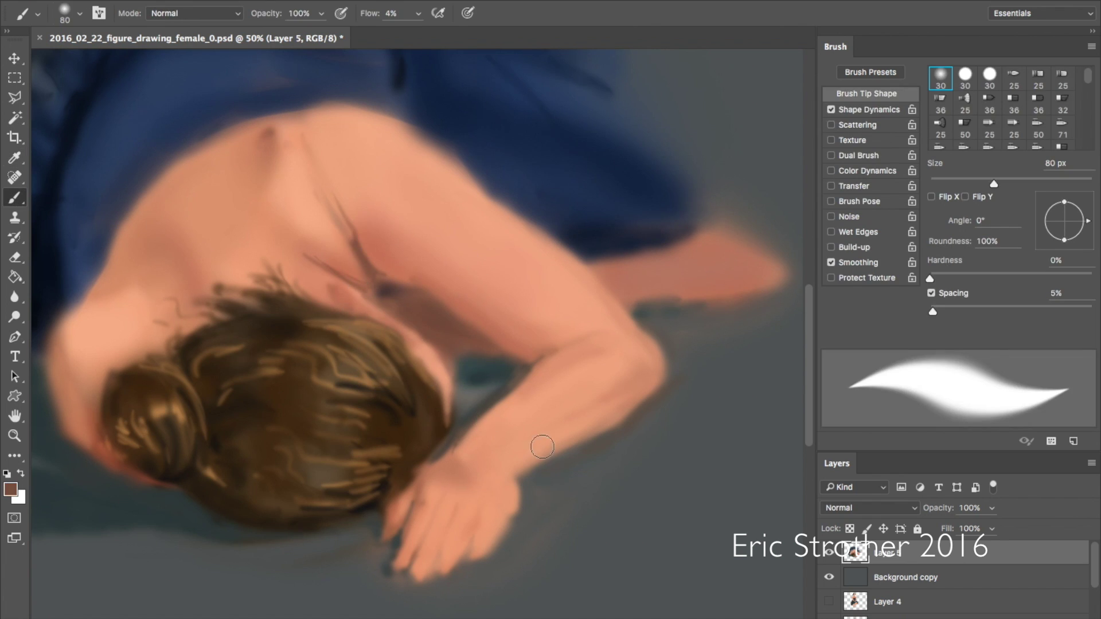
pyautogui.keyDown('alt'); pyautogui.click(438, 367); pyautogui.keyUp('alt')
# - Zoom out and paint a darker sampled skin tone over the hair edge at the neck
pyautogui.press('super+minus')
pyautogui.press('super+minus')
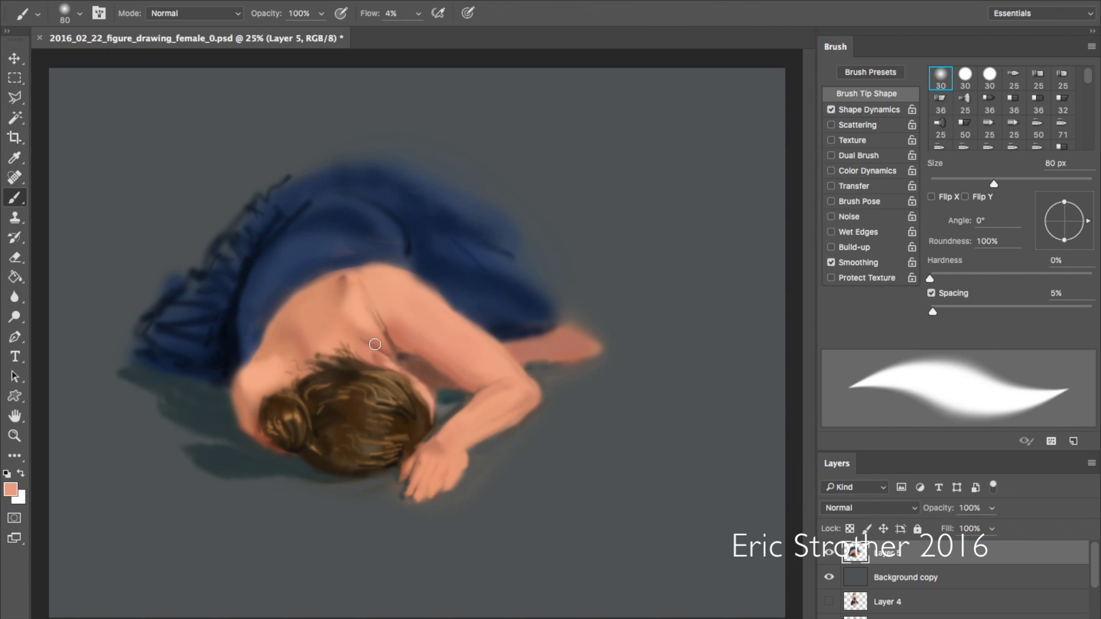
pyautogui.press('i')
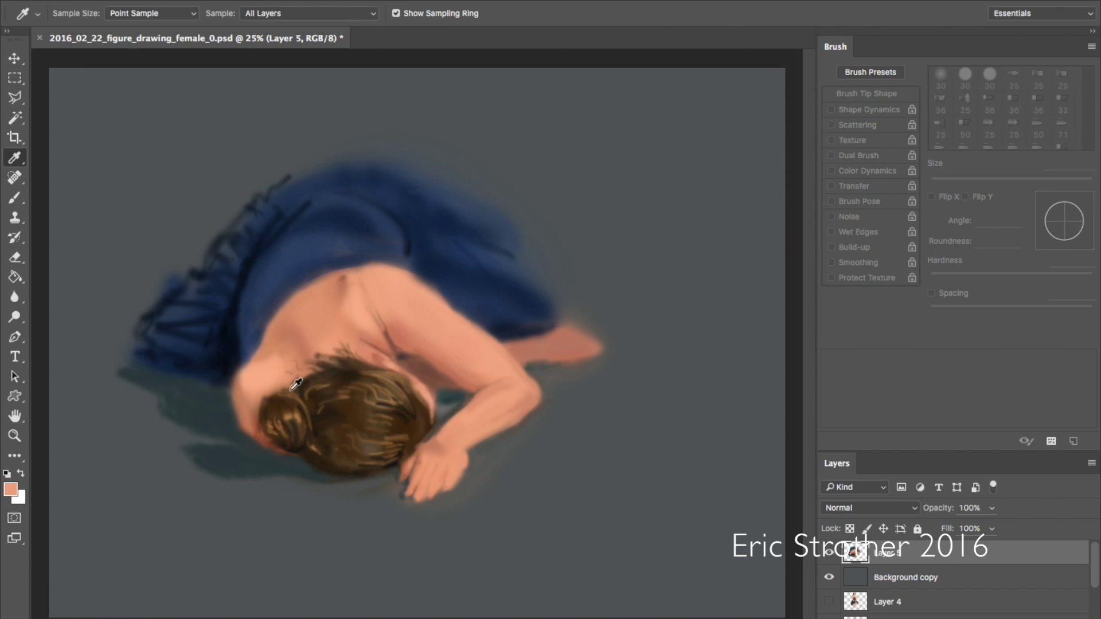
pyautogui.click(308, 347)
pyautogui.press('b')
pyautogui.moveTo(318, 368); pyautogui.dragTo(366, 351)
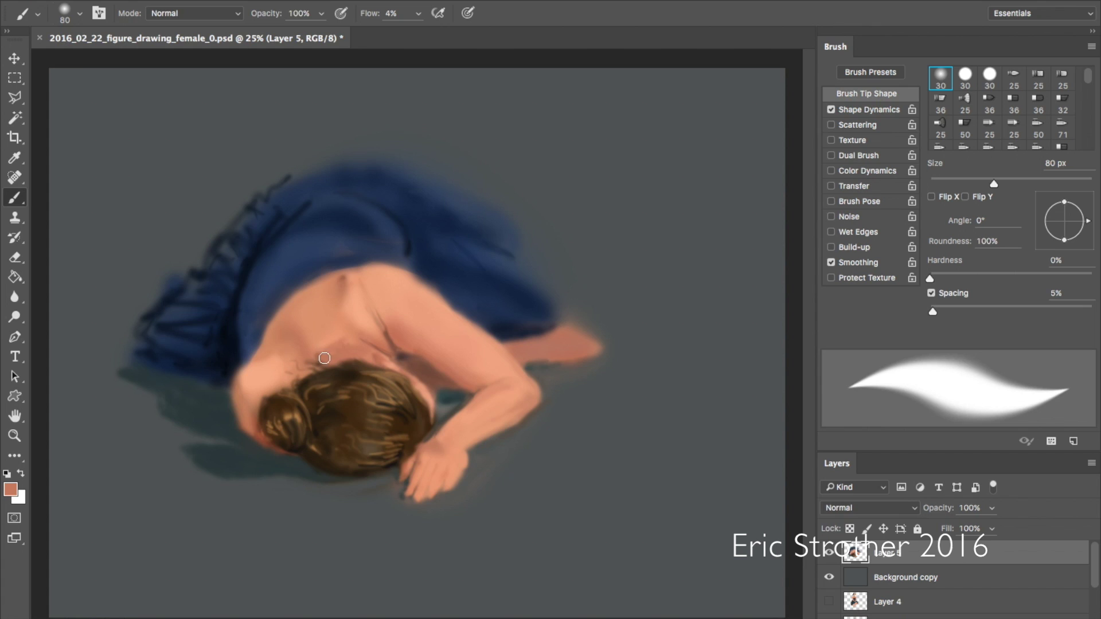
# - With a 500 px brush, brush lighter skin over the bun's edge and fade neck sketch marks
pyautogui.press(']')
pyautogui.press(']')
pyautogui.press(']')
pyautogui.press(']')
pyautogui.press(']')
pyautogui.press(']')
pyautogui.press(']')
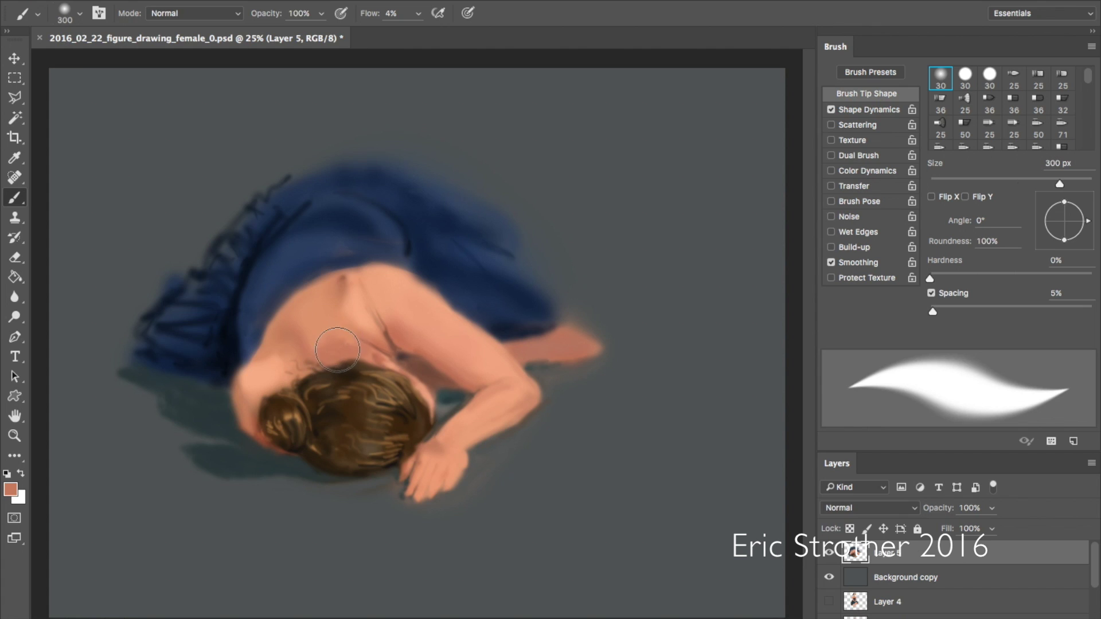
pyautogui.press('i')
pyautogui.click(323, 332)
pyautogui.press('b')
pyautogui.moveTo(335, 362)
pyautogui.mouseDown()
pyautogui.moveTo(319, 380)
pyautogui.moveTo(300, 388)
pyautogui.moveTo(302, 369)
pyautogui.moveTo(298, 380)
pyautogui.mouseUp()
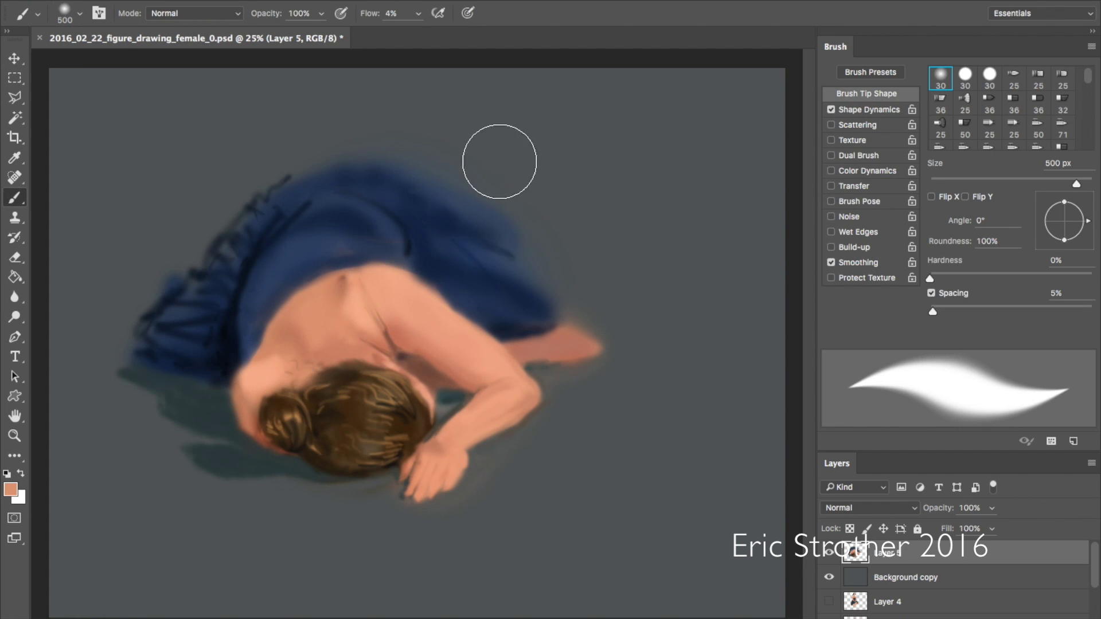
pyautogui.moveTo(298, 371)
pyautogui.mouseDown()
pyautogui.moveTo(293, 341)
pyautogui.moveTo(298, 369)
pyautogui.moveTo(280, 370)
pyautogui.moveTo(336, 344)
pyautogui.mouseUp()
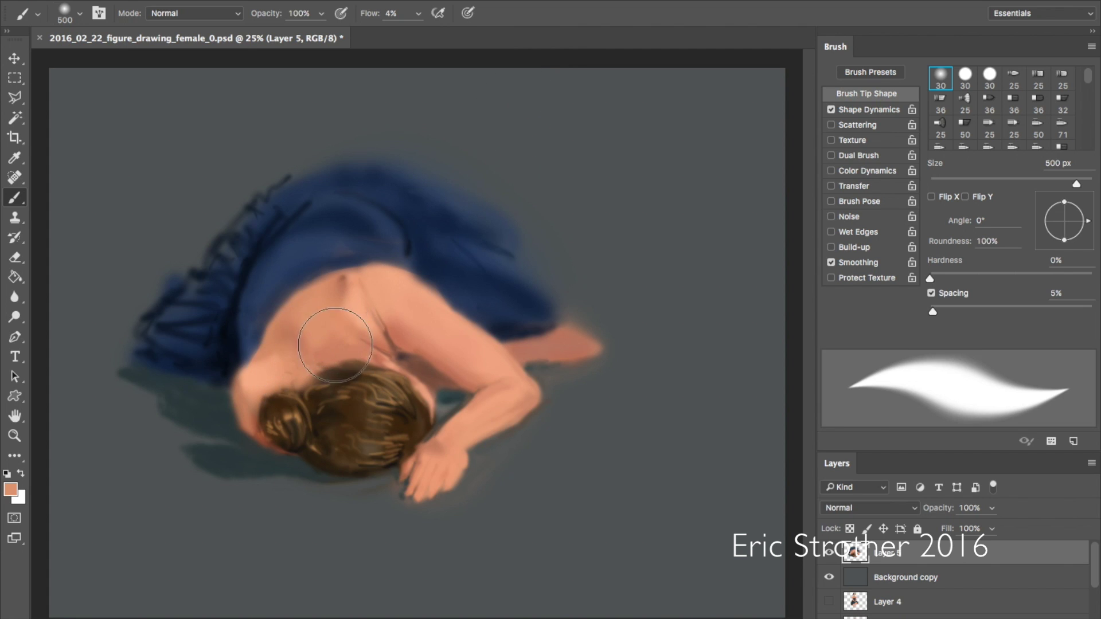
# - Smooth the back with a lighter shoulder peach, then enlarge the brush to 900 px at 50% zoom
pyautogui.press('i')
pyautogui.click(269, 380)
pyautogui.moveTo(263, 380); pyautogui.dragTo(284, 370)
pyautogui.press('b')
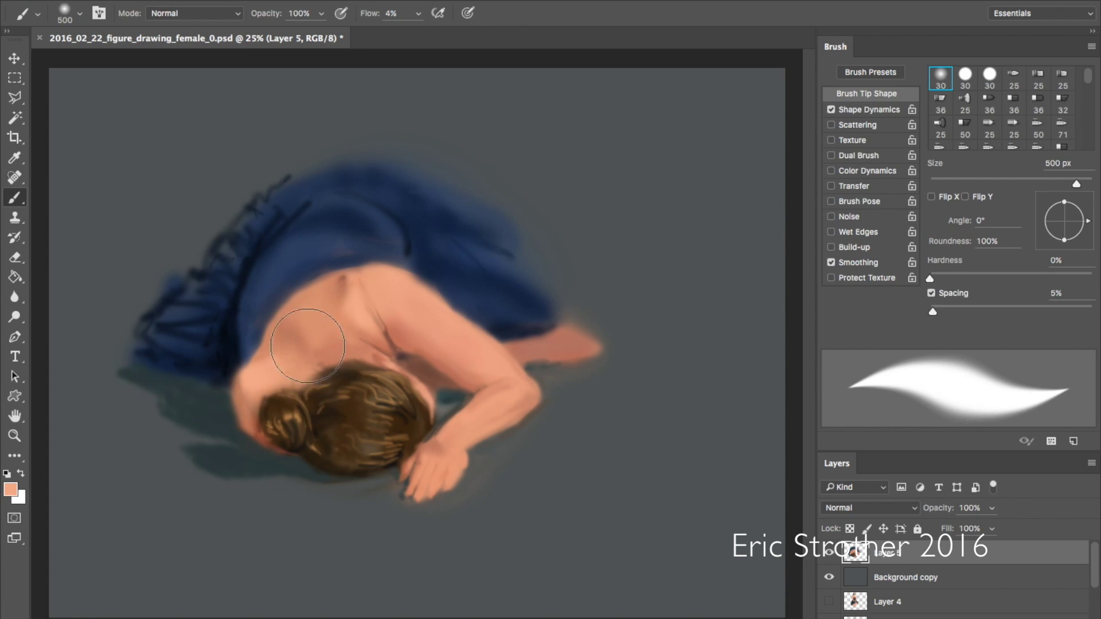
pyautogui.moveTo(329, 317)
pyautogui.mouseDown()
pyautogui.moveTo(367, 353)
pyautogui.moveTo(325, 333)
pyautogui.moveTo(346, 328)
pyautogui.mouseUp()
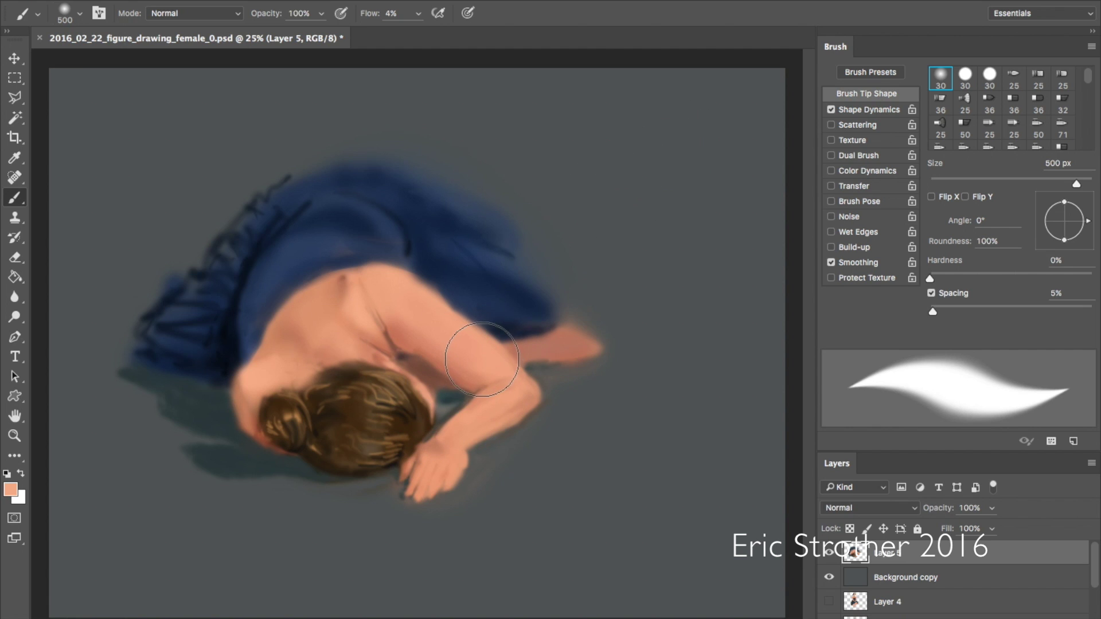
pyautogui.press(']')
pyautogui.press(']')
pyautogui.press(']')
pyautogui.press(']')
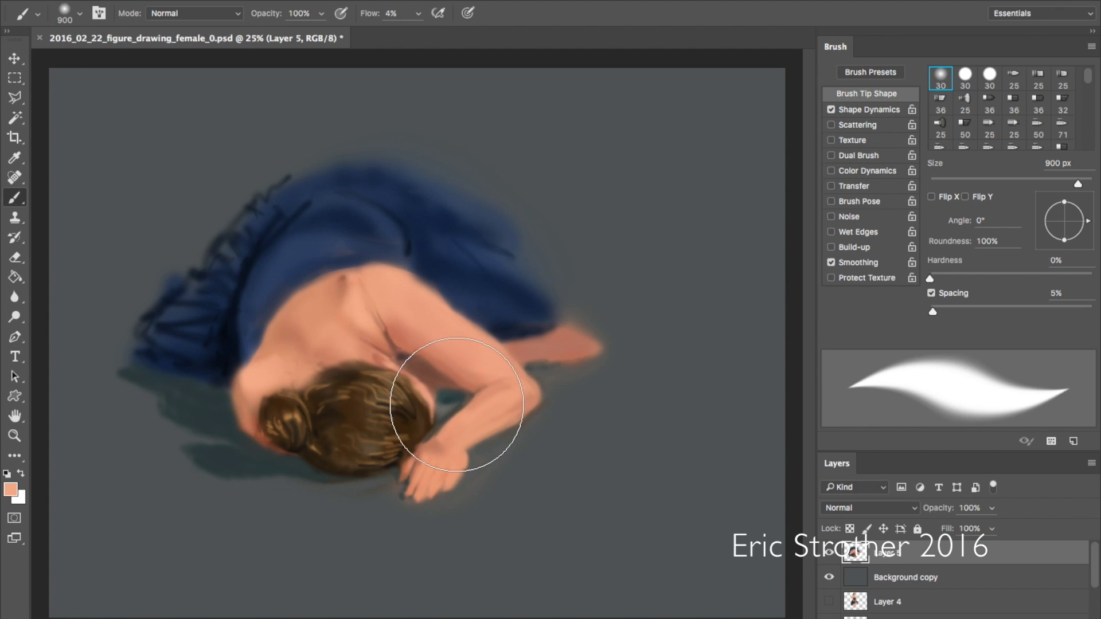
pyautogui.hotkey('ctrl', '+')
pyautogui.hotkey('ctrl', '+')
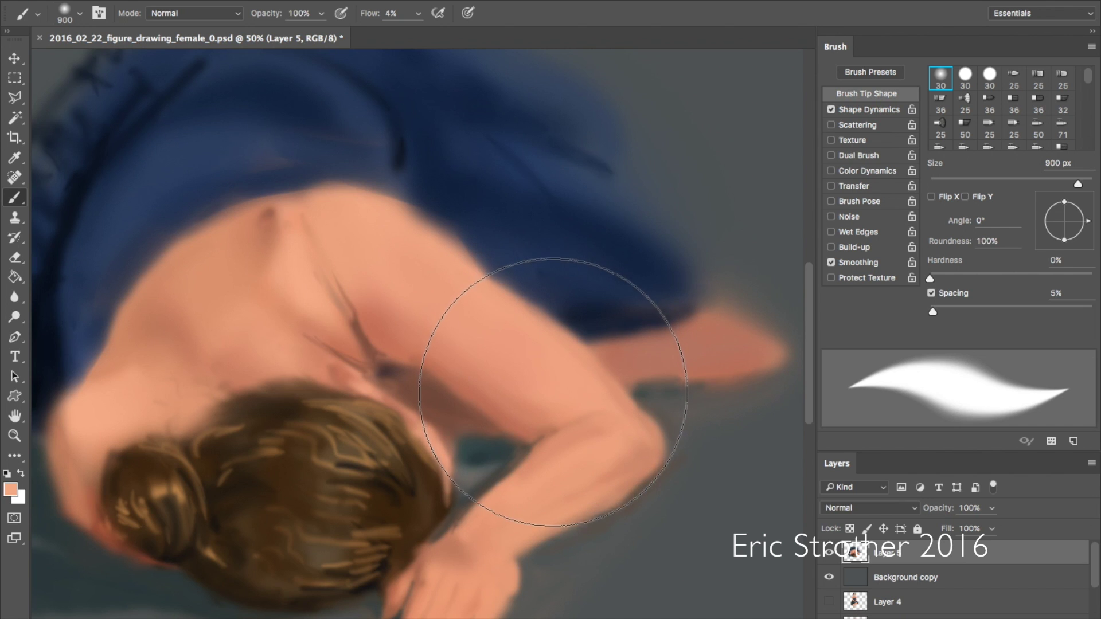
# - Paint sampled dark grey-teal with a 125 px brush below the arm, in the armpit and along the forearm
pyautogui.press('i')
pyautogui.click(479, 442)
pyautogui.press('b')
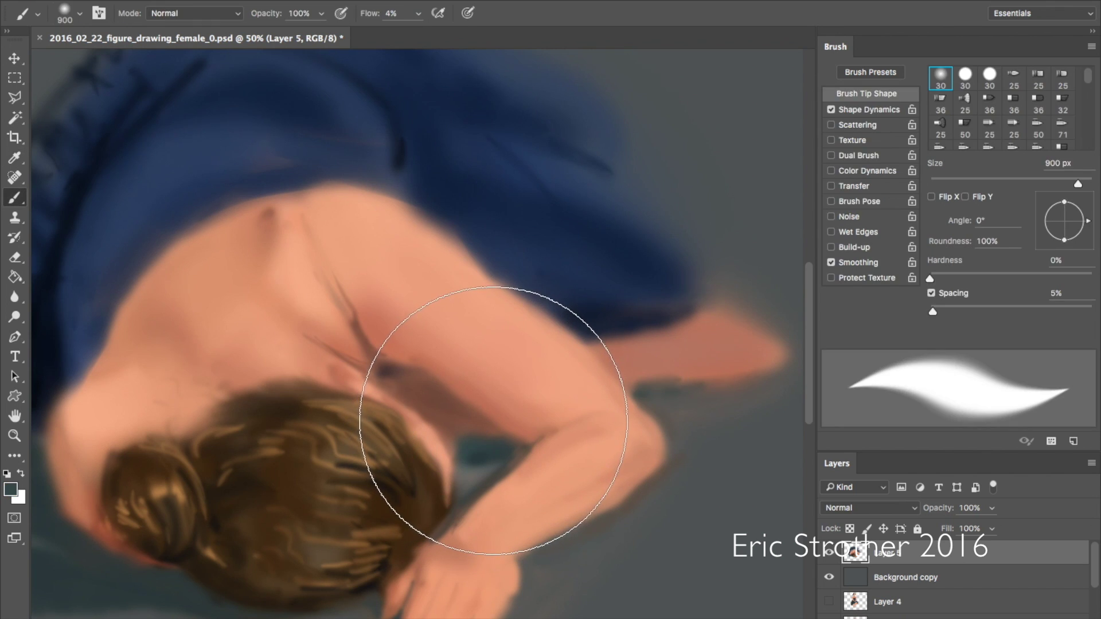
pyautogui.press('[')
pyautogui.press('[')
pyautogui.press('[')
pyautogui.press('[')
pyautogui.press('[')
pyautogui.press('[')
pyautogui.press('[')
pyautogui.press('[')
pyautogui.press('[')
pyautogui.press('[')
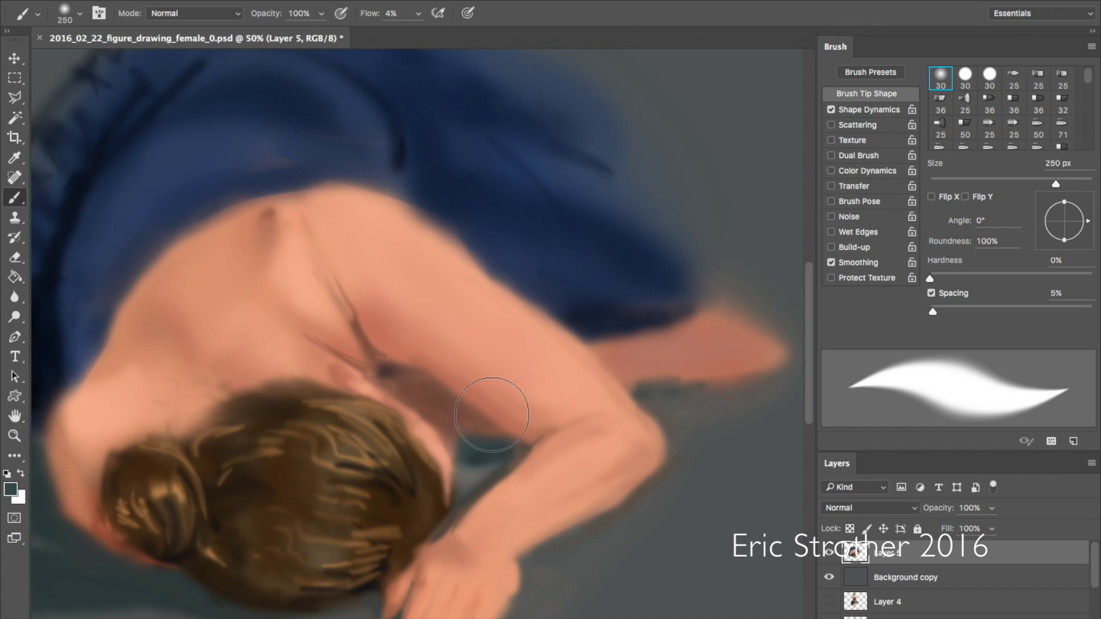
pyautogui.moveTo(485, 441)
pyautogui.mouseDown()
pyautogui.moveTo(452, 441)
pyautogui.moveTo(454, 466)
pyautogui.moveTo(448, 441)
pyautogui.moveTo(490, 439)
pyautogui.moveTo(459, 443)
pyautogui.moveTo(460, 461)
pyautogui.moveTo(511, 453)
pyautogui.moveTo(499, 474)
pyautogui.moveTo(521, 451)
pyautogui.mouseUp()
pyautogui.moveTo(443, 419)
pyautogui.mouseDown()
pyautogui.moveTo(465, 432)
pyautogui.moveTo(475, 412)
pyautogui.moveTo(467, 419)
pyautogui.mouseUp()
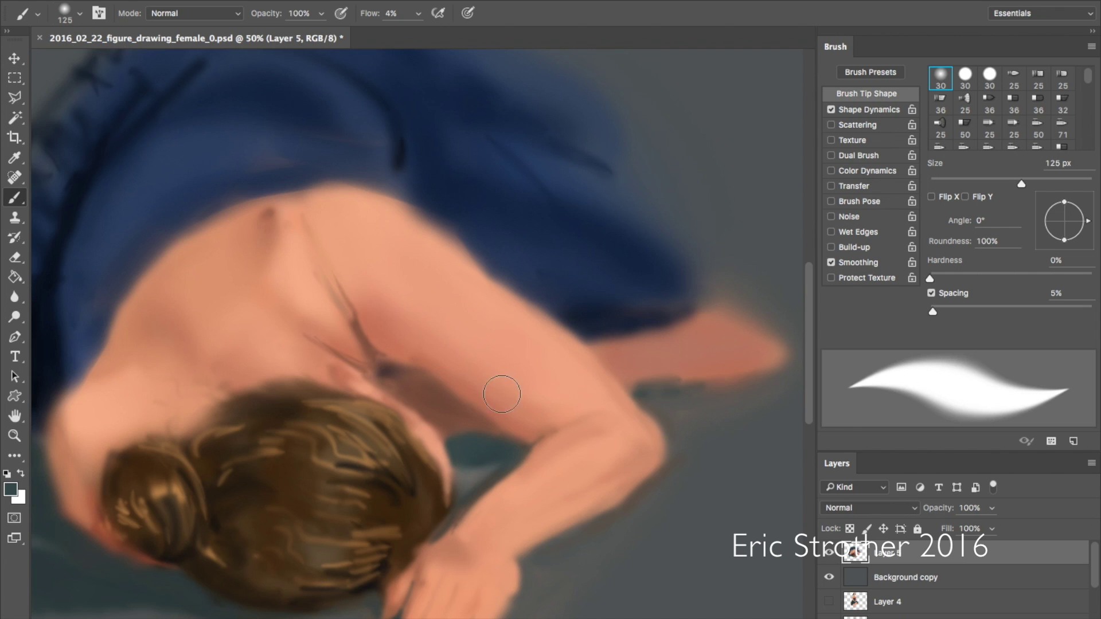
pyautogui.moveTo(401, 381); pyautogui.dragTo(380, 398)
pyautogui.moveTo(498, 459)
pyautogui.mouseDown()
pyautogui.moveTo(499, 471)
pyautogui.moveTo(456, 487)
pyautogui.moveTo(455, 499)
pyautogui.moveTo(480, 477)
pyautogui.moveTo(437, 525)
pyautogui.mouseUp()
pyautogui.keyDown('alt'); pyautogui.click(499, 470); pyautogui.keyUp('alt')
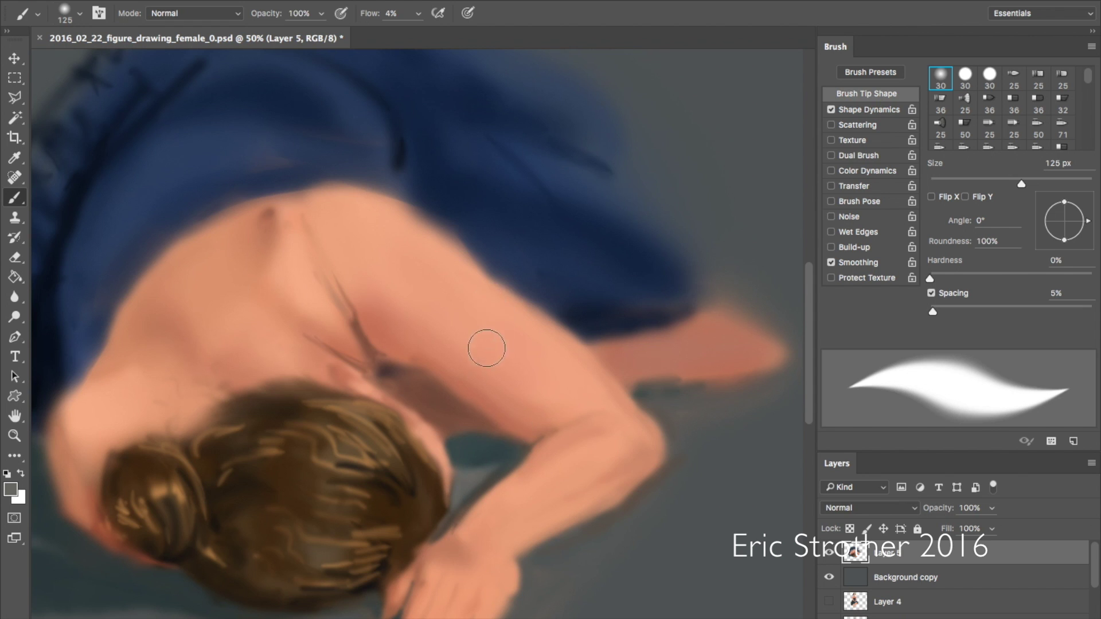
pyautogui.press('super+minus')
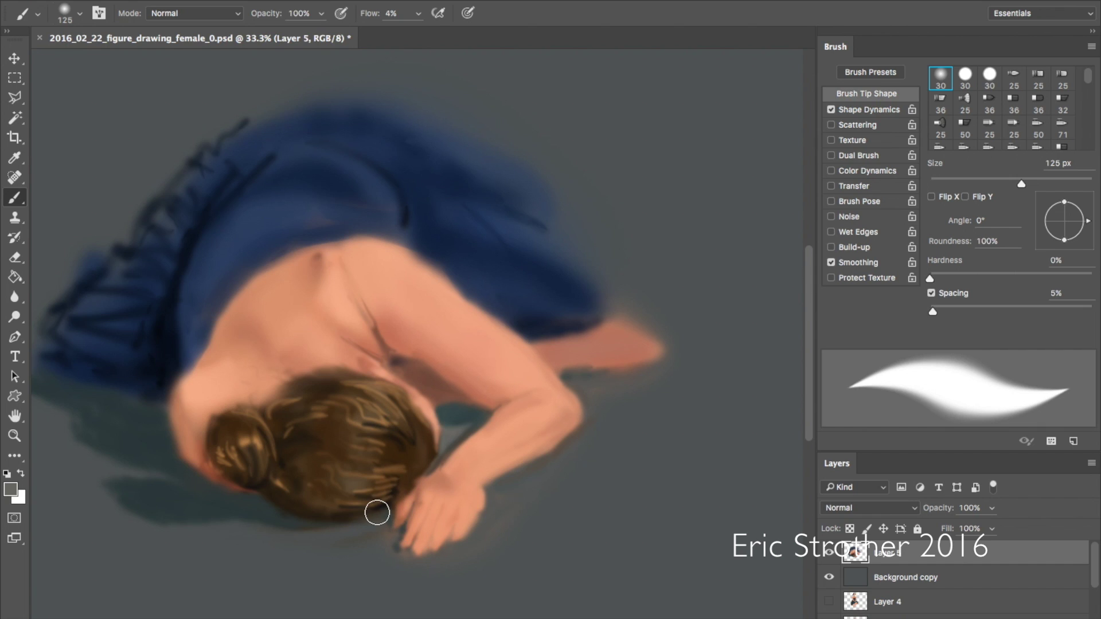
# - Enlarge the brush to 500 px and paint a soft glow around the lower hand
pyautogui.press('i')
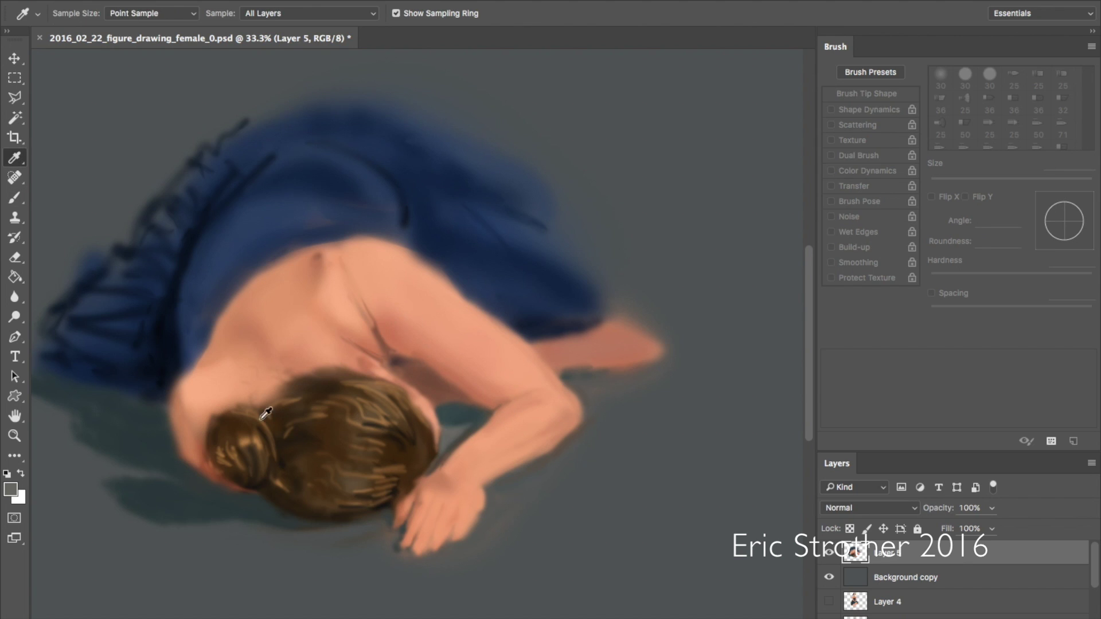
pyautogui.press('b')
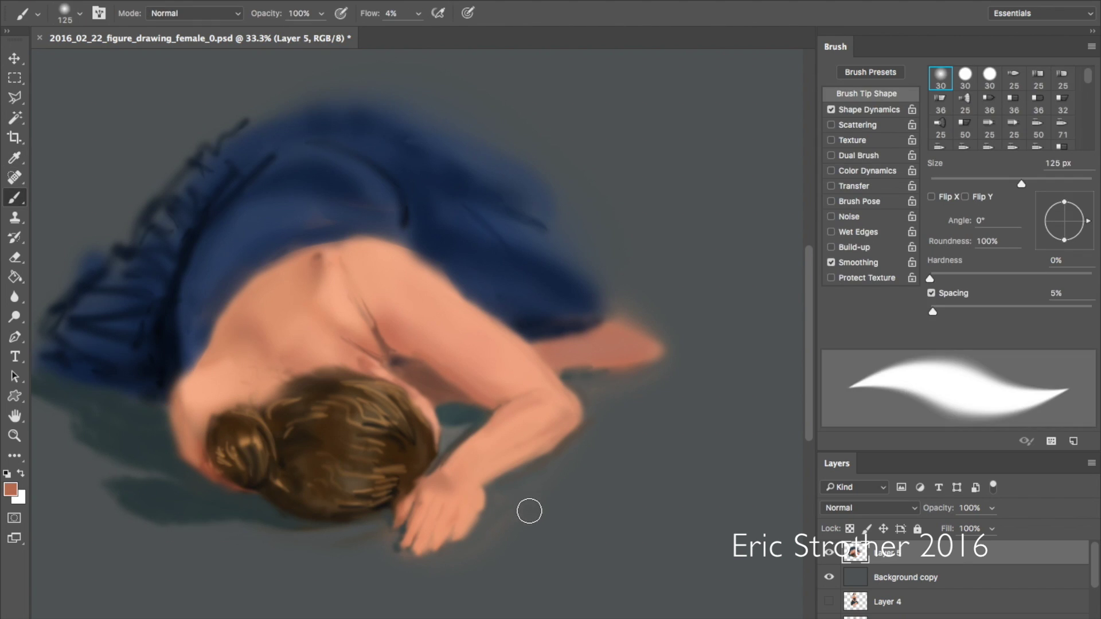
pyautogui.press(']')
pyautogui.press(']')
pyautogui.press(']')
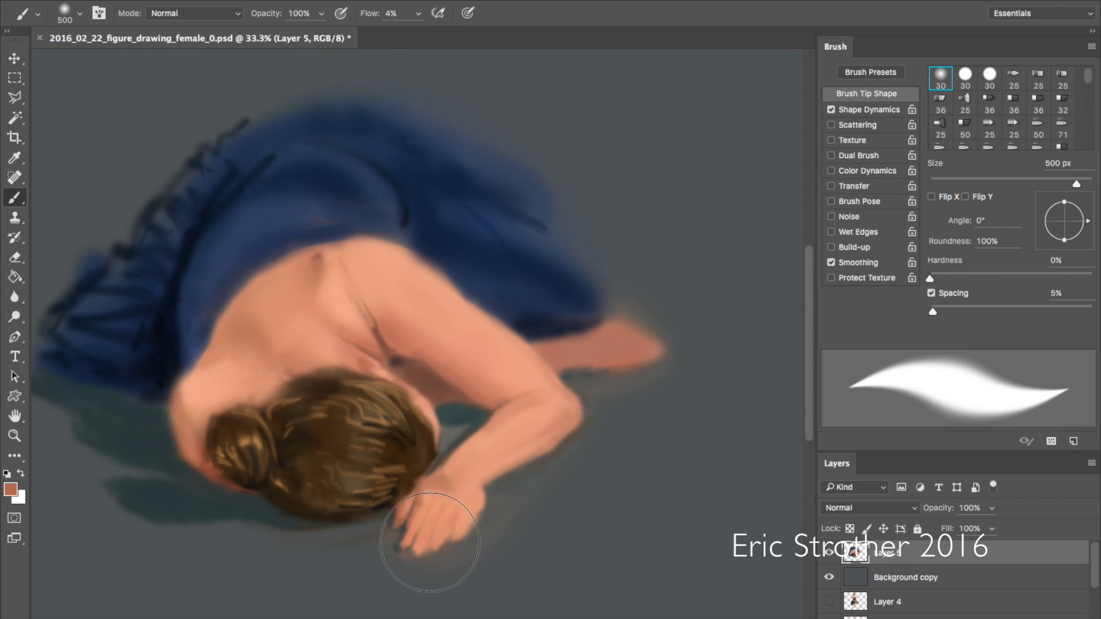
pyautogui.moveTo(409, 527)
pyautogui.mouseDown()
pyautogui.moveTo(418, 545)
pyautogui.moveTo(462, 513)
pyautogui.mouseUp()
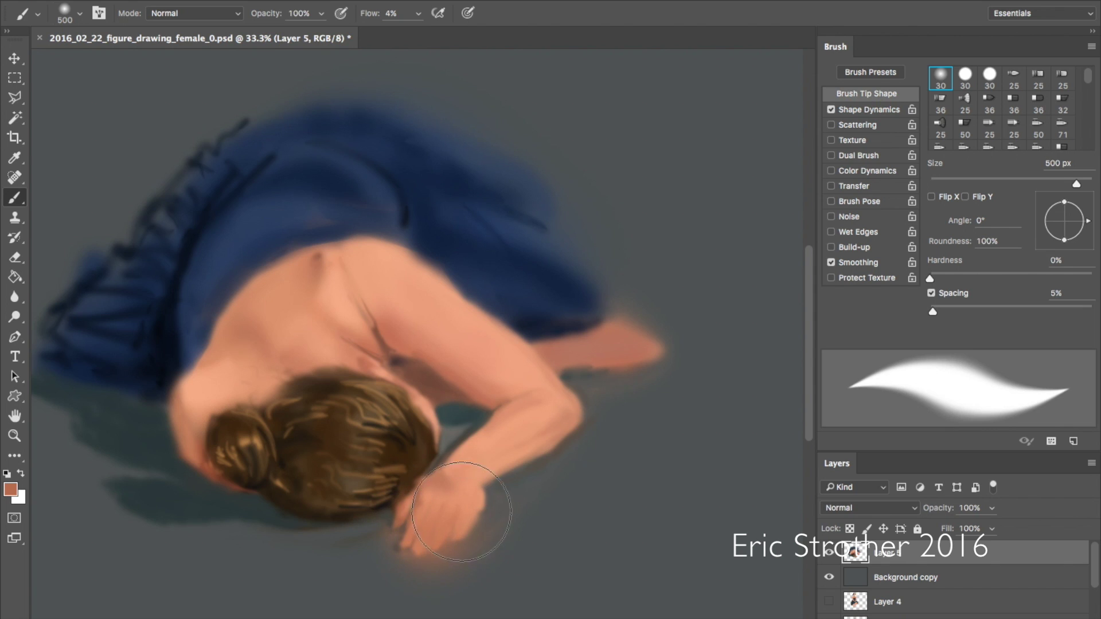
pyautogui.press('i')
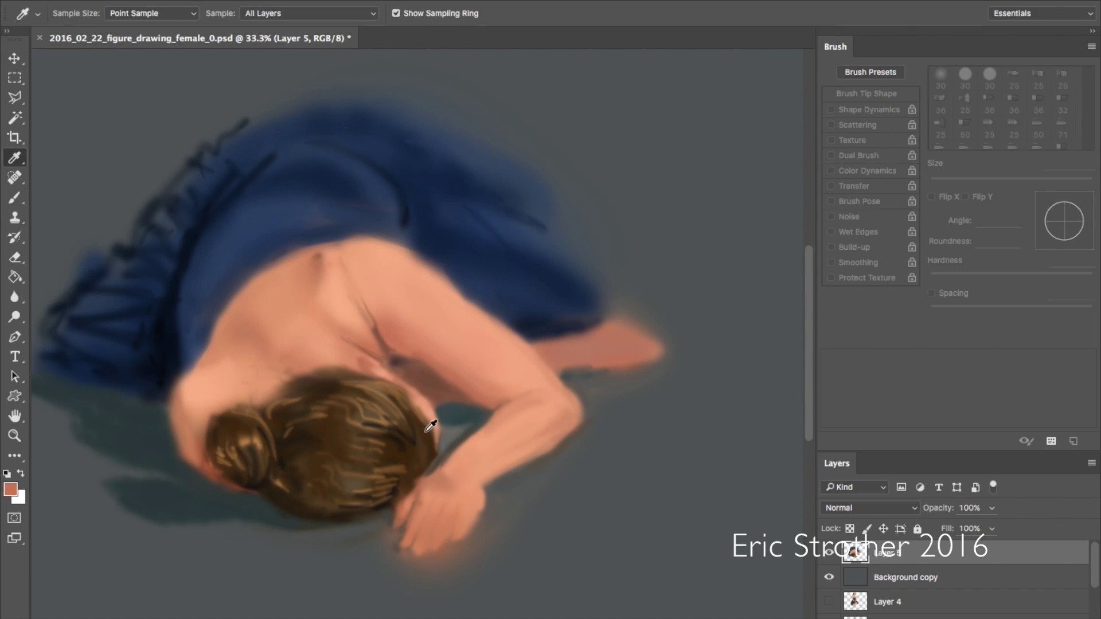
pyautogui.press('b')
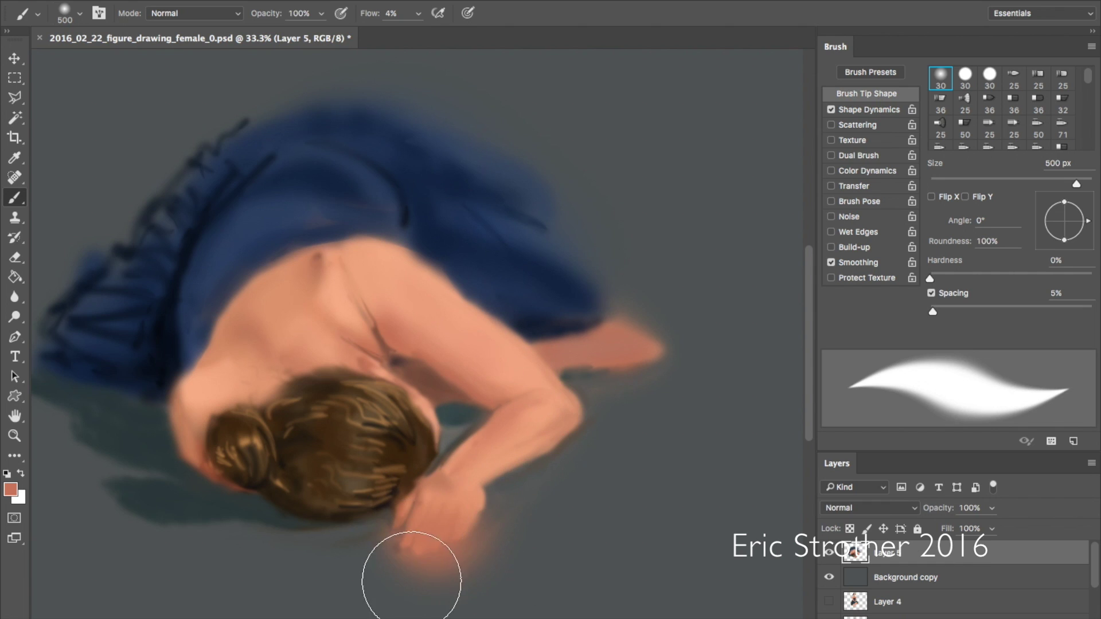
# - Cover the orange glow right of the hand, darken the hand's and fingers' lower edges, grey out the haze
pyautogui.keyDown('alt'); pyautogui.click(527, 418); pyautogui.keyUp('alt')
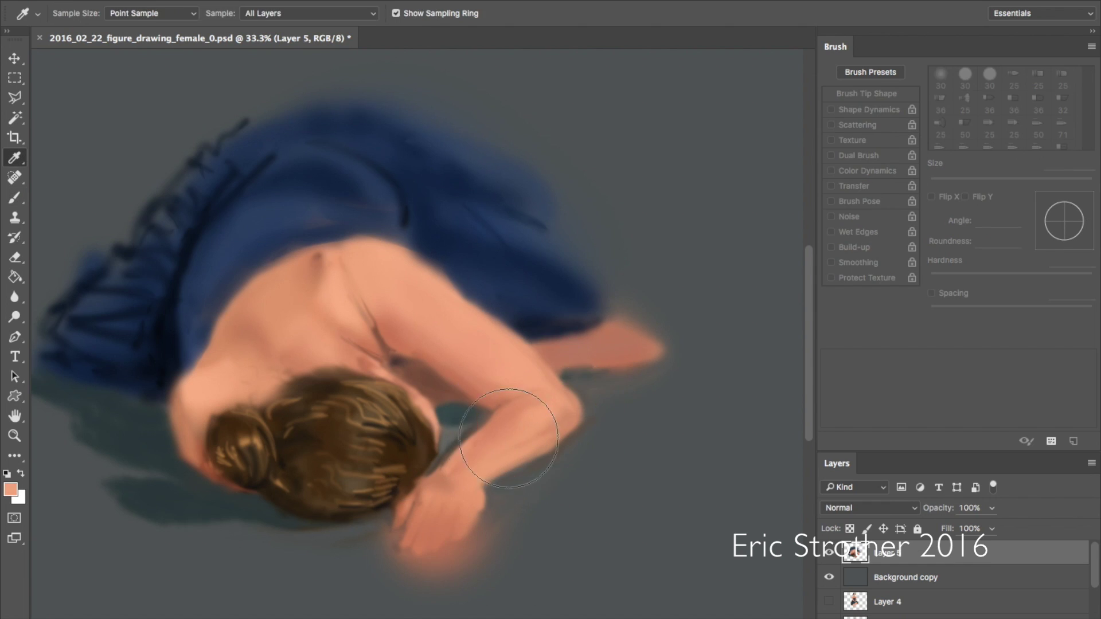
pyautogui.keyDown('alt'); pyautogui.click(442, 476); pyautogui.keyUp('alt')
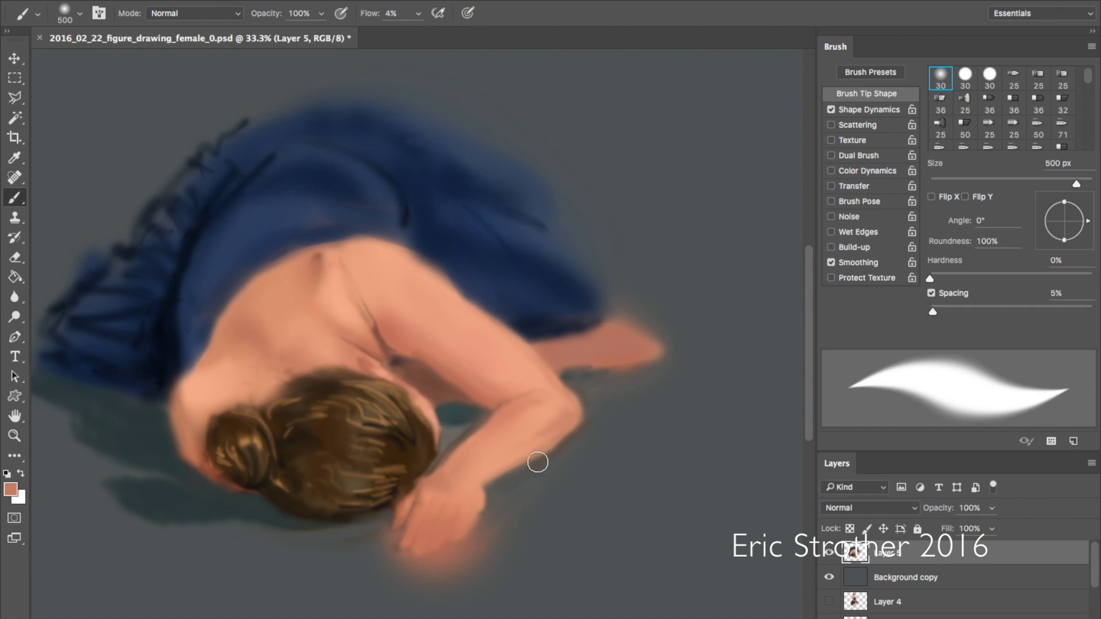
pyautogui.moveTo(482, 534); pyautogui.dragTo(454, 580)
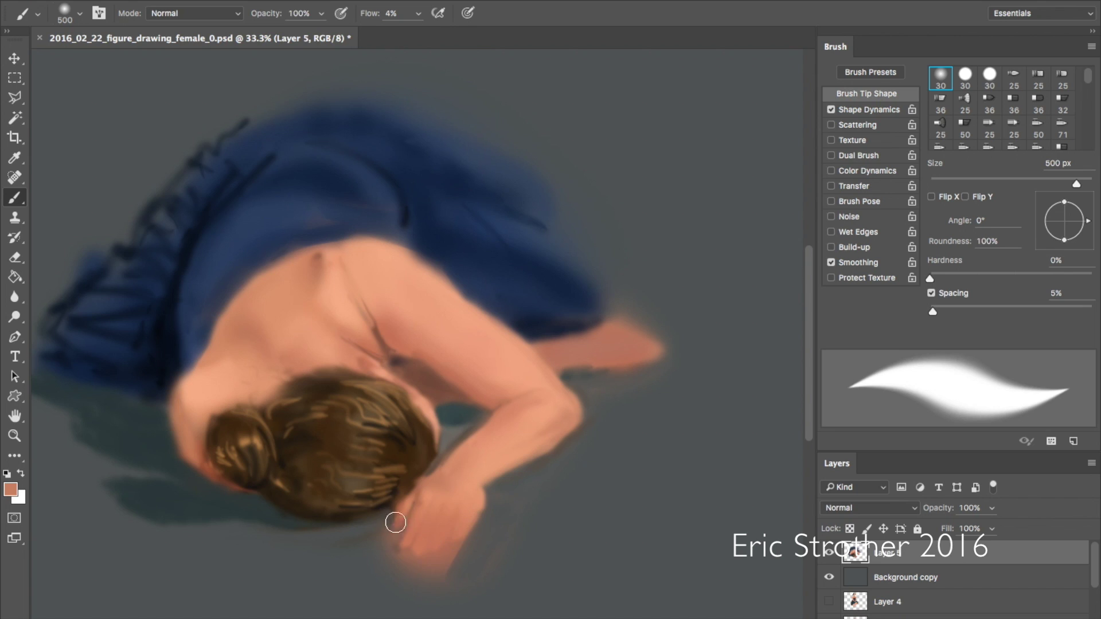
pyautogui.moveTo(455, 548)
pyautogui.mouseDown()
pyautogui.moveTo(437, 578)
pyautogui.moveTo(491, 538)
pyautogui.moveTo(493, 560)
pyautogui.mouseUp()
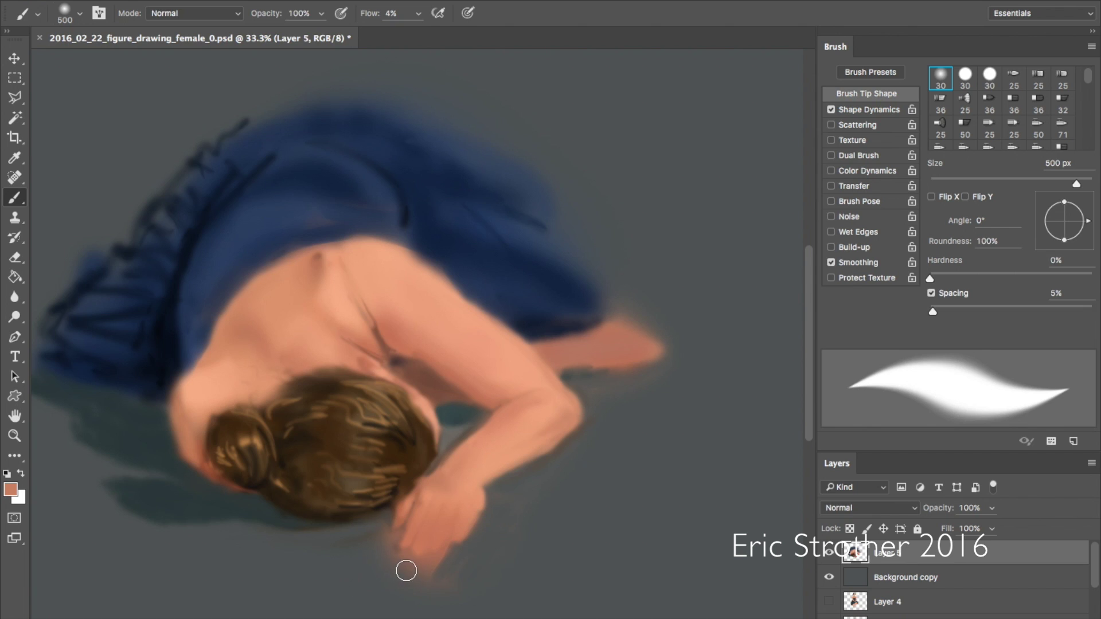
pyautogui.moveTo(394, 567)
pyautogui.mouseDown()
pyautogui.moveTo(449, 563)
pyautogui.moveTo(419, 581)
pyautogui.moveTo(376, 555)
pyautogui.moveTo(377, 534)
pyautogui.moveTo(379, 557)
pyautogui.moveTo(450, 561)
pyautogui.moveTo(389, 549)
pyautogui.moveTo(446, 553)
pyautogui.moveTo(433, 576)
pyautogui.moveTo(480, 588)
pyautogui.moveTo(380, 563)
pyautogui.mouseUp()
pyautogui.moveTo(335, 528)
pyautogui.mouseDown()
pyautogui.moveTo(381, 540)
pyautogui.moveTo(388, 613)
pyautogui.moveTo(367, 561)
pyautogui.mouseUp()
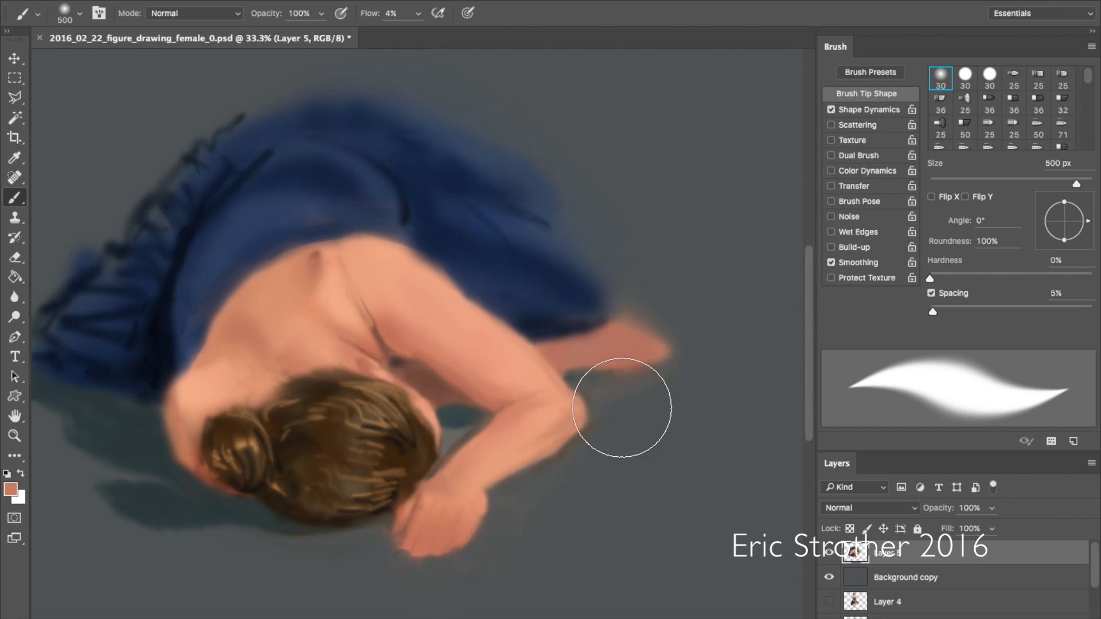
pyautogui.hotkey('ctrl', '1')
# - Shrink the brush to 60 px and paint light salmon along the hand's upper-left and lower-left edges
pyautogui.scroll(-12, 588, 401)
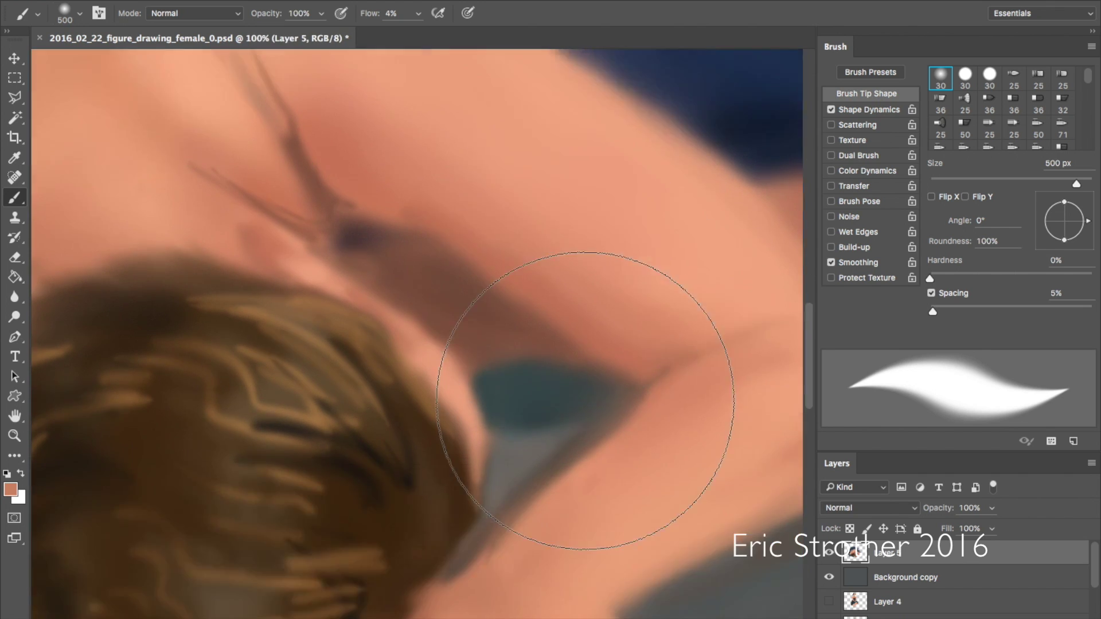
pyautogui.scroll(3, 583, 404)
pyautogui.scroll(1, 583, 405)
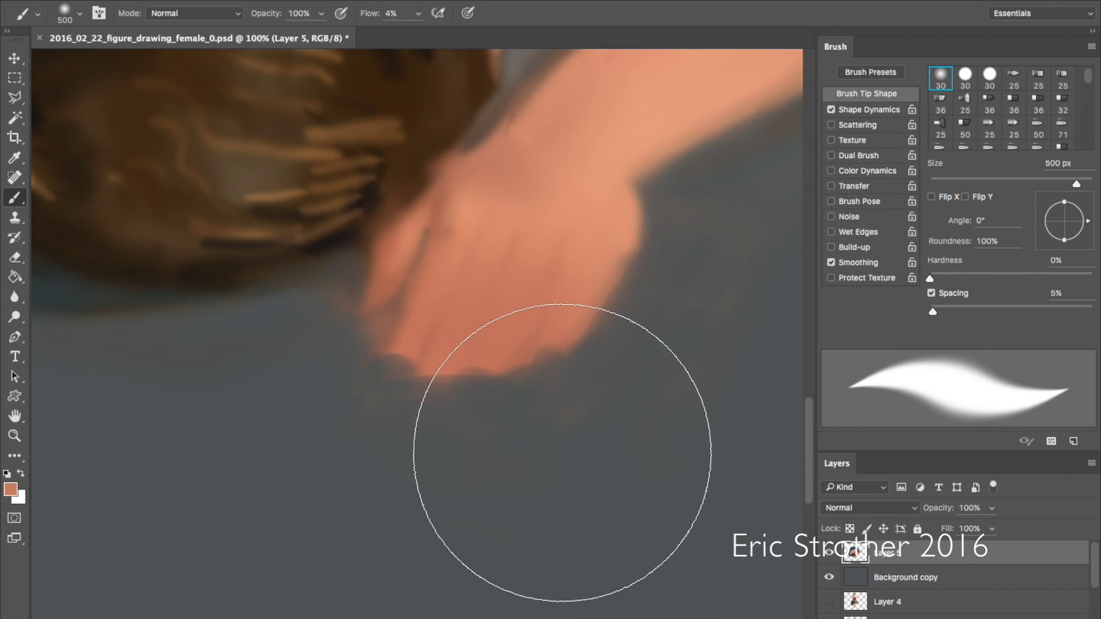
pyautogui.press('i')
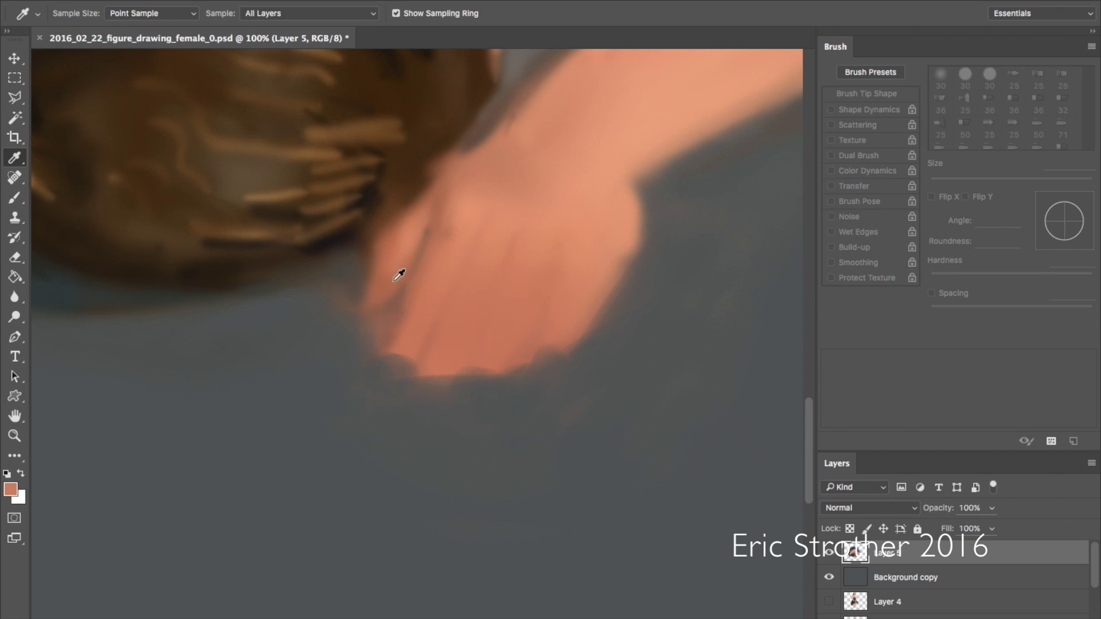
pyautogui.click(392, 278)
pyautogui.press('b')
pyautogui.press('[')
pyautogui.press('[')
pyautogui.press('[')
pyautogui.press('[')
pyautogui.press('[')
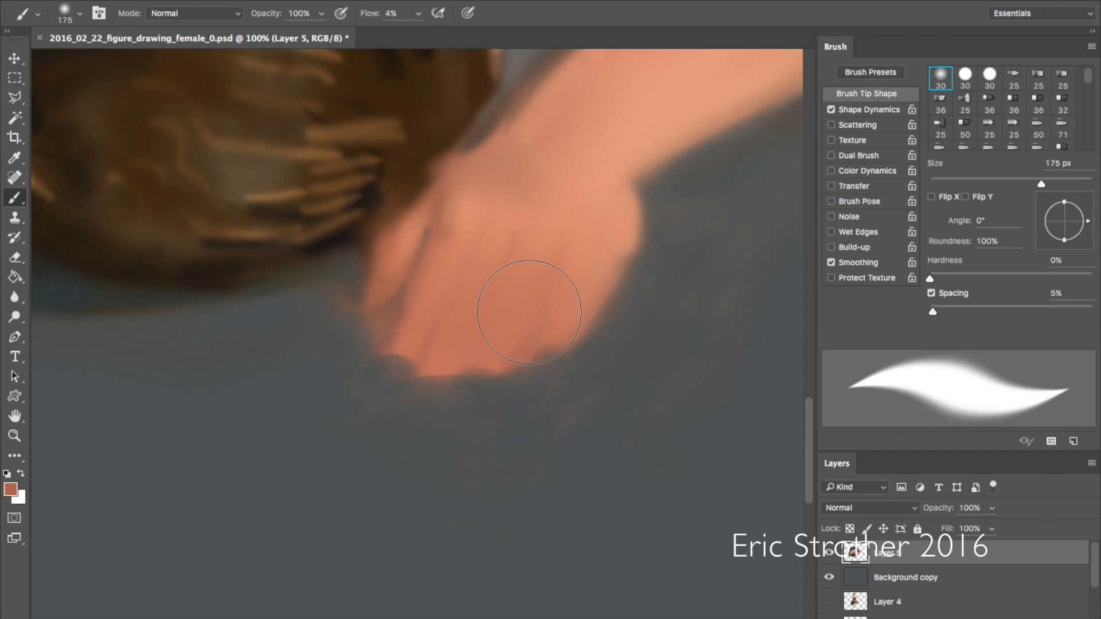
pyautogui.press('[')
pyautogui.press('[')
pyautogui.press('[')
pyautogui.press('[')
pyautogui.press('[')
pyautogui.press('[')
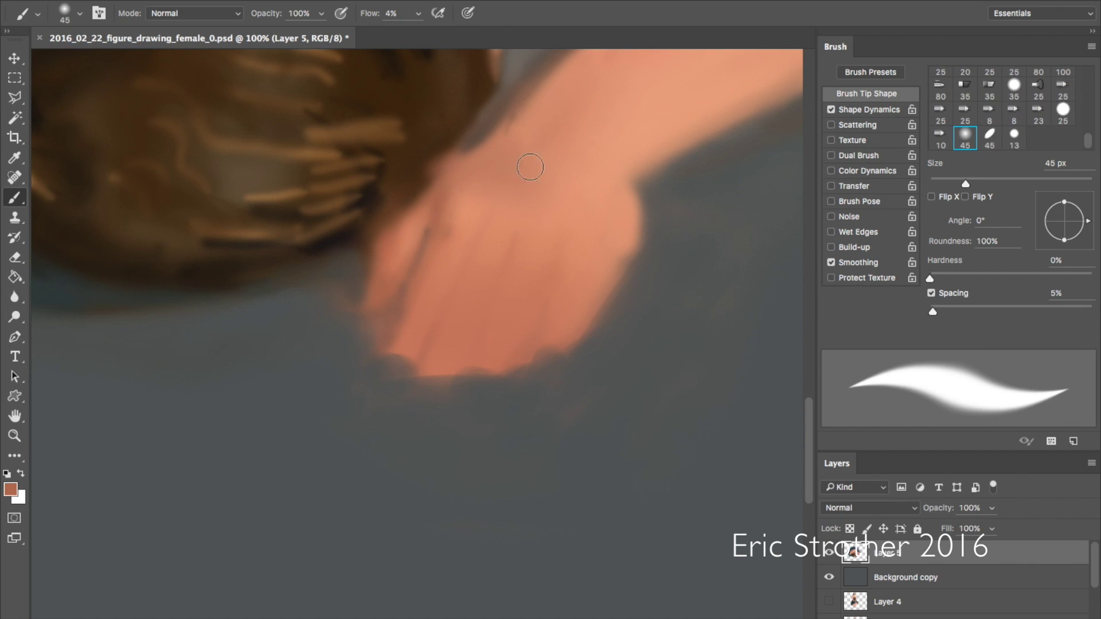
pyautogui.keyDown('alt'); pyautogui.click(587, 187); pyautogui.keyUp('alt')
pyautogui.moveTo(398, 223)
pyautogui.mouseDown()
pyautogui.moveTo(380, 244)
pyautogui.moveTo(421, 195)
pyautogui.moveTo(380, 228)
pyautogui.moveTo(389, 223)
pyautogui.moveTo(392, 242)
pyautogui.moveTo(425, 202)
pyautogui.moveTo(380, 233)
pyautogui.moveTo(387, 272)
pyautogui.moveTo(388, 248)
pyautogui.mouseUp()
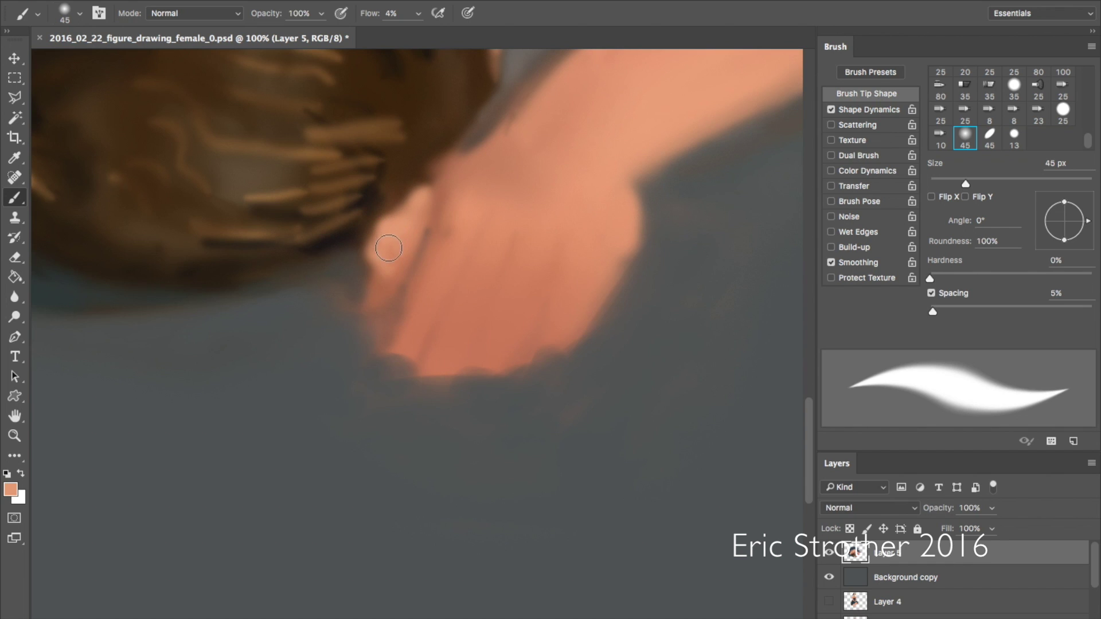
pyautogui.moveTo(385, 293)
pyautogui.mouseDown()
pyautogui.moveTo(366, 284)
pyautogui.moveTo(418, 263)
pyautogui.mouseUp()
# - Soften the hand's dark upper-left line, brighten the thumb edge, and cover the hair-wrist dark strip
pyautogui.keyDown('alt'); pyautogui.click(449, 186); pyautogui.keyUp('alt')
pyautogui.moveTo(427, 231)
pyautogui.mouseDown()
pyautogui.moveTo(418, 196)
pyautogui.moveTo(371, 236)
pyautogui.moveTo(381, 227)
pyautogui.moveTo(364, 262)
pyautogui.moveTo(382, 280)
pyautogui.moveTo(367, 256)
pyautogui.mouseUp()
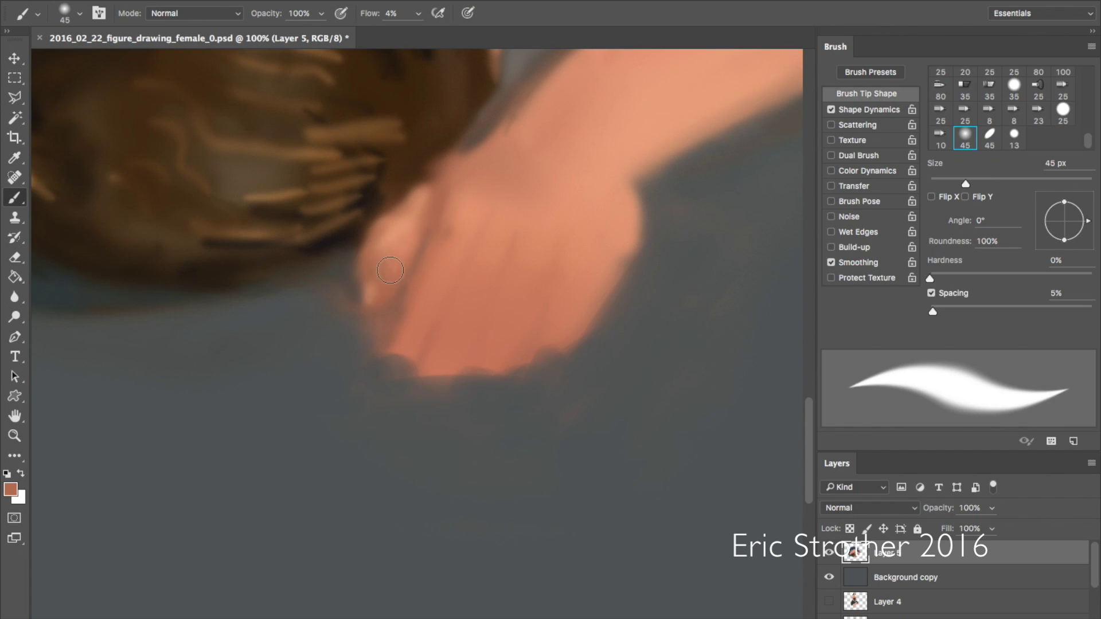
pyautogui.keyDown('alt'); pyautogui.click(422, 198); pyautogui.keyUp('alt')
pyautogui.moveTo(406, 208); pyautogui.dragTo(413, 188)
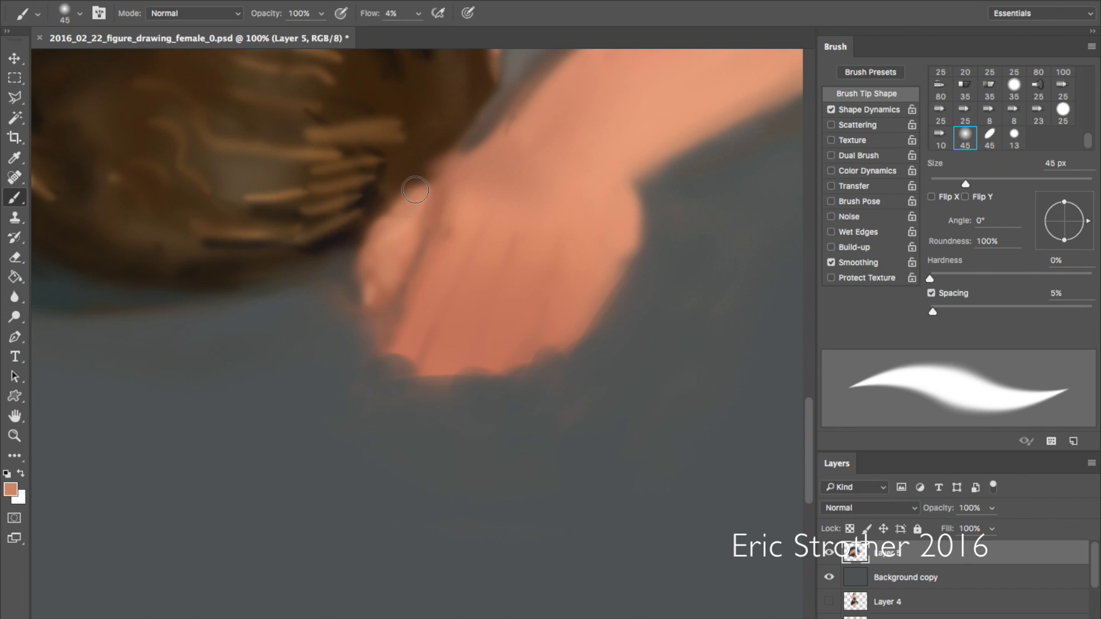
pyautogui.keyDown('alt'); pyautogui.click(447, 191); pyautogui.keyUp('alt')
pyautogui.moveTo(447, 192)
pyautogui.mouseDown()
pyautogui.moveTo(422, 219)
pyautogui.moveTo(432, 185)
pyautogui.moveTo(374, 240)
pyautogui.mouseUp()
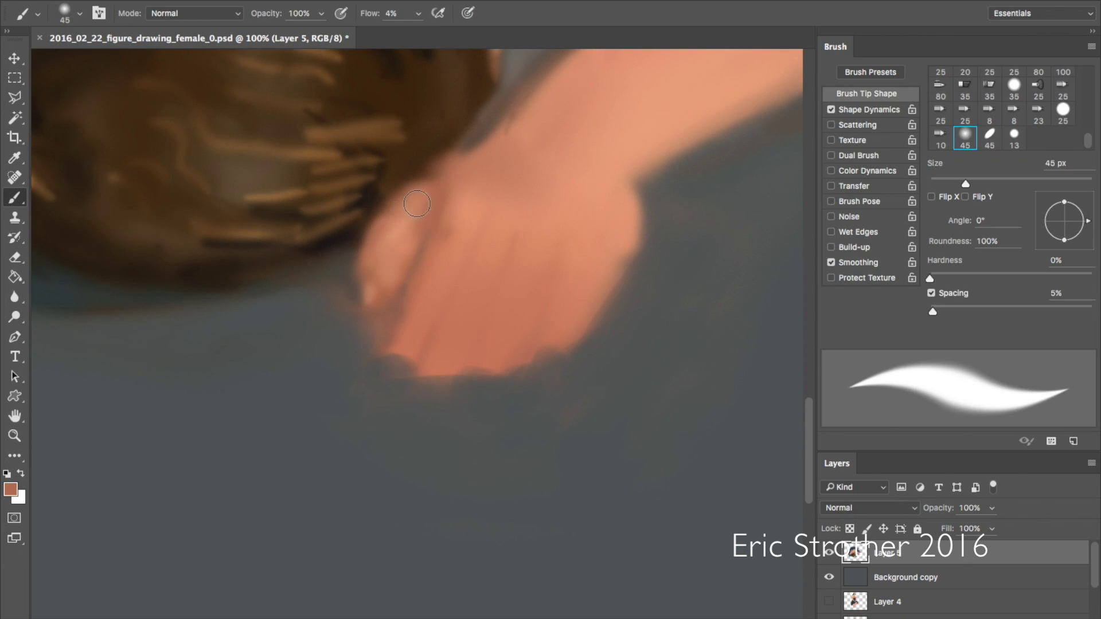
pyautogui.moveTo(437, 172); pyautogui.dragTo(509, 117)
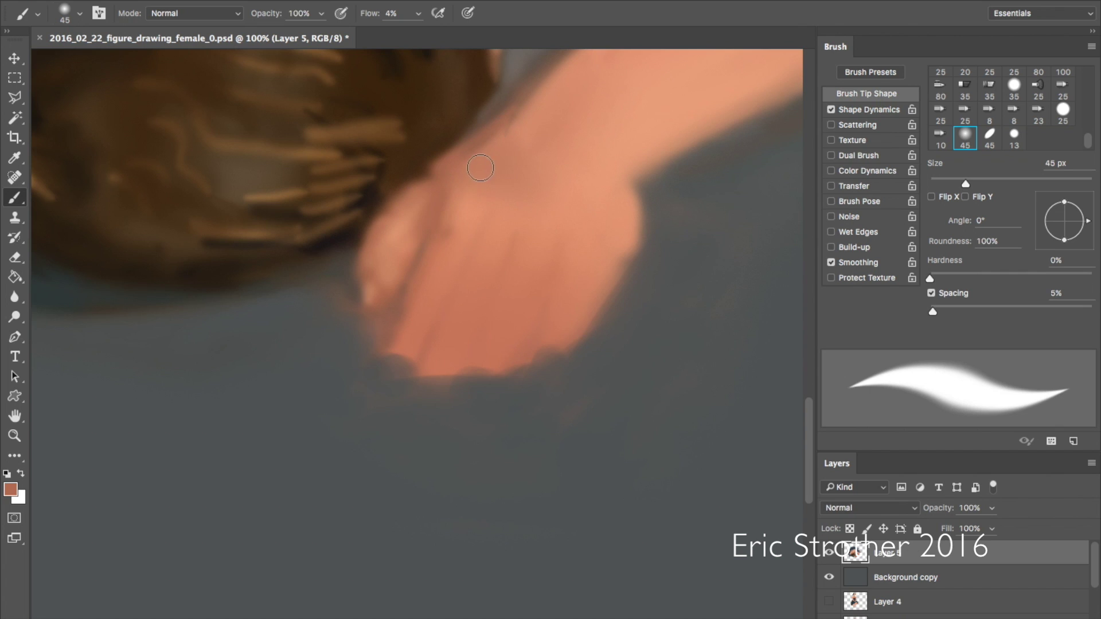
# - Build faint light salmon strokes across the hand and broaden the highlight along its tendon
pyautogui.keyDown('alt'); pyautogui.click(398, 238); pyautogui.keyUp('alt')
pyautogui.moveTo(432, 252)
pyautogui.mouseDown()
pyautogui.moveTo(443, 232)
pyautogui.moveTo(420, 287)
pyautogui.moveTo(441, 249)
pyautogui.moveTo(431, 282)
pyautogui.moveTo(392, 342)
pyautogui.moveTo(483, 275)
pyautogui.mouseUp()
pyautogui.moveTo(452, 320)
pyautogui.mouseDown()
pyautogui.moveTo(430, 352)
pyautogui.moveTo(472, 292)
pyautogui.mouseUp()
pyautogui.moveTo(494, 222)
pyautogui.mouseDown()
pyautogui.moveTo(496, 363)
pyautogui.moveTo(551, 233)
pyautogui.moveTo(512, 247)
pyautogui.moveTo(540, 288)
pyautogui.moveTo(556, 287)
pyautogui.moveTo(558, 318)
pyautogui.moveTo(608, 226)
pyautogui.moveTo(572, 296)
pyautogui.moveTo(593, 224)
pyautogui.moveTo(559, 211)
pyautogui.moveTo(520, 217)
pyautogui.moveTo(563, 223)
pyautogui.moveTo(512, 285)
pyautogui.mouseUp()
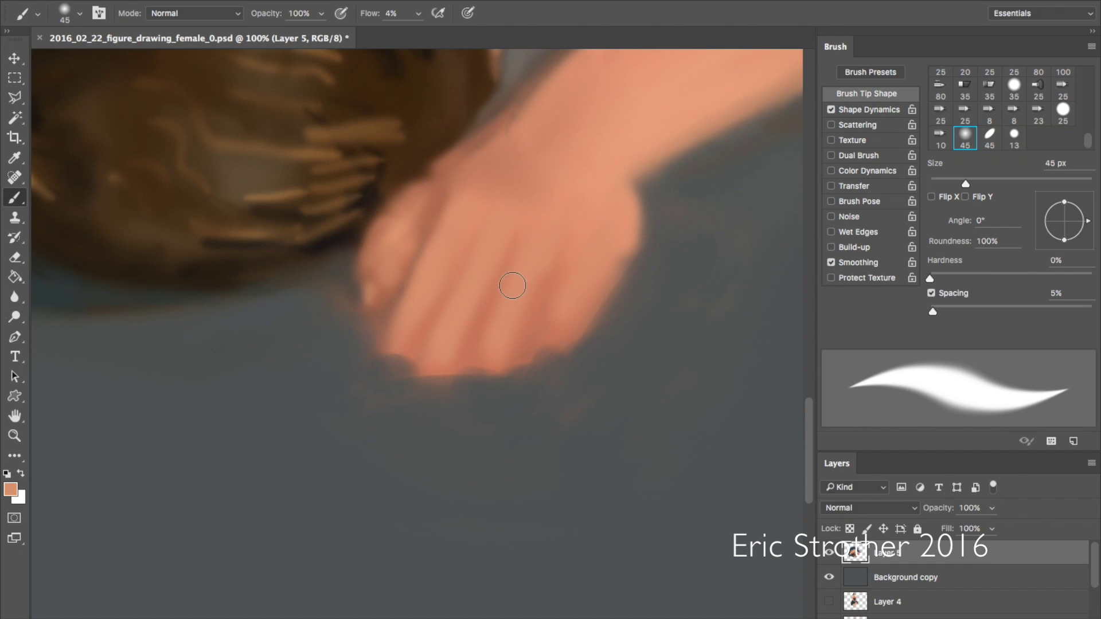
pyautogui.keyDown('alt'); pyautogui.click(572, 415); pyautogui.keyUp('alt')
# - With a smaller brush, draw dark creases between fingers and deepen the shadow under the fingertips
pyautogui.press('[')
pyautogui.press('[')
pyautogui.press('[')
pyautogui.press('[')
pyautogui.moveTo(424, 338); pyautogui.dragTo(443, 303)
pyautogui.moveTo(416, 366); pyautogui.dragTo(457, 262)
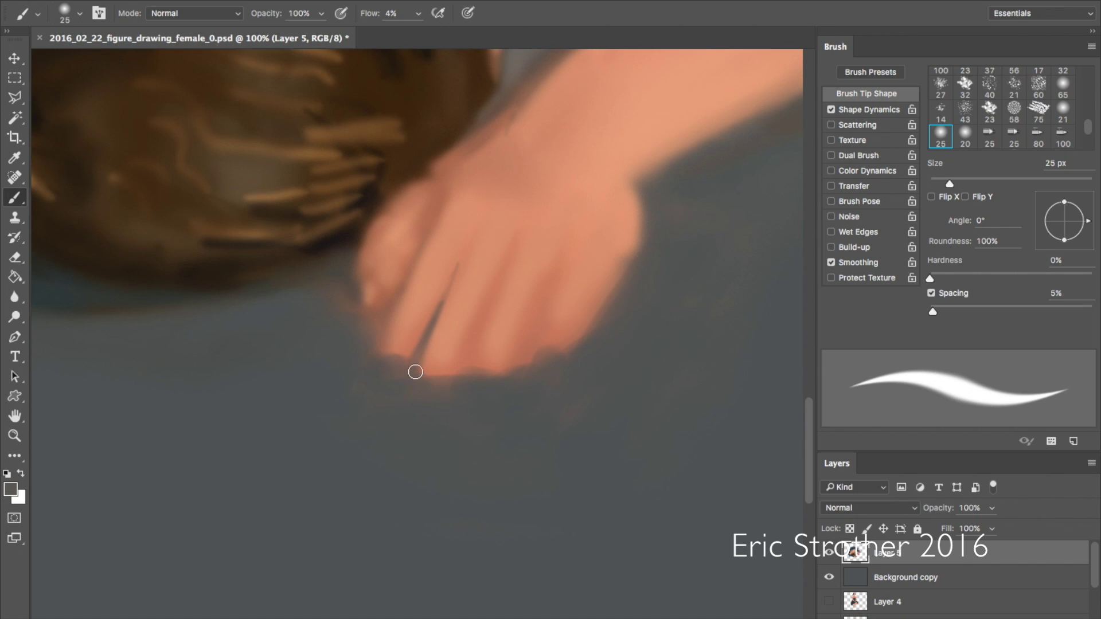
pyautogui.moveTo(419, 370); pyautogui.dragTo(408, 380)
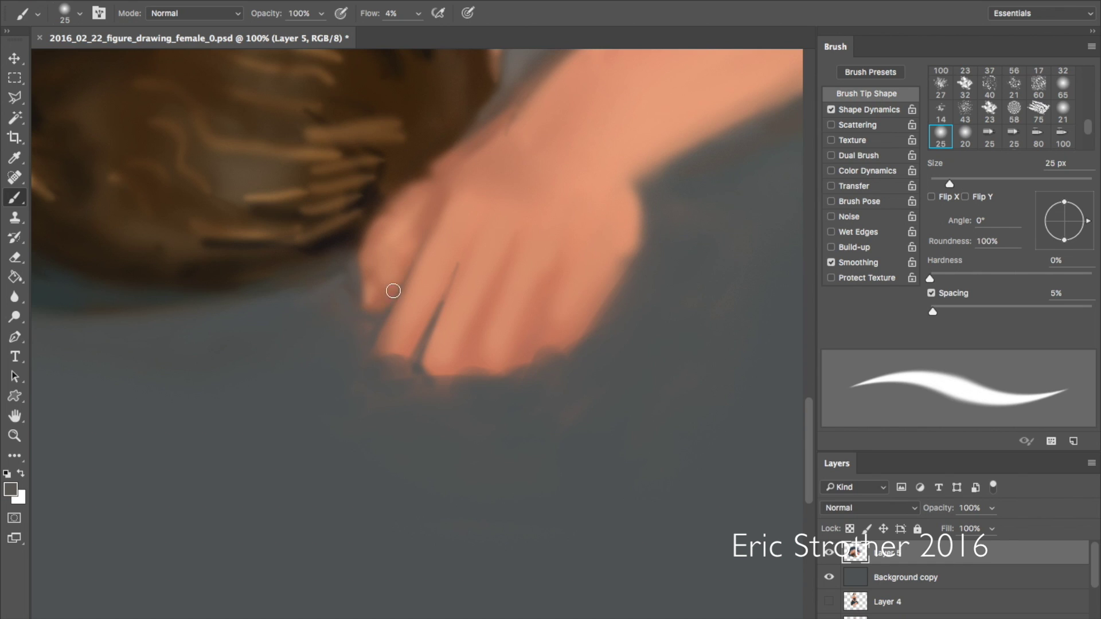
pyautogui.moveTo(398, 367); pyautogui.dragTo(440, 385)
pyautogui.moveTo(481, 330); pyautogui.dragTo(463, 367)
pyautogui.moveTo(490, 321)
pyautogui.mouseDown()
pyautogui.moveTo(453, 378)
pyautogui.moveTo(484, 336)
pyautogui.mouseUp()
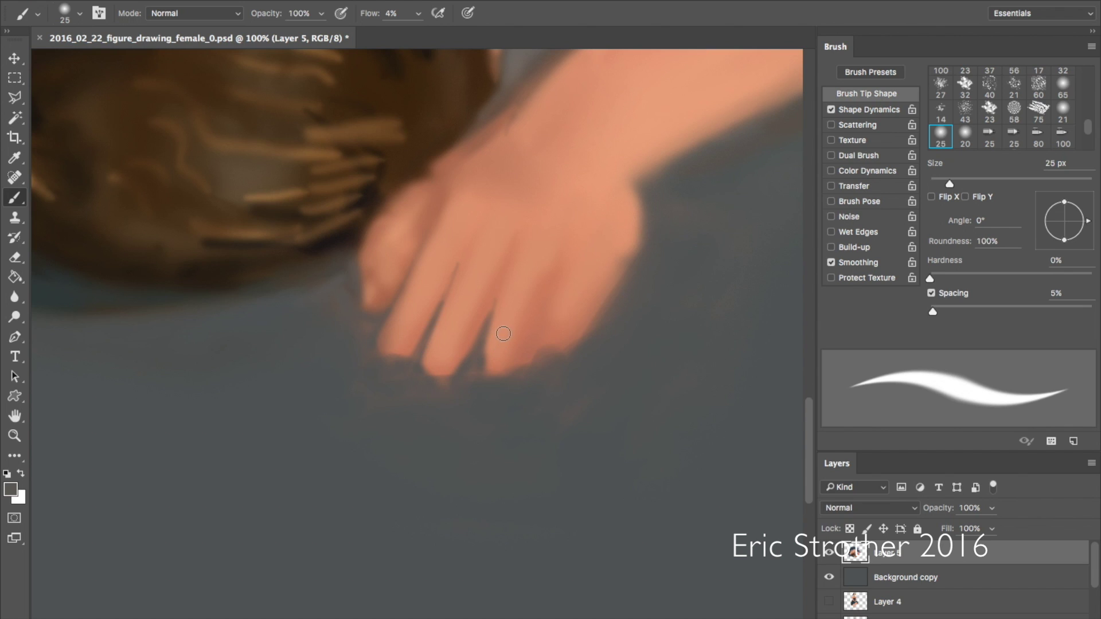
# - Shade around the fingertips, reshape the middle fingertip, then switch to a 10 px brush with sampled skin colour
pyautogui.moveTo(556, 330)
pyautogui.mouseDown()
pyautogui.moveTo(567, 349)
pyautogui.moveTo(528, 349)
pyautogui.mouseUp()
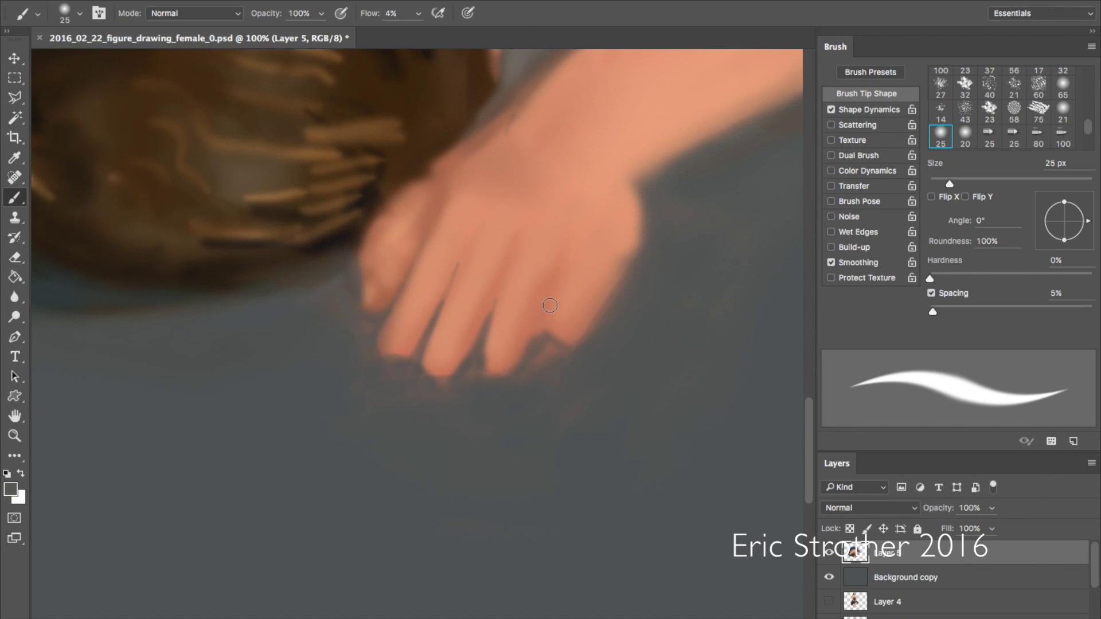
pyautogui.moveTo(547, 302)
pyautogui.mouseDown()
pyautogui.moveTo(511, 377)
pyautogui.moveTo(580, 293)
pyautogui.moveTo(568, 339)
pyautogui.moveTo(632, 269)
pyautogui.moveTo(539, 375)
pyautogui.mouseUp()
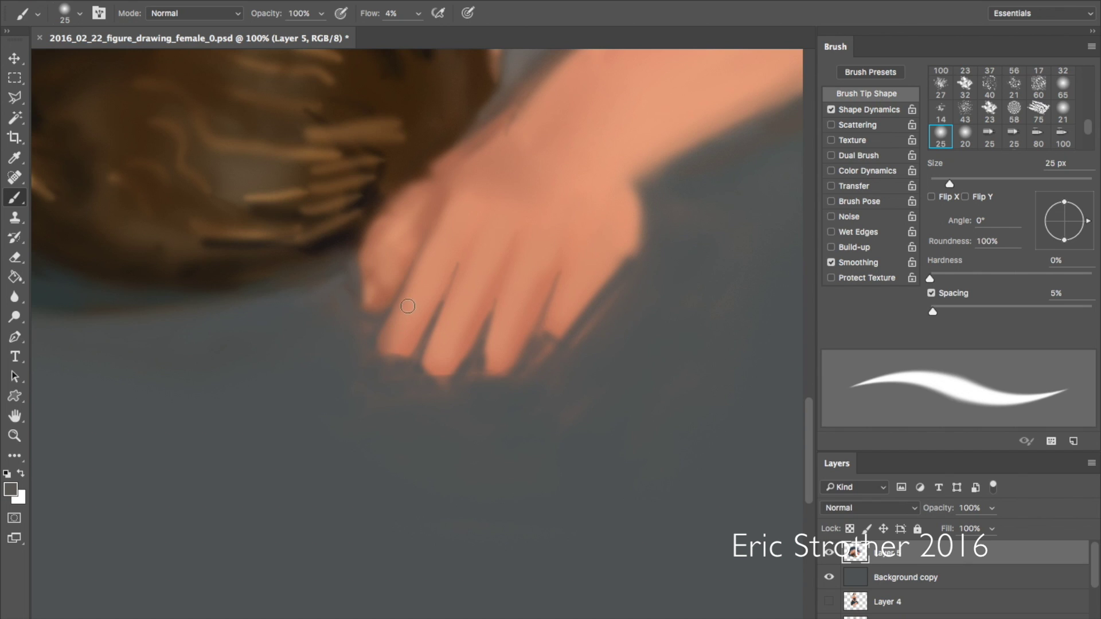
pyautogui.moveTo(395, 304)
pyautogui.mouseDown()
pyautogui.moveTo(373, 356)
pyautogui.moveTo(391, 313)
pyautogui.moveTo(381, 355)
pyautogui.moveTo(381, 341)
pyautogui.moveTo(410, 359)
pyautogui.mouseUp()
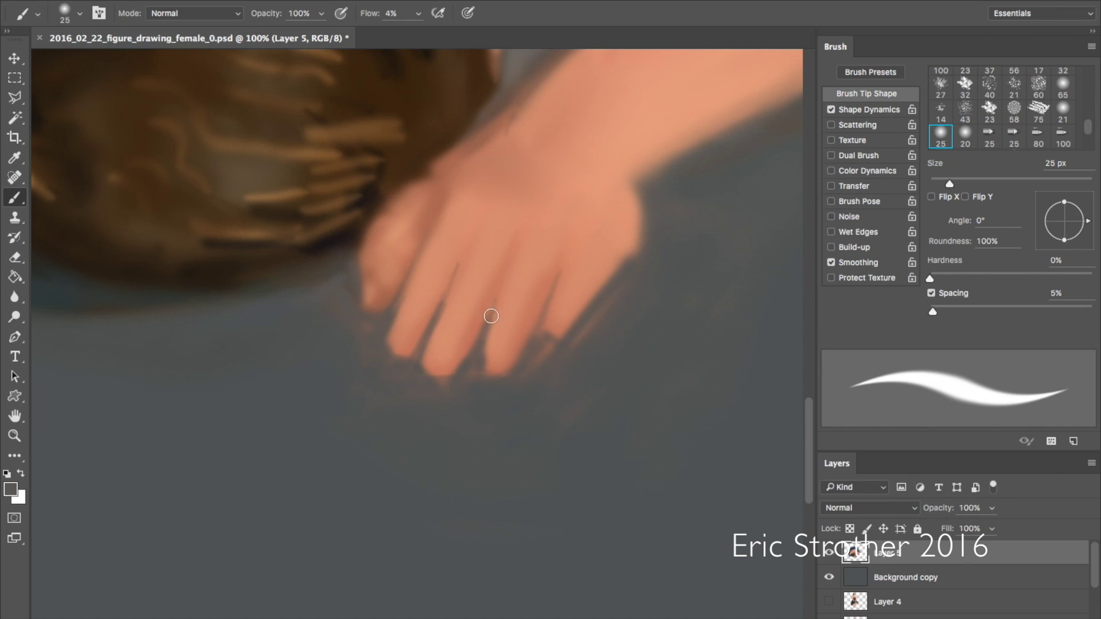
pyautogui.moveTo(510, 283)
pyautogui.mouseDown()
pyautogui.moveTo(450, 382)
pyautogui.moveTo(493, 301)
pyautogui.mouseUp()
pyautogui.press('[')
pyautogui.press('[')
pyautogui.keyDown('alt'); pyautogui.click(437, 204); pyautogui.keyUp('alt')
pyautogui.click(418, 14)
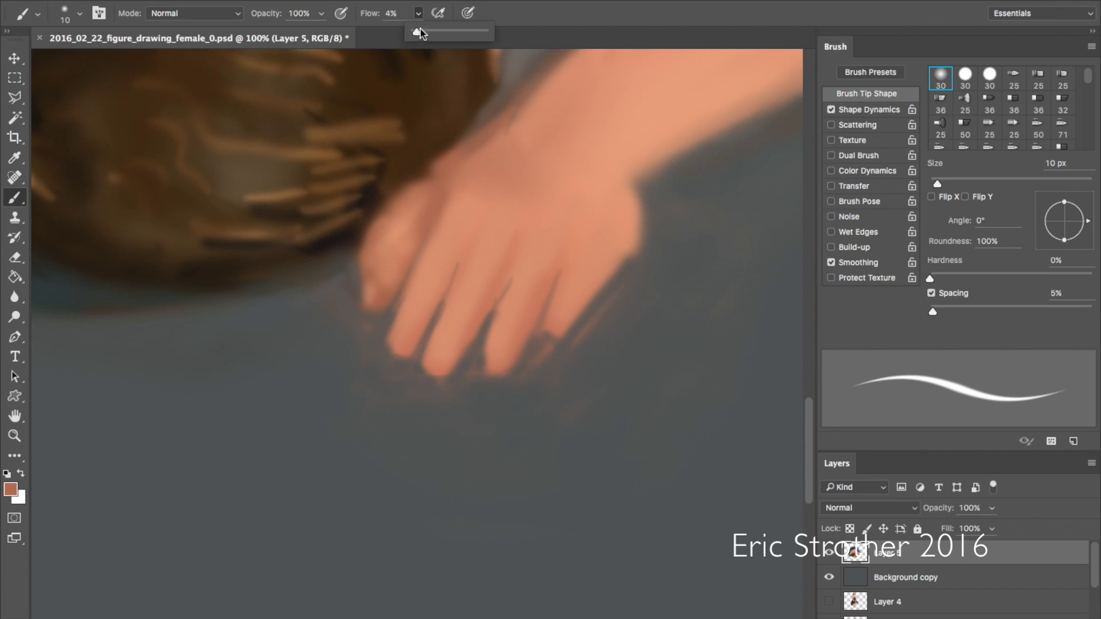
# - At 2% flow and 45 px, paint reddish lines between fingers and shade the middle and leftmost fingers
pyautogui.click(316, 459)
pyautogui.press(']')
pyautogui.press(']')
pyautogui.press(']')
pyautogui.press(']')
pyautogui.press(']')
pyautogui.press(']')
pyautogui.press(']')
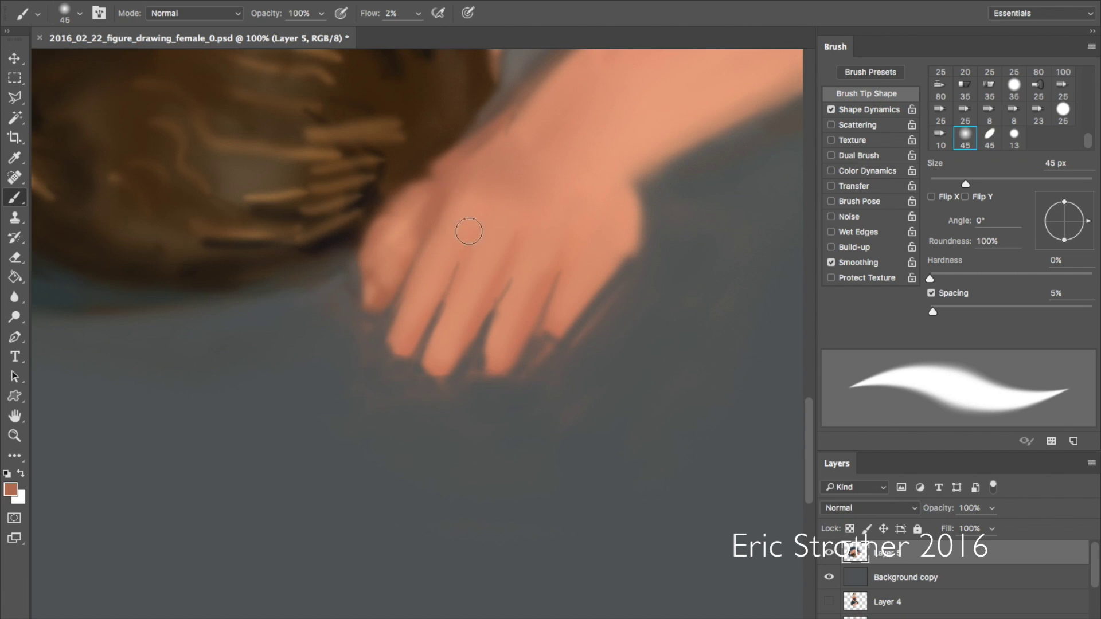
pyautogui.moveTo(438, 304)
pyautogui.mouseDown()
pyautogui.moveTo(476, 238)
pyautogui.moveTo(426, 328)
pyautogui.mouseUp()
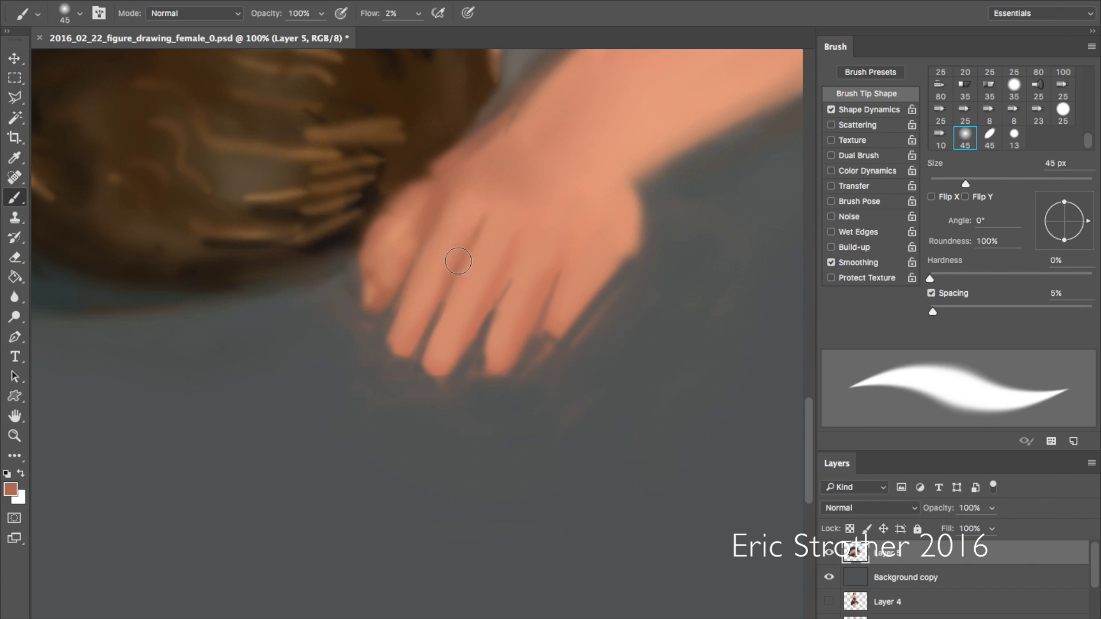
pyautogui.moveTo(512, 259)
pyautogui.mouseDown()
pyautogui.moveTo(508, 287)
pyautogui.moveTo(535, 219)
pyautogui.moveTo(488, 313)
pyautogui.mouseUp()
pyautogui.moveTo(427, 360); pyautogui.dragTo(449, 365)
pyautogui.moveTo(368, 241); pyautogui.dragTo(370, 276)
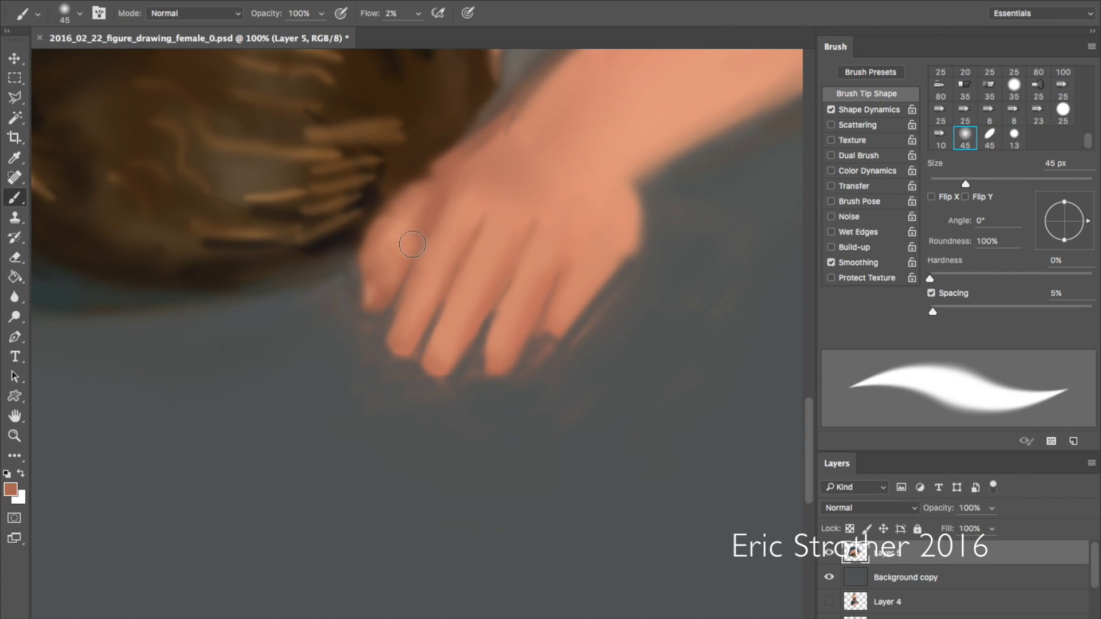
# - Sample the dark blue-grey background and paint it beside the left fingertip to tidy its edge
pyautogui.press('i')
pyautogui.click(374, 290)
pyautogui.click(374, 290)
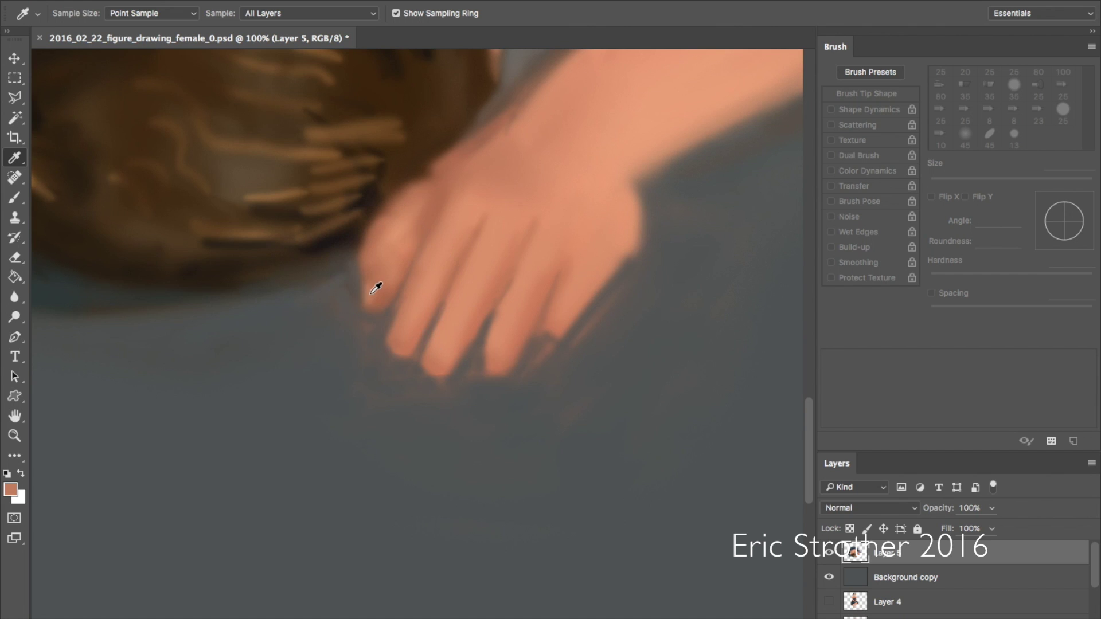
pyautogui.press('b')
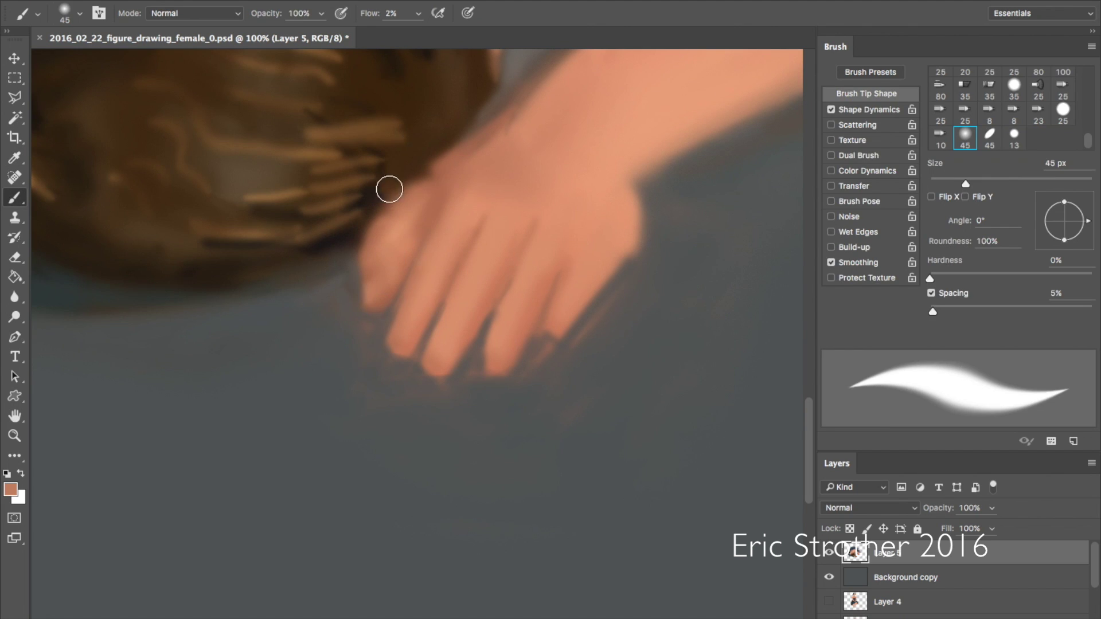
pyautogui.hotkey('ctrl', '-')
pyautogui.keyDown('alt'); pyautogui.click(501, 119); pyautogui.keyUp('alt')
pyautogui.hotkey('ctrl', '+')
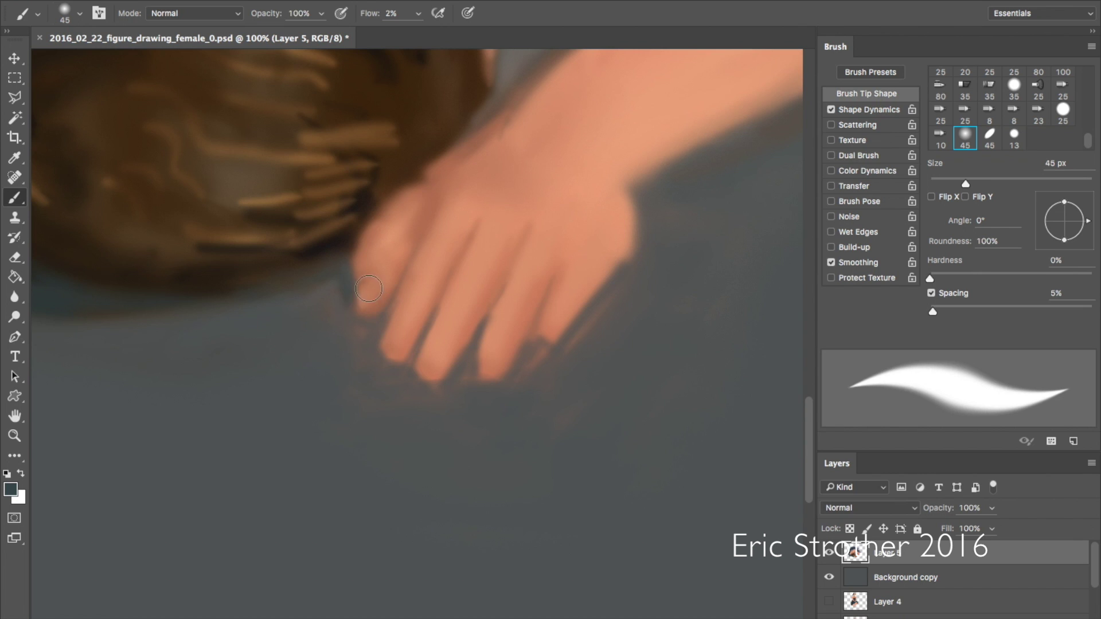
pyautogui.hotkey('ctrl', '-')
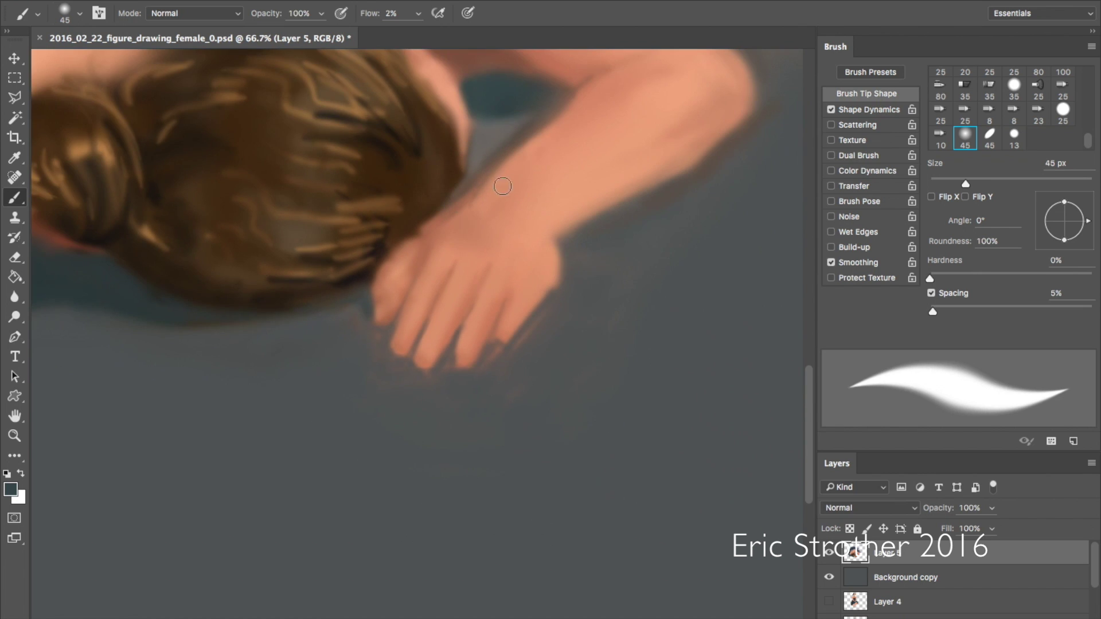
pyautogui.hotkey('ctrl', '+')
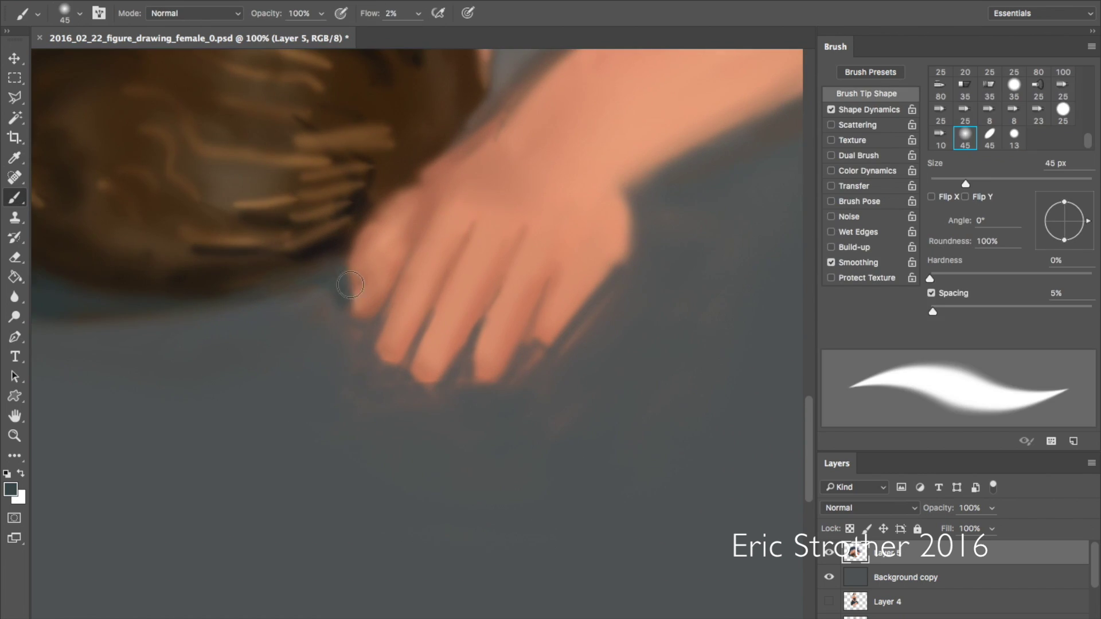
pyautogui.moveTo(333, 283)
pyautogui.mouseDown()
pyautogui.moveTo(346, 312)
pyautogui.moveTo(376, 314)
pyautogui.moveTo(341, 310)
pyautogui.moveTo(359, 346)
pyautogui.moveTo(408, 380)
pyautogui.moveTo(417, 341)
pyautogui.mouseUp()
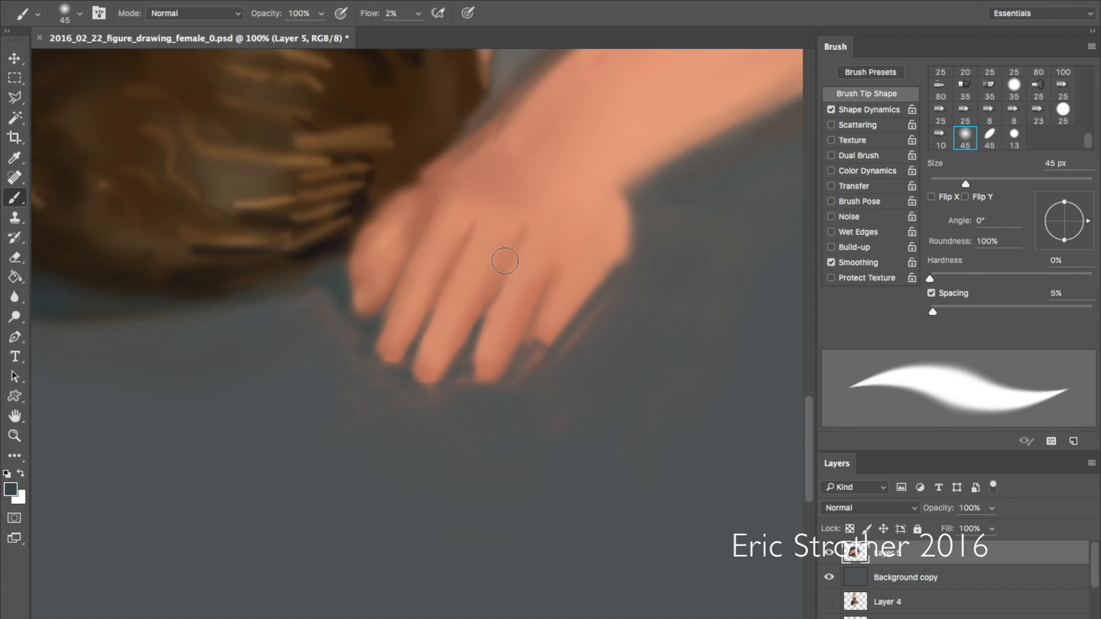
pyautogui.press('super+minus')
pyautogui.press('super+minus')
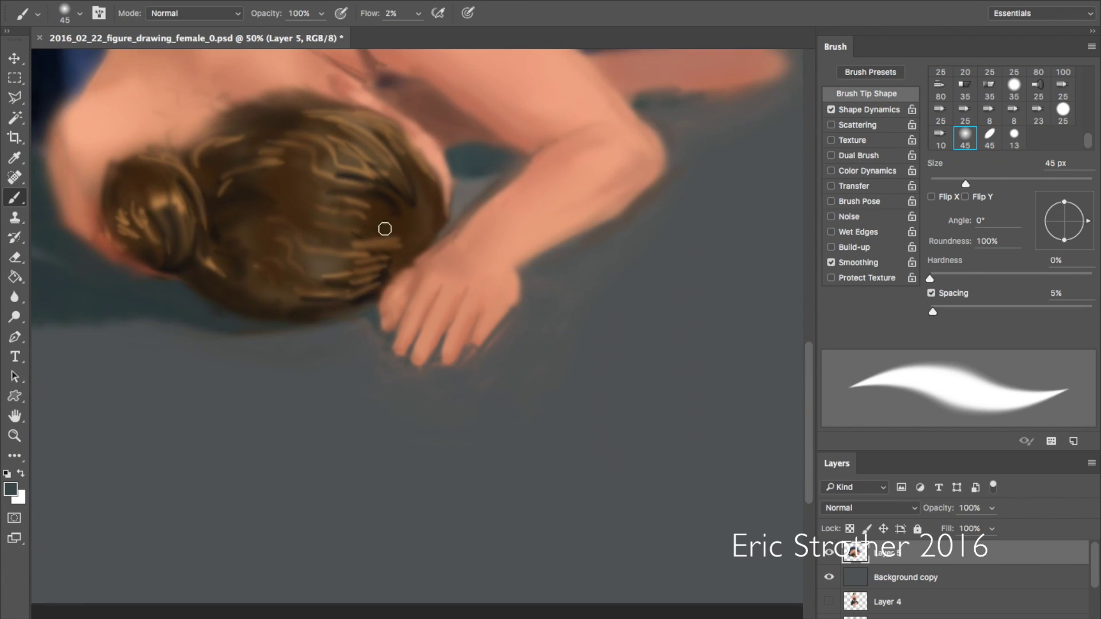
# - Sample skin tones from the hand and forearm to lengthen the middle and ring fingertips
pyautogui.keyDown('alt'); pyautogui.click(413, 316); pyautogui.keyUp('alt')
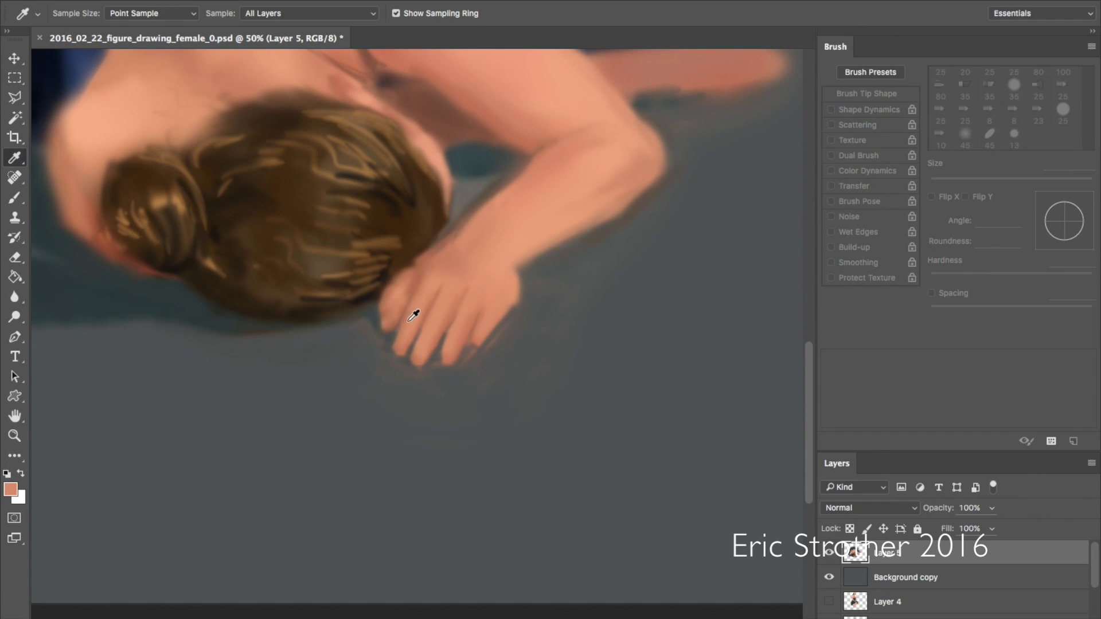
pyautogui.keyDown('alt'); pyautogui.click(406, 325); pyautogui.keyUp('alt')
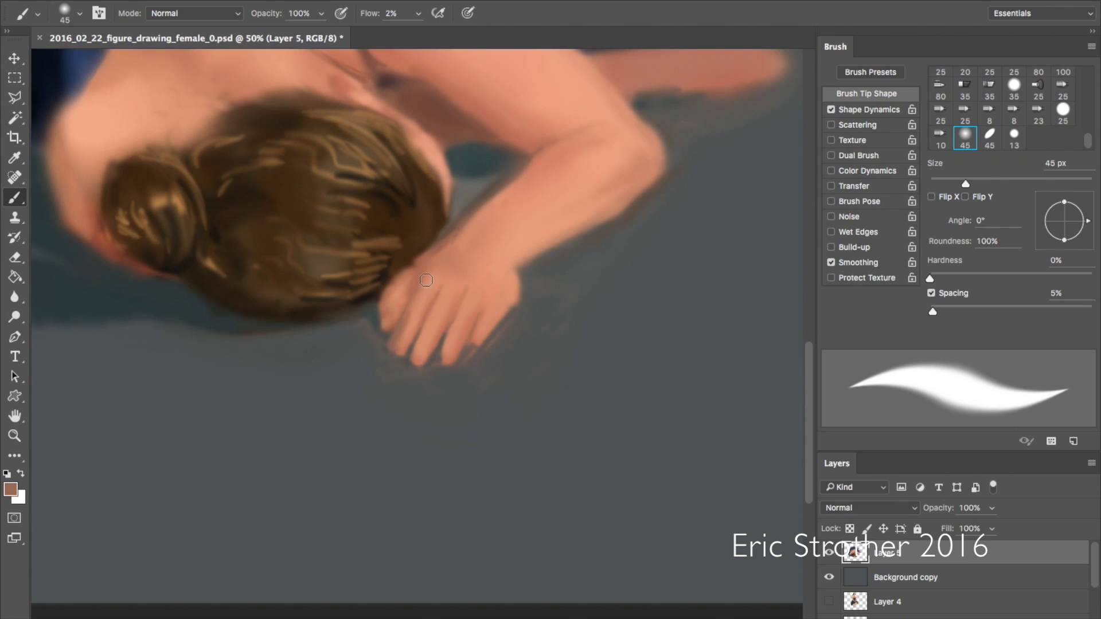
pyautogui.keyDown('alt'); pyautogui.click(509, 229); pyautogui.keyUp('alt')
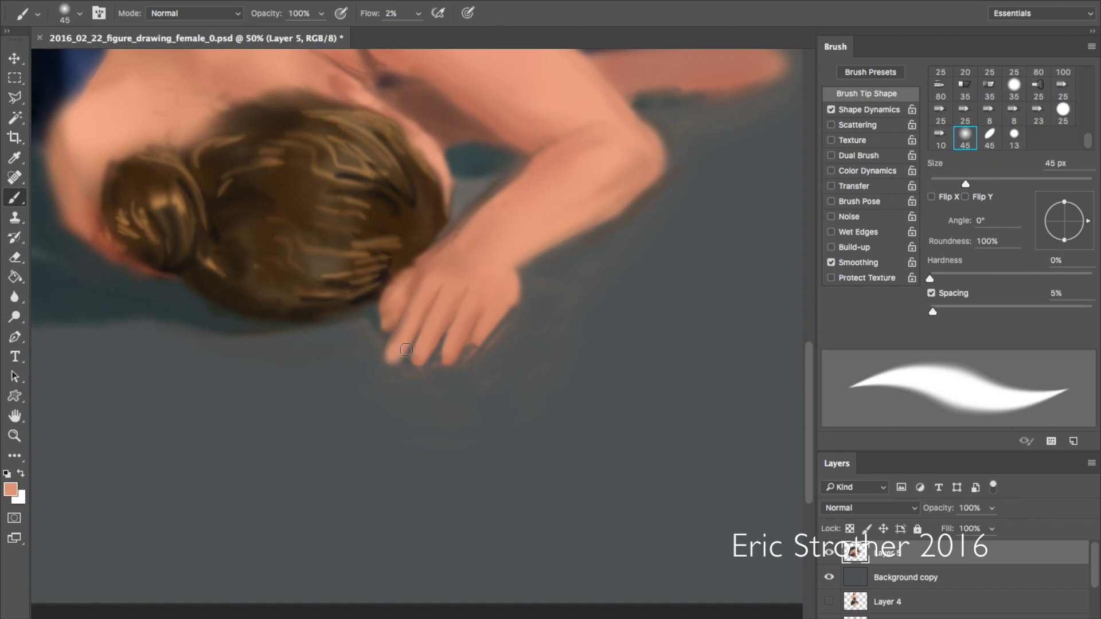
pyautogui.moveTo(410, 367)
pyautogui.mouseDown()
pyautogui.moveTo(434, 334)
pyautogui.moveTo(428, 351)
pyautogui.moveTo(408, 369)
pyautogui.moveTo(426, 329)
pyautogui.moveTo(420, 368)
pyautogui.mouseUp()
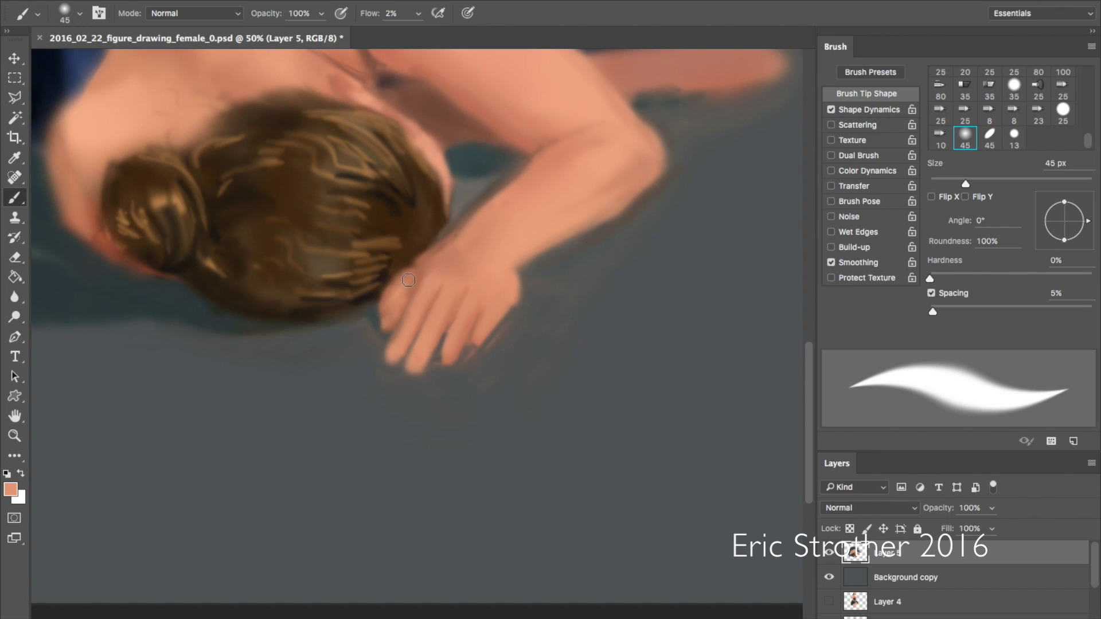
pyautogui.moveTo(436, 364)
pyautogui.mouseDown()
pyautogui.moveTo(456, 345)
pyautogui.moveTo(459, 315)
pyautogui.moveTo(445, 344)
pyautogui.moveTo(482, 260)
pyautogui.moveTo(439, 301)
pyautogui.moveTo(421, 291)
pyautogui.moveTo(420, 329)
pyautogui.moveTo(481, 362)
pyautogui.moveTo(481, 337)
pyautogui.mouseUp()
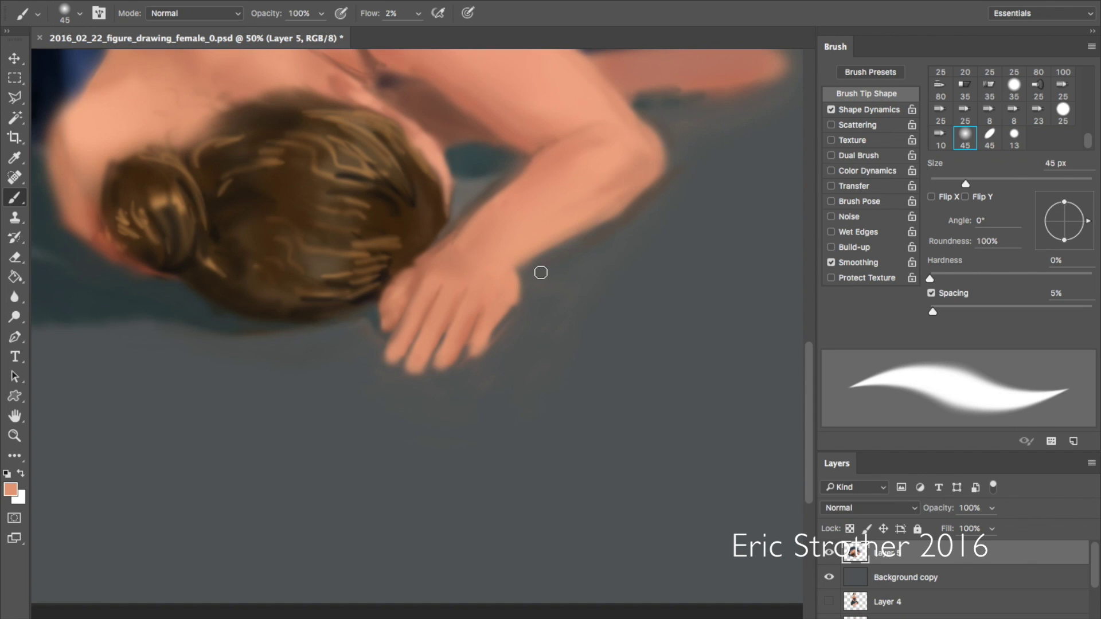
# - Trim the hand's right edge with the grey background colour
pyautogui.keyDown('alt'); pyautogui.click(535, 319); pyautogui.keyUp('alt')
pyautogui.moveTo(509, 324); pyautogui.dragTo(521, 292)
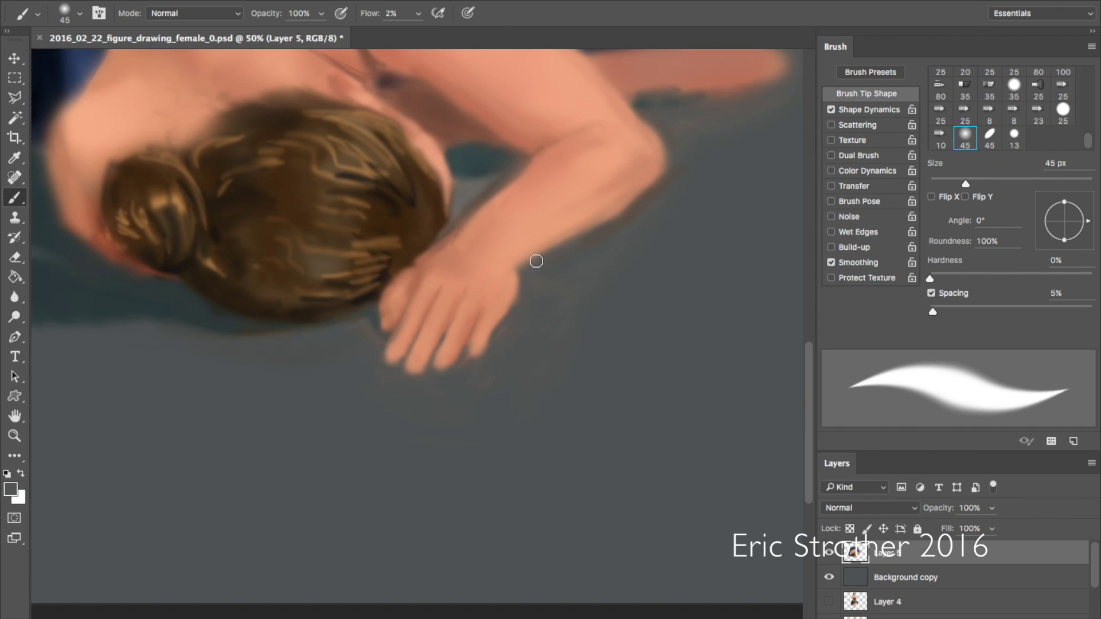
pyautogui.keyDown('alt'); pyautogui.click(630, 172); pyautogui.keyUp('alt')
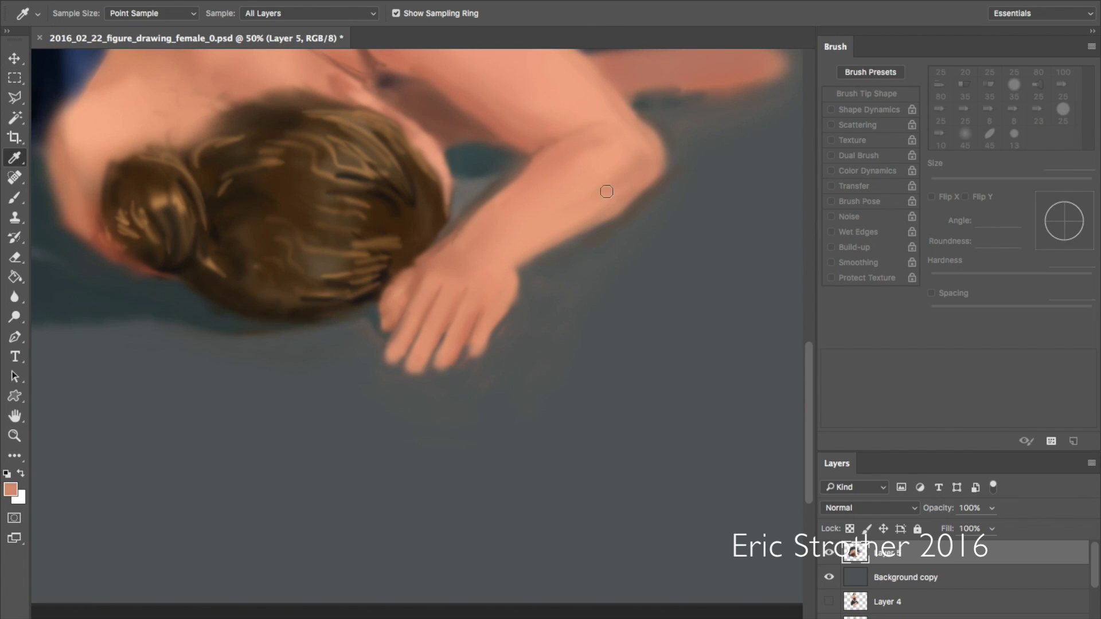
pyautogui.keyDown('alt'); pyautogui.click(511, 265); pyautogui.keyUp('alt')
pyautogui.keyDown('alt'); pyautogui.click(539, 285); pyautogui.keyUp('alt')
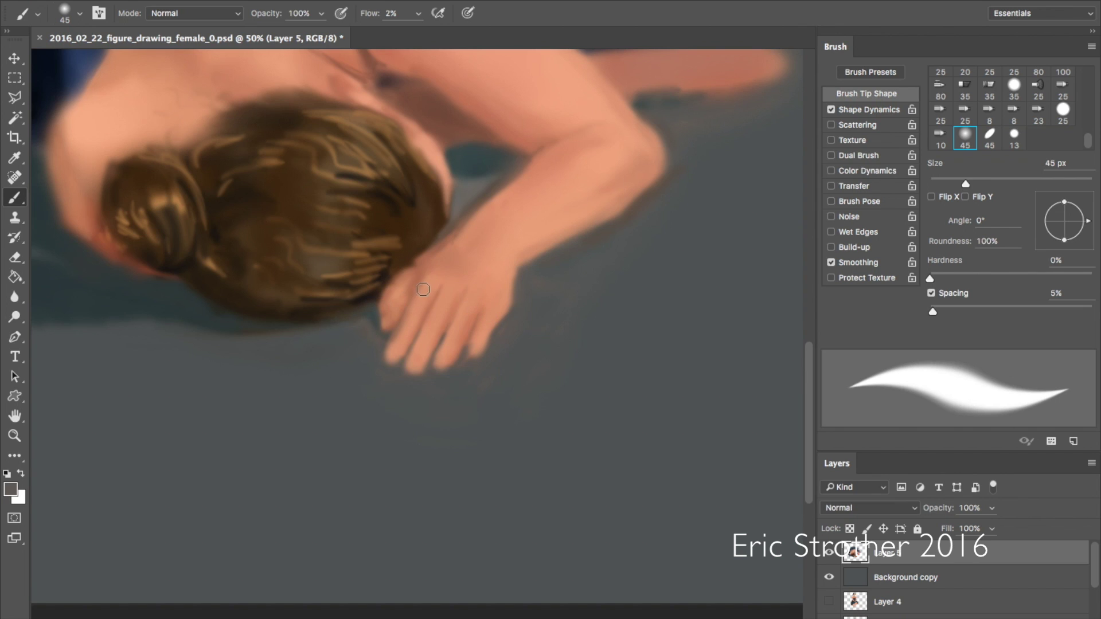
# - Define the knuckles across the hand, then soften the dark knuckle line with peach
pyautogui.keyDown('alt'); pyautogui.click(425, 264); pyautogui.keyUp('alt')
pyautogui.moveTo(439, 293); pyautogui.dragTo(504, 308)
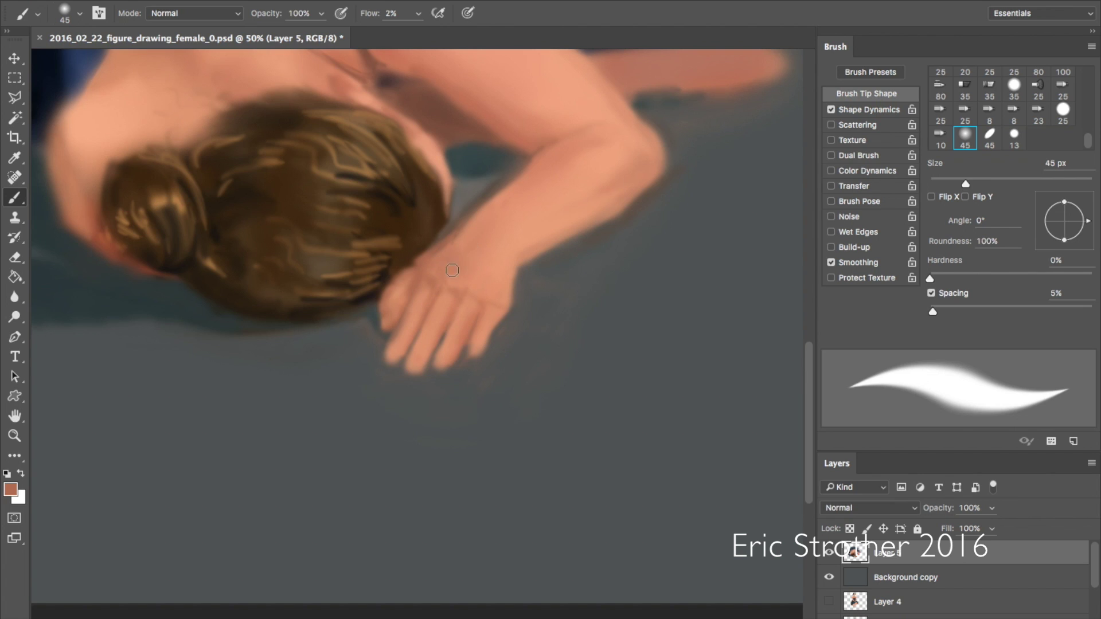
pyautogui.keyDown('alt'); pyautogui.click(472, 304); pyautogui.keyUp('alt')
pyautogui.moveTo(472, 304); pyautogui.dragTo(463, 286)
# - Shade the edge where hair meets the hand and darken the knuckle contours with brown
pyautogui.keyDown('alt'); pyautogui.click(434, 144); pyautogui.keyUp('alt')
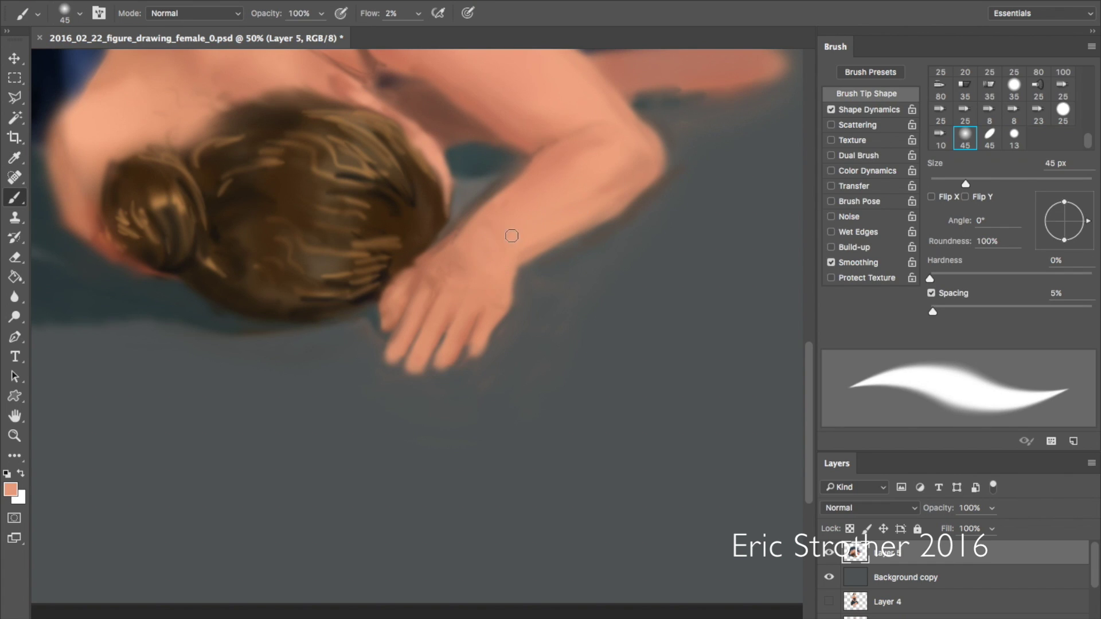
pyautogui.press('alt')
pyautogui.keyDown('alt'); pyautogui.click(517, 365); pyautogui.keyUp('alt')
pyautogui.keyDown('alt'); pyautogui.click(479, 316); pyautogui.keyUp('alt')
pyautogui.keyDown('alt'); pyautogui.click(464, 331); pyautogui.keyUp('alt')
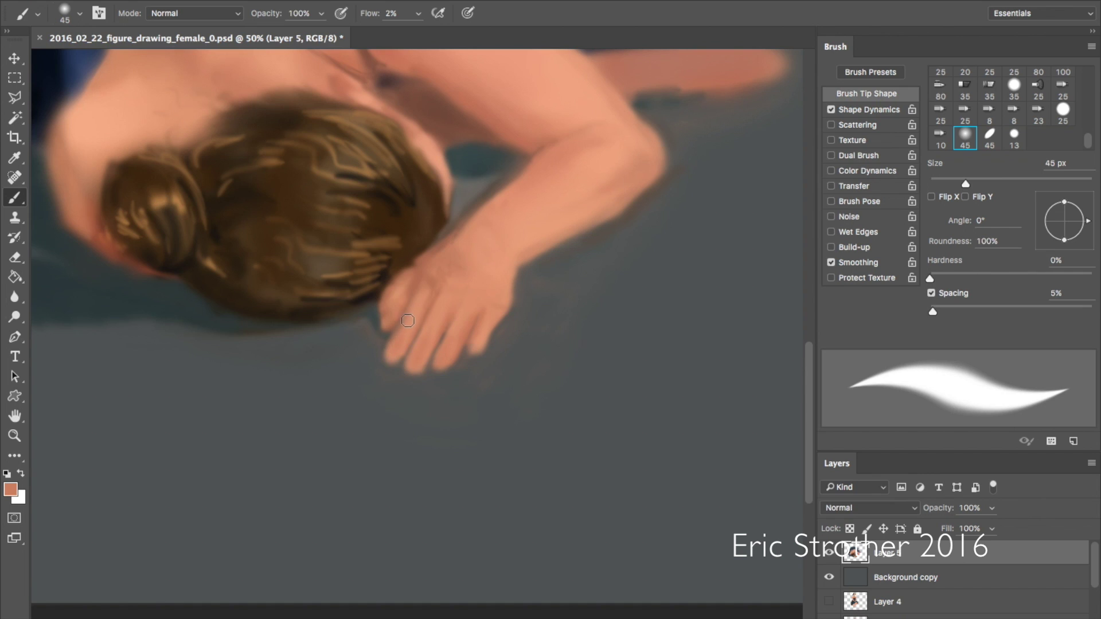
pyautogui.keyDown('alt'); pyautogui.click(427, 292); pyautogui.keyUp('alt')
pyautogui.keyDown('alt'); pyautogui.click(460, 325); pyautogui.keyUp('alt')
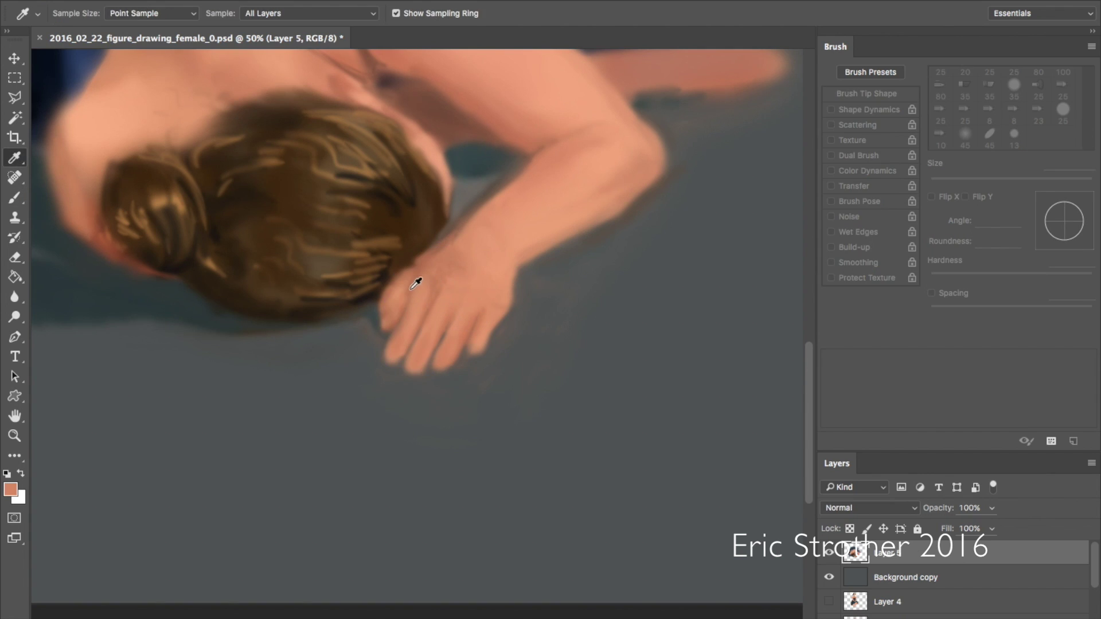
pyautogui.keyDown('alt'); pyautogui.click(470, 212); pyautogui.keyUp('alt')
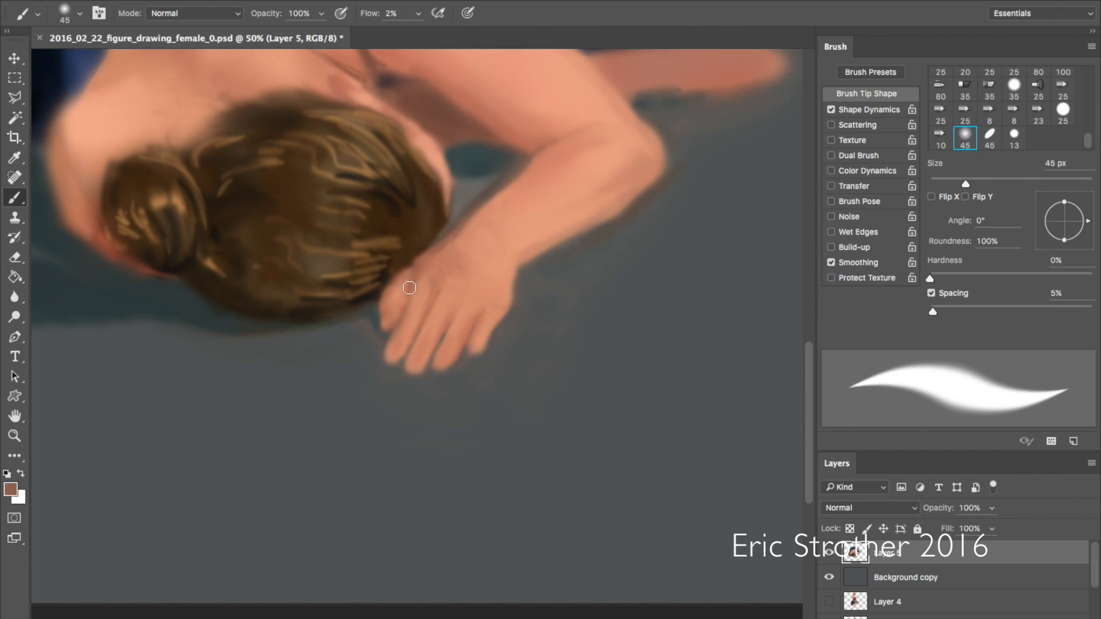
pyautogui.moveTo(403, 275); pyautogui.dragTo(445, 240)
pyautogui.moveTo(444, 282)
pyautogui.mouseDown()
pyautogui.moveTo(412, 289)
pyautogui.moveTo(401, 308)
pyautogui.moveTo(423, 266)
pyautogui.moveTo(398, 304)
pyautogui.moveTo(409, 281)
pyautogui.moveTo(390, 288)
pyautogui.moveTo(378, 348)
pyautogui.moveTo(395, 328)
pyautogui.moveTo(395, 293)
pyautogui.moveTo(383, 310)
pyautogui.moveTo(407, 323)
pyautogui.moveTo(441, 316)
pyautogui.moveTo(447, 335)
pyautogui.moveTo(442, 355)
pyautogui.moveTo(419, 357)
pyautogui.moveTo(431, 355)
pyautogui.moveTo(436, 367)
pyautogui.moveTo(404, 365)
pyautogui.moveTo(396, 279)
pyautogui.mouseUp()
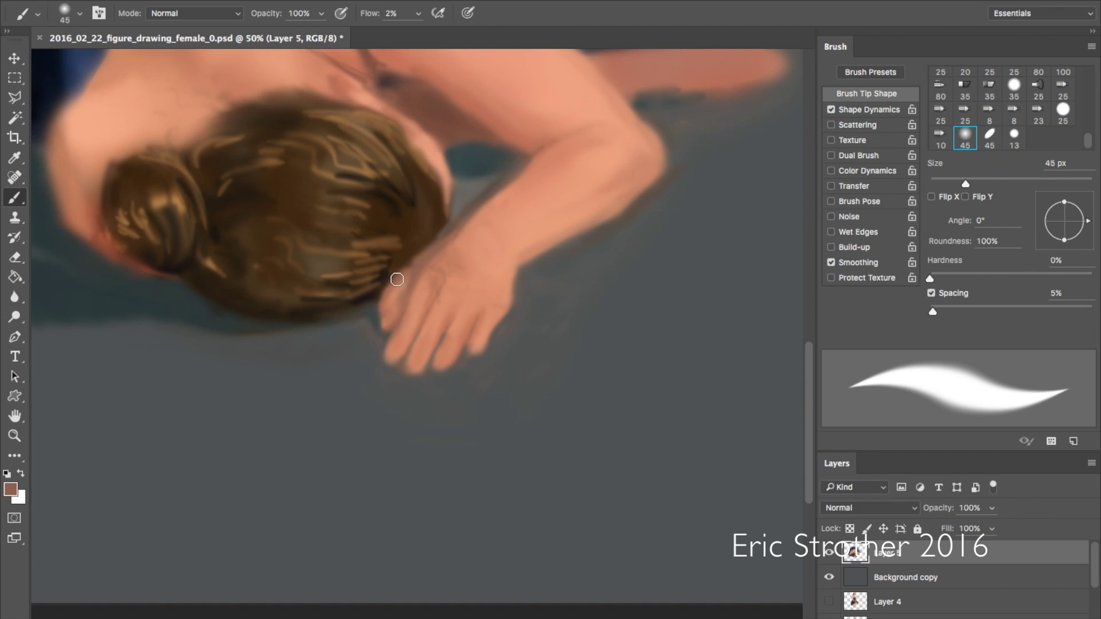
# - Add dark shading between the first two fingers and resample the fingertip skin tones
pyautogui.keyDown('alt'); pyautogui.click(167, 290); pyautogui.keyUp('alt')
pyautogui.moveTo(378, 327)
pyautogui.mouseDown()
pyautogui.moveTo(378, 360)
pyautogui.moveTo(398, 368)
pyautogui.moveTo(421, 338)
pyautogui.moveTo(446, 351)
pyautogui.mouseUp()
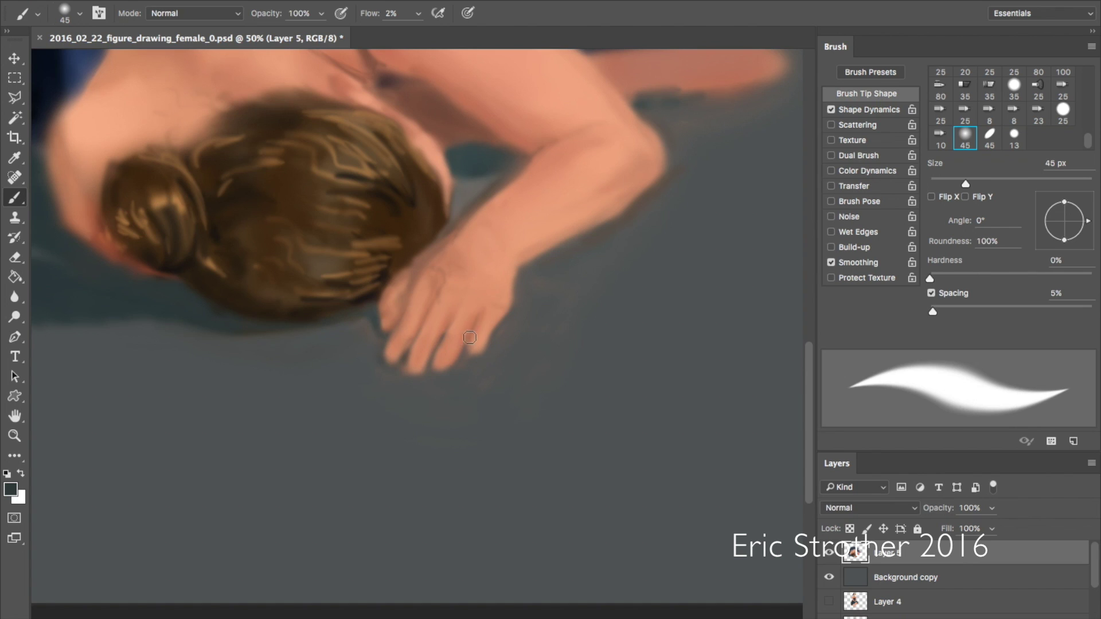
pyautogui.keyDown('alt'); pyautogui.click(422, 305); pyautogui.keyUp('alt')
pyautogui.keyDown('alt'); pyautogui.click(414, 347); pyautogui.keyUp('alt')
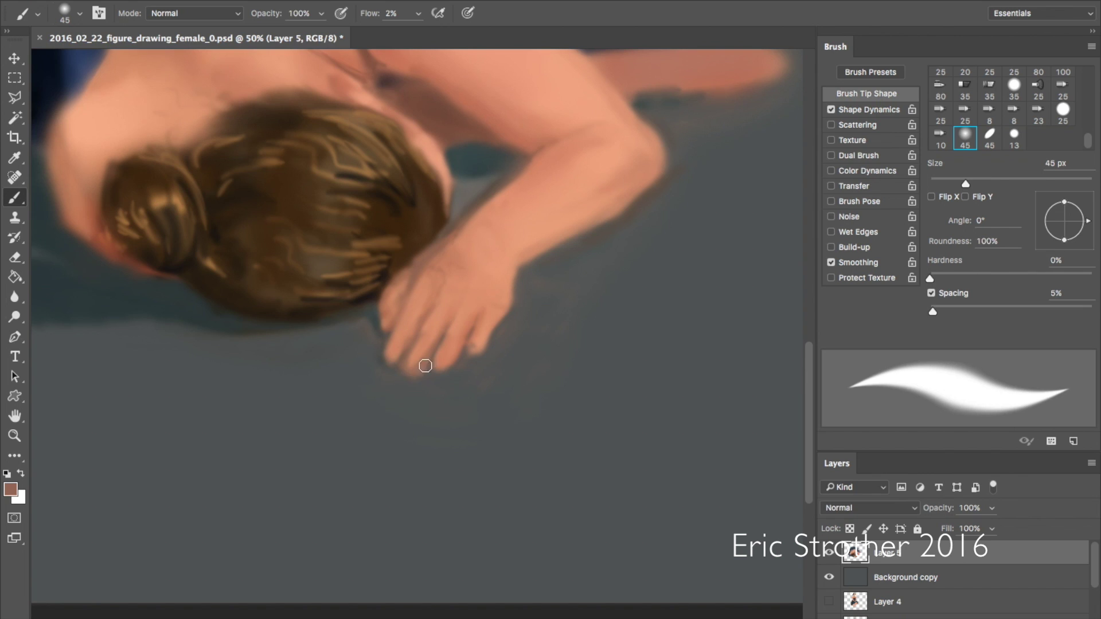
pyautogui.keyDown('alt'); pyautogui.click(429, 343); pyautogui.keyUp('alt')
pyautogui.keyDown('alt'); pyautogui.click(418, 376); pyautogui.keyUp('alt')
pyautogui.keyDown('alt'); pyautogui.click(419, 356); pyautogui.keyUp('alt')
# - Deepen the shadow between thumb and index finger, then zoom out to 25%
pyautogui.press('alt')
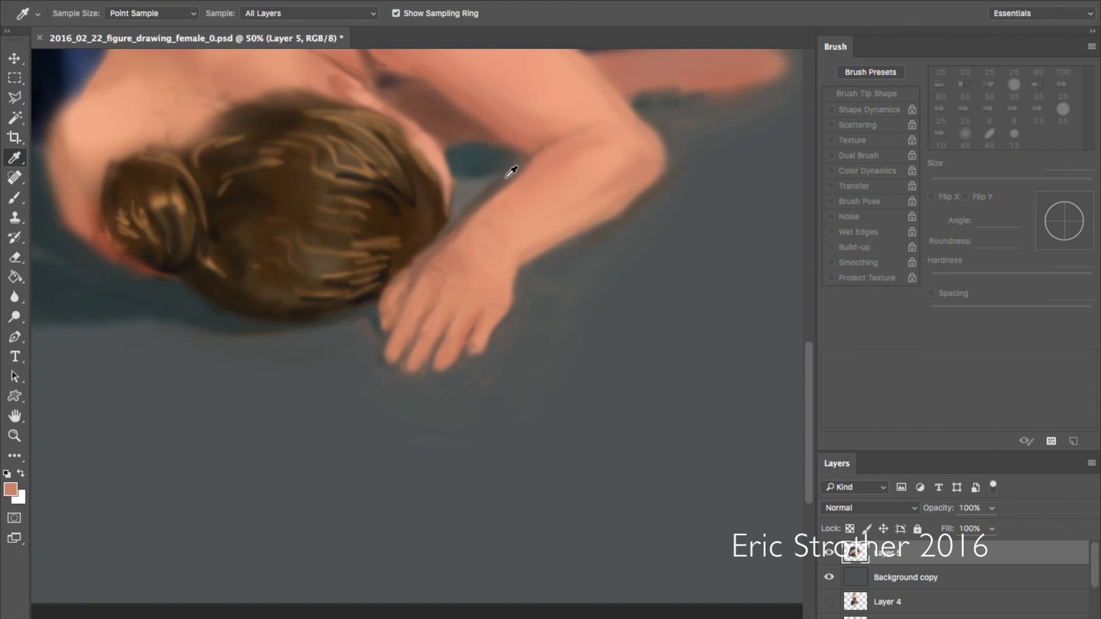
pyautogui.keyDown('alt'); pyautogui.click(424, 91); pyautogui.keyUp('alt')
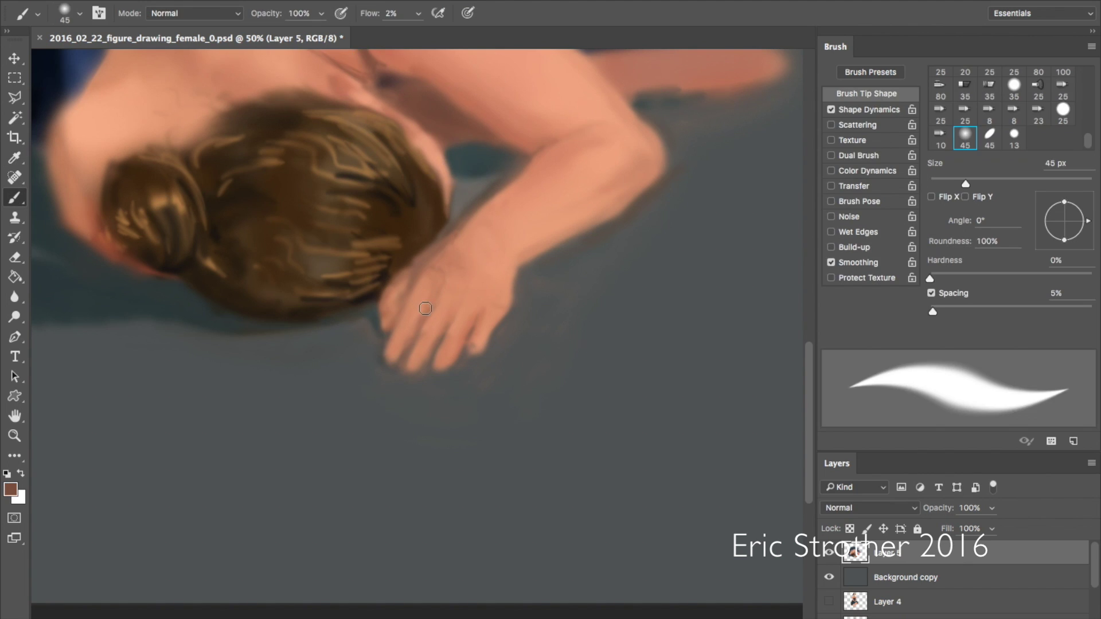
pyautogui.moveTo(419, 265); pyautogui.dragTo(392, 338)
pyautogui.moveTo(417, 270)
pyautogui.mouseDown()
pyautogui.moveTo(390, 328)
pyautogui.moveTo(428, 262)
pyautogui.moveTo(404, 307)
pyautogui.moveTo(418, 272)
pyautogui.moveTo(442, 269)
pyautogui.moveTo(407, 291)
pyautogui.moveTo(429, 309)
pyautogui.moveTo(435, 290)
pyautogui.moveTo(392, 370)
pyautogui.moveTo(443, 328)
pyautogui.moveTo(431, 354)
pyautogui.moveTo(463, 298)
pyautogui.moveTo(439, 339)
pyautogui.moveTo(486, 299)
pyautogui.moveTo(424, 377)
pyautogui.moveTo(445, 338)
pyautogui.moveTo(430, 369)
pyautogui.mouseUp()
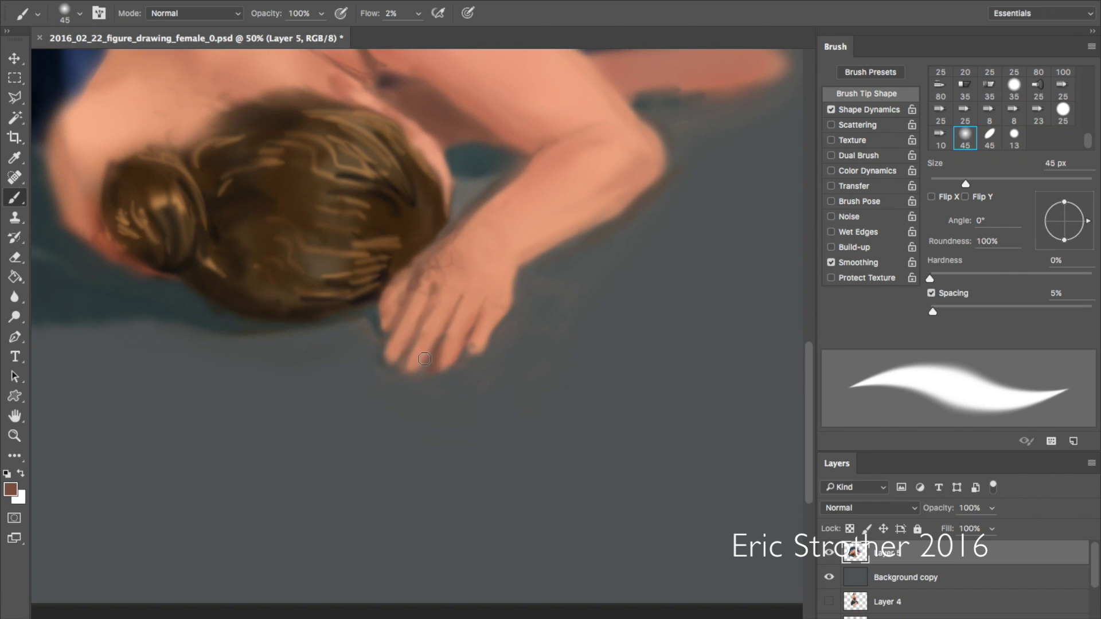
pyautogui.hotkey('ctrl', '-')
pyautogui.hotkey('ctrl', '-')
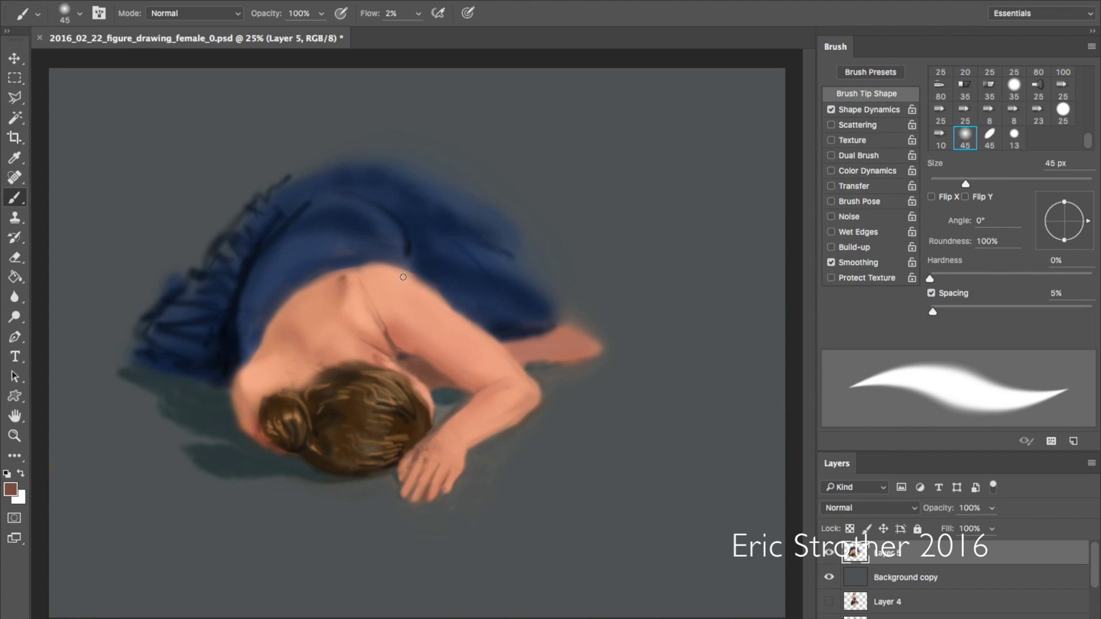
# - Load a 700 px brush with the shoulder's salmon skin tone and add a new layer above Layer 5
pyautogui.press(']')
pyautogui.press(']')
pyautogui.press(']')
pyautogui.press(']')
pyautogui.press(']')
pyautogui.press(']')
pyautogui.press(']')
pyautogui.press(']')
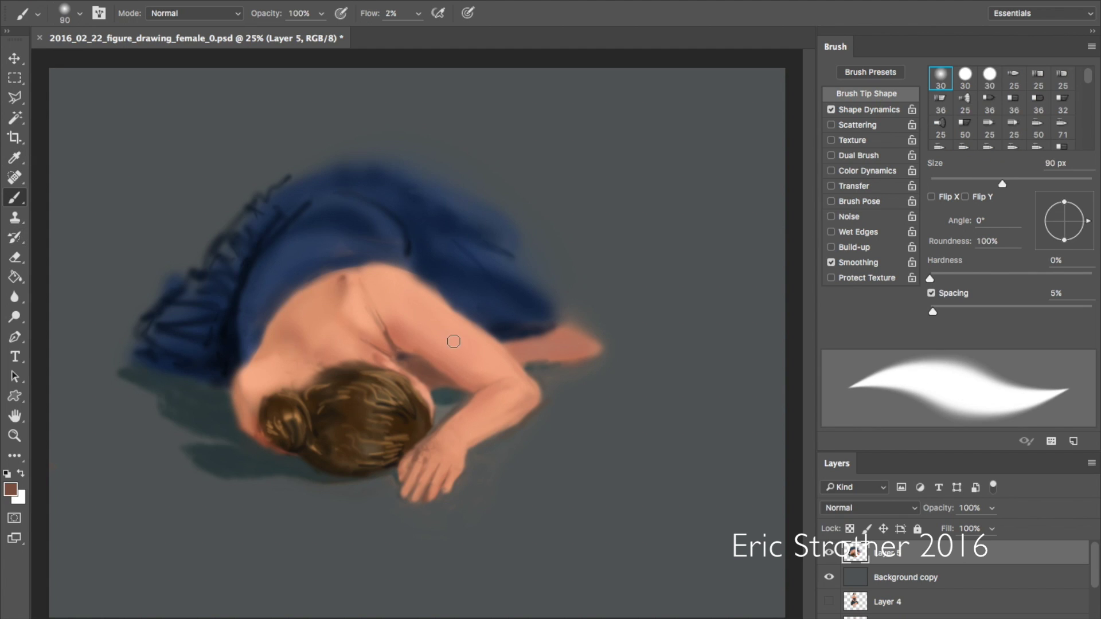
pyautogui.keyDown('alt'); pyautogui.click(401, 329); pyautogui.keyUp('alt')
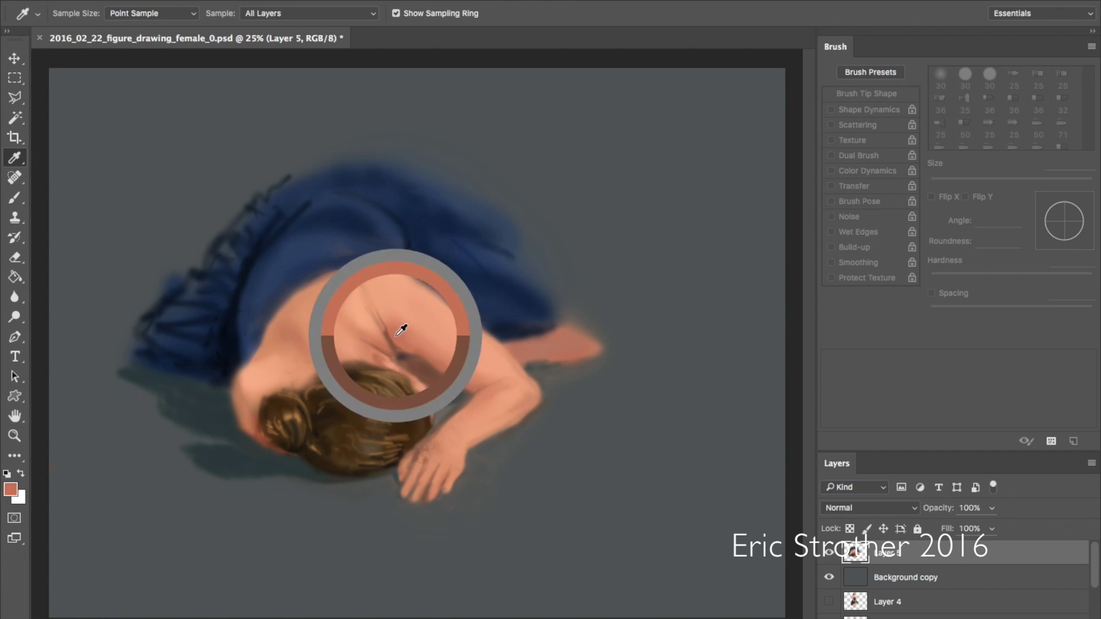
pyautogui.press(']')
pyautogui.press(']')
pyautogui.press(']')
pyautogui.press(']')
pyautogui.press(']')
pyautogui.press(']')
pyautogui.press(']')
pyautogui.press(']')
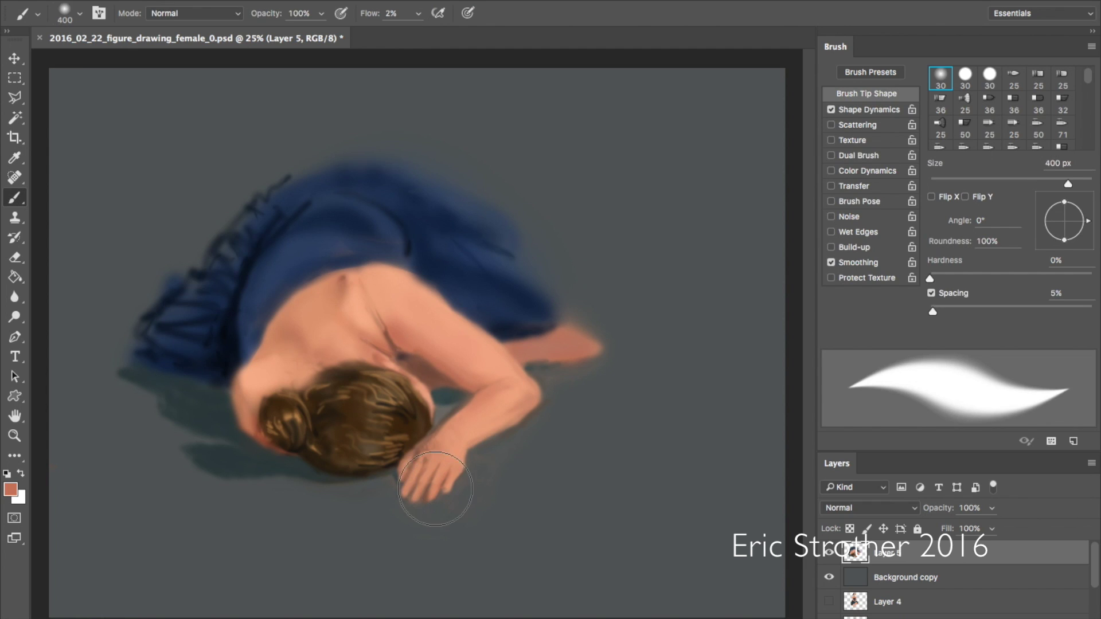
pyautogui.moveTo(415, 504)
pyautogui.mouseDown()
pyautogui.moveTo(442, 505)
pyautogui.moveTo(430, 469)
pyautogui.mouseUp()
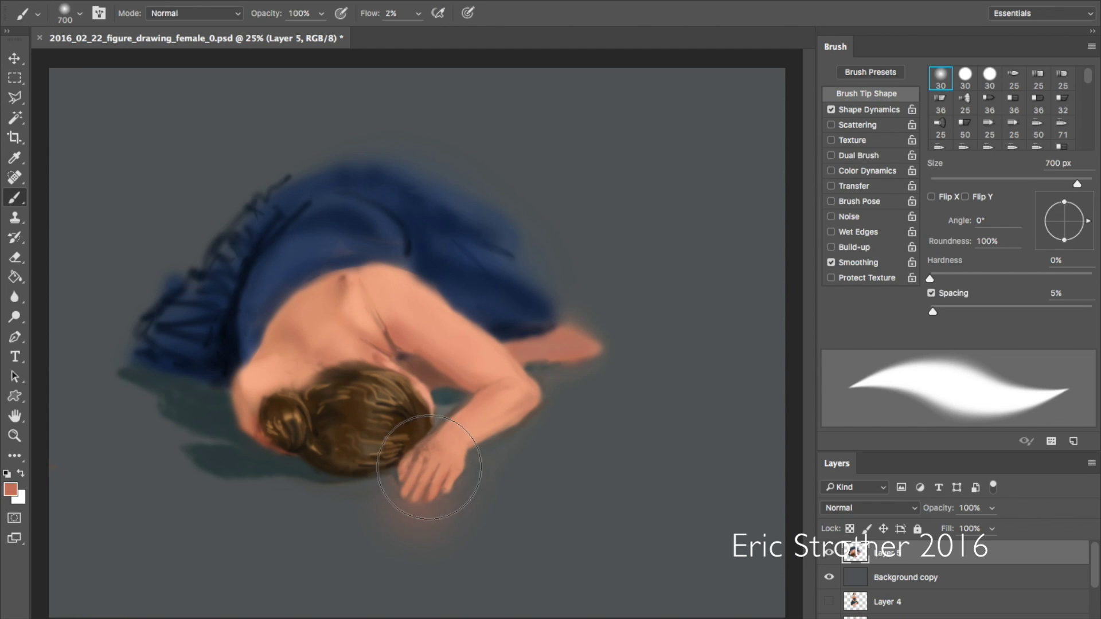
pyautogui.press('super+z')
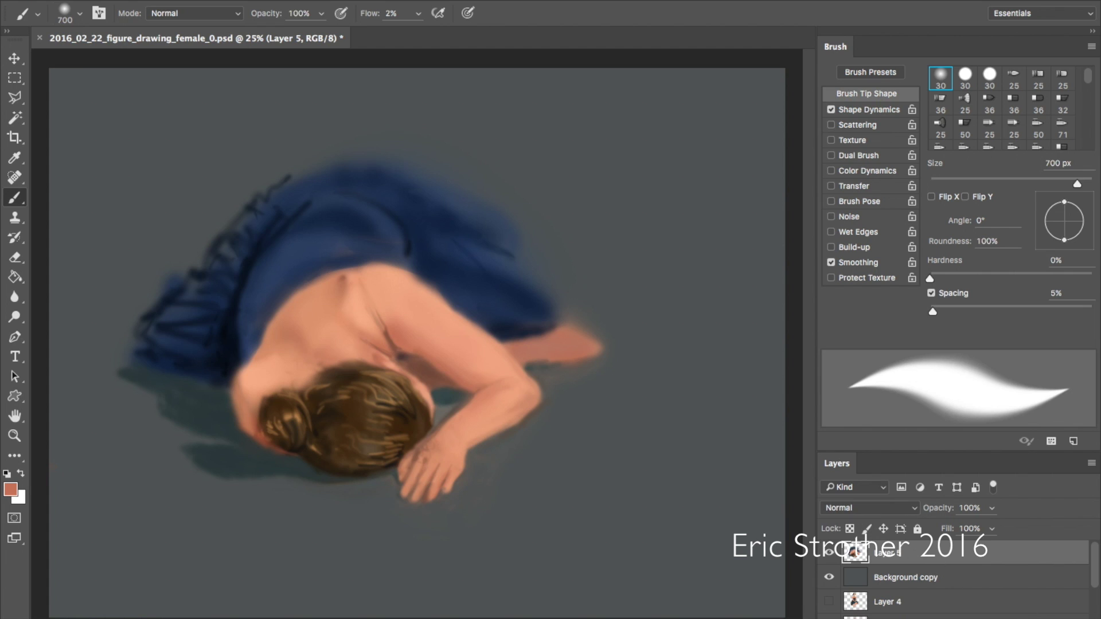
pyautogui.press('super+shift+alt+n')
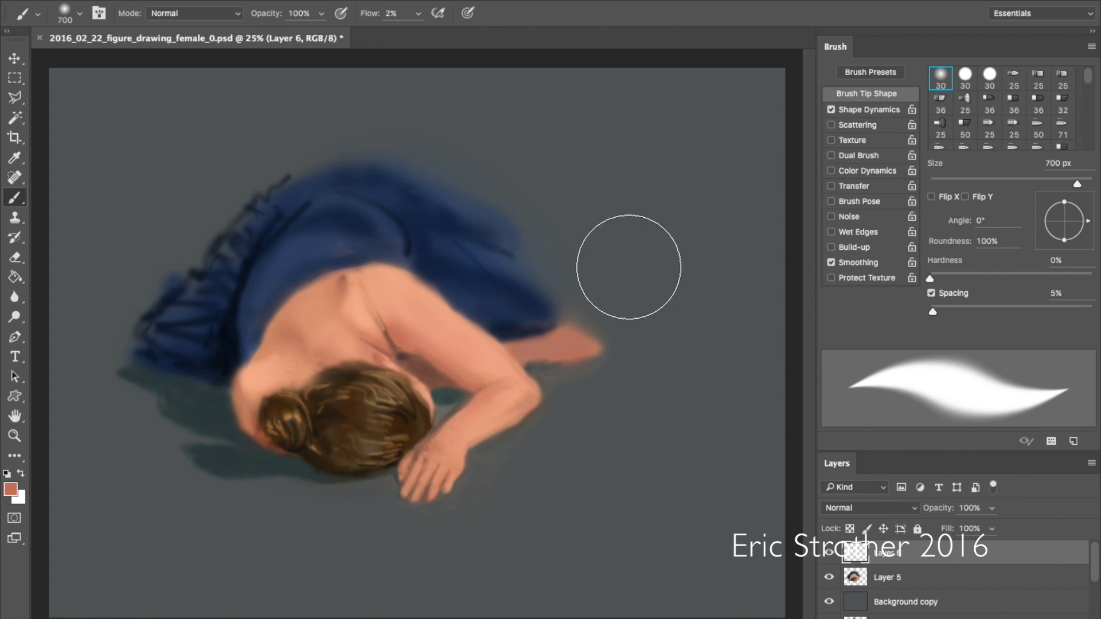
# - Set Layer 6 to Hue blending and paint a 100% flow hue wash over the hand
pyautogui.click(864, 508)
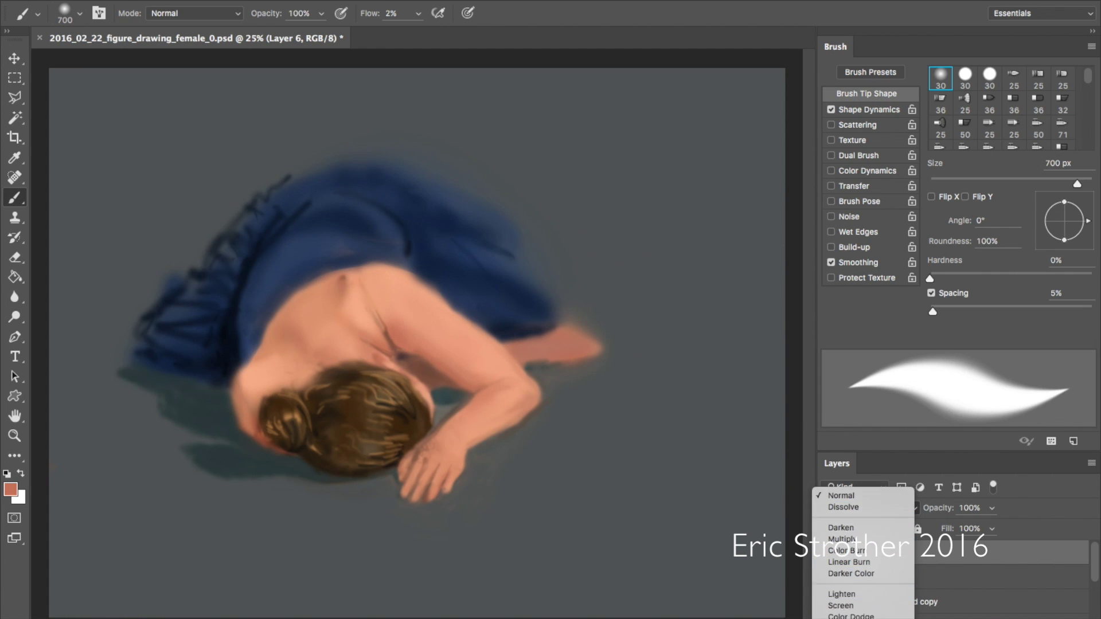
pyautogui.scroll(-5, 865, 573)
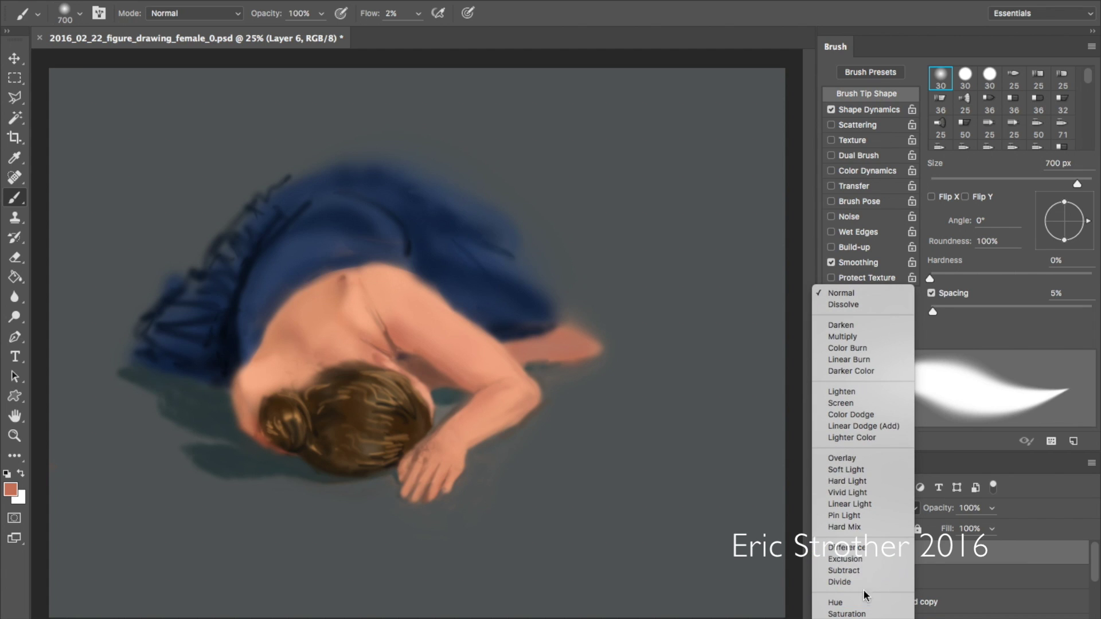
pyautogui.click(864, 602)
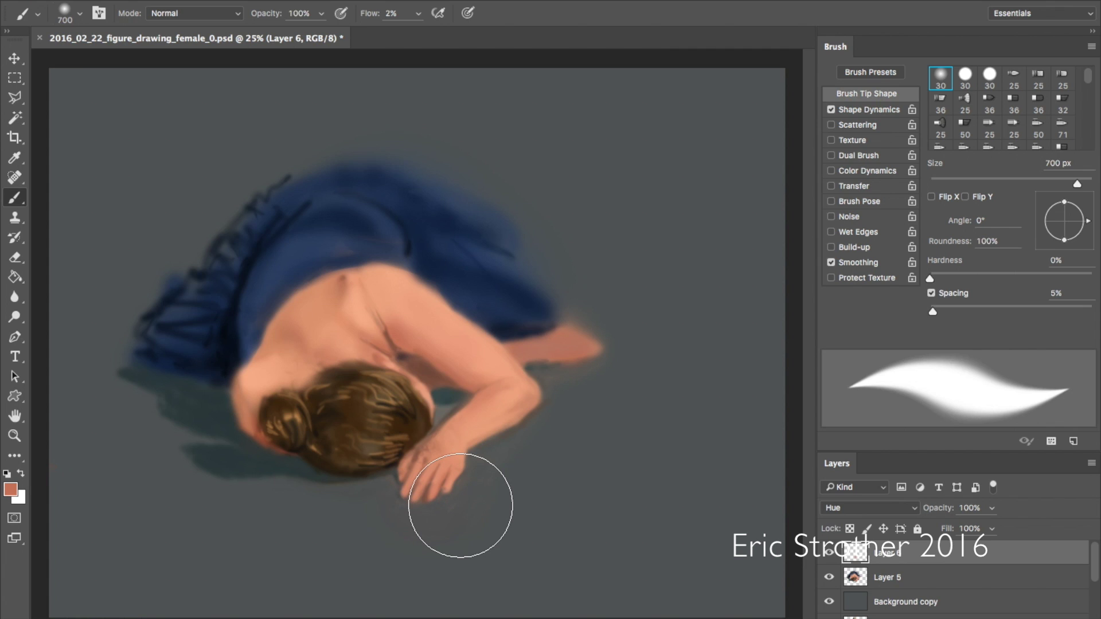
pyautogui.click(418, 14)
pyautogui.moveTo(429, 30); pyautogui.dragTo(490, 35)
pyautogui.moveTo(430, 496)
pyautogui.mouseDown()
pyautogui.moveTo(418, 497)
pyautogui.moveTo(438, 506)
pyautogui.mouseUp()
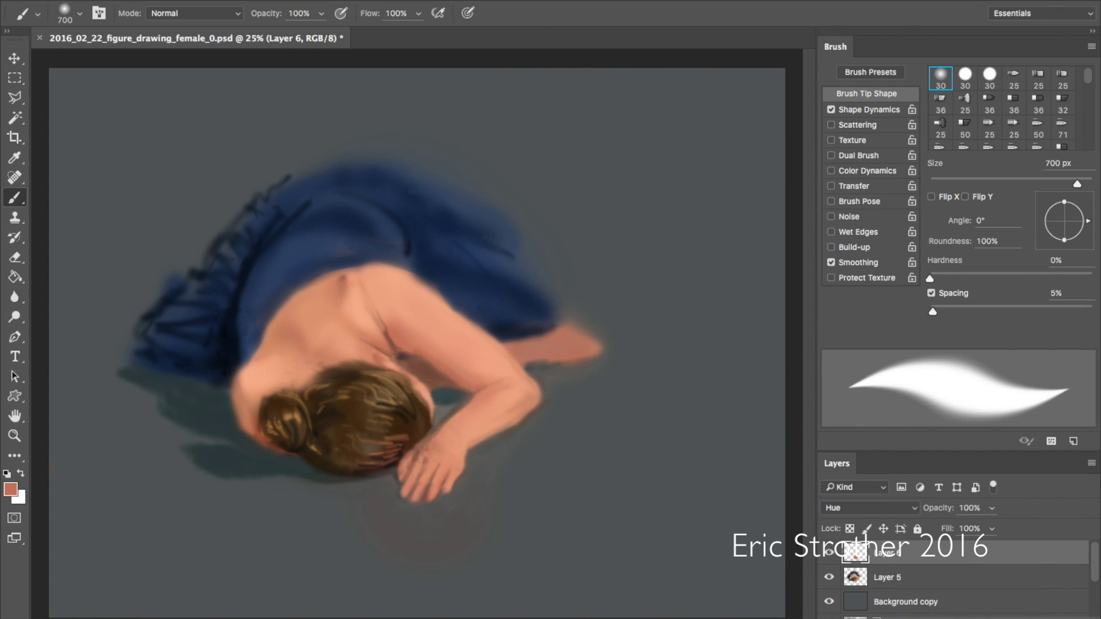
# - Duplicate Layer 6, set the copy to Multiply, and lighten the dark red disc around the hand
pyautogui.hotkey('ctrl', 'j')
pyautogui.click(845, 508)
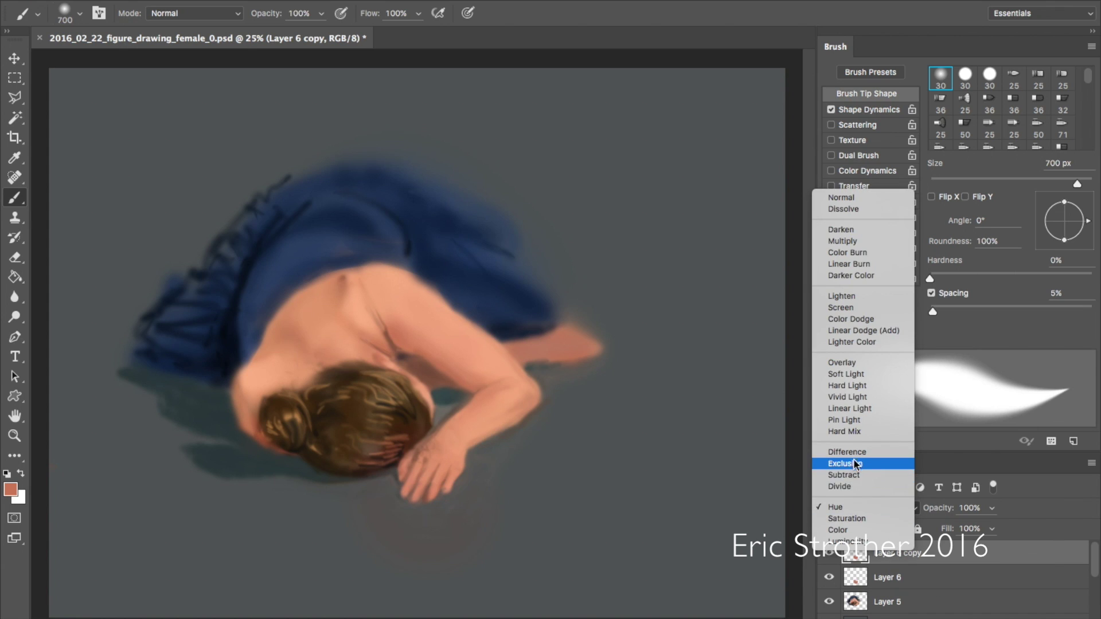
pyautogui.click(857, 541)
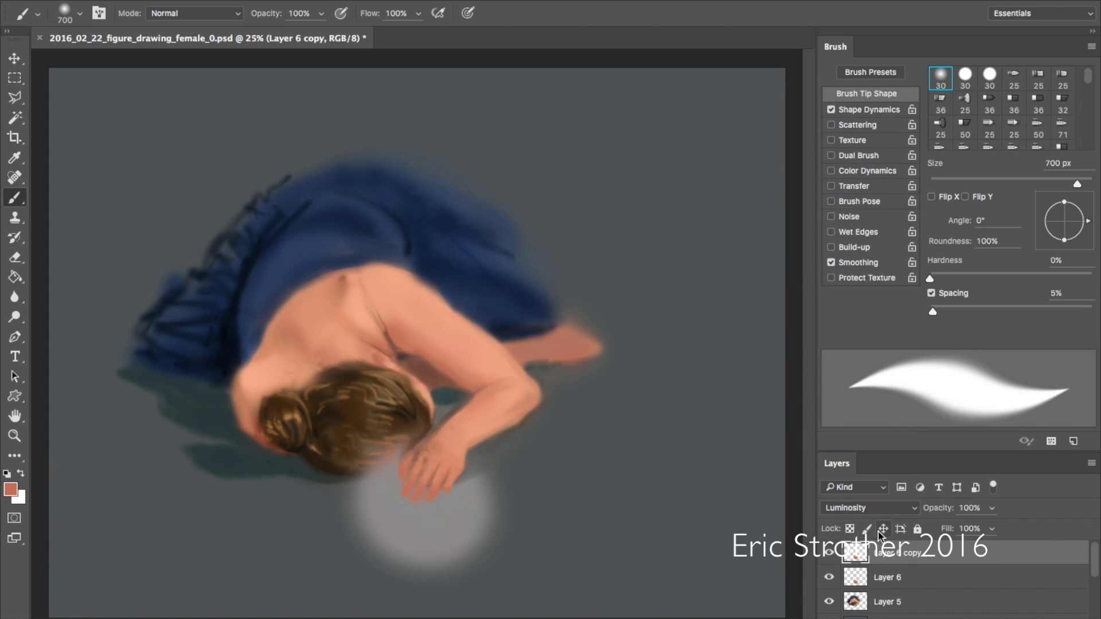
pyautogui.click(866, 509)
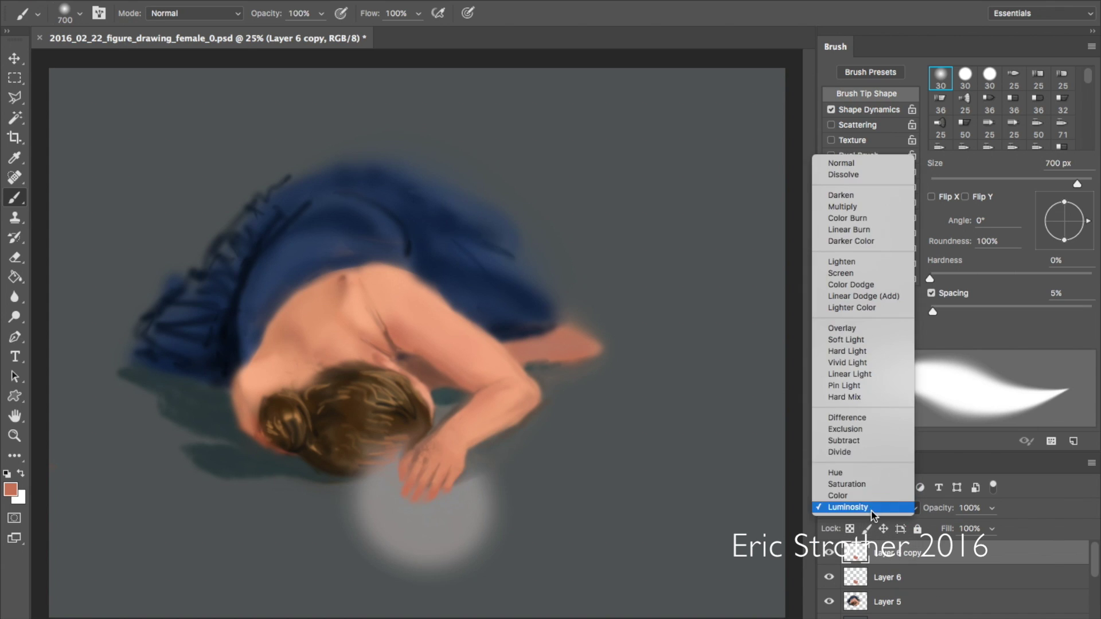
pyautogui.click(852, 208)
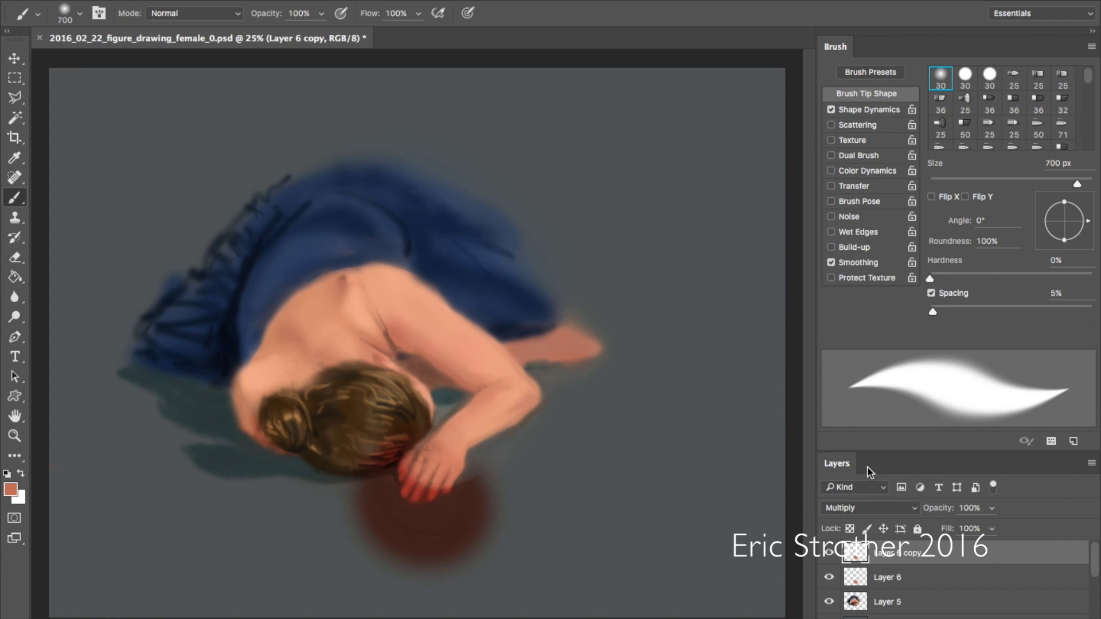
pyautogui.moveTo(378, 460)
pyautogui.mouseDown()
pyautogui.moveTo(376, 524)
pyautogui.moveTo(382, 505)
pyautogui.moveTo(422, 532)
pyautogui.moveTo(465, 511)
pyautogui.moveTo(479, 484)
pyautogui.moveTo(483, 499)
pyautogui.moveTo(371, 541)
pyautogui.moveTo(382, 544)
pyautogui.moveTo(380, 524)
pyautogui.moveTo(467, 563)
pyautogui.moveTo(451, 547)
pyautogui.moveTo(487, 521)
pyautogui.moveTo(439, 548)
pyautogui.moveTo(345, 526)
pyautogui.moveTo(396, 539)
pyautogui.moveTo(486, 604)
pyautogui.mouseUp()
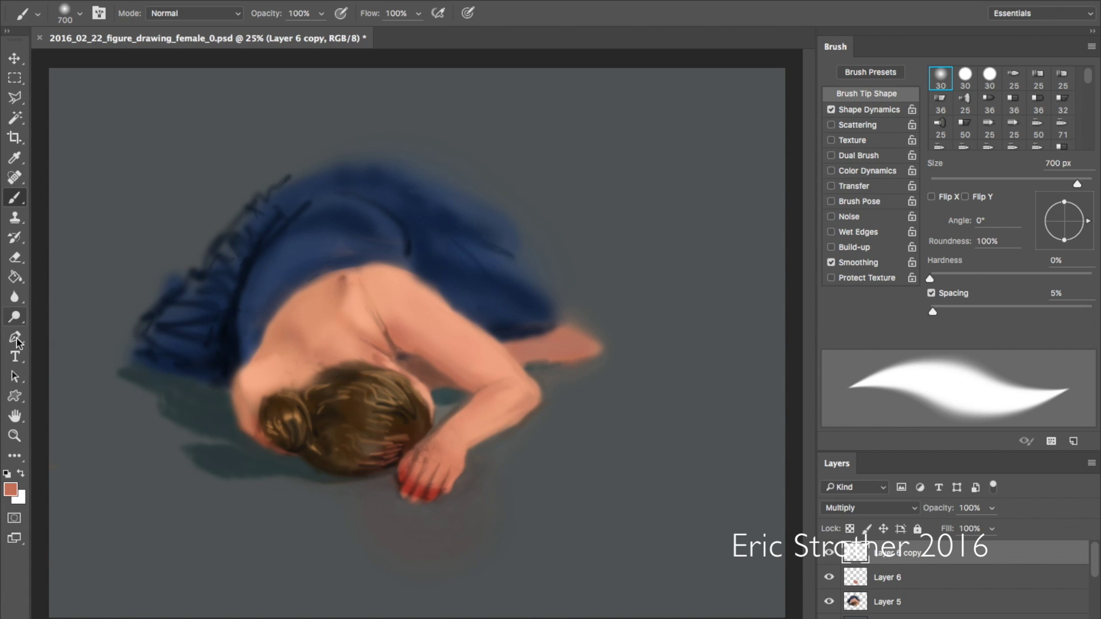
# - Fit the canvas to the screen and lower the glow layer's fill to 42%
pyautogui.click(15, 395)
pyautogui.doubleClick(15, 416)
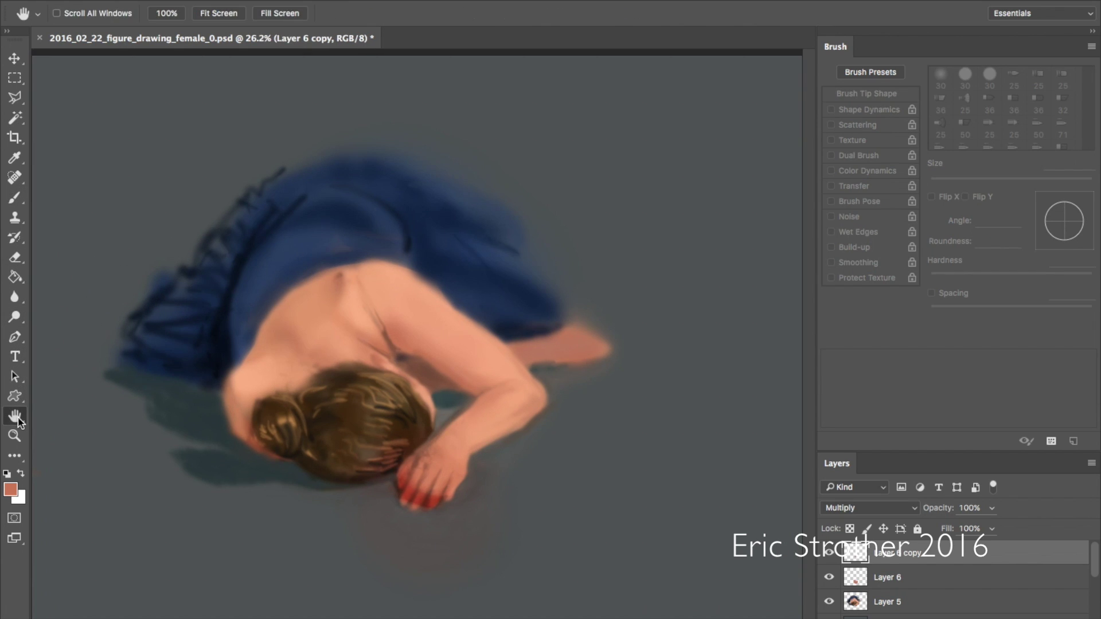
pyautogui.click(15, 197)
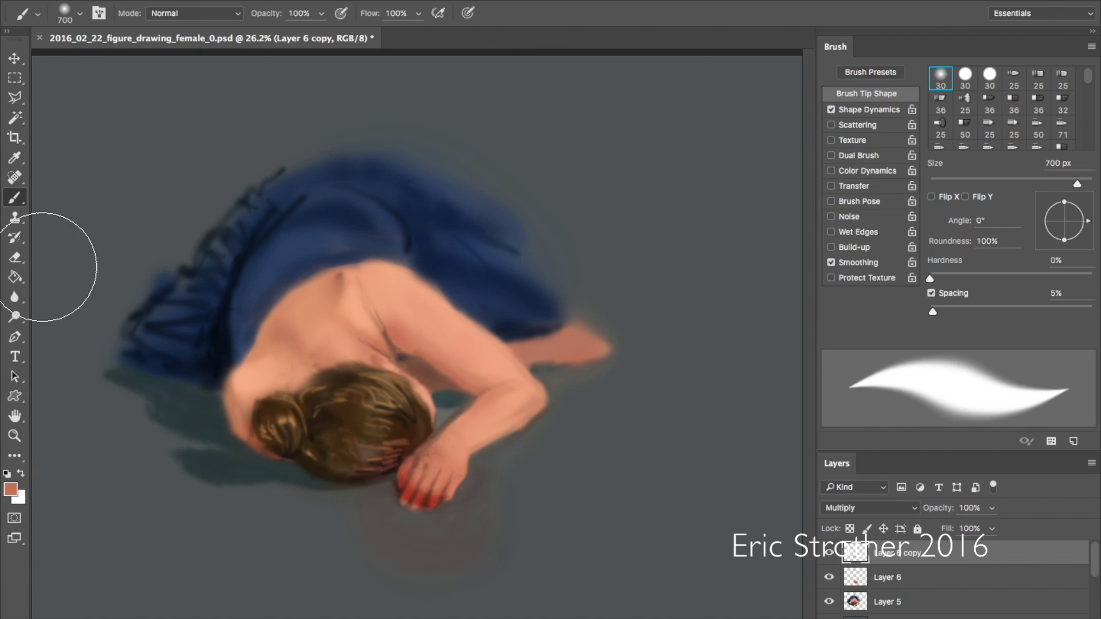
pyautogui.moveTo(947, 530); pyautogui.dragTo(928, 530)
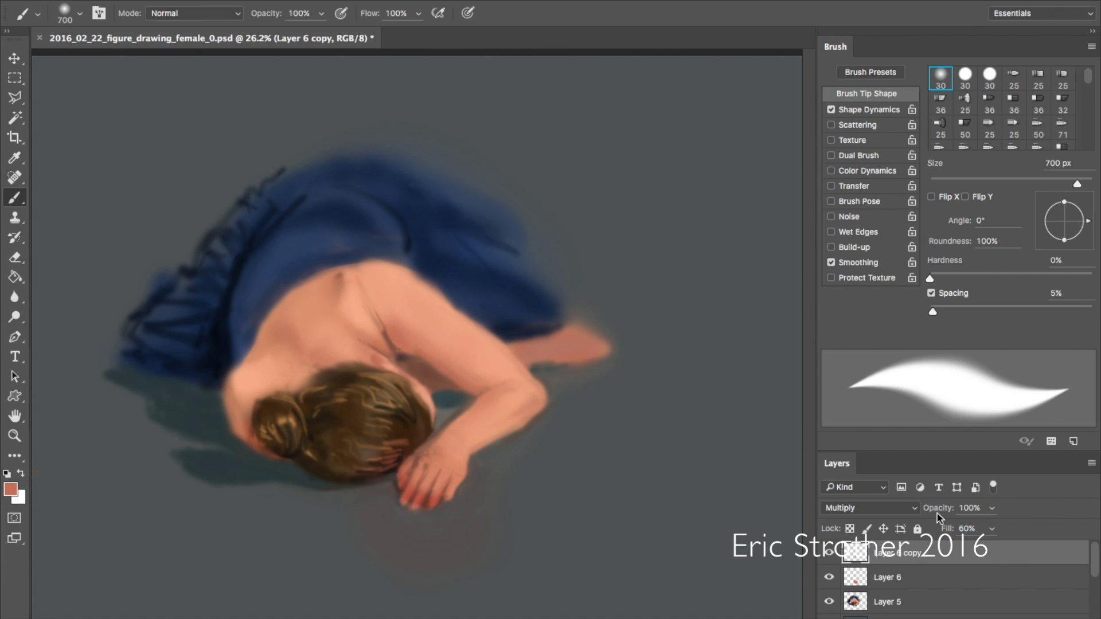
pyautogui.moveTo(953, 531); pyautogui.dragTo(933, 533)
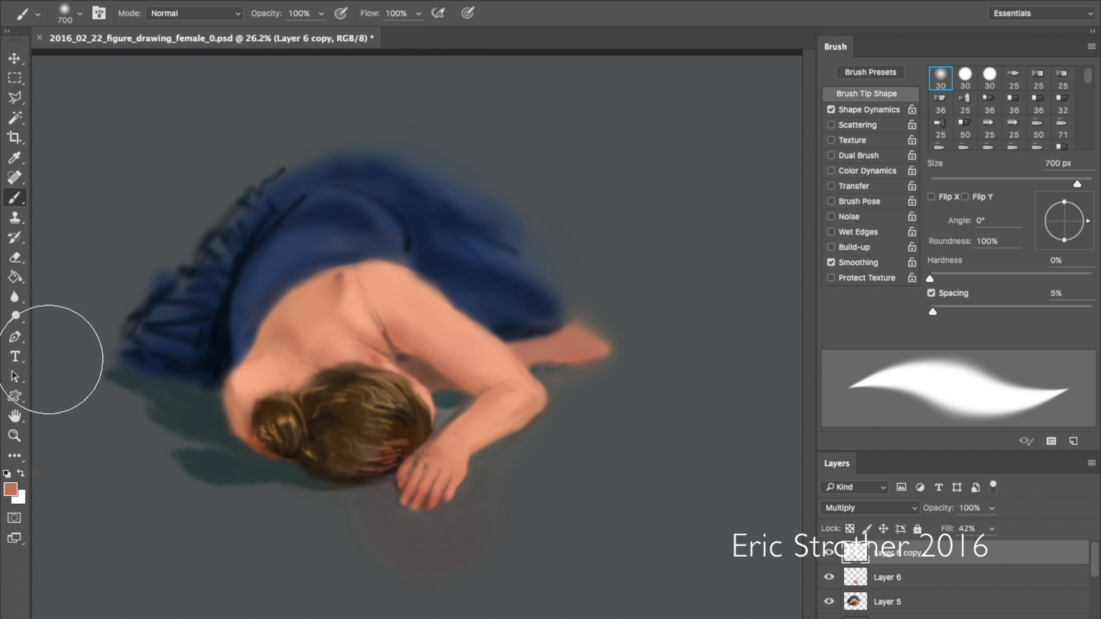
# - Smudge red onto the pale fingertips with a 90 px Smudge Tool
pyautogui.click(17, 302)
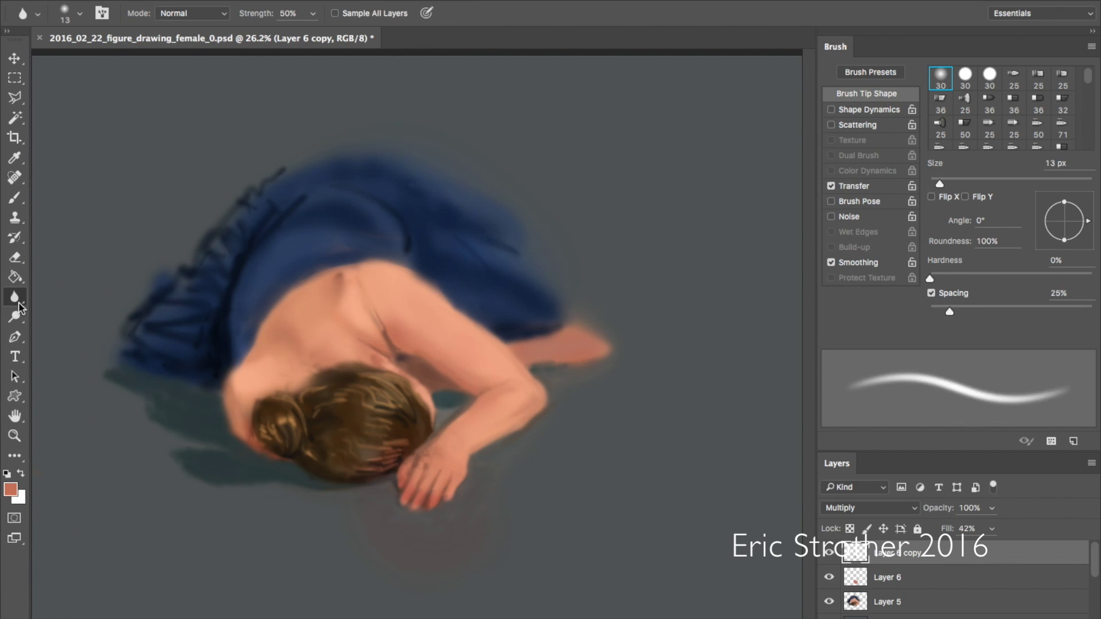
pyautogui.rightClick(19, 302)
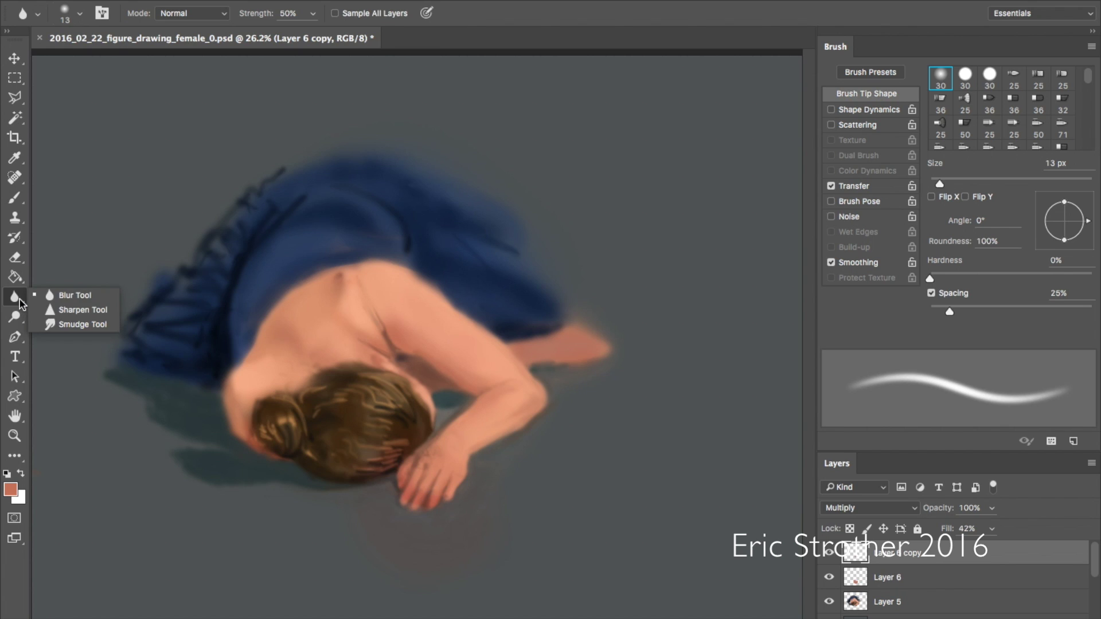
pyautogui.click(77, 325)
pyautogui.press(']')
pyautogui.press(']')
pyautogui.press(']')
pyautogui.press(']')
pyautogui.press(']')
pyautogui.press(']')
pyautogui.press(']')
pyautogui.press(']')
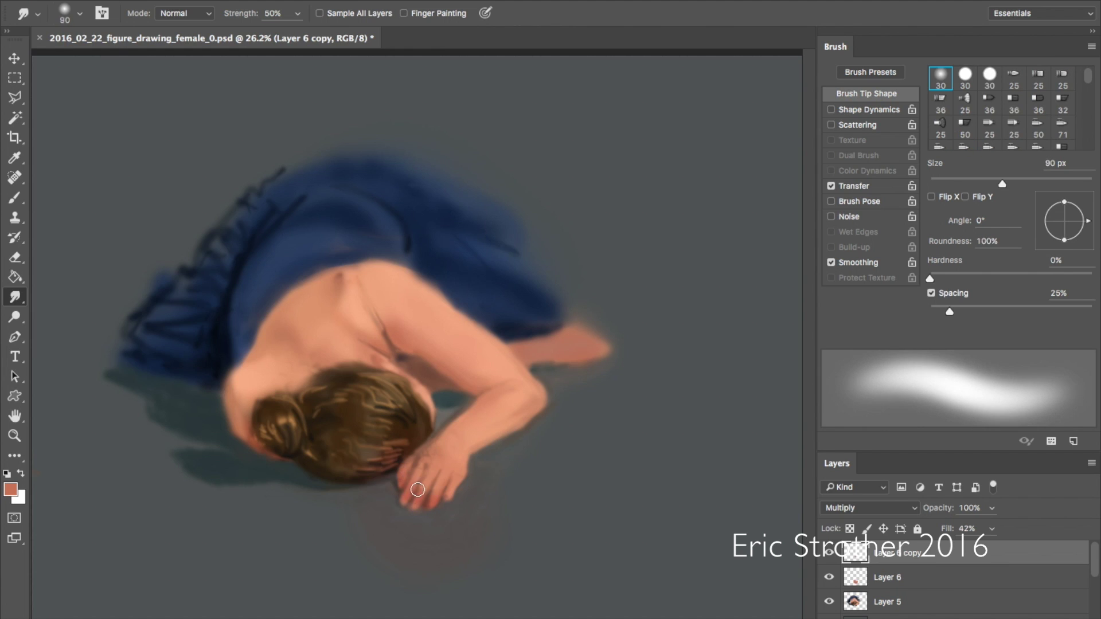
pyautogui.moveTo(413, 498); pyautogui.dragTo(415, 508)
pyautogui.moveTo(456, 483); pyautogui.dragTo(445, 496)
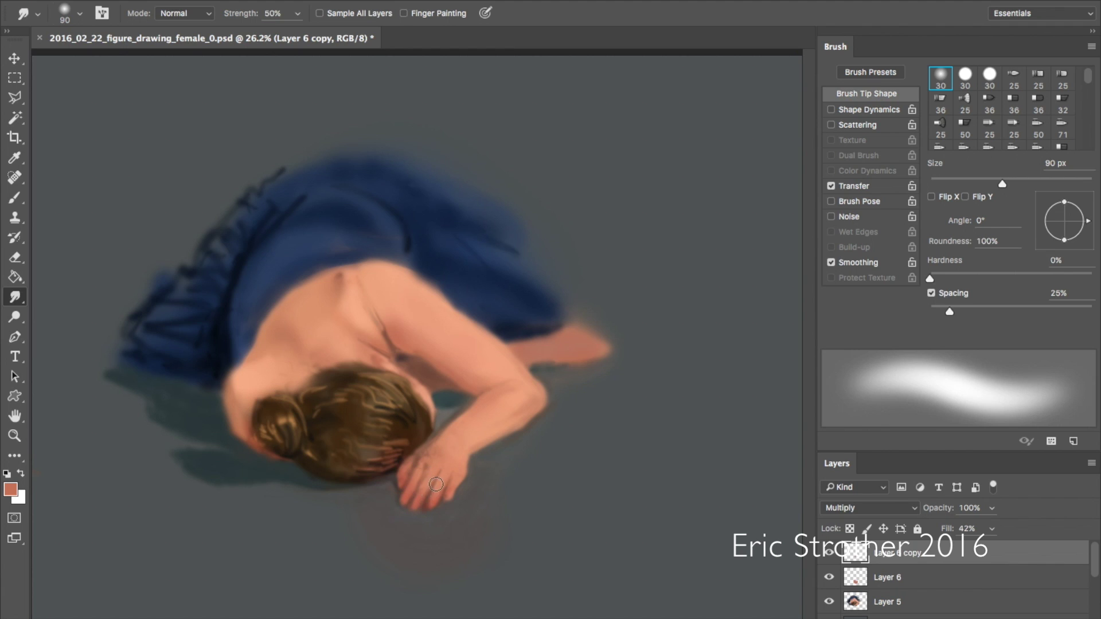